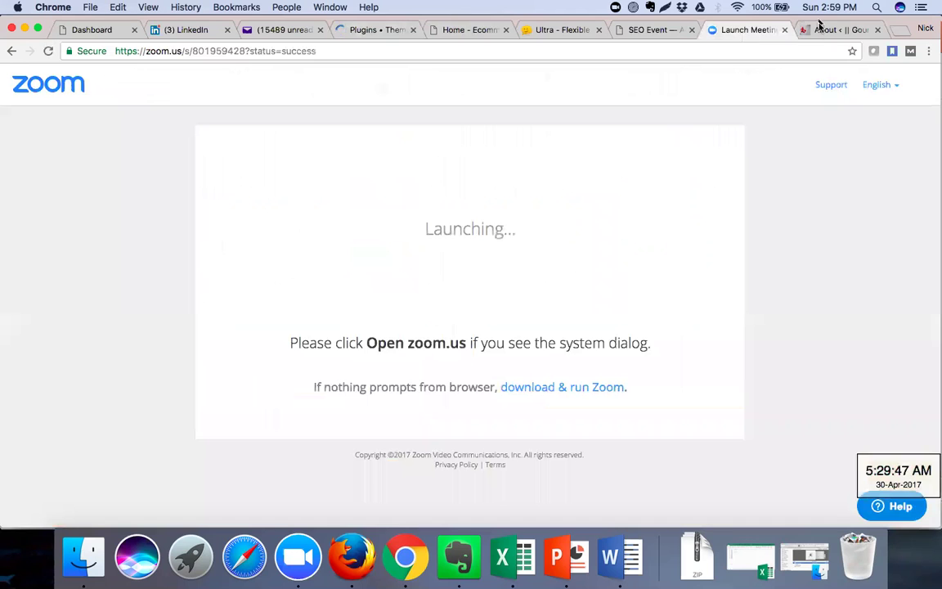
- Look over the open tabs, close the Zoom Launch Meeting tab, and start a blank new tab
{"action": "left_click", "coordinate": [820, 31]}
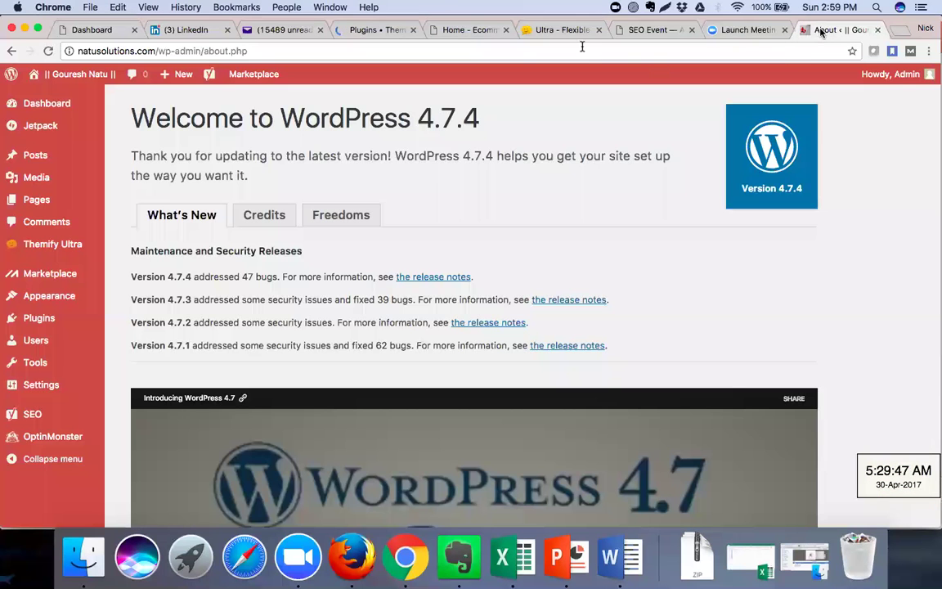
{"action": "left_click", "coordinate": [451, 38]}
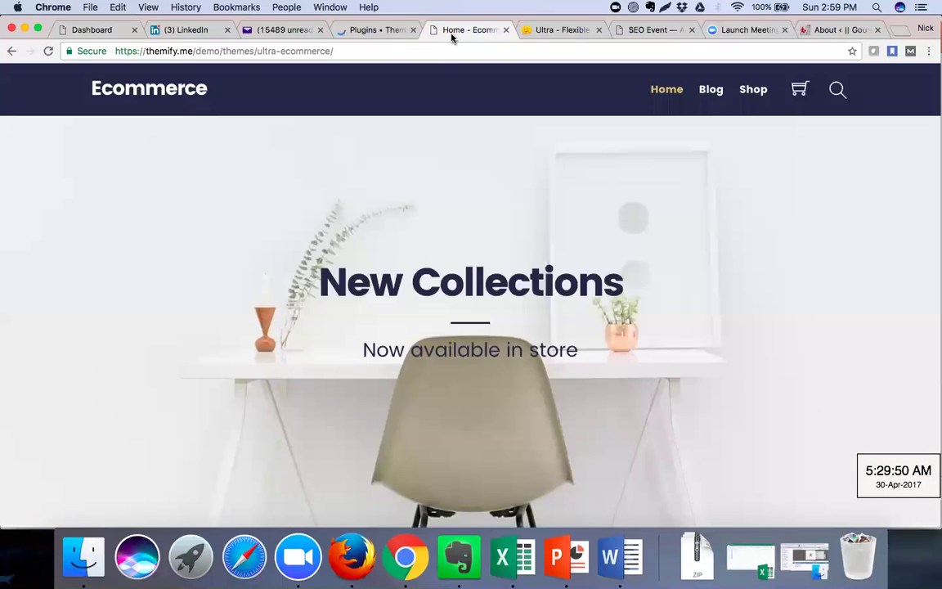
{"action": "left_click", "coordinate": [377, 33]}
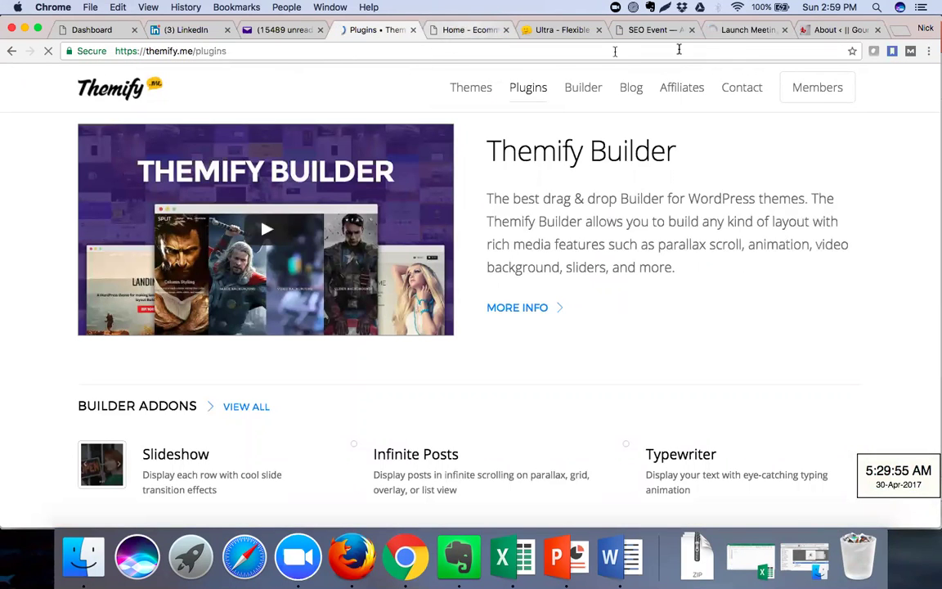
{"action": "left_click", "coordinate": [727, 29]}
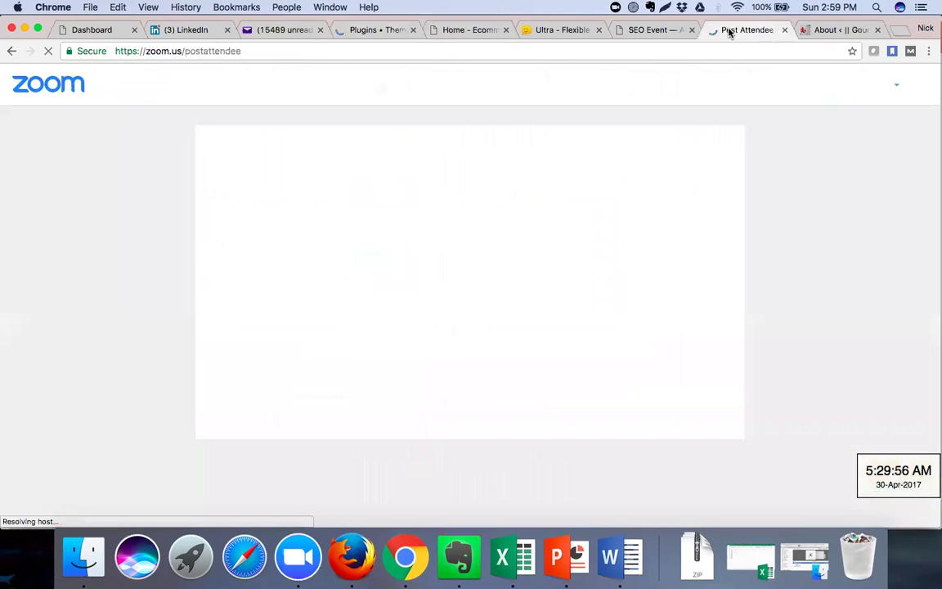
{"action": "left_click", "coordinate": [784, 30]}
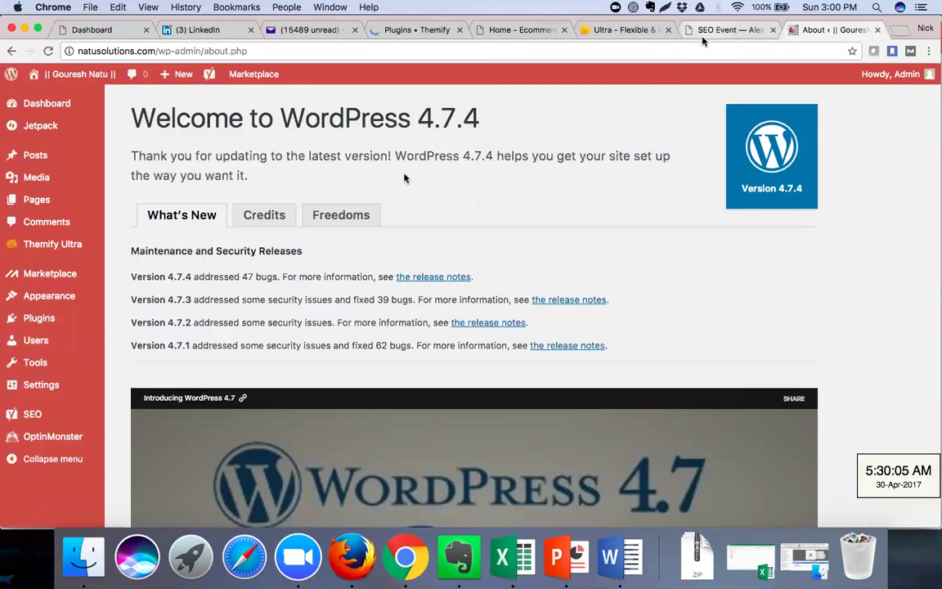
{"action": "mouse_move", "coordinate": [58, 184]}
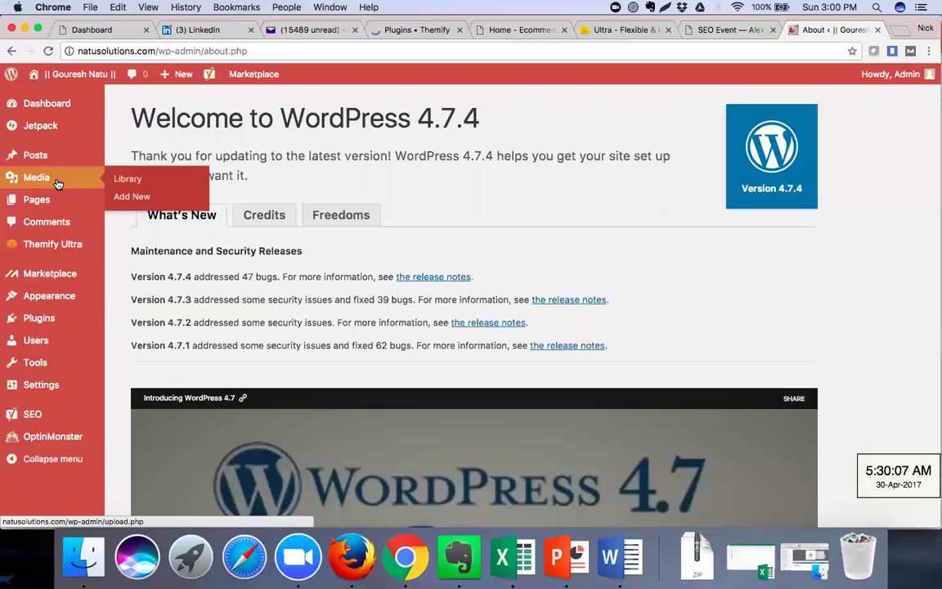
{"action": "left_click", "coordinate": [901, 30]}
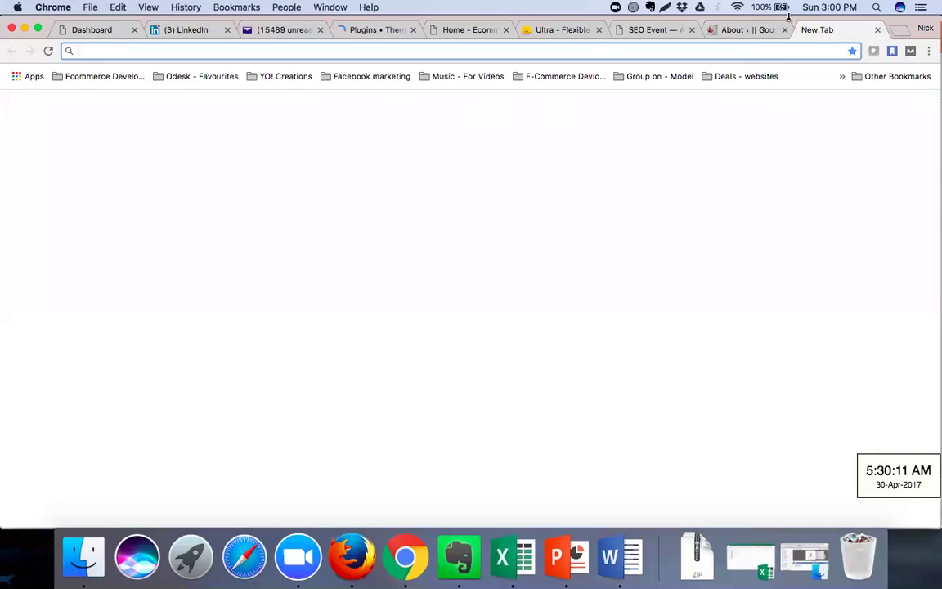
- Load natusolutions.com from the address-bar suggestion for 'n'
{"action": "type", "text": "ndtv.com"}
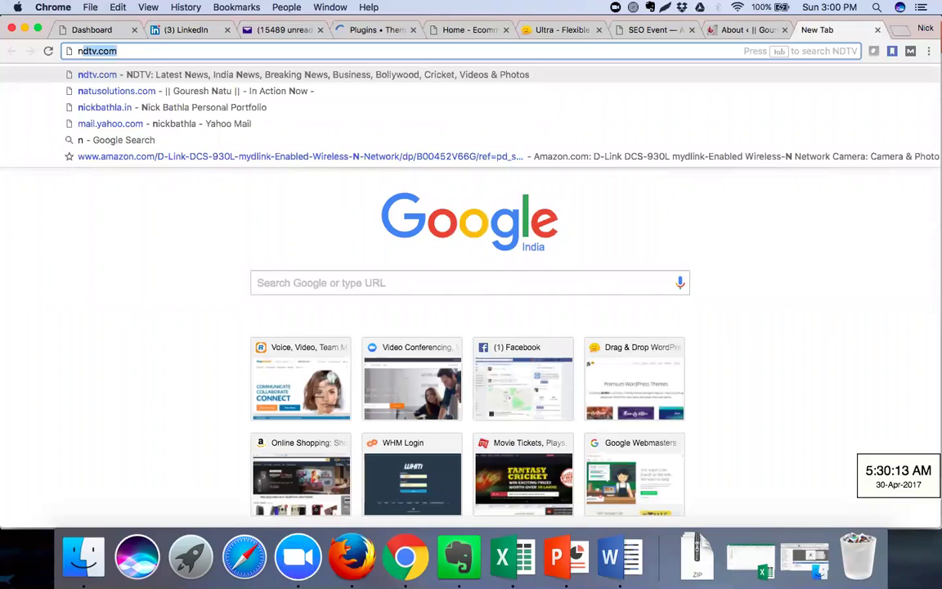
{"action": "key", "text": "Down"}
{"action": "key", "text": "Return"}
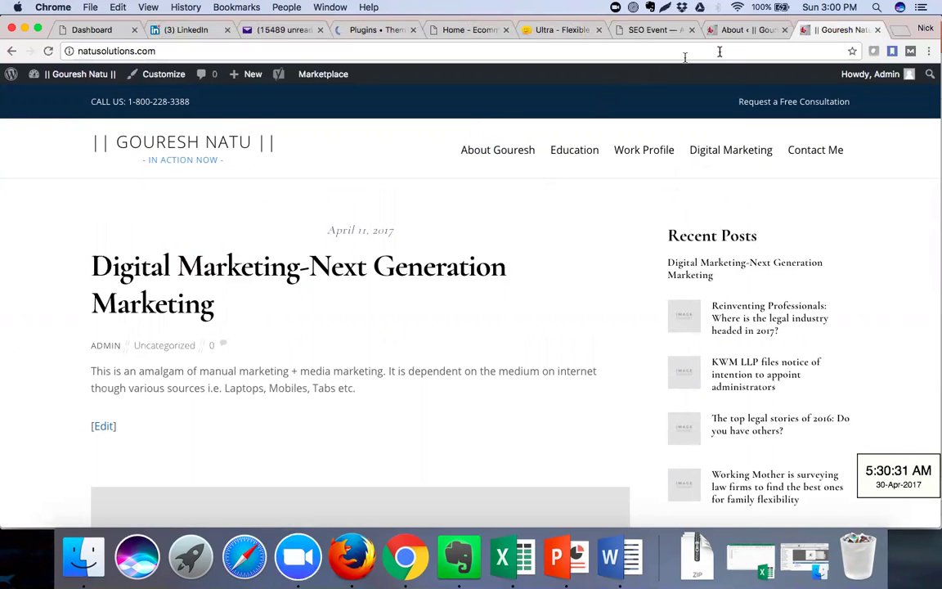
- Return to the WordPress admin tab and go to Settings > Reading
{"action": "left_click", "coordinate": [743, 32]}
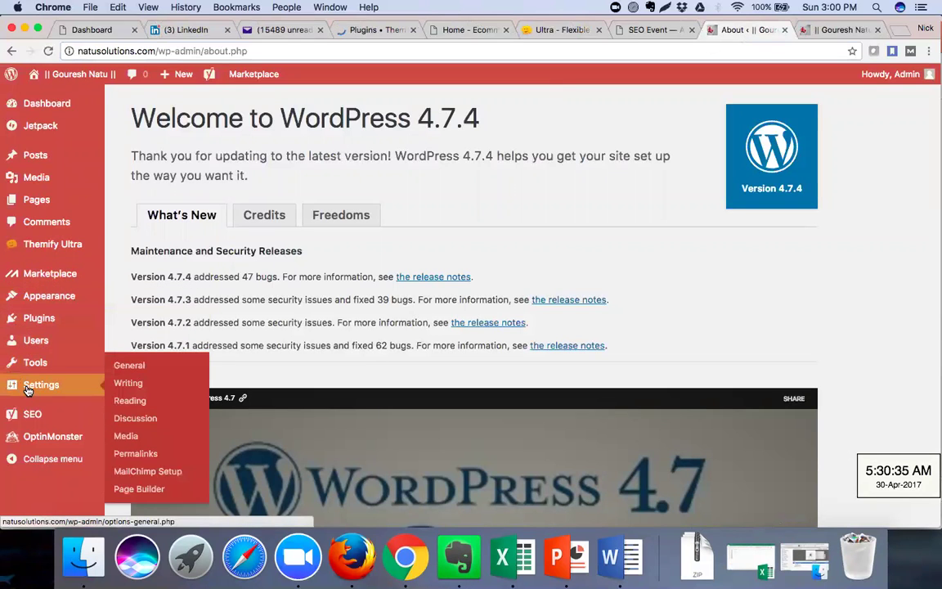
{"action": "mouse_move", "coordinate": [45, 334]}
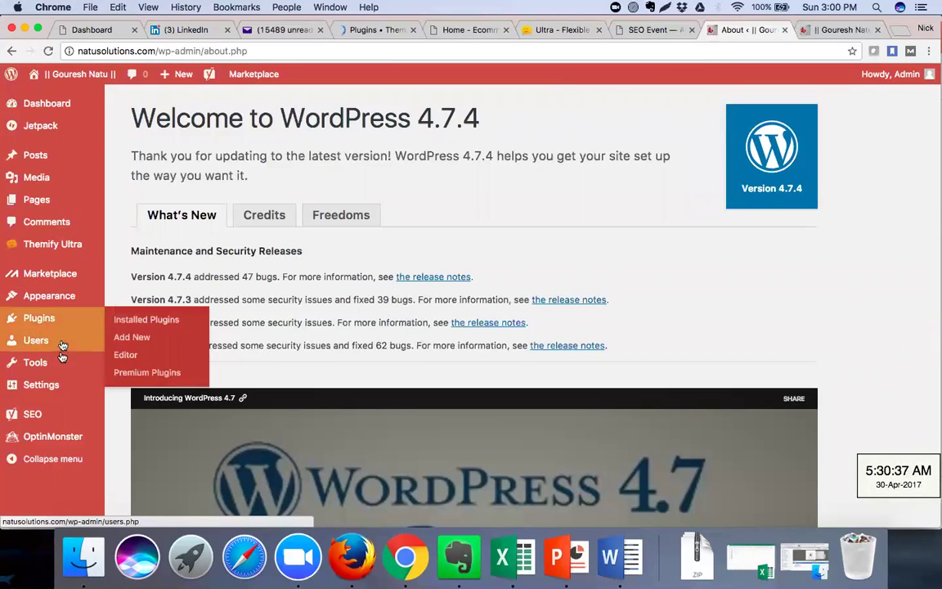
{"action": "mouse_move", "coordinate": [65, 276]}
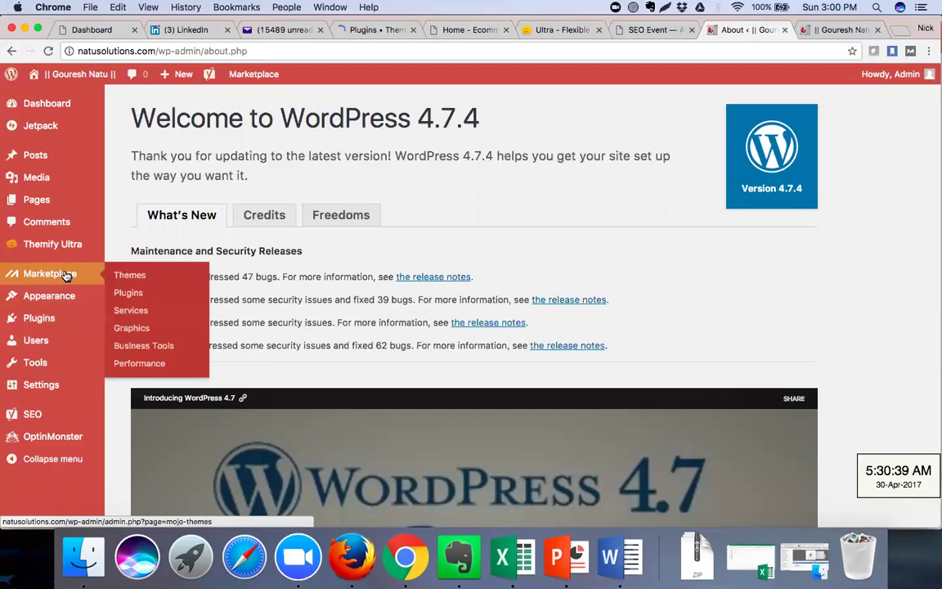
{"action": "mouse_move", "coordinate": [51, 392]}
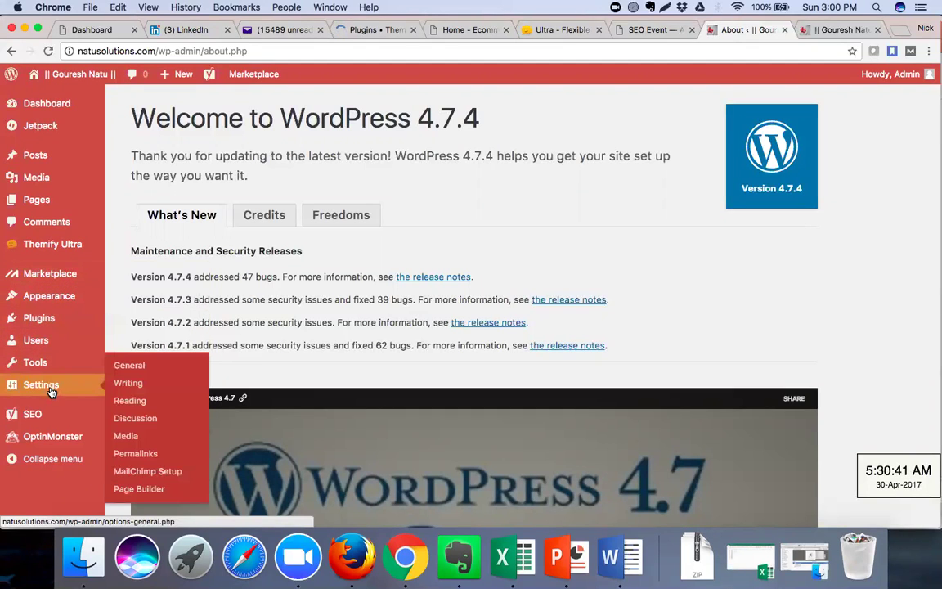
{"action": "left_click", "coordinate": [144, 399]}
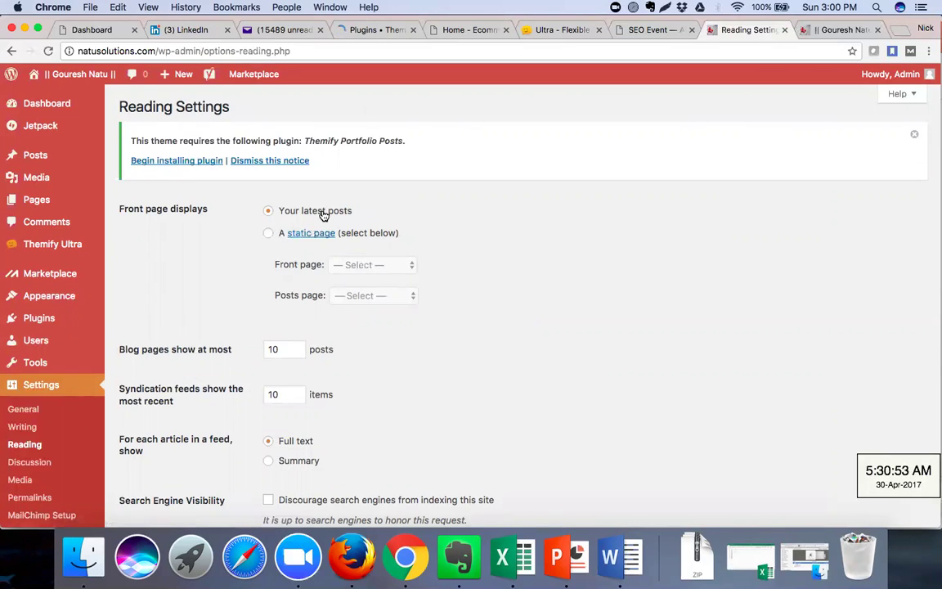
- Look over the live site's front page, which currently lists the latest posts
{"action": "left_click", "coordinate": [832, 33]}
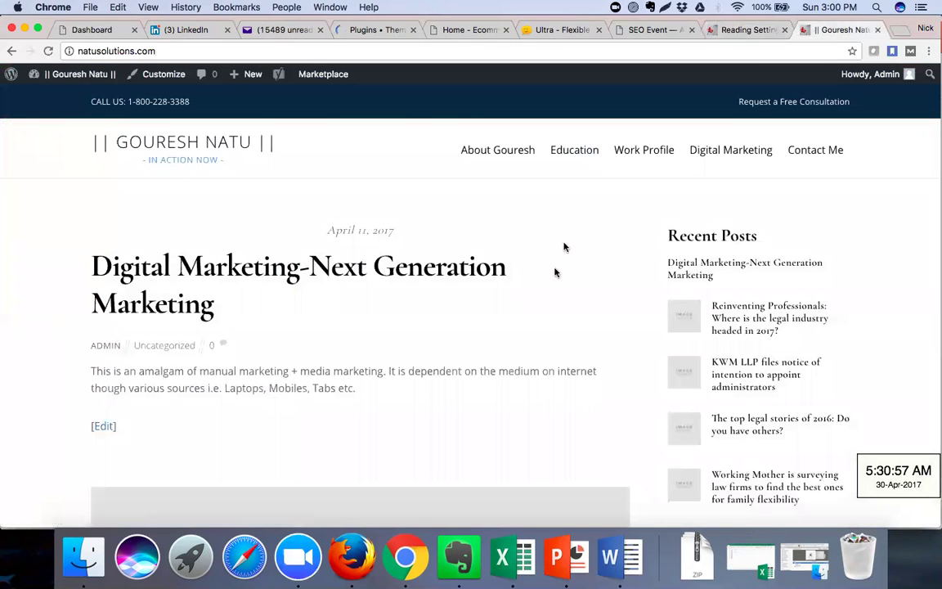
{"action": "scroll", "coordinate": [545, 321], "scroll_direction": "down", "scroll_amount": 10}
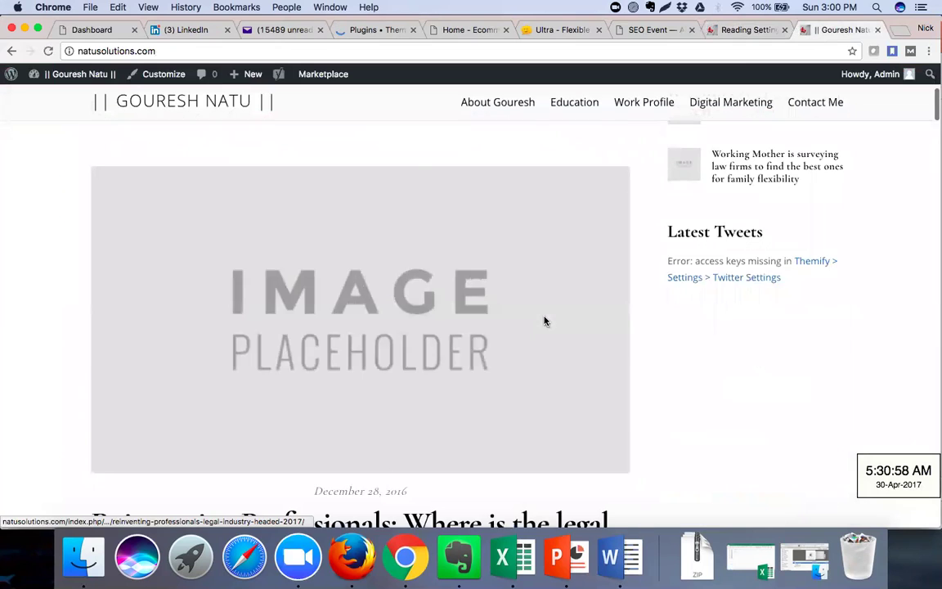
{"action": "scroll", "coordinate": [545, 320], "scroll_direction": "down", "scroll_amount": 8}
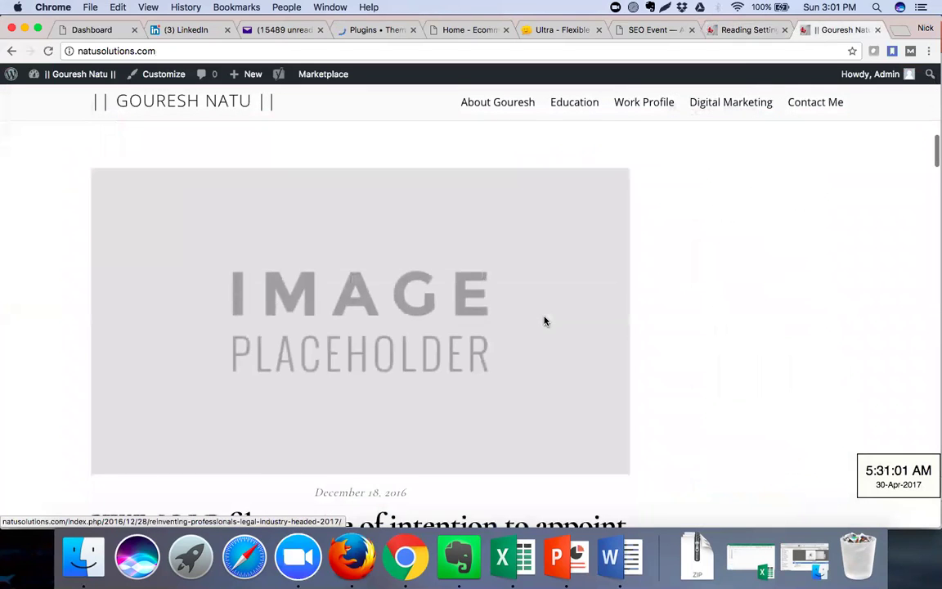
{"action": "scroll", "coordinate": [544, 321], "scroll_direction": "up", "scroll_amount": 5}
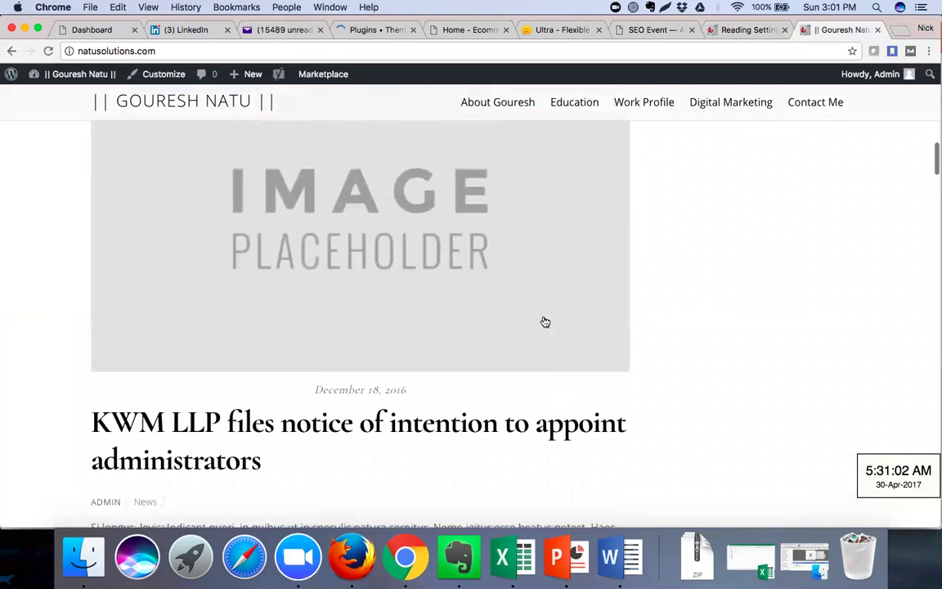
- In Reading Settings choose 'A static page', checking the Front page and Posts page lists without selecting
{"action": "left_click", "coordinate": [734, 30]}
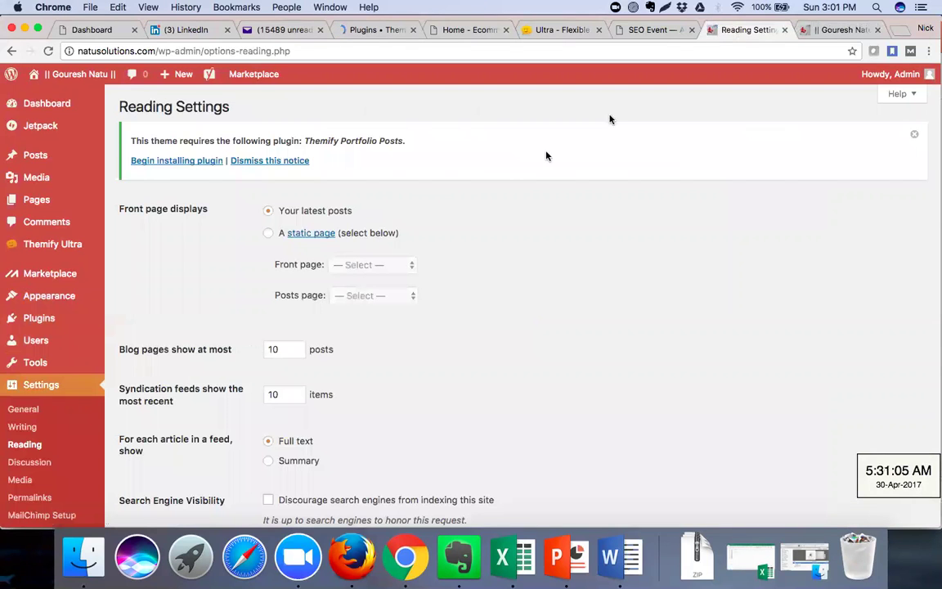
{"action": "left_click", "coordinate": [269, 235]}
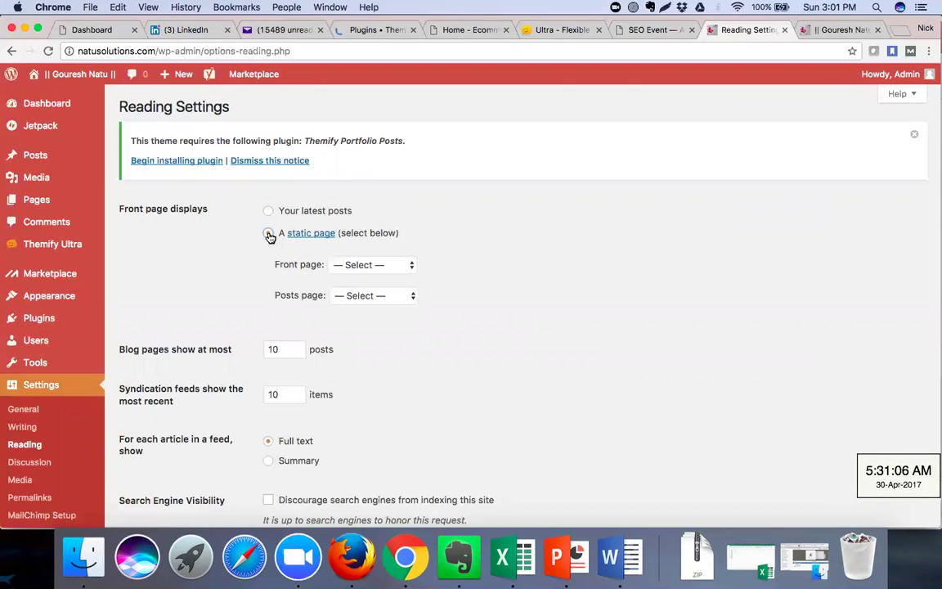
{"action": "left_click", "coordinate": [343, 267]}
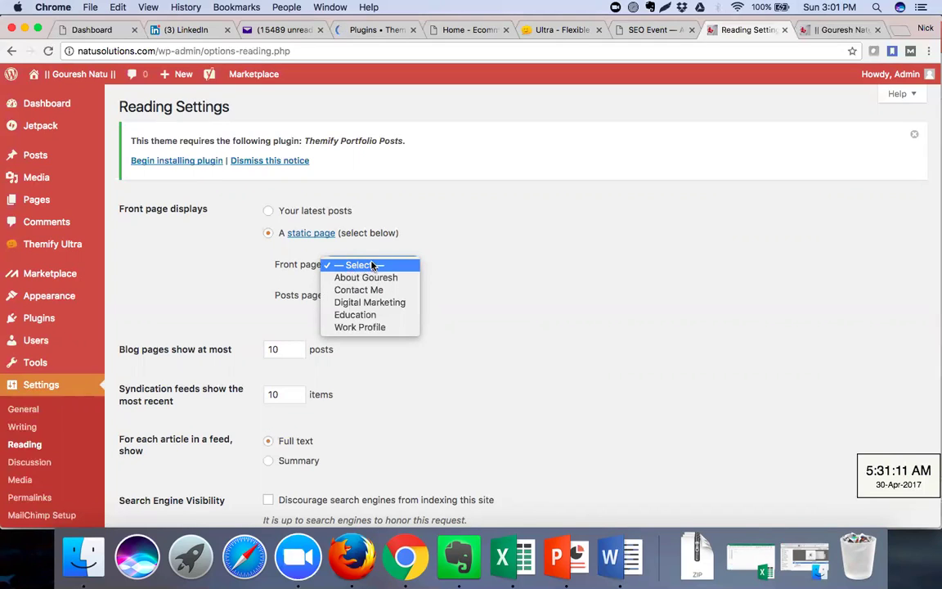
{"action": "left_click", "coordinate": [504, 216]}
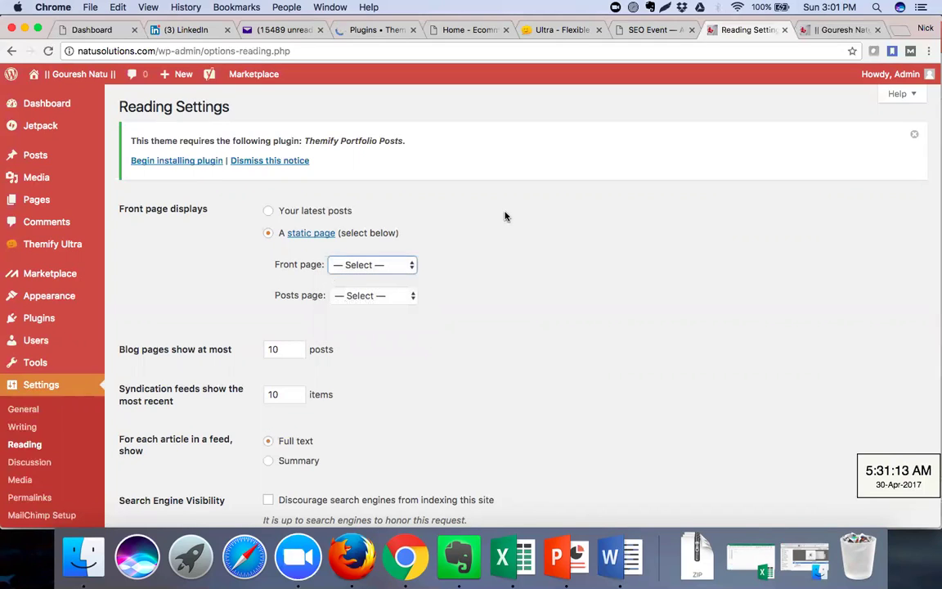
{"action": "left_click", "coordinate": [377, 298]}
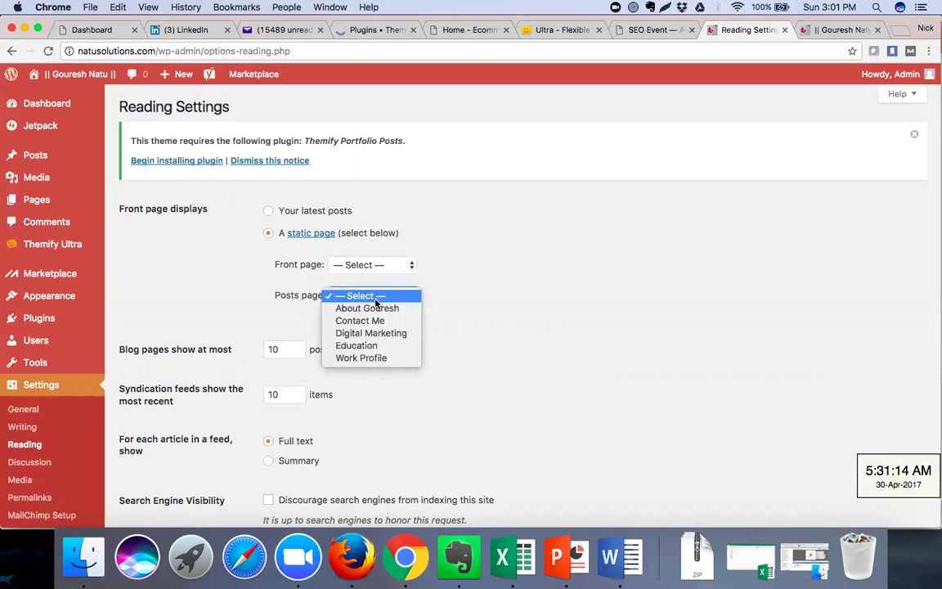
{"action": "left_click", "coordinate": [498, 283]}
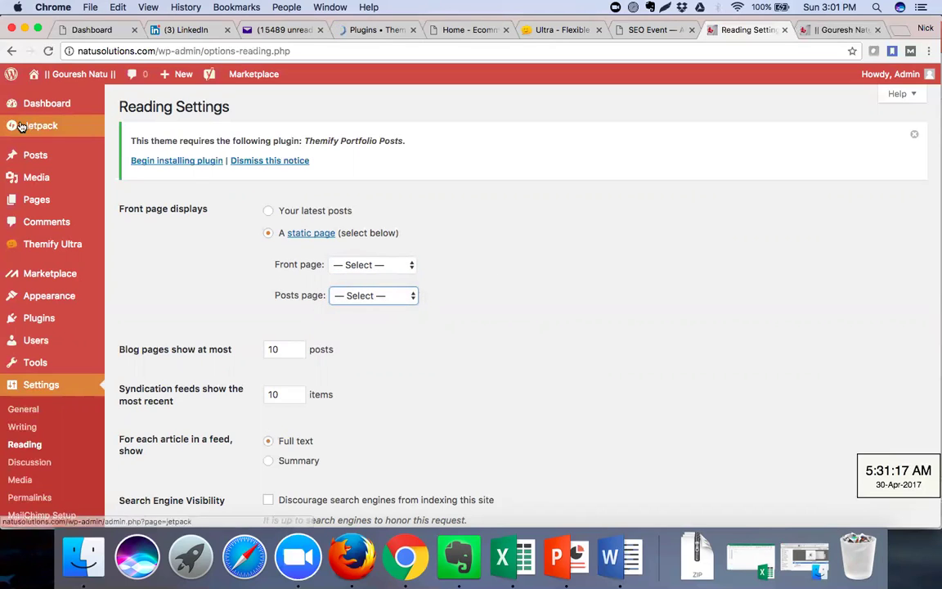
- Review the five pages under Pages > All Pages, then open About on the live site
{"action": "mouse_move", "coordinate": [35, 163]}
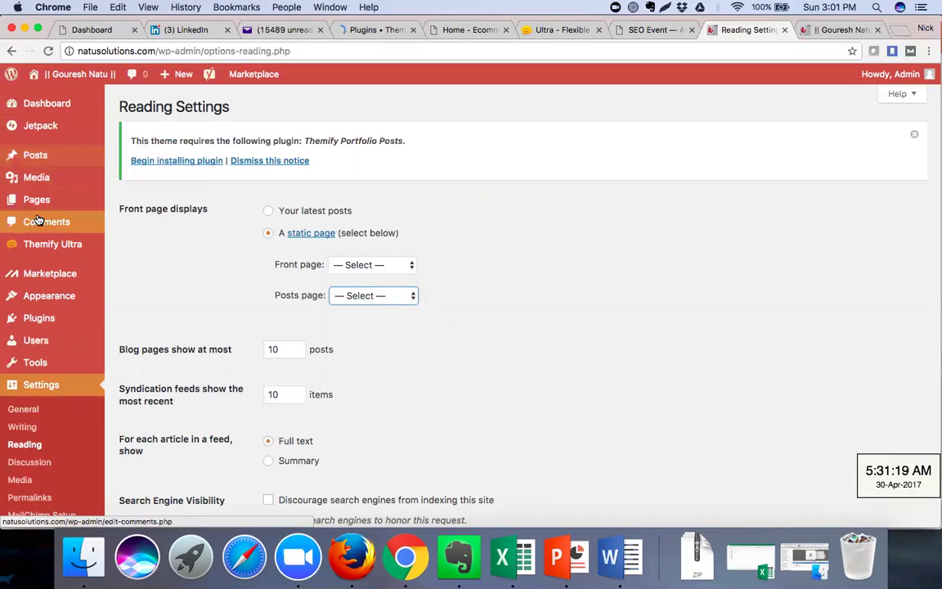
{"action": "mouse_move", "coordinate": [41, 206]}
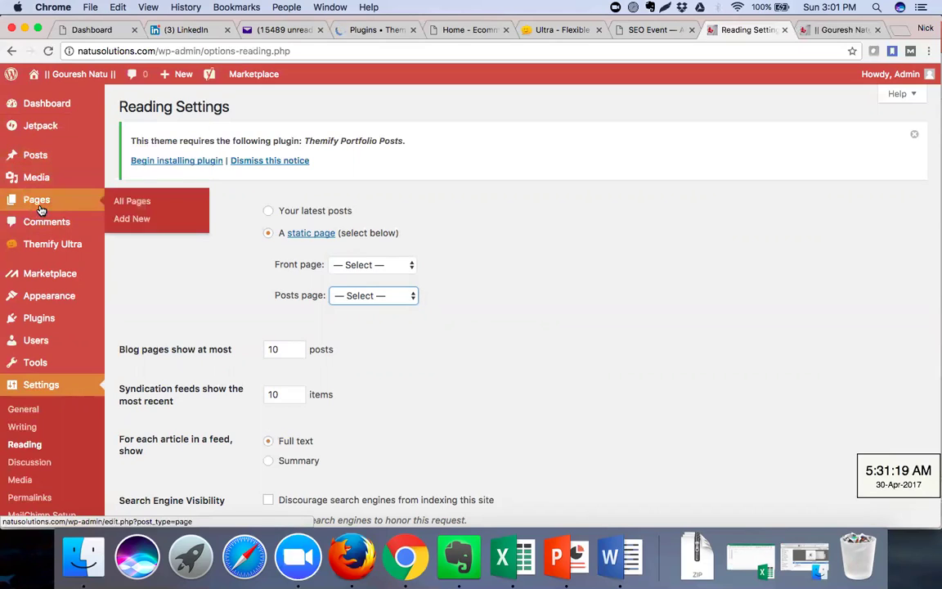
{"action": "left_click", "coordinate": [131, 201]}
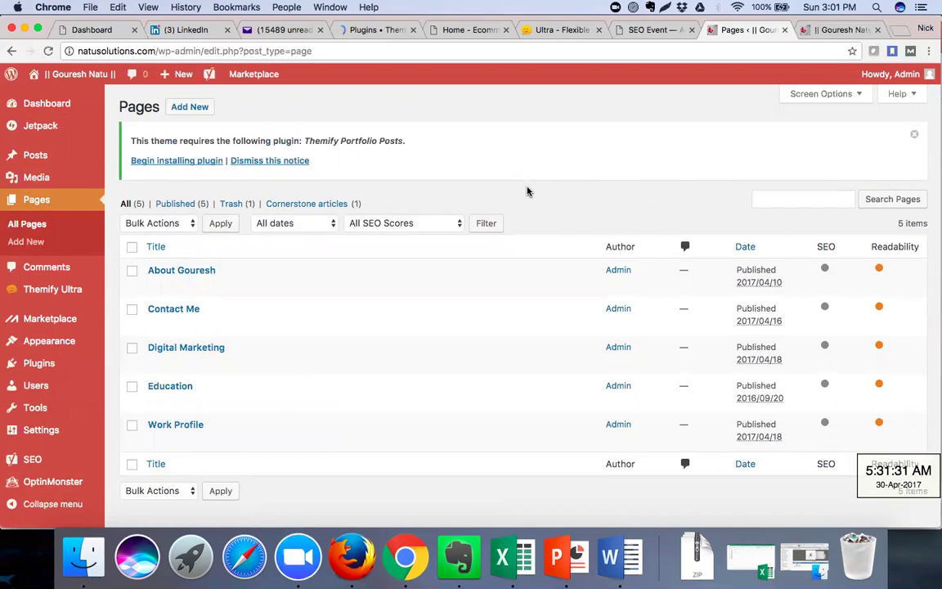
{"action": "scroll", "coordinate": [528, 192], "scroll_direction": "down", "scroll_amount": 1}
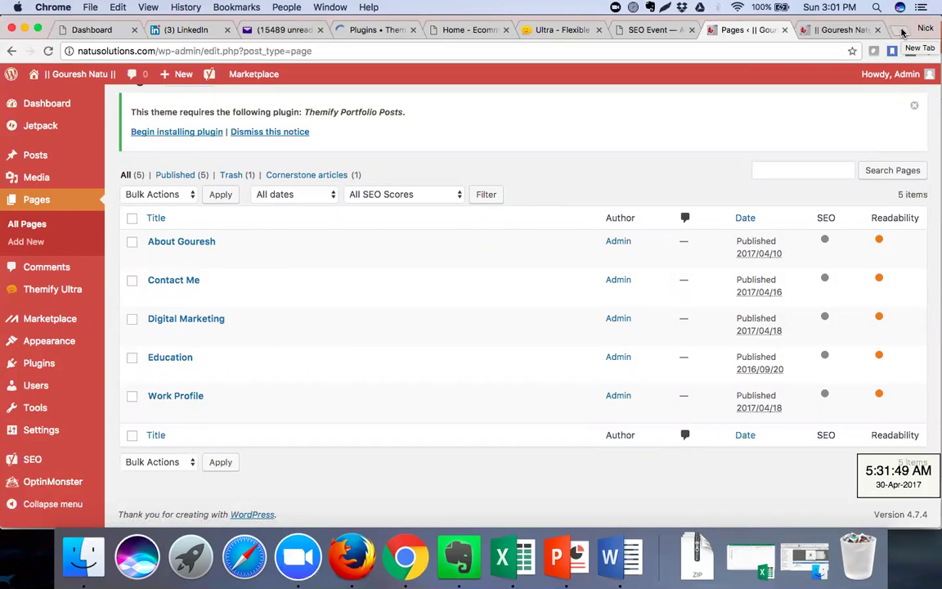
{"action": "left_click", "coordinate": [816, 30]}
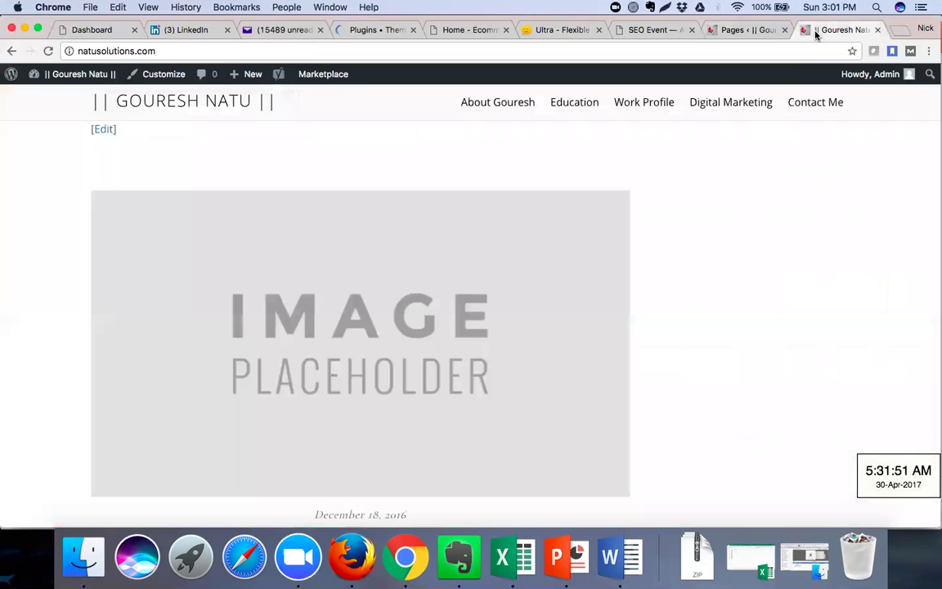
{"action": "left_click", "coordinate": [486, 107]}
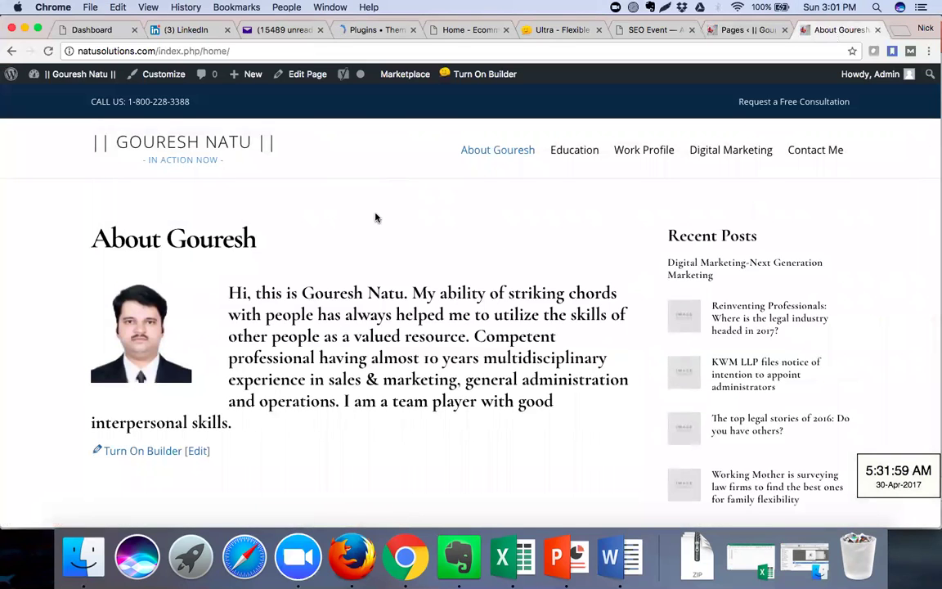
- Scroll through the About Gouresh page, then switch to the 'Ultra - Flexible' theme tab
{"action": "scroll", "coordinate": [376, 217], "scroll_direction": "down", "scroll_amount": 5}
{"action": "scroll", "coordinate": [375, 218], "scroll_direction": "up", "scroll_amount": 10}
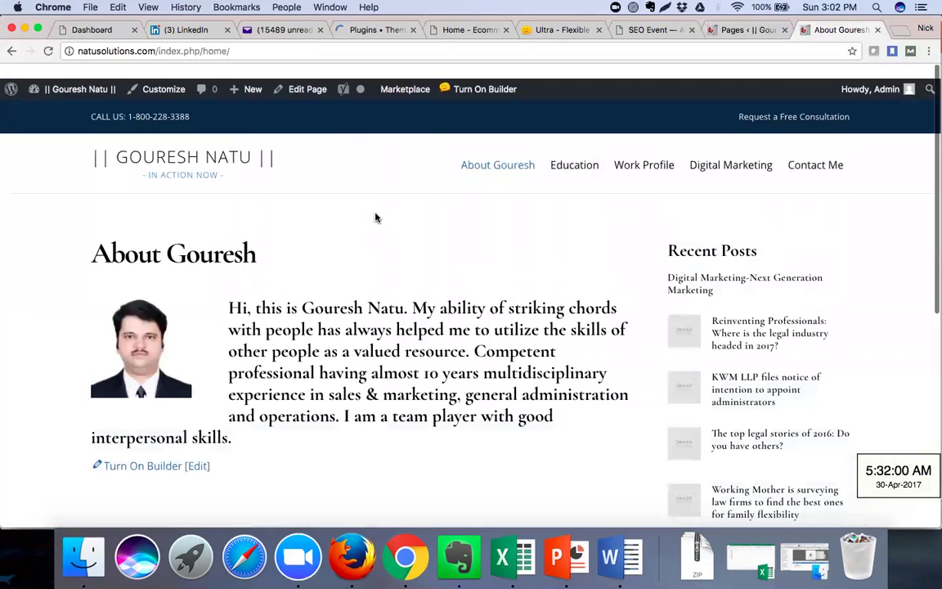
{"action": "left_click", "coordinate": [564, 33]}
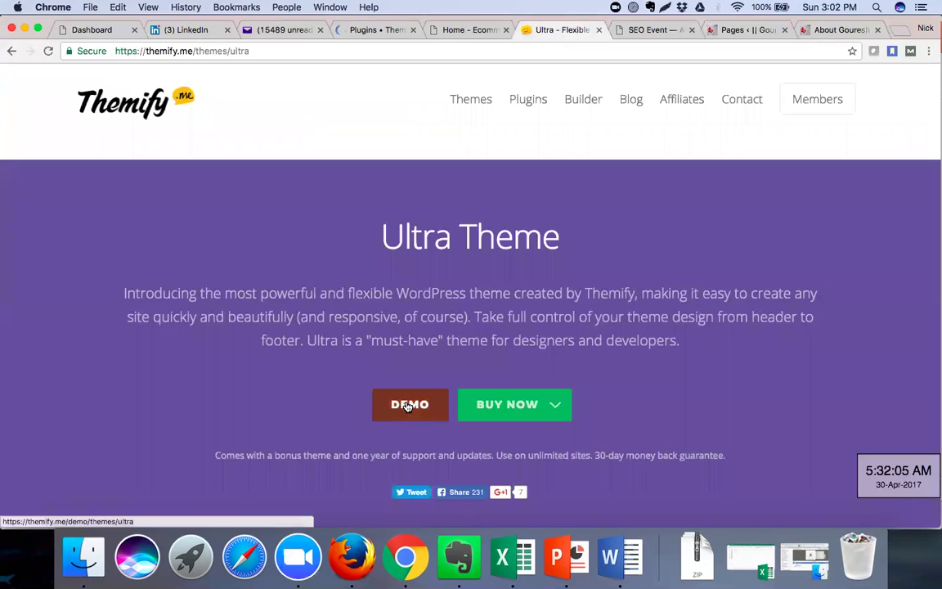
- Open the Ultra theme DEMO, scroll through its pre-made demos, then return to the Pages tab
{"action": "left_click", "coordinate": [408, 406]}
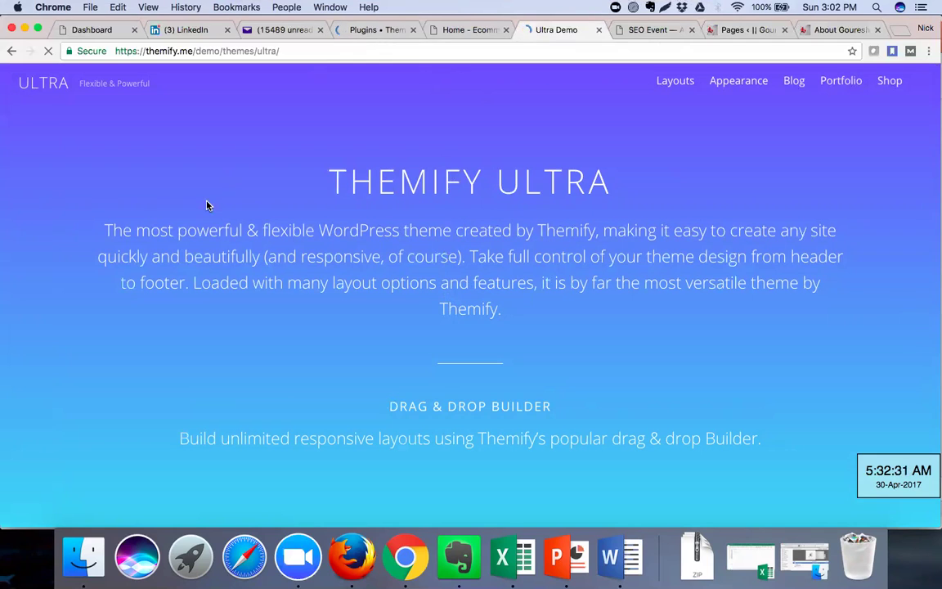
{"action": "scroll", "coordinate": [207, 206], "scroll_direction": "down", "scroll_amount": 2}
{"action": "scroll", "coordinate": [209, 206], "scroll_direction": "down", "scroll_amount": 10}
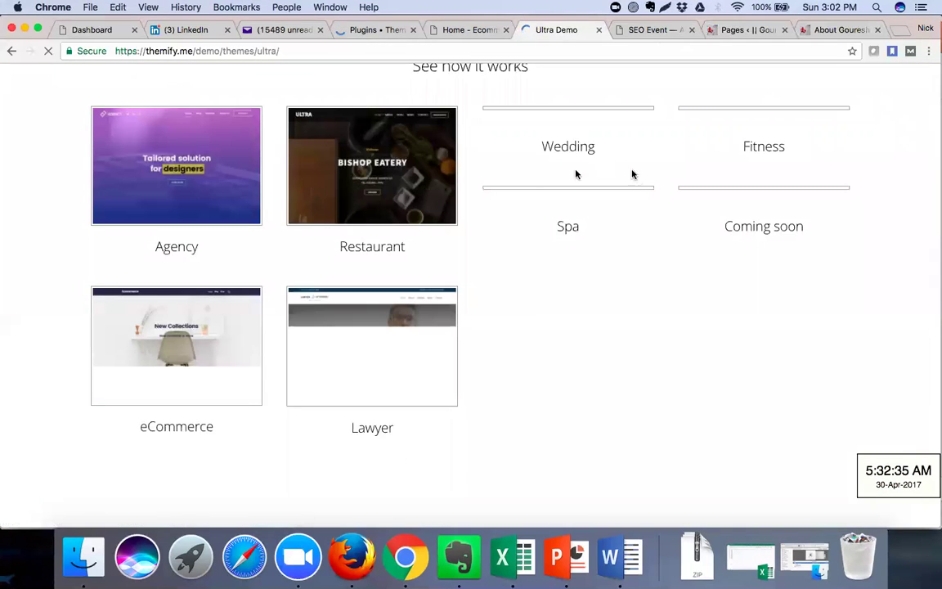
{"action": "left_click", "coordinate": [753, 34]}
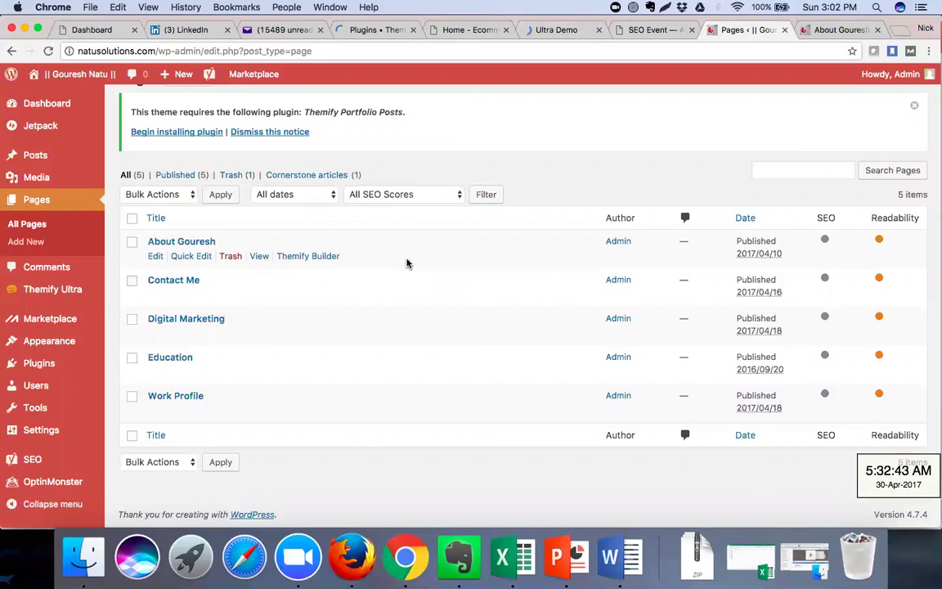
- Restore the Home page from Trash (1) and return to All Pages
{"action": "left_click", "coordinate": [233, 177]}
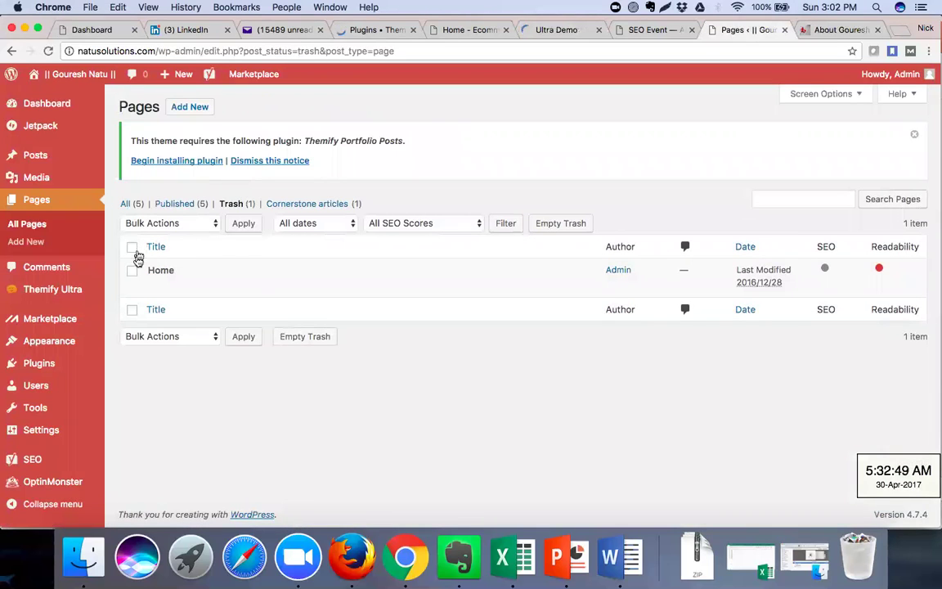
{"action": "mouse_move", "coordinate": [135, 276]}
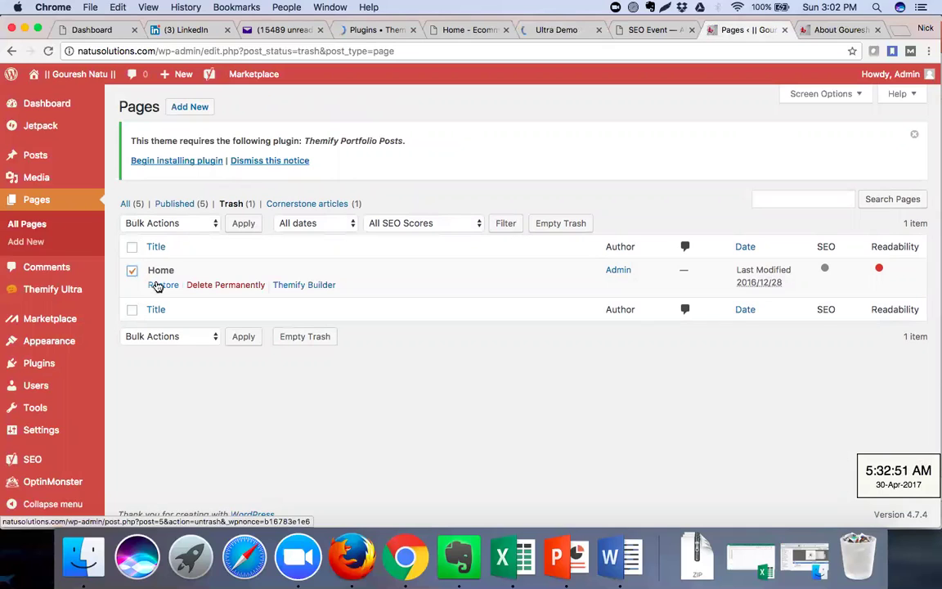
{"action": "left_click", "coordinate": [160, 288]}
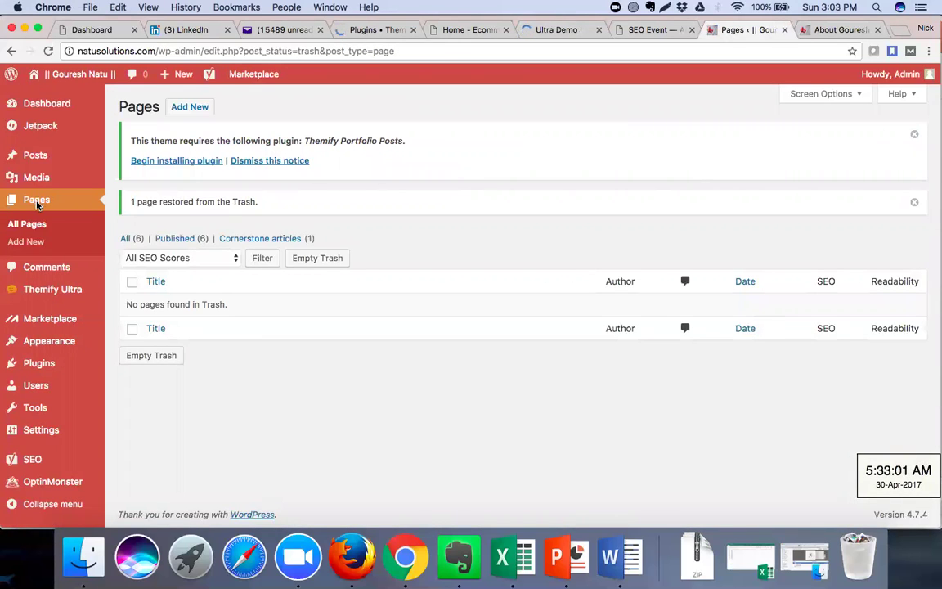
{"action": "left_click", "coordinate": [33, 232]}
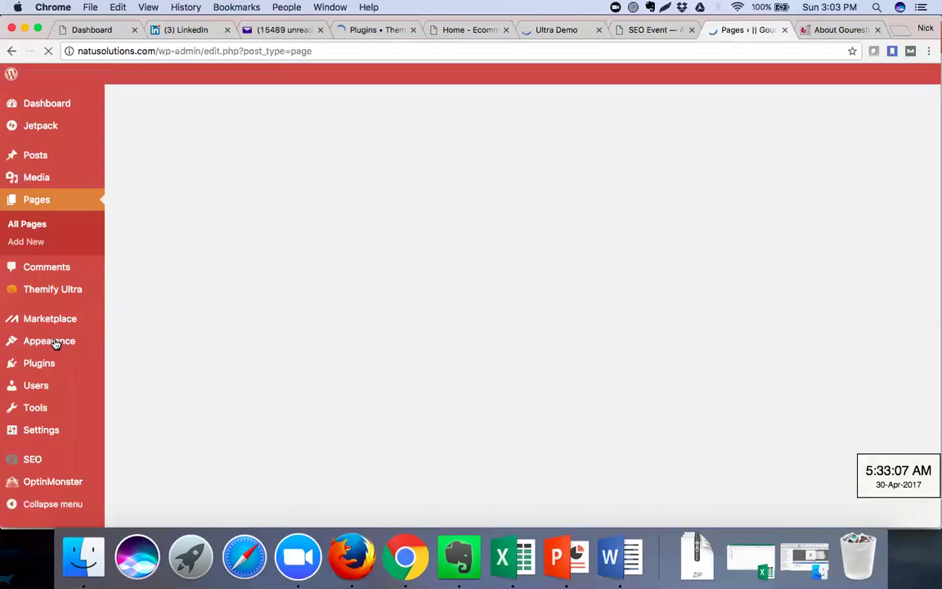
- Visit Appearance > Themes, the theme Editor and Settings > General, ending at Settings > Reading
{"action": "mouse_move", "coordinate": [71, 342]}
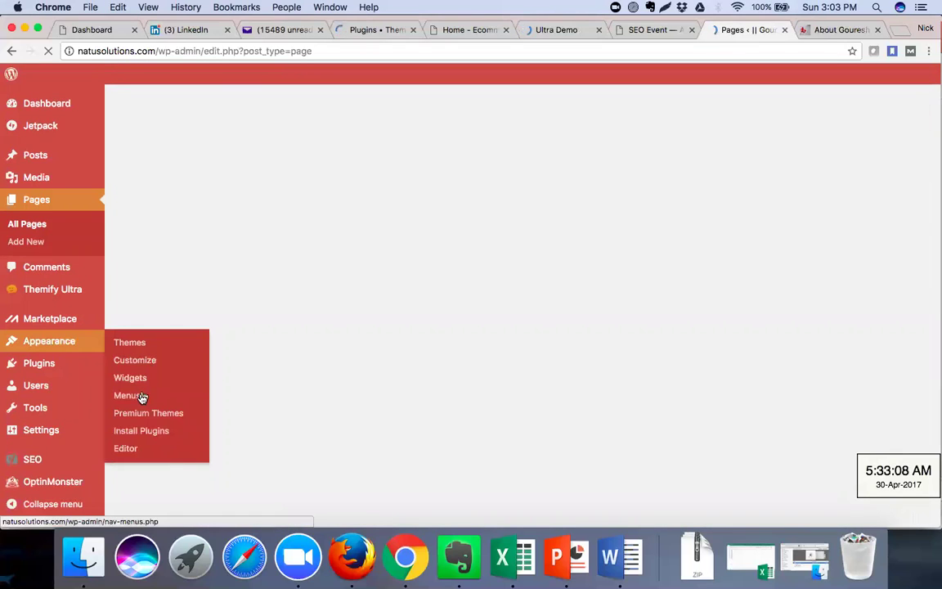
{"action": "left_click", "coordinate": [49, 341]}
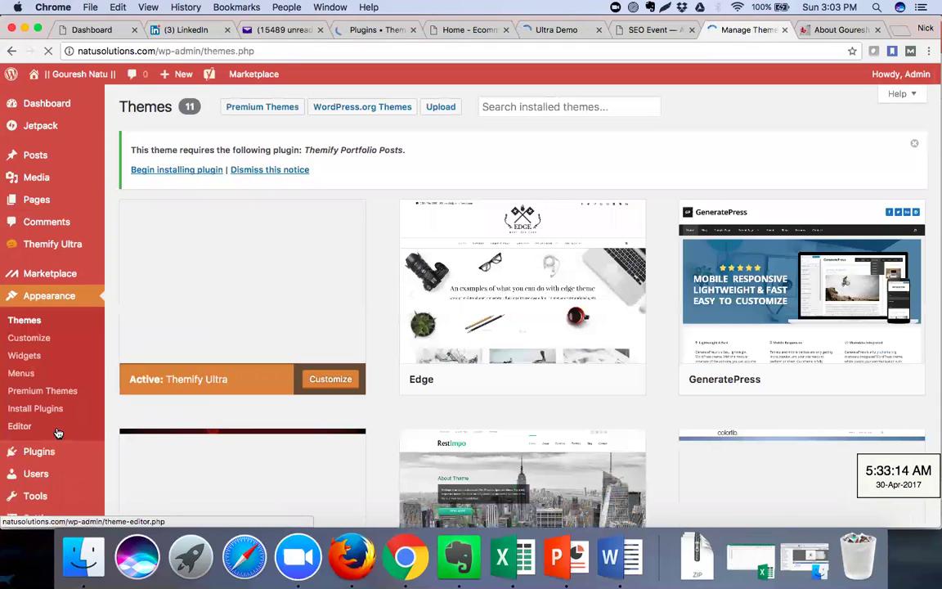
{"action": "left_click", "coordinate": [58, 433]}
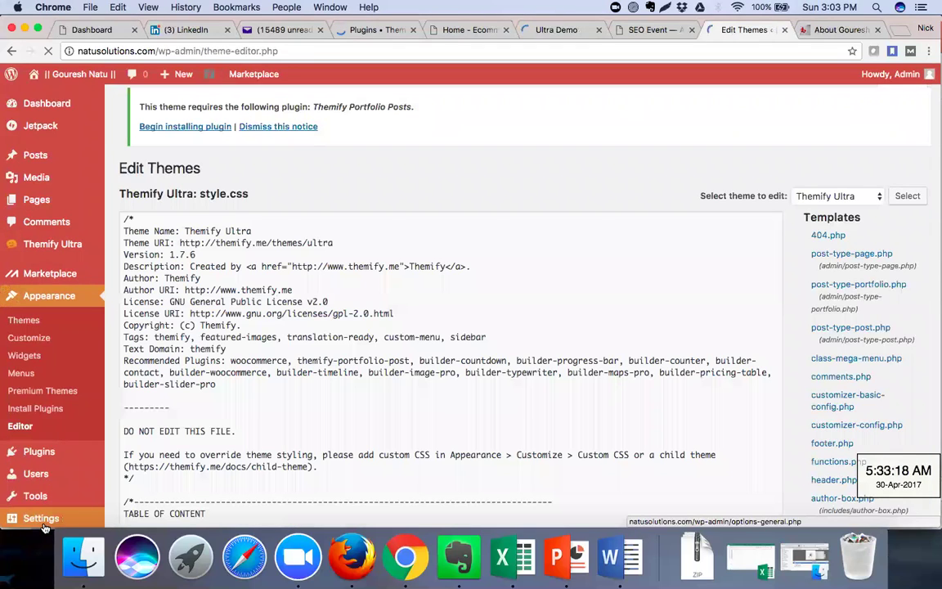
{"action": "left_click", "coordinate": [44, 525]}
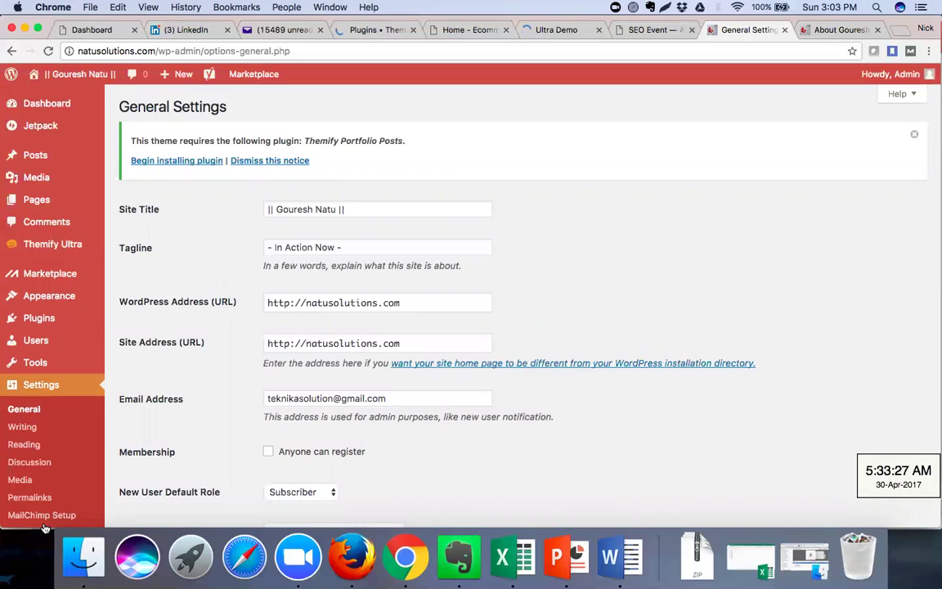
{"action": "scroll", "coordinate": [63, 420], "scroll_direction": "down", "scroll_amount": 3}
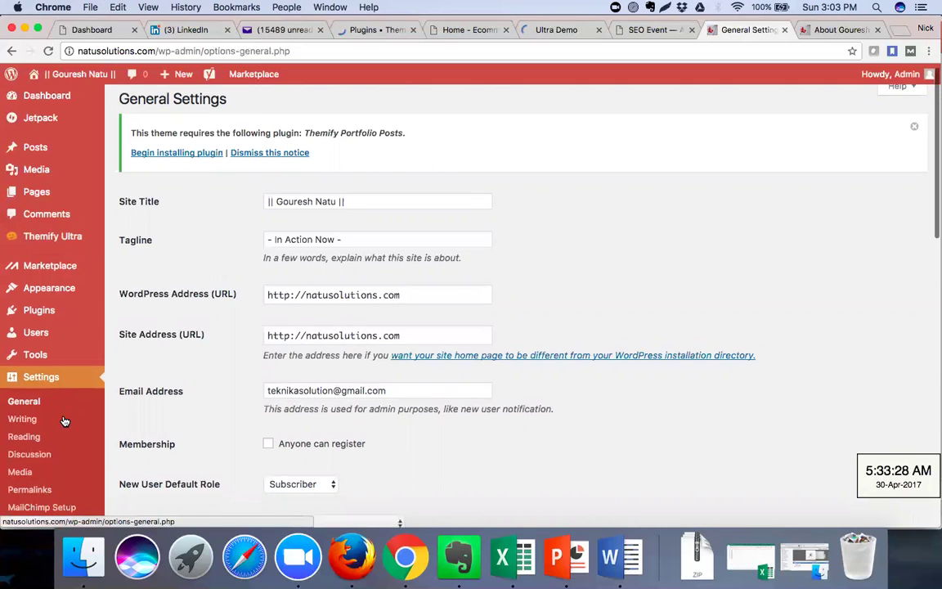
{"action": "scroll", "coordinate": [63, 420], "scroll_direction": "down", "scroll_amount": 2}
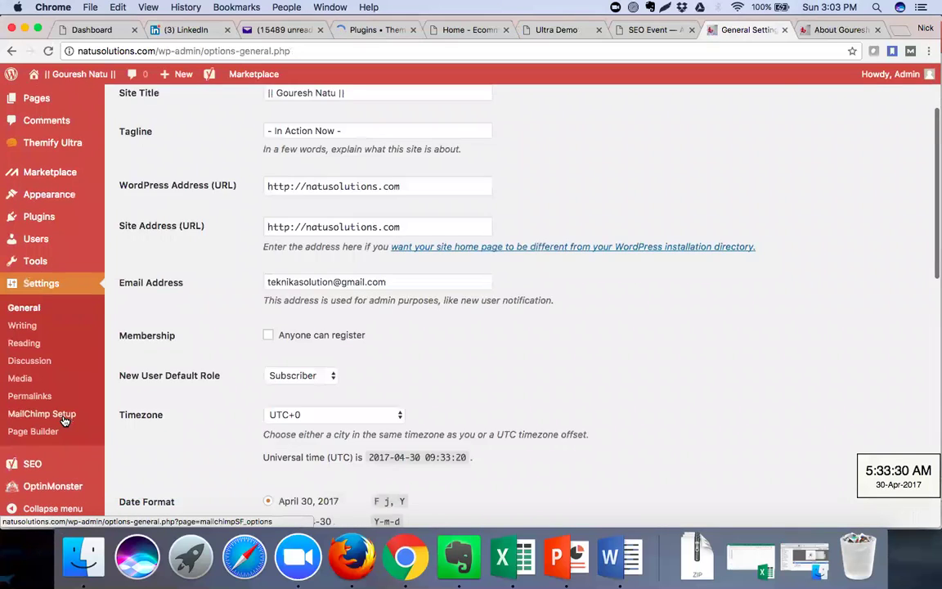
{"action": "left_click", "coordinate": [35, 344]}
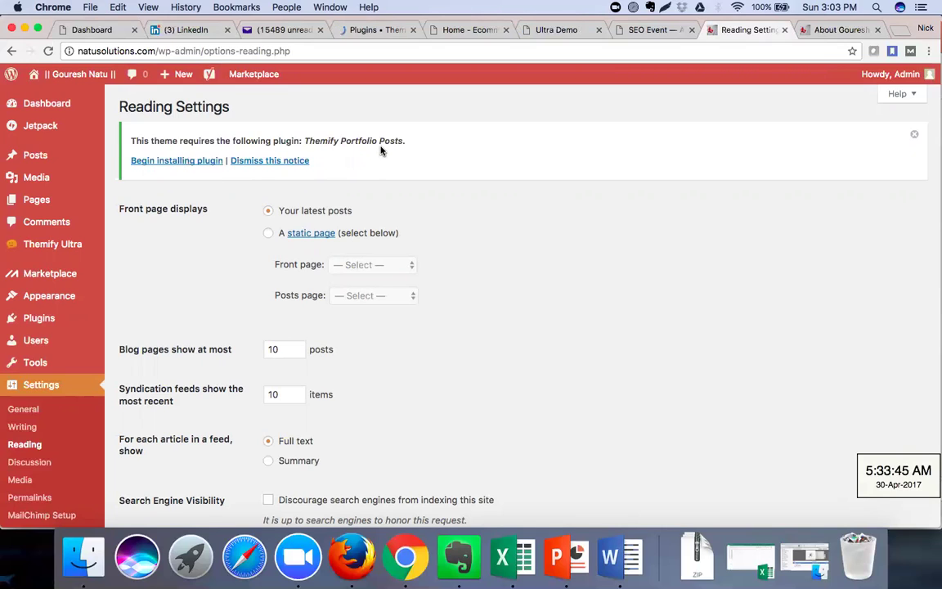
- Set the static front page to 'Home', leave Posts page at — Select —, and save
{"action": "left_click", "coordinate": [269, 236]}
{"action": "left_click", "coordinate": [336, 265]}
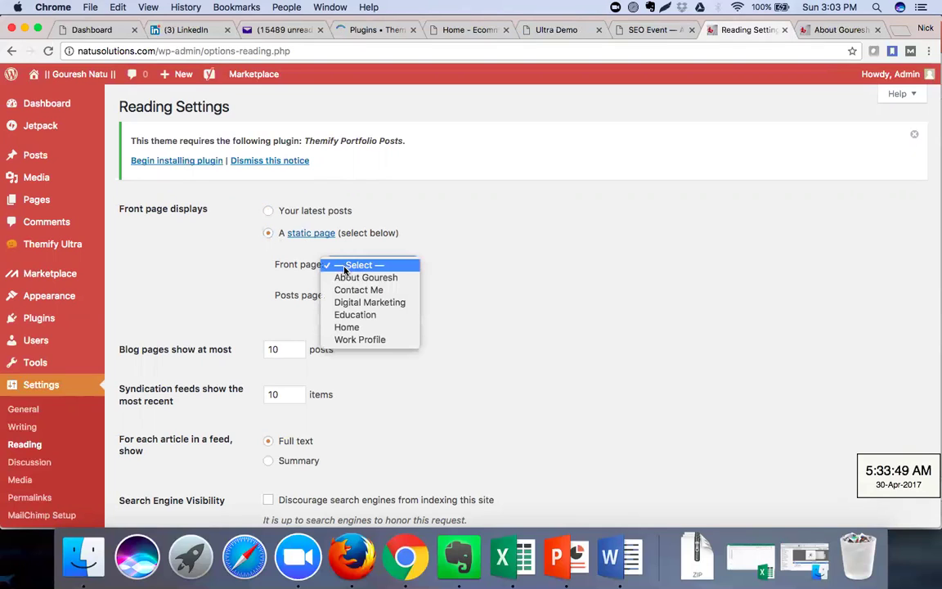
{"action": "left_click", "coordinate": [372, 327]}
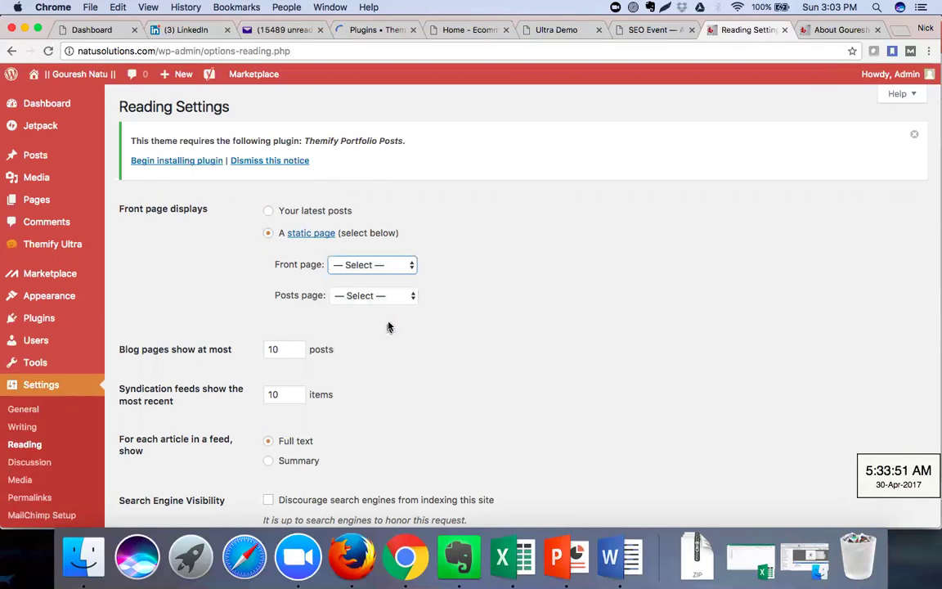
{"action": "left_click", "coordinate": [390, 299]}
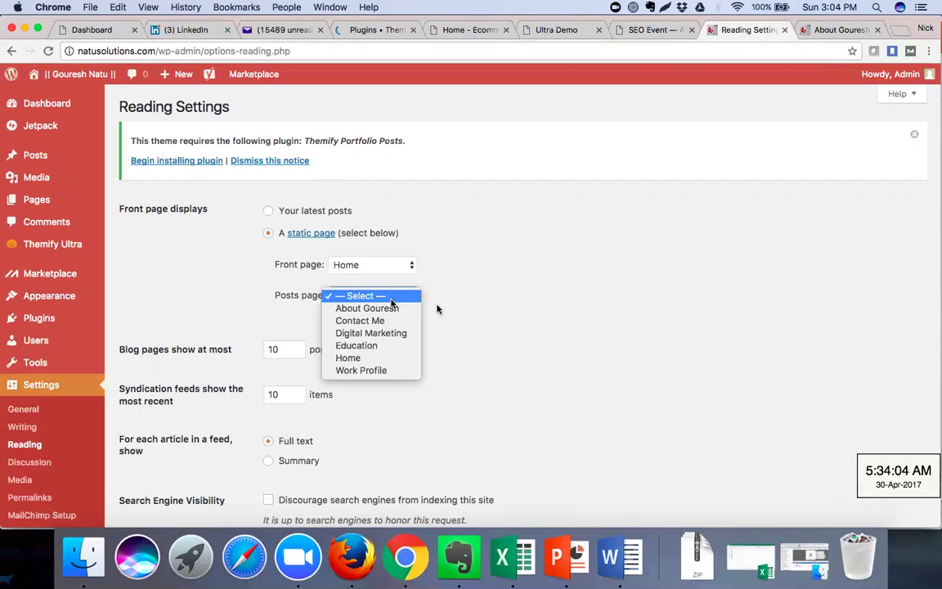
{"action": "left_click", "coordinate": [481, 318]}
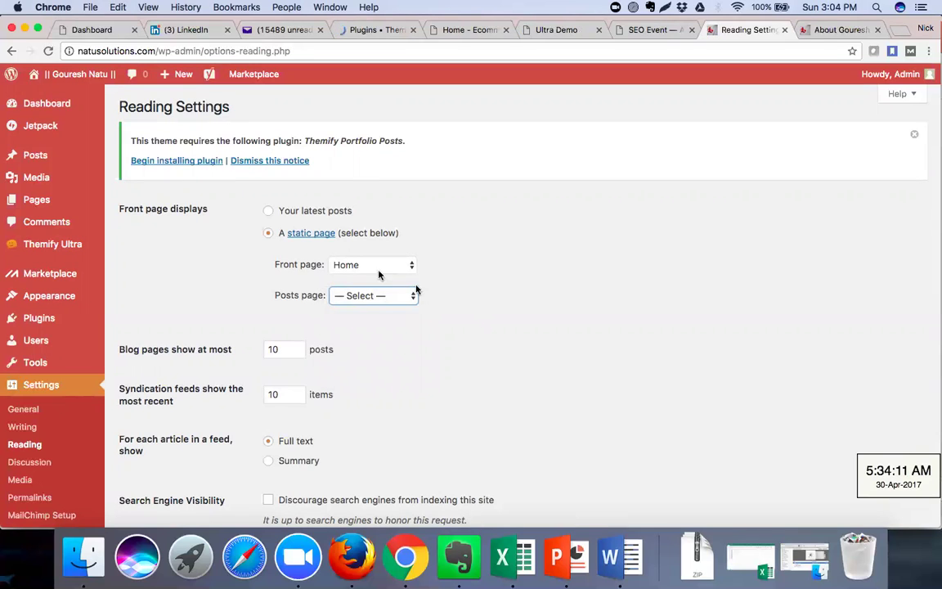
{"action": "scroll", "coordinate": [415, 291], "scroll_direction": "down", "scroll_amount": 3}
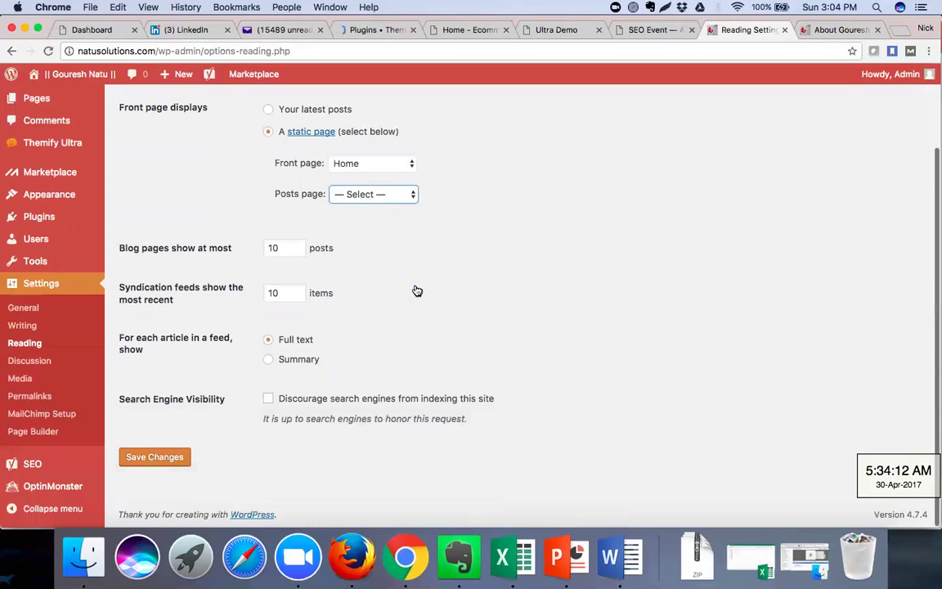
{"action": "left_click", "coordinate": [148, 462]}
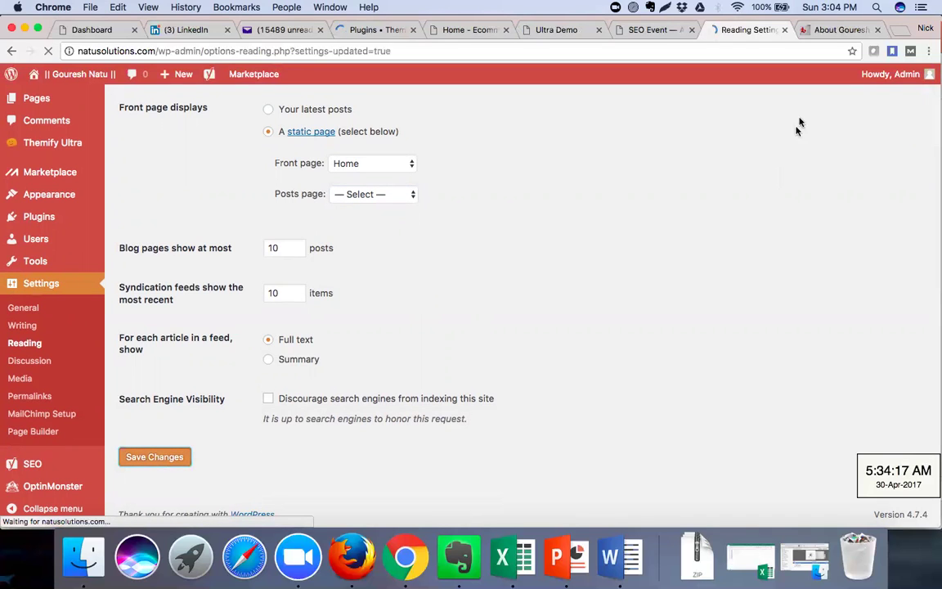
- In the About Gouresh tab, strip 'index.php/home/' from the address to load the natusolutions.com root
{"action": "left_click", "coordinate": [840, 29]}
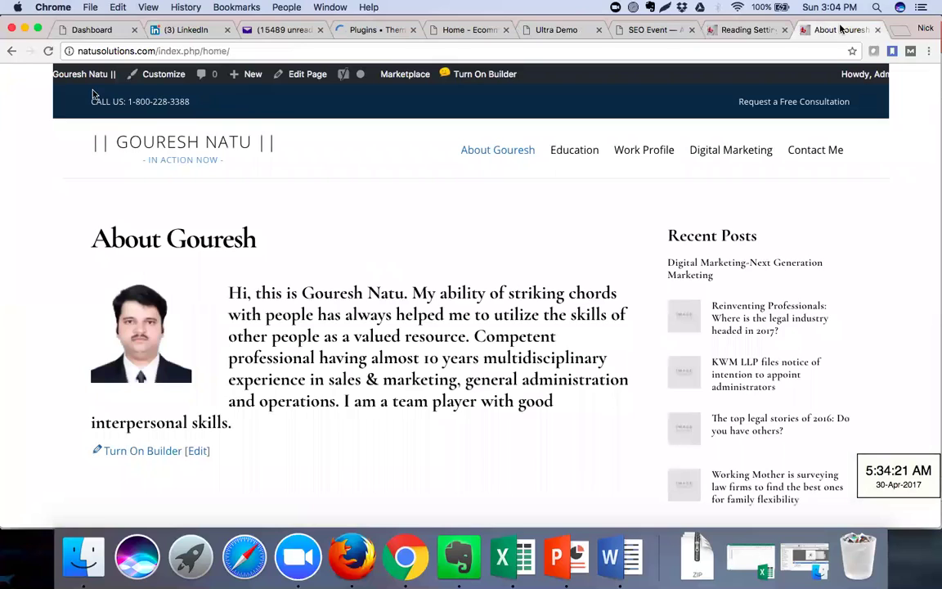
{"action": "mouse_move", "coordinate": [95, 82]}
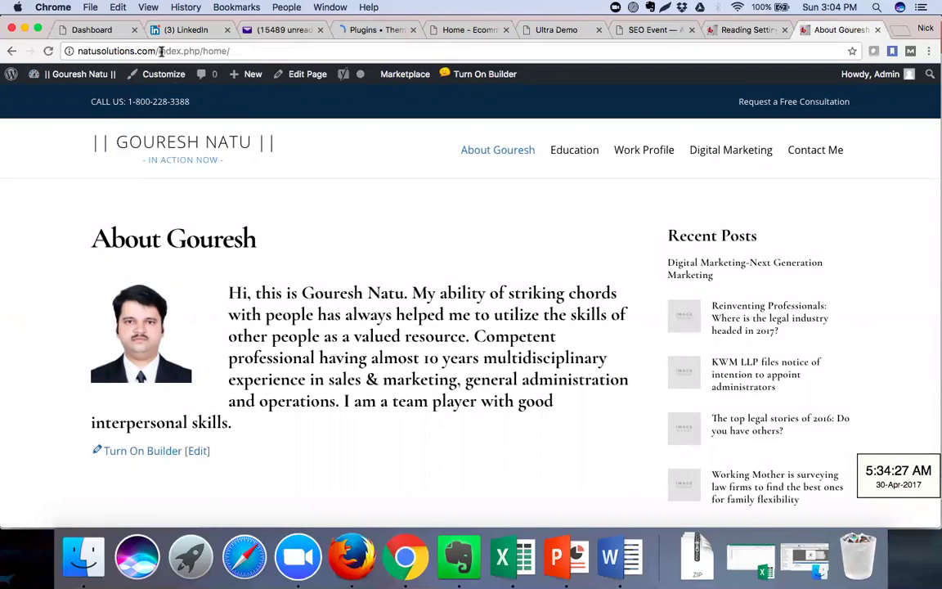
{"action": "left_click_drag", "start_coordinate": [158, 50], "coordinate": [320, 61]}
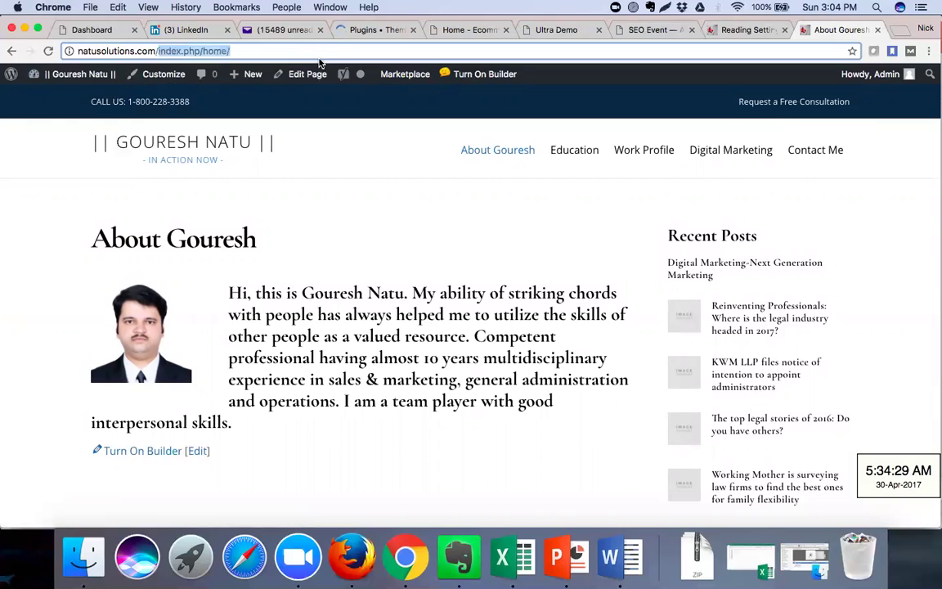
{"action": "key", "text": "BackSpace"}
{"action": "key", "text": "Return"}
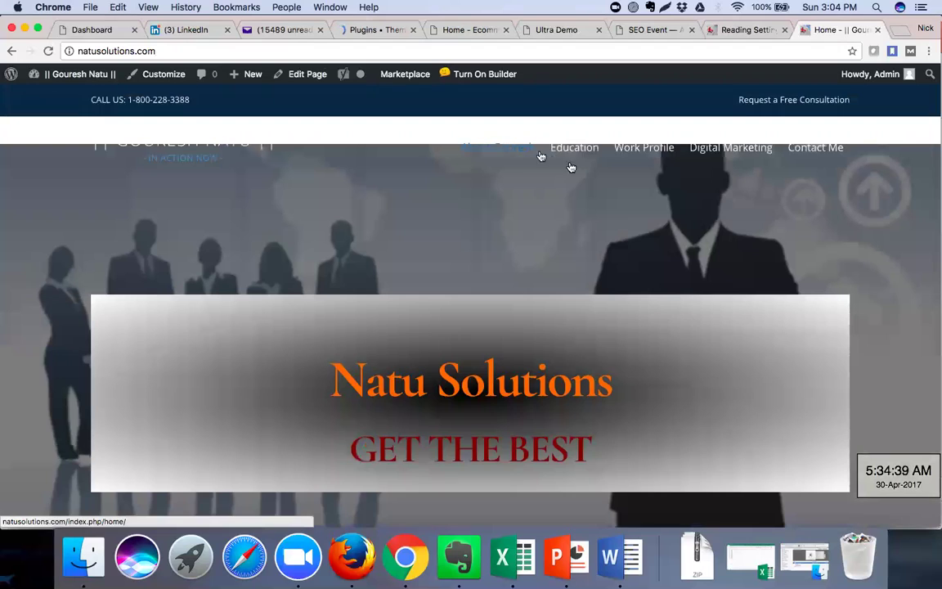
{"action": "left_click", "coordinate": [49, 53]}
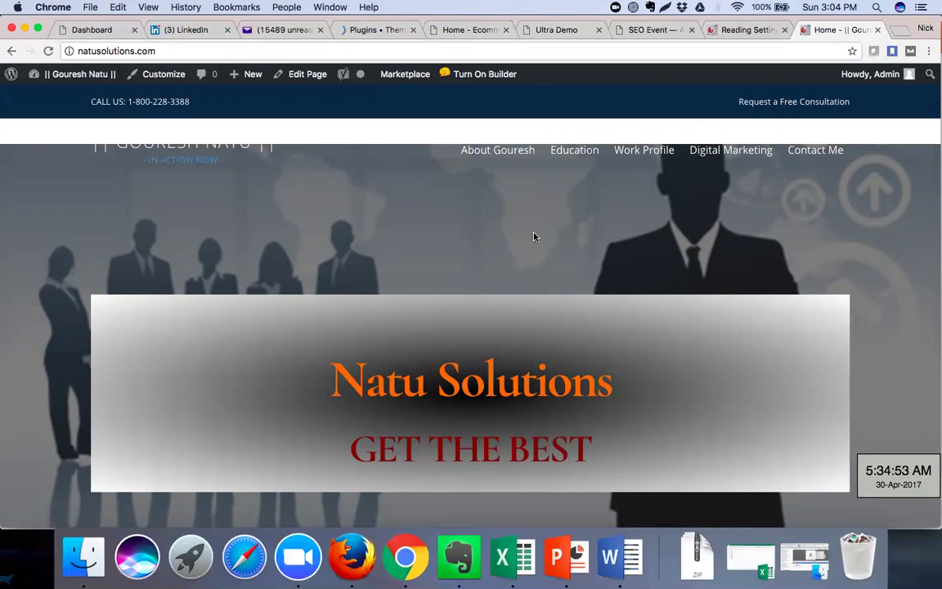
{"action": "scroll", "coordinate": [532, 238], "scroll_direction": "down", "scroll_amount": 4}
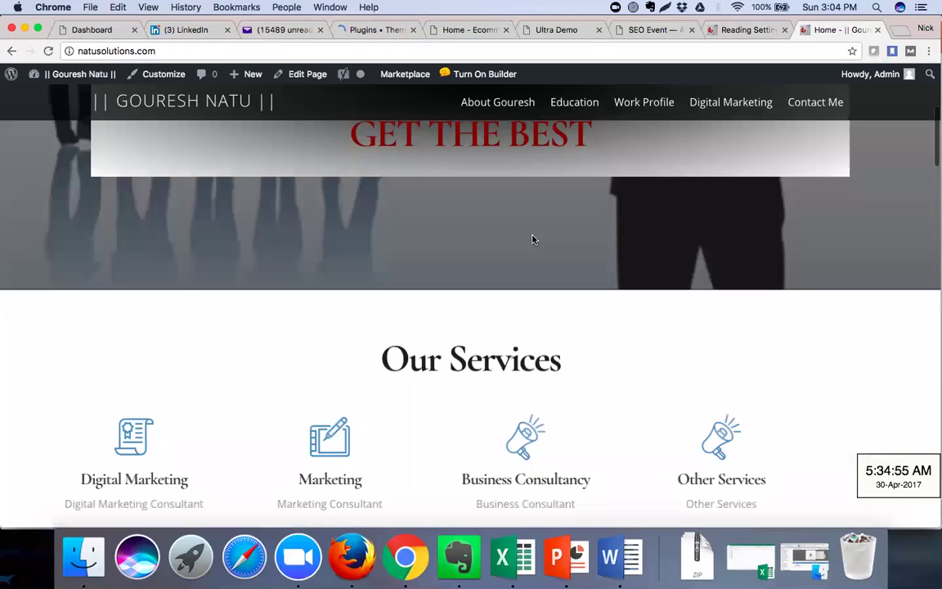
{"action": "scroll", "coordinate": [532, 239], "scroll_direction": "up", "scroll_amount": 1}
{"action": "scroll", "coordinate": [532, 239], "scroll_direction": "up", "scroll_amount": 4}
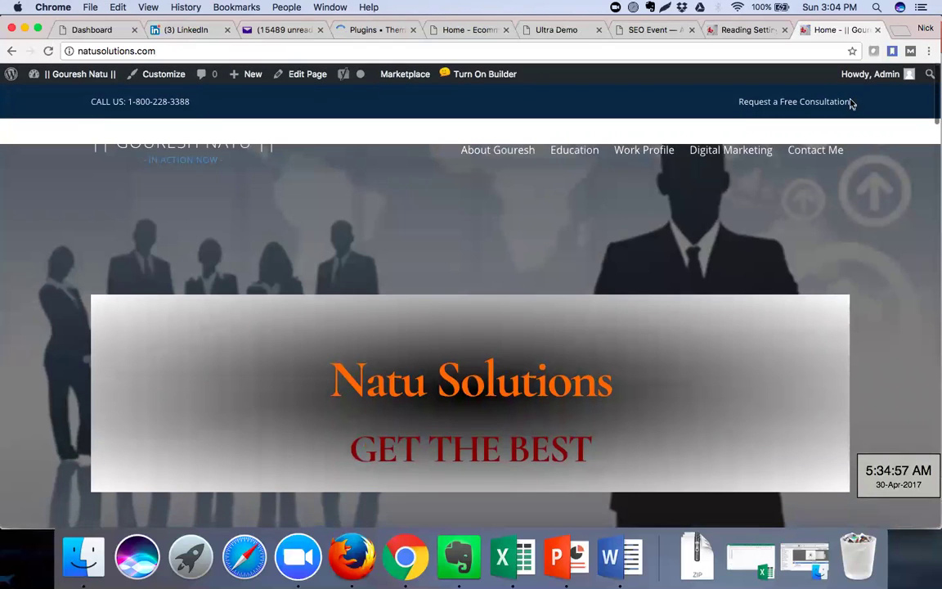
- Scroll through the Home page sections in Themify Builder, then go back to Reading Settings
{"action": "left_click", "coordinate": [485, 75]}
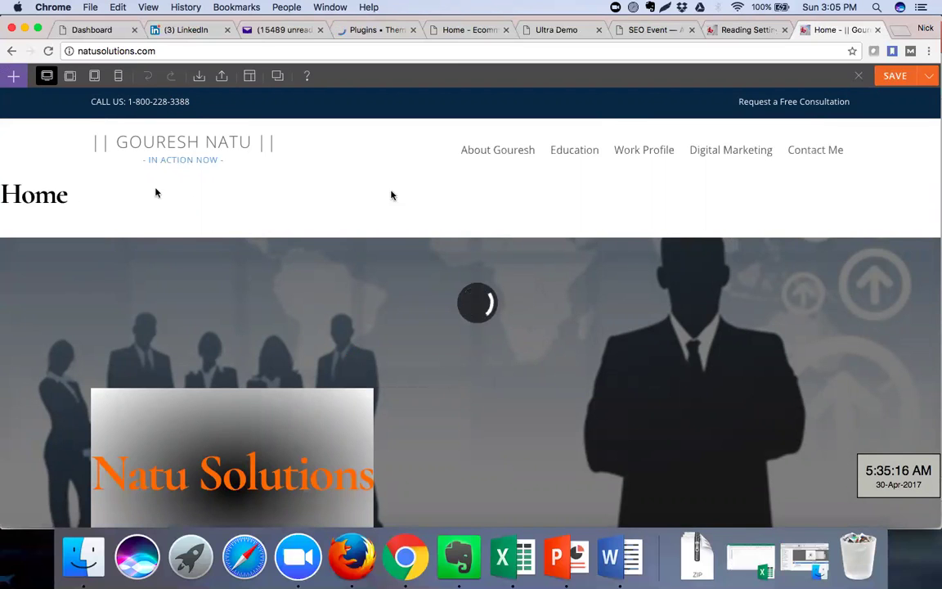
{"action": "scroll", "coordinate": [478, 408], "scroll_direction": "down", "scroll_amount": 5}
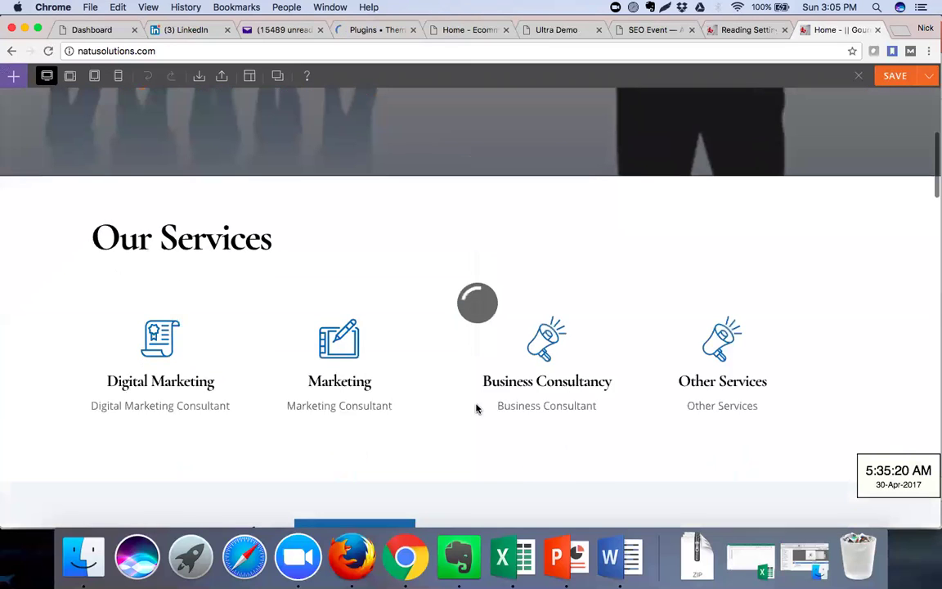
{"action": "scroll", "coordinate": [477, 408], "scroll_direction": "down", "scroll_amount": 7}
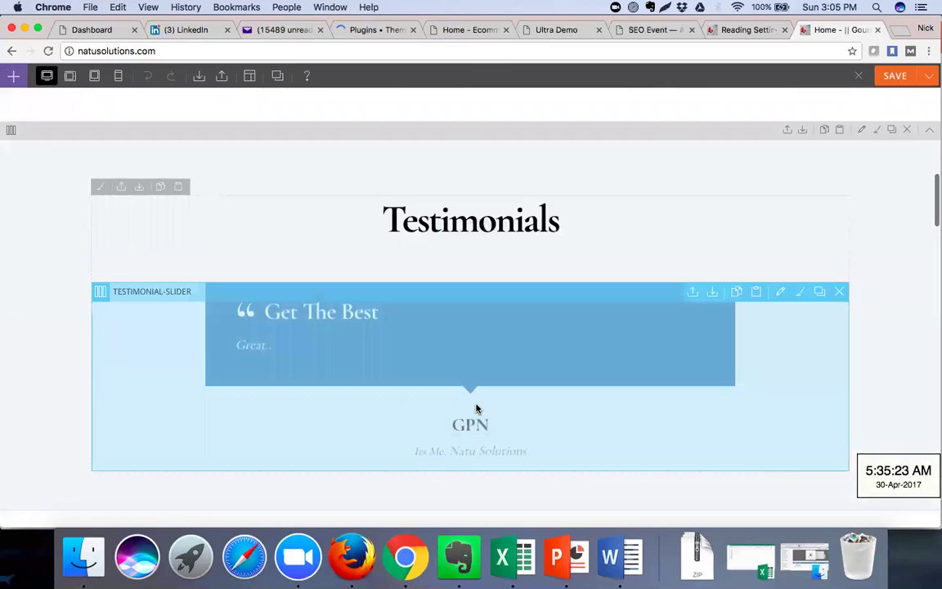
{"action": "scroll", "coordinate": [478, 408], "scroll_direction": "up", "scroll_amount": 2}
{"action": "scroll", "coordinate": [477, 408], "scroll_direction": "up", "scroll_amount": 5}
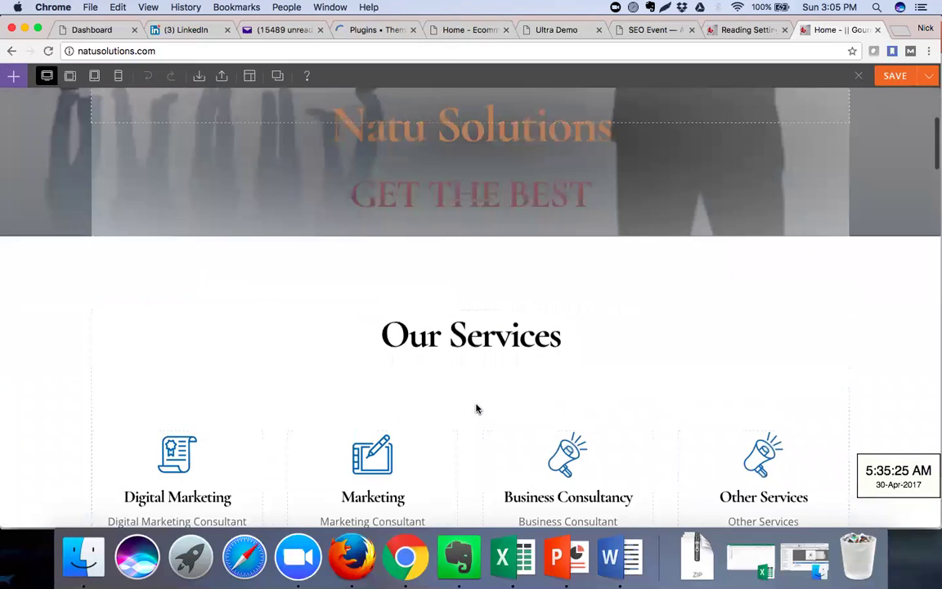
{"action": "scroll", "coordinate": [431, 256], "scroll_direction": "up", "scroll_amount": 5}
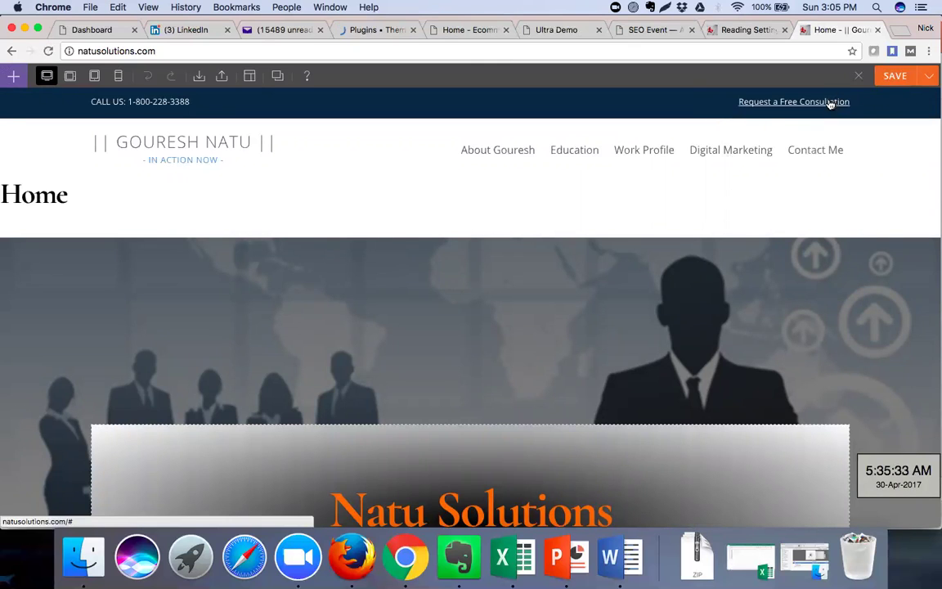
{"action": "left_click", "coordinate": [720, 30]}
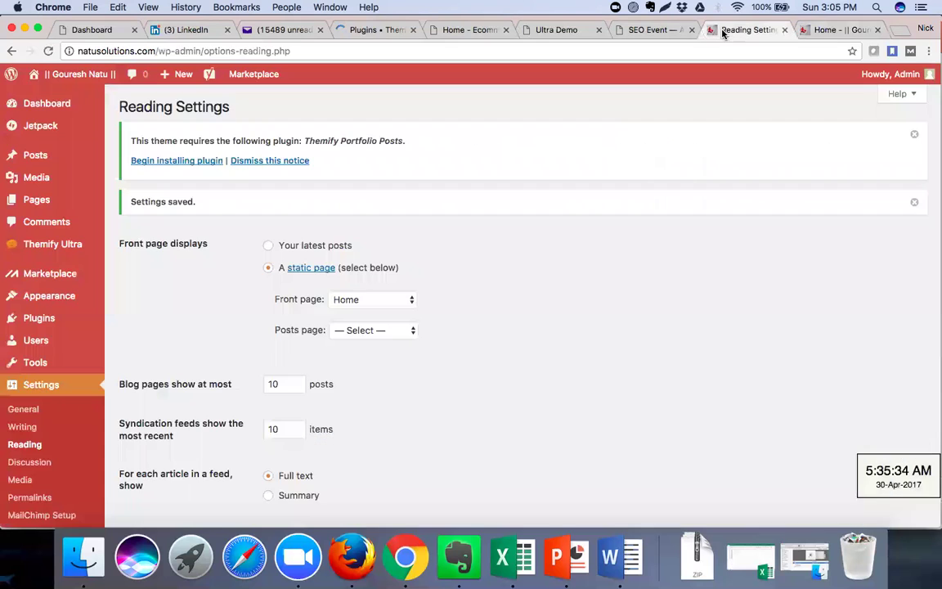
- Open Settings > General and scroll through the site's general settings
{"action": "scroll", "coordinate": [63, 404], "scroll_direction": "down", "scroll_amount": 3}
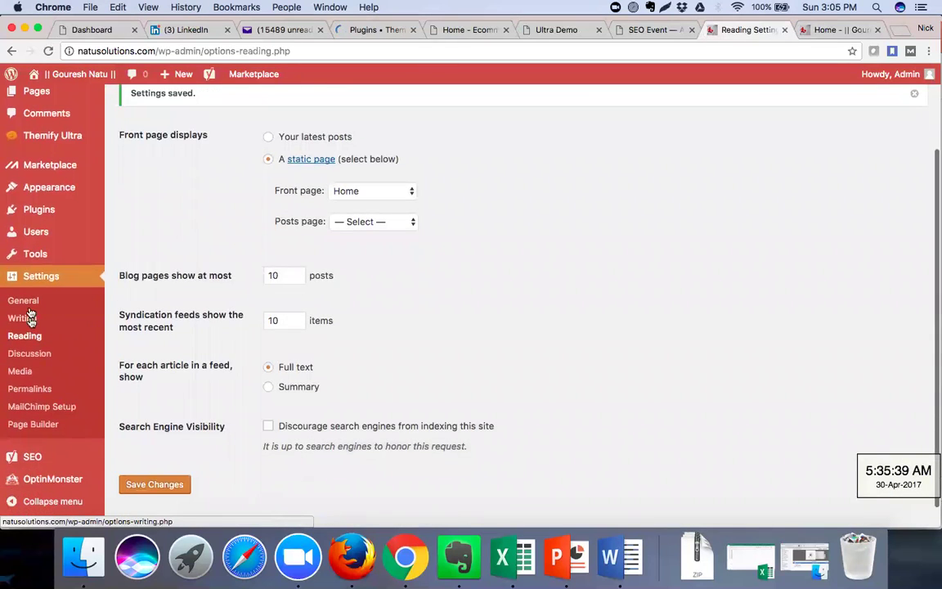
{"action": "left_click", "coordinate": [30, 302]}
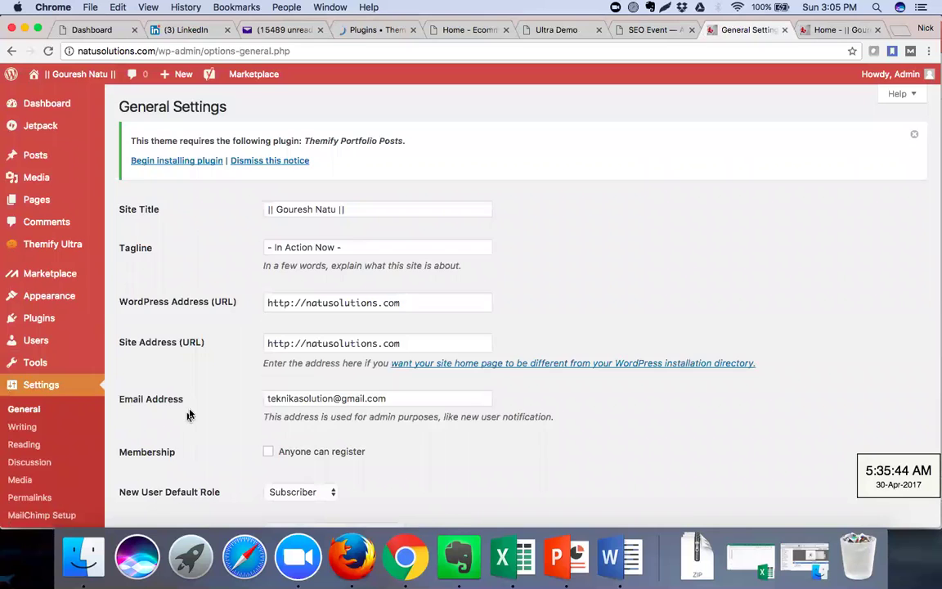
{"action": "scroll", "coordinate": [189, 414], "scroll_direction": "down", "scroll_amount": 5}
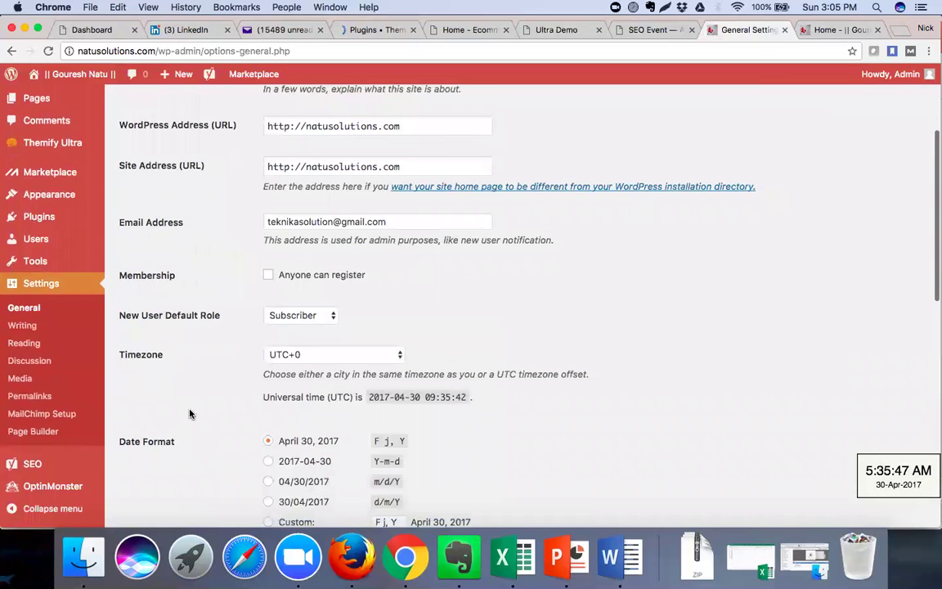
{"action": "scroll", "coordinate": [189, 413], "scroll_direction": "down", "scroll_amount": 8}
{"action": "scroll", "coordinate": [189, 413], "scroll_direction": "down", "scroll_amount": 10}
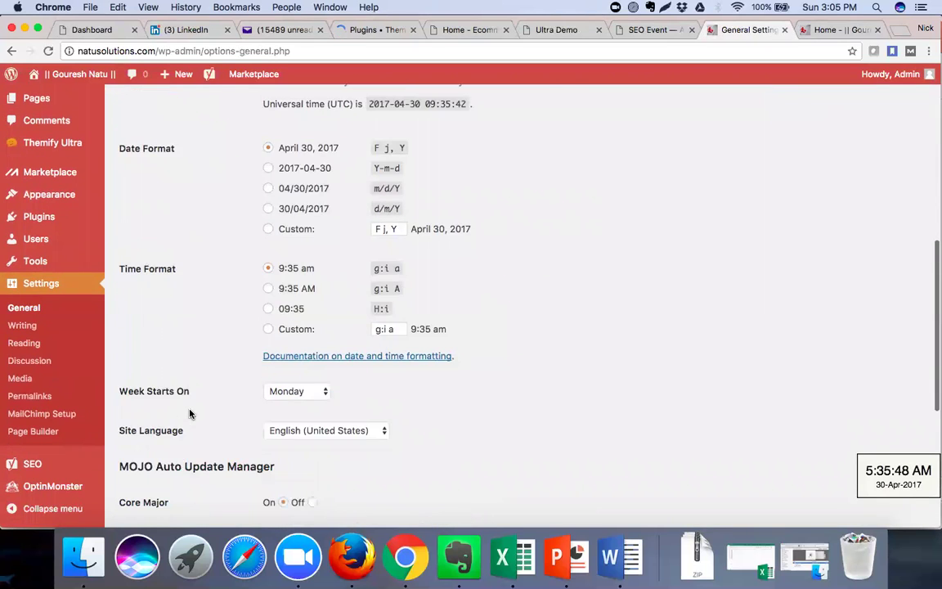
- Open Settings > Writing and look over its default category and post format
{"action": "left_click", "coordinate": [15, 329]}
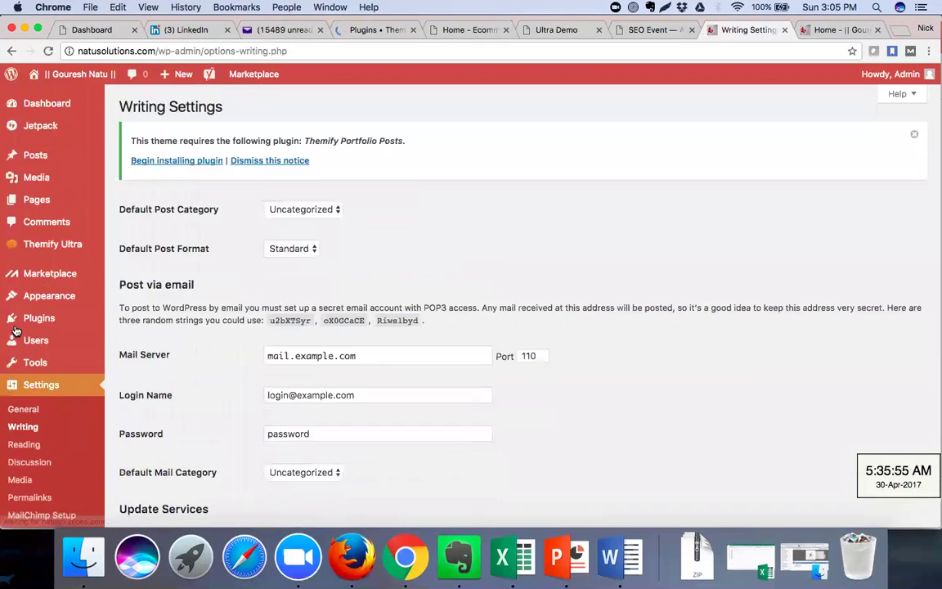
{"action": "scroll", "coordinate": [193, 351], "scroll_direction": "down", "scroll_amount": 1}
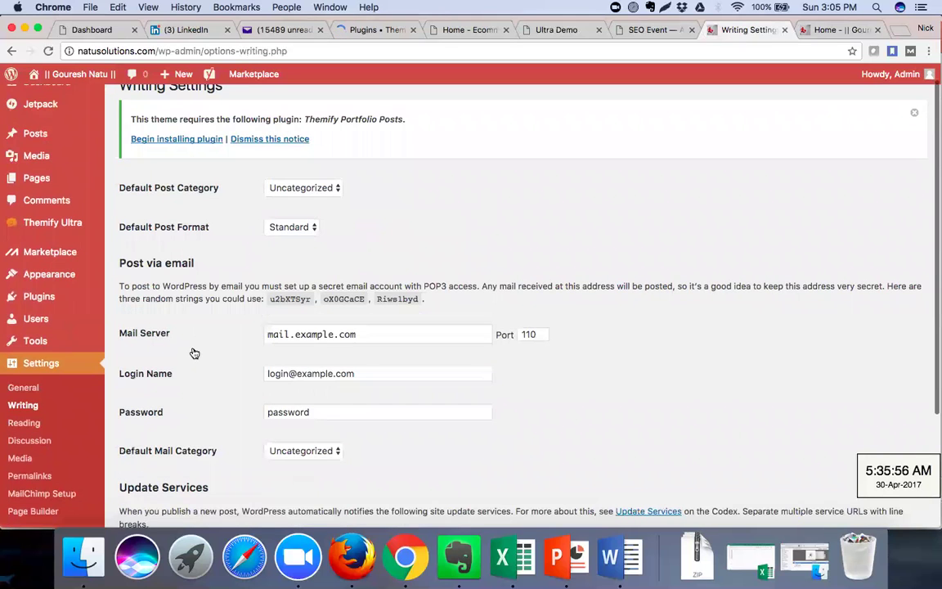
{"action": "scroll", "coordinate": [194, 353], "scroll_direction": "down", "scroll_amount": 5}
{"action": "mouse_move", "coordinate": [55, 217]}
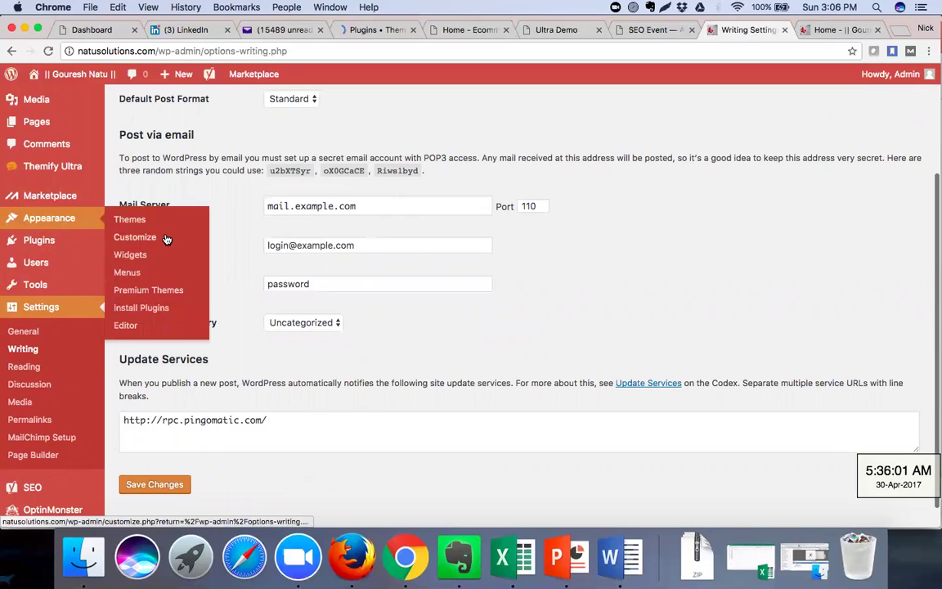
- Go to Appearance > Widgets and expand the Sidebar Narrow widget area
{"action": "left_click", "coordinate": [148, 258]}
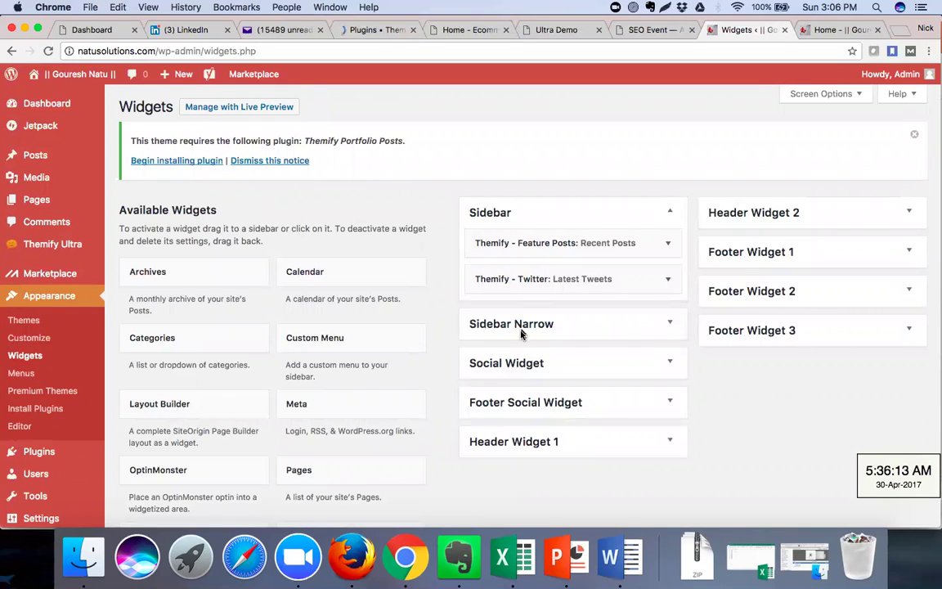
{"action": "left_click", "coordinate": [669, 325]}
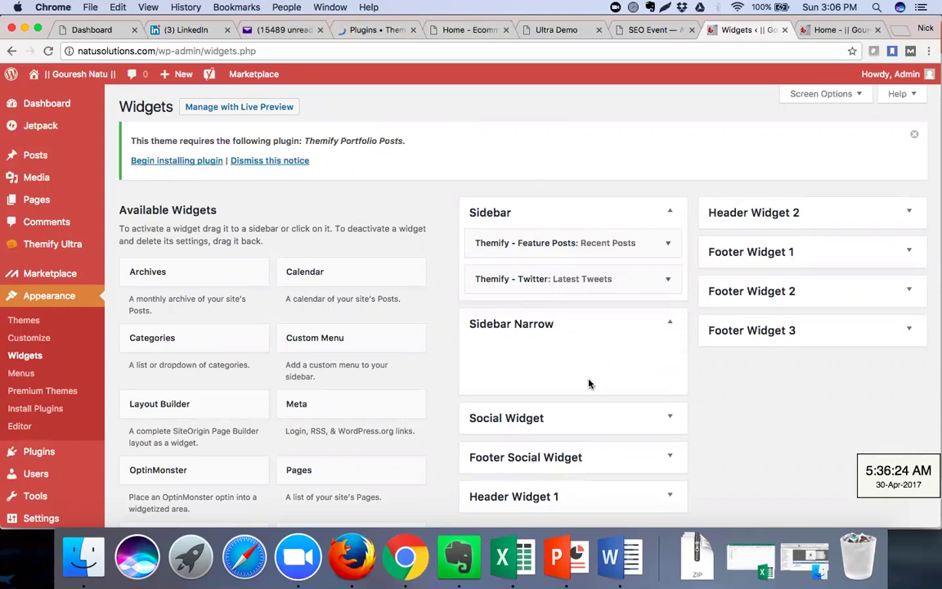
{"action": "scroll", "coordinate": [589, 383], "scroll_direction": "down", "scroll_amount": 2}
{"action": "scroll", "coordinate": [588, 383], "scroll_direction": "down", "scroll_amount": 2}
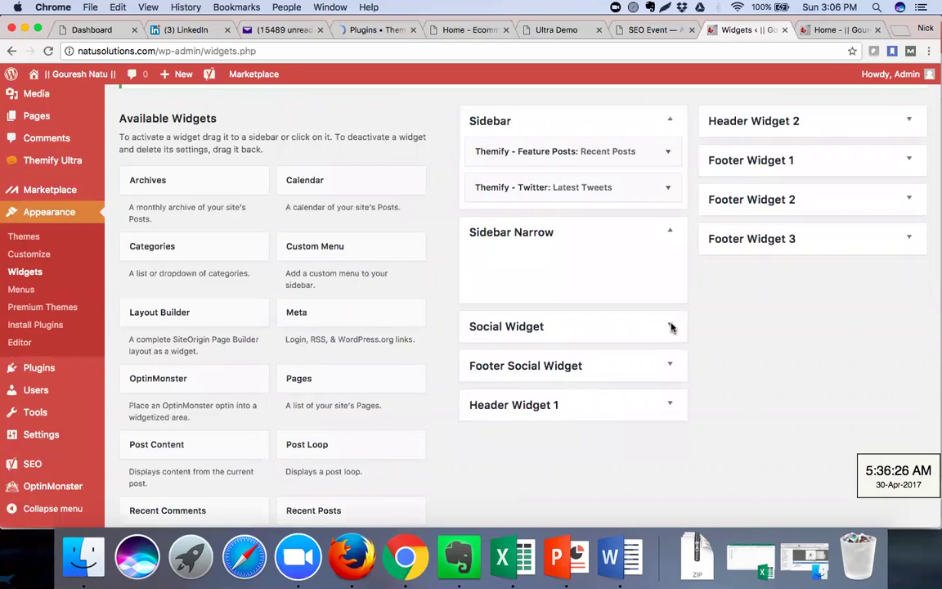
- Expand Header Widget 2's Text widget to reveal its 'Request a Free Consultation' link
{"action": "left_click", "coordinate": [909, 122]}
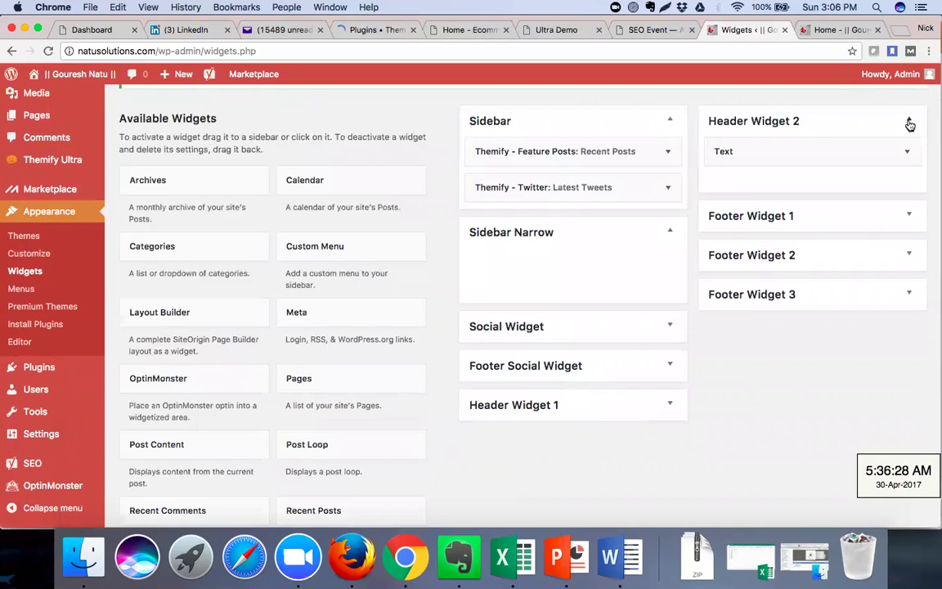
{"action": "left_click", "coordinate": [908, 154]}
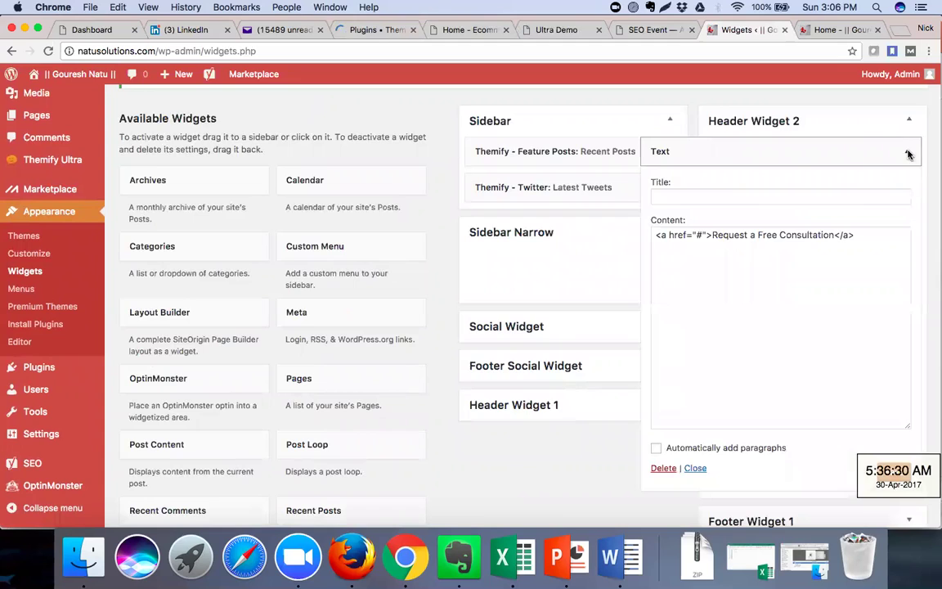
{"action": "left_click", "coordinate": [713, 236]}
{"action": "left_click", "coordinate": [854, 236], "text": "shift"}
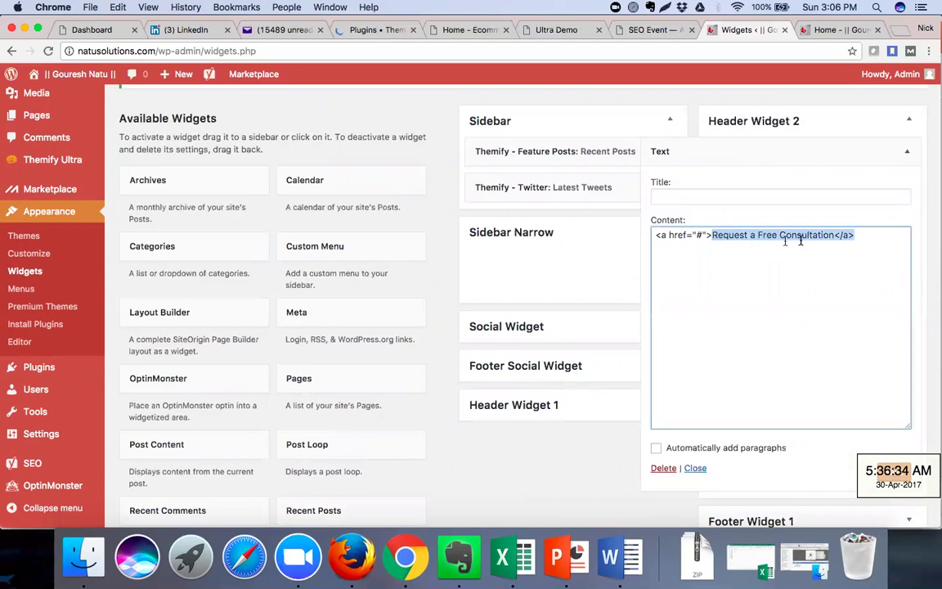
{"action": "left_click", "coordinate": [855, 236]}
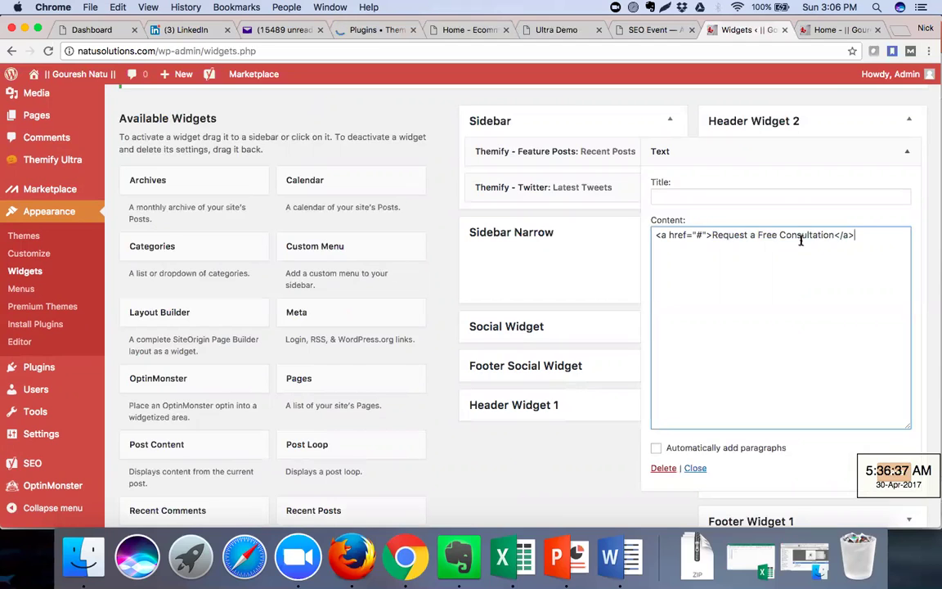
- Glance at the Home page builder, then expand Header Widget 1's Text widget
{"action": "left_click", "coordinate": [824, 33]}
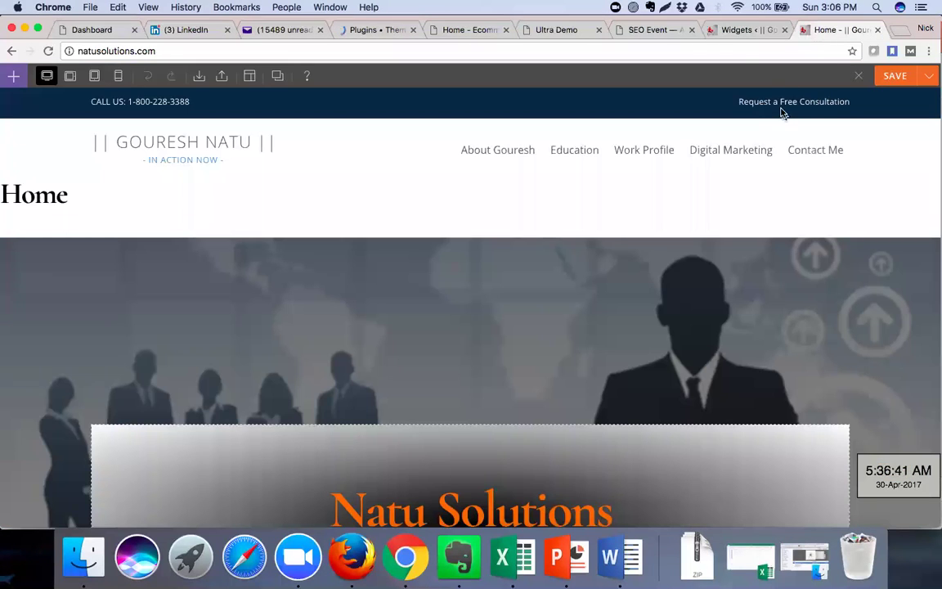
{"action": "left_click", "coordinate": [739, 29]}
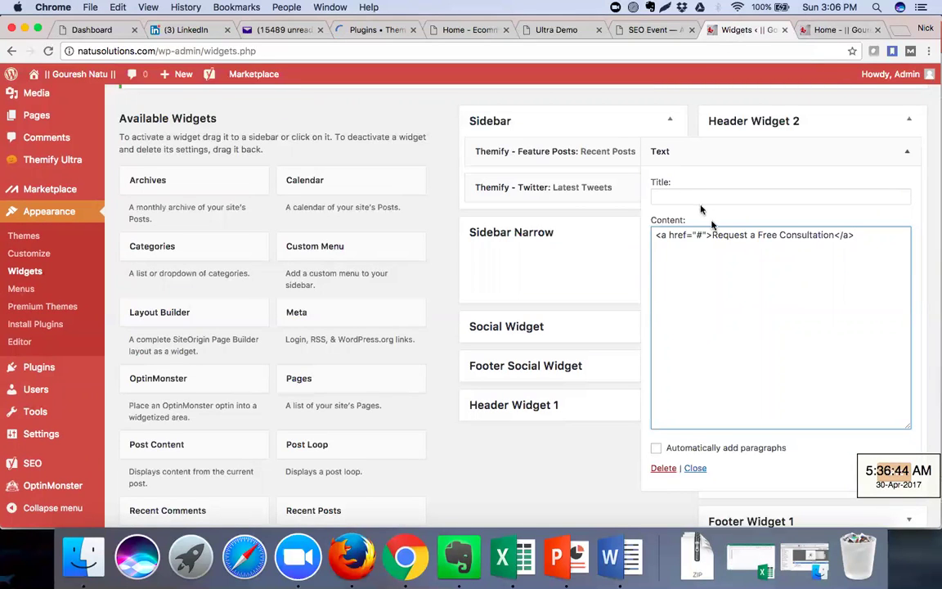
{"action": "left_click", "coordinate": [533, 409]}
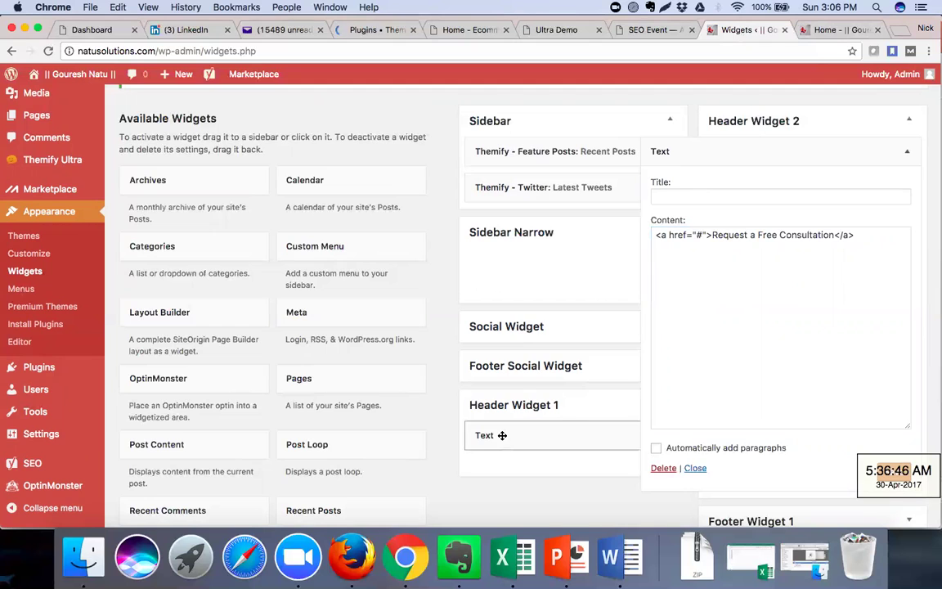
{"action": "left_click", "coordinate": [571, 424]}
{"action": "scroll", "coordinate": [572, 420], "scroll_direction": "down", "scroll_amount": 3}
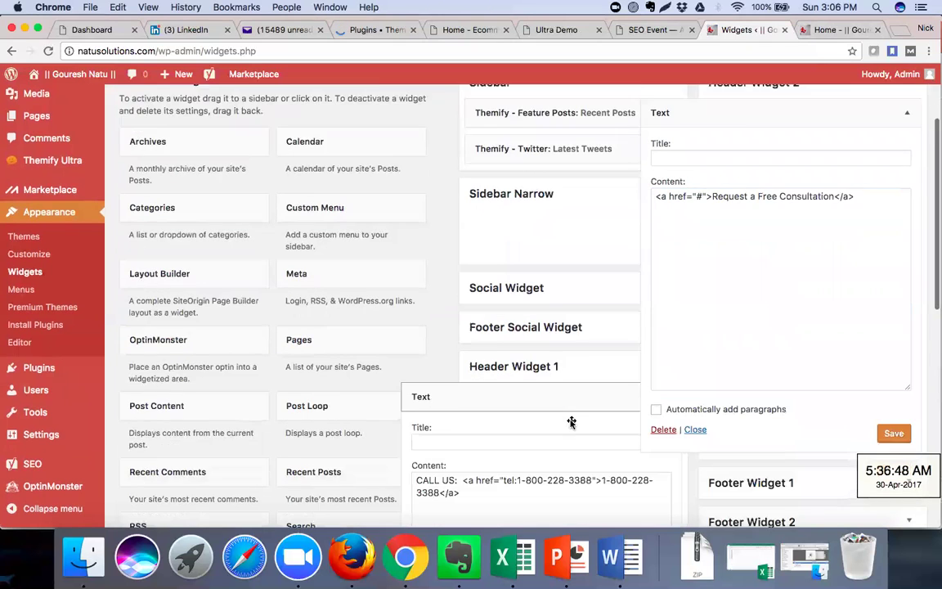
- Switch back to the Home page tab in Themify Builder
{"action": "left_click", "coordinate": [834, 31]}
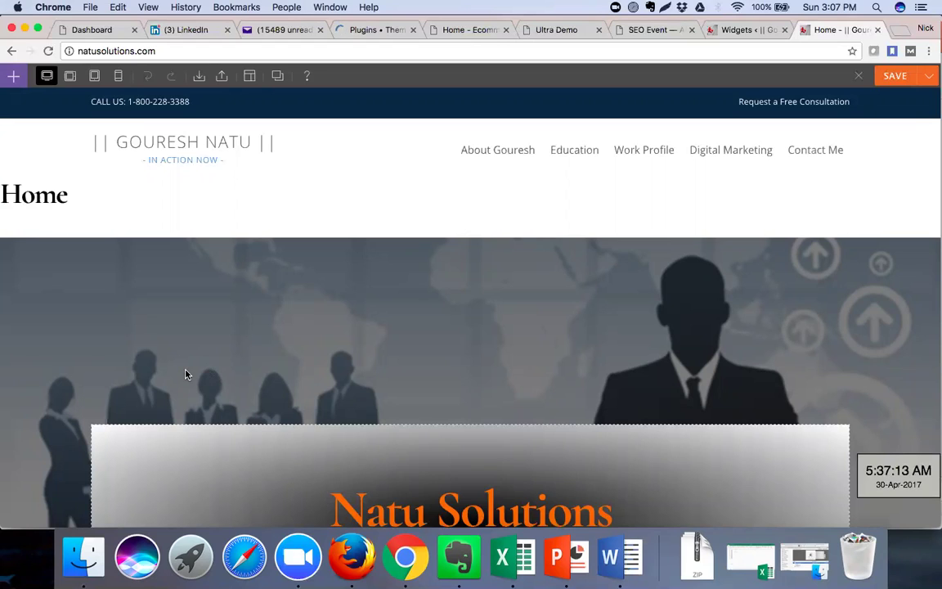
- Save the Home page layout with the Themify Builder SAVE button
{"action": "left_click", "coordinate": [894, 75]}
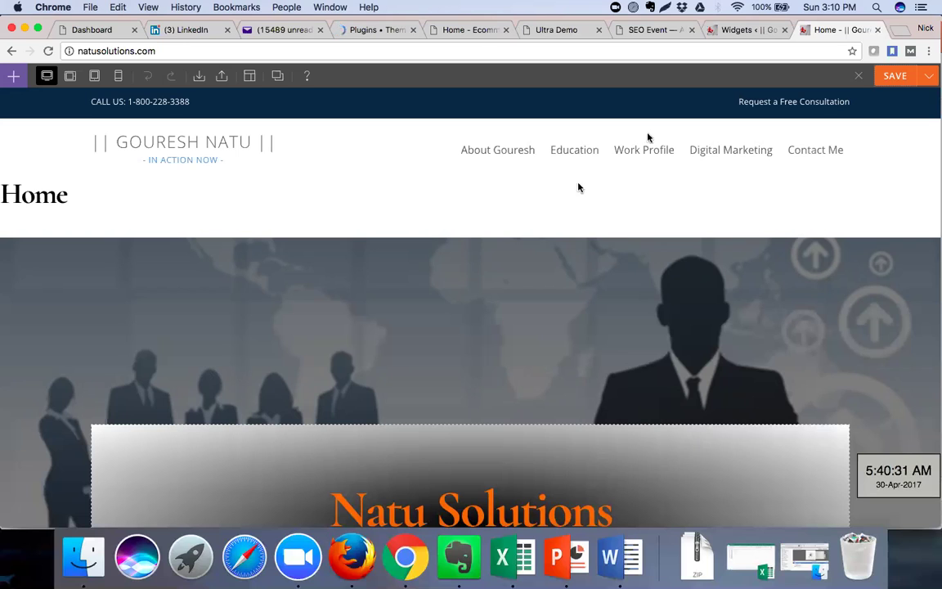
- Open a new Chrome tab on the Google start page, clearing the typed 'goog', and raise the volume
{"action": "left_click", "coordinate": [902, 33]}
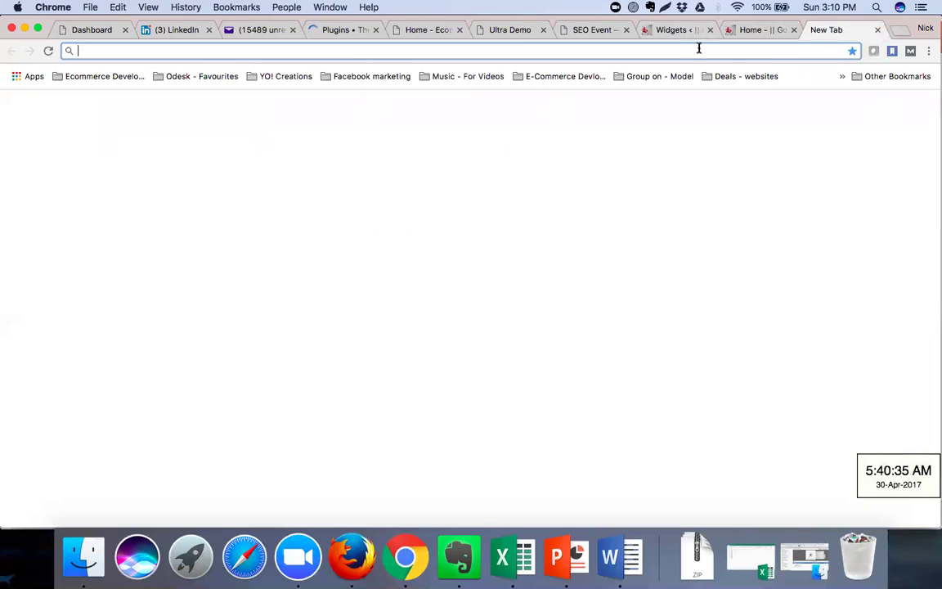
{"action": "type", "text": "goog"}
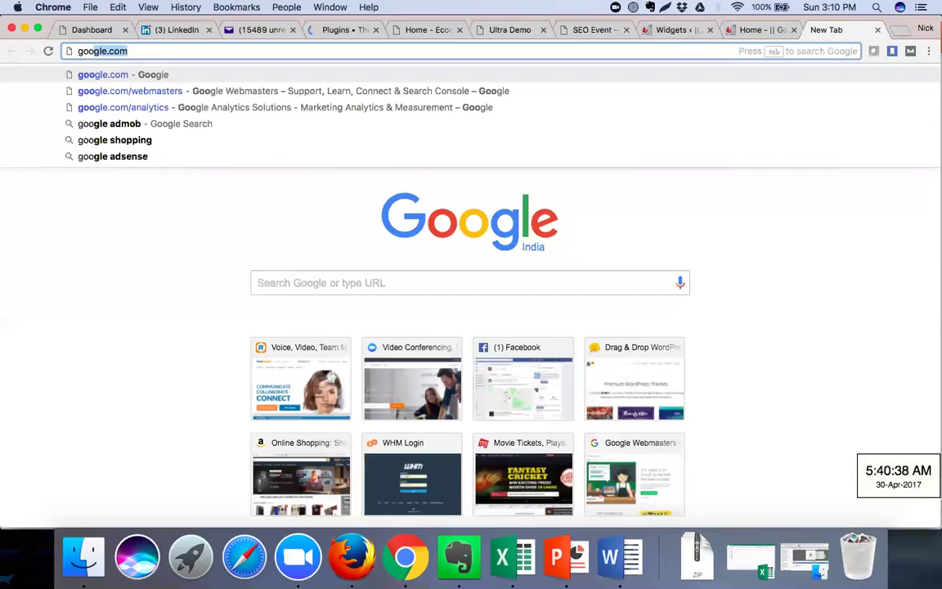
{"action": "key", "text": "BackSpace"}
{"action": "key", "text": "BackSpace"}
{"action": "key", "text": "BackSpace"}
{"action": "key", "text": "BackSpace"}
{"action": "key", "text": "BackSpace"}
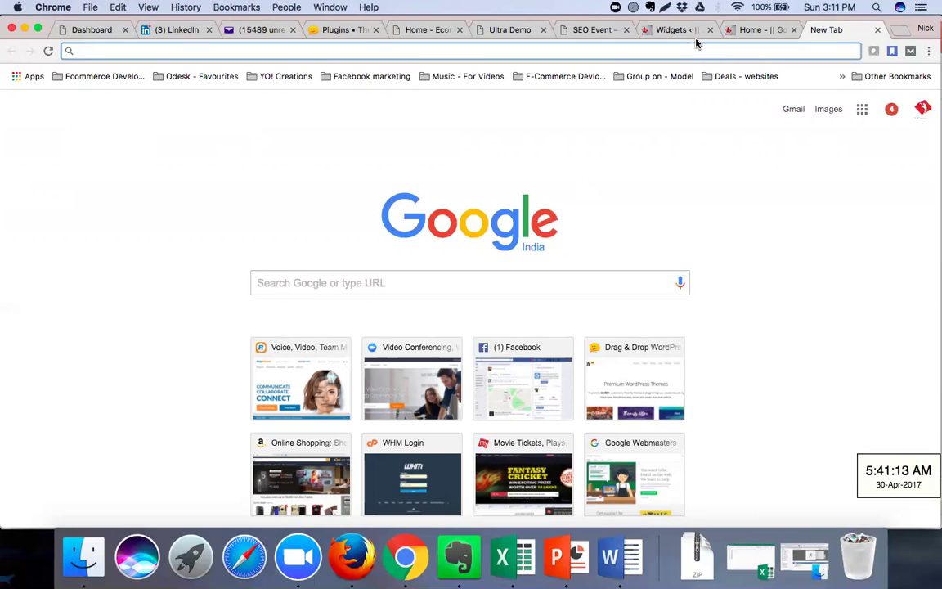
{"action": "key", "text": "XF86AudioRaiseVolume"}
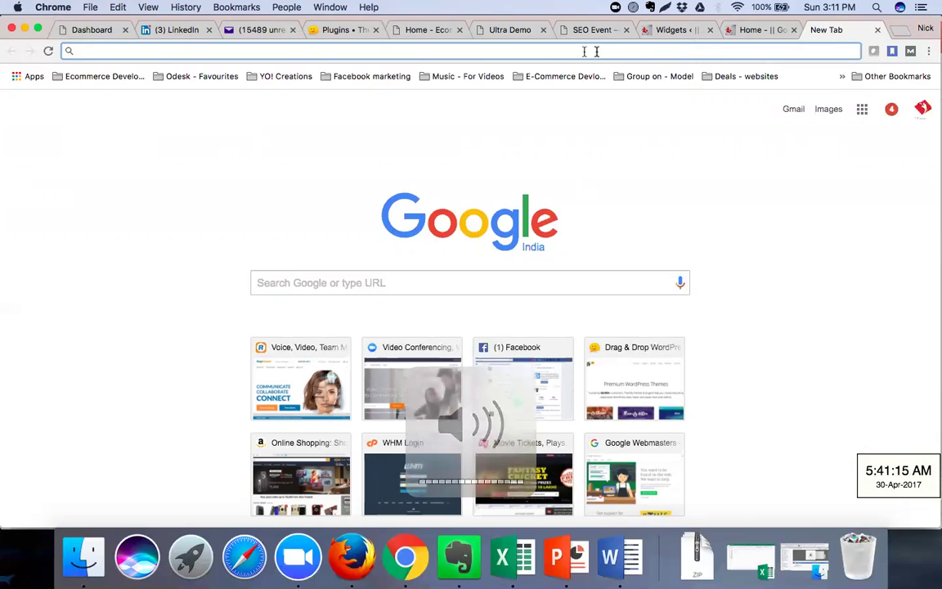
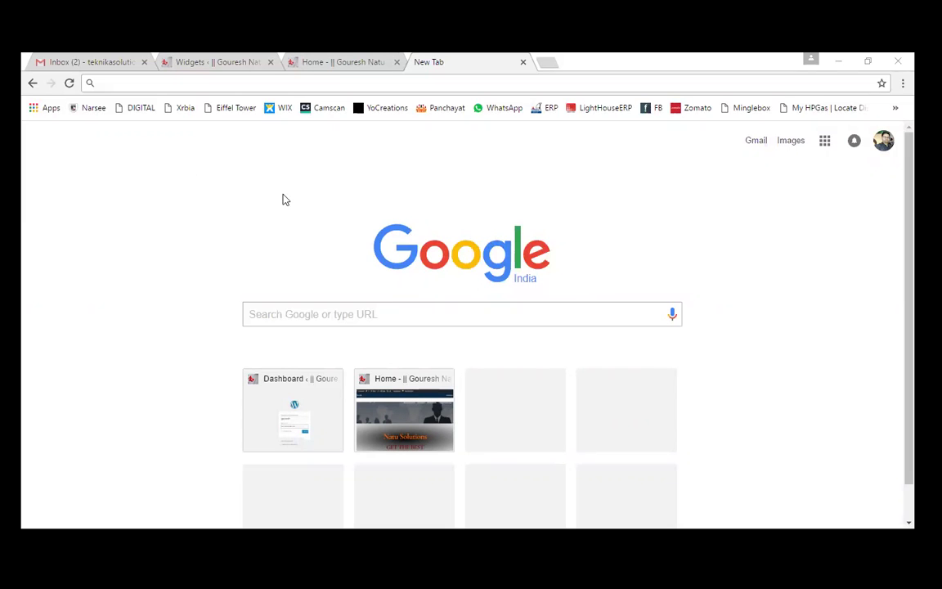
- Return to the Widgets screen, go to the Posts list, then switch to the Gmail tab
{"action": "left_click", "coordinate": [196, 61]}
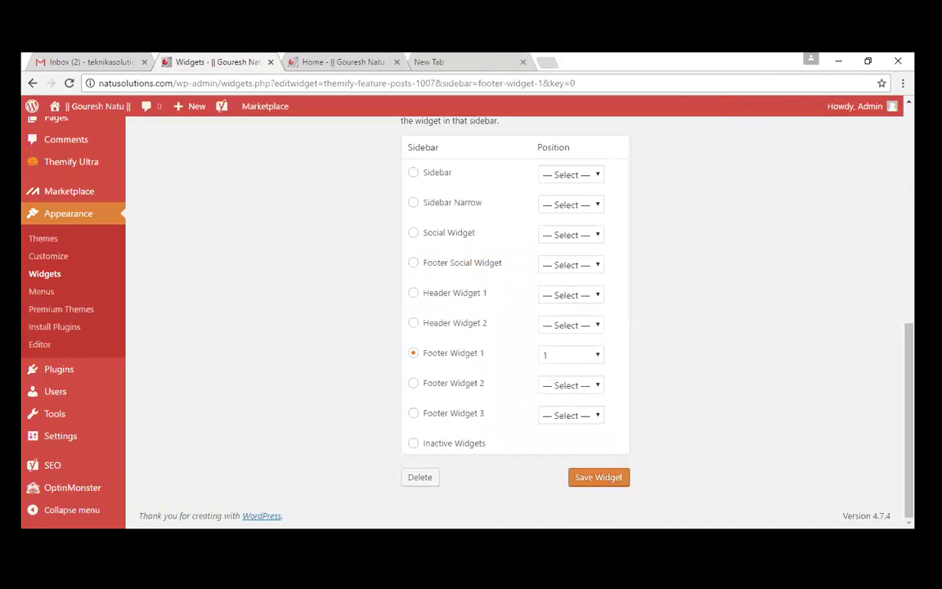
{"action": "left_click_drag", "start_coordinate": [907, 417], "coordinate": [908, 250]}
{"action": "scroll", "coordinate": [515, 327], "scroll_direction": "down", "scroll_amount": 5}
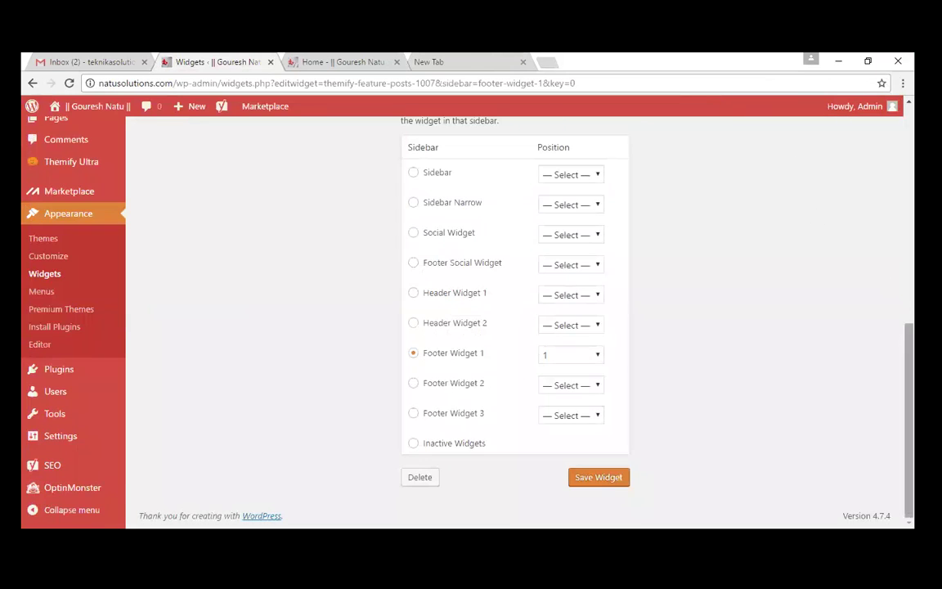
{"action": "left_click_drag", "start_coordinate": [908, 352], "coordinate": [899, 135]}
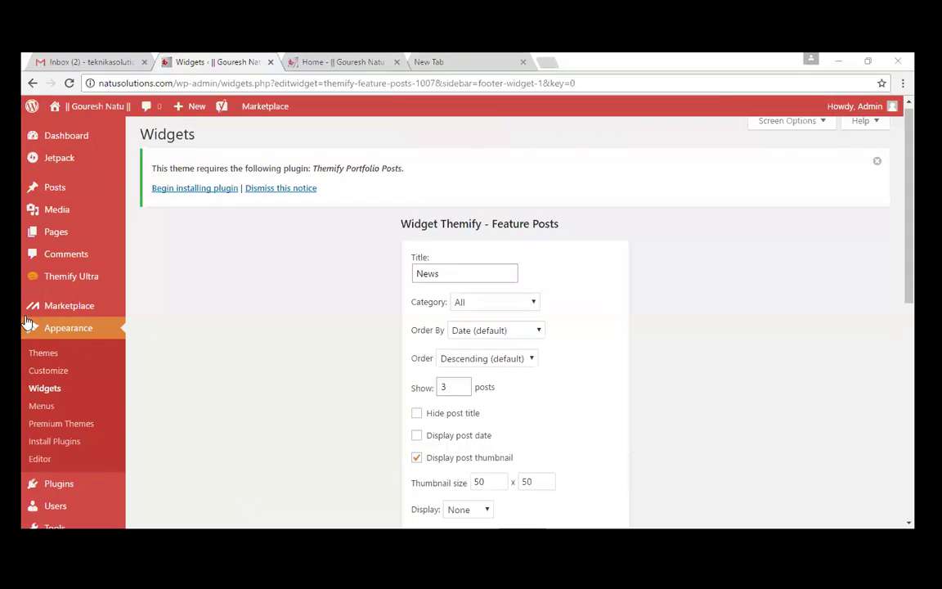
{"action": "left_click", "coordinate": [51, 187]}
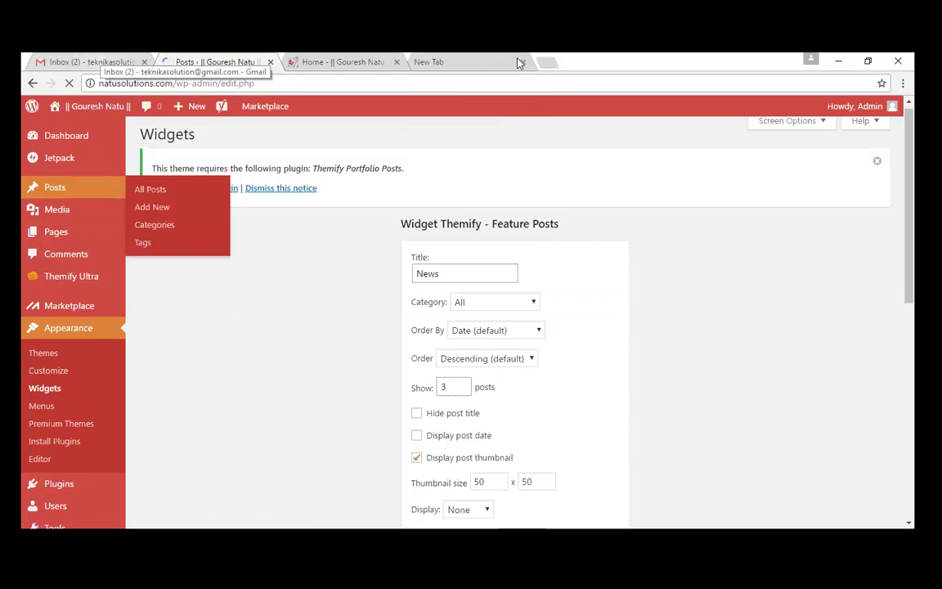
{"action": "key", "text": "ctrl+1"}
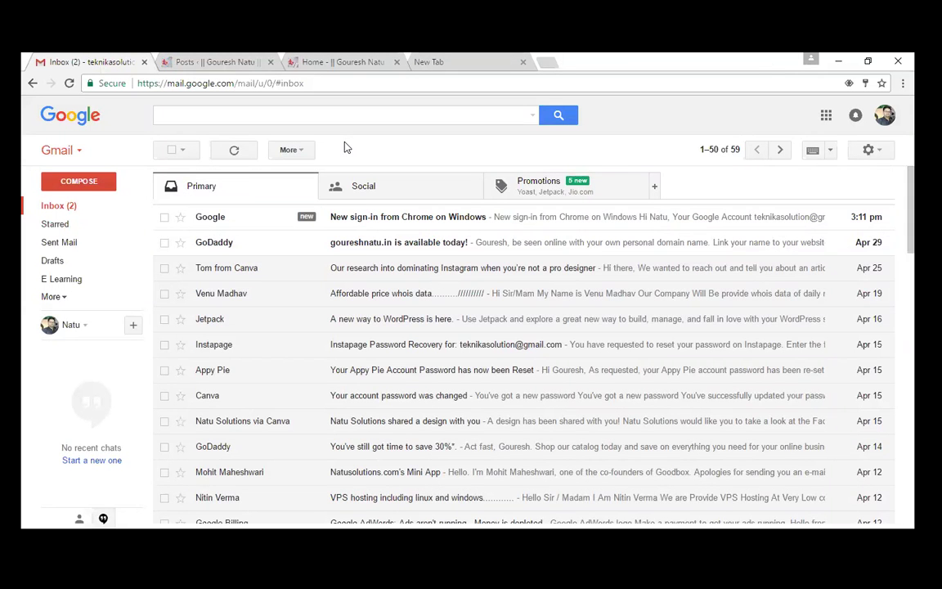
{"action": "key", "text": "ctrl+t"}
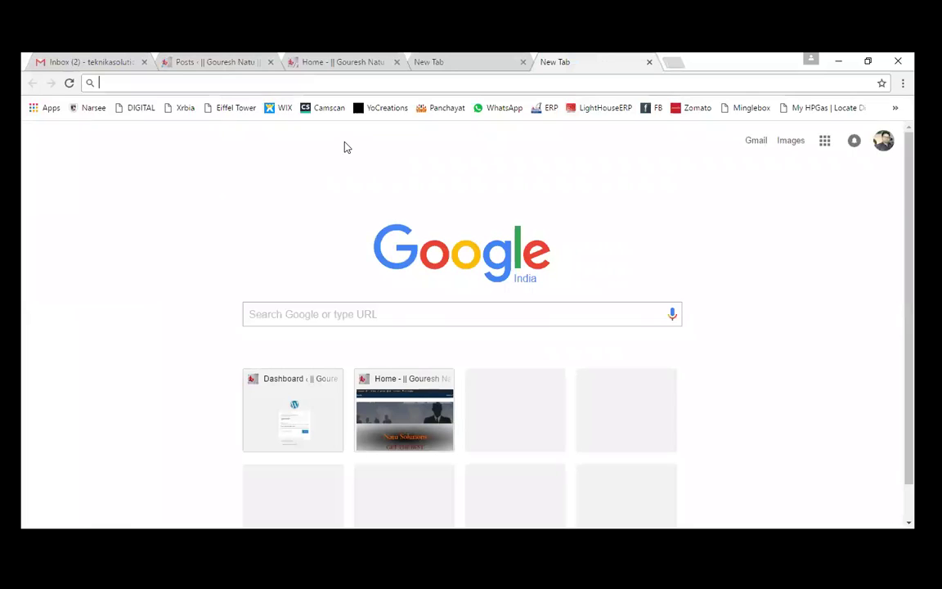
{"action": "type", "text": "analytics"}
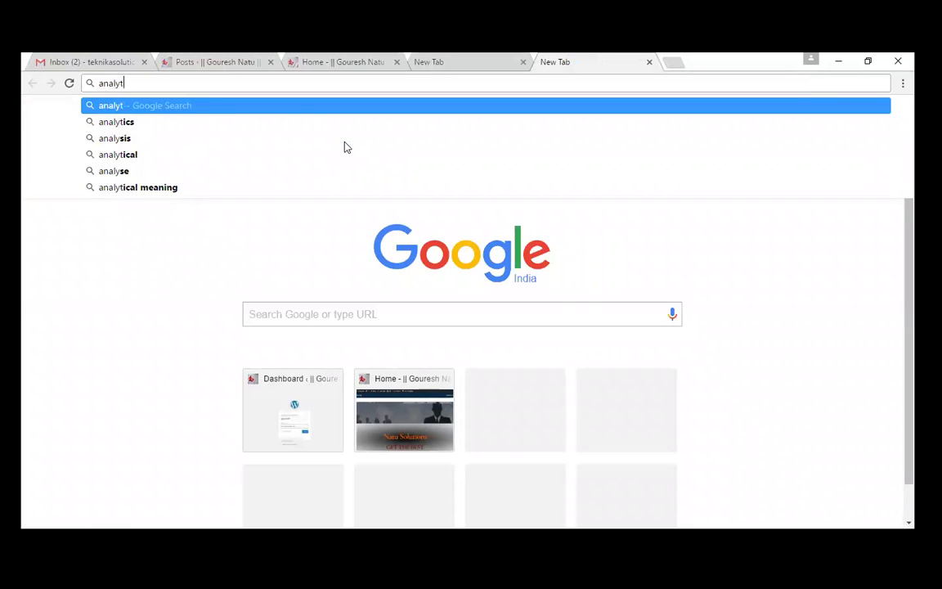
{"action": "key", "text": "BackSpace"}
{"action": "key", "text": "BackSpace"}
{"action": "key", "text": "BackSpace"}
{"action": "key", "text": "BackSpace"}
{"action": "key", "text": "BackSpace"}
{"action": "key", "text": "BackSpace"}
{"action": "key", "text": "BackSpace"}
{"action": "key", "text": "BackSpace"}
{"action": "key", "text": "BackSpace"}
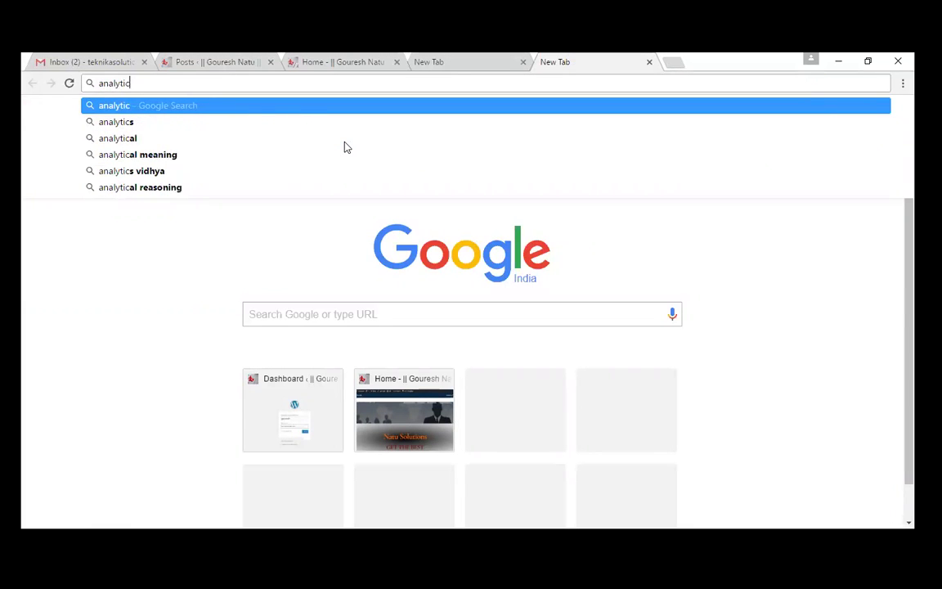
{"action": "type", "text": "google.com/a"}
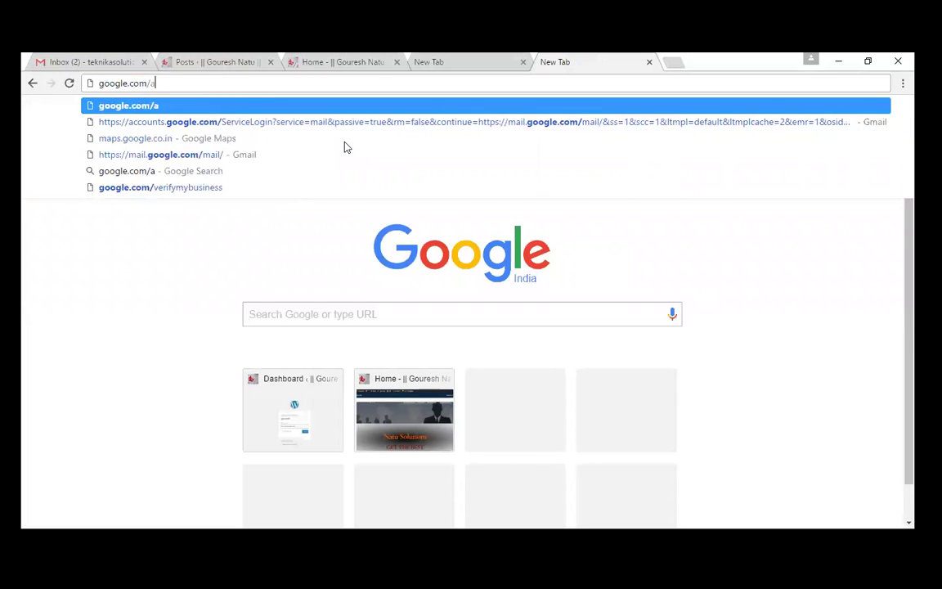
{"action": "type", "text": "nal"}
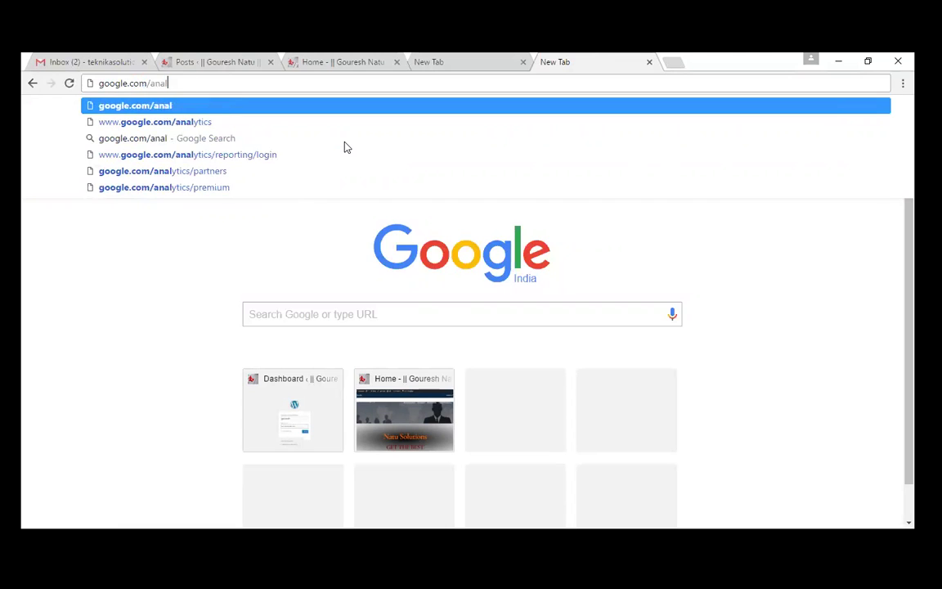
{"action": "key", "text": "Down"}
{"action": "key", "text": "Return"}
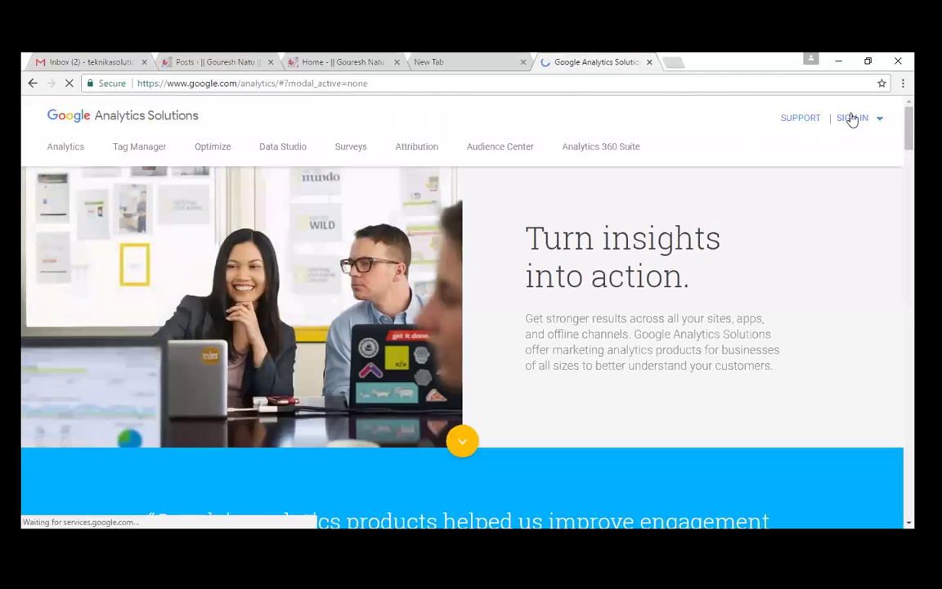
- Sign in to Analytics from the SIGN IN products dropdown to reach the Audience Overview
{"action": "left_click", "coordinate": [853, 119]}
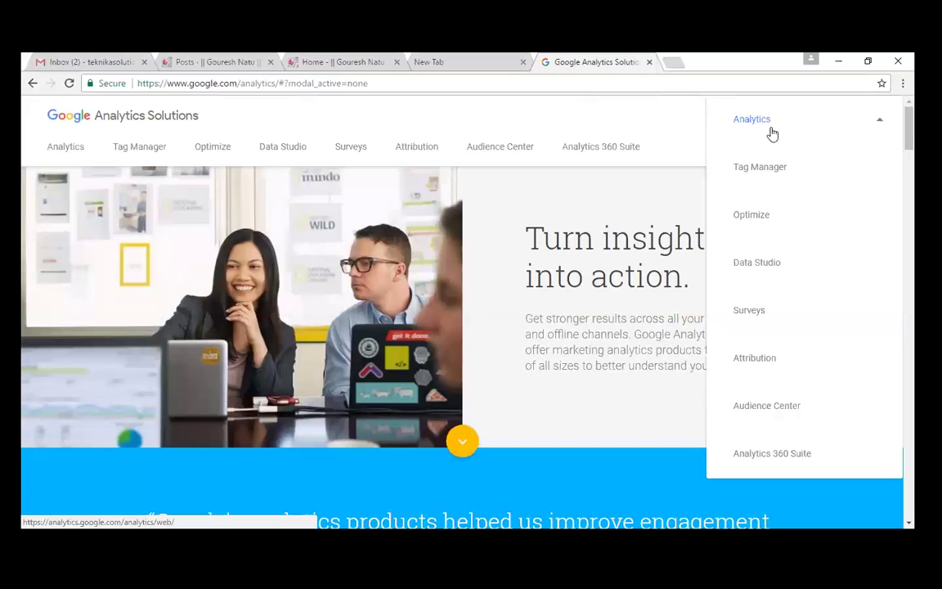
{"action": "left_click", "coordinate": [689, 118]}
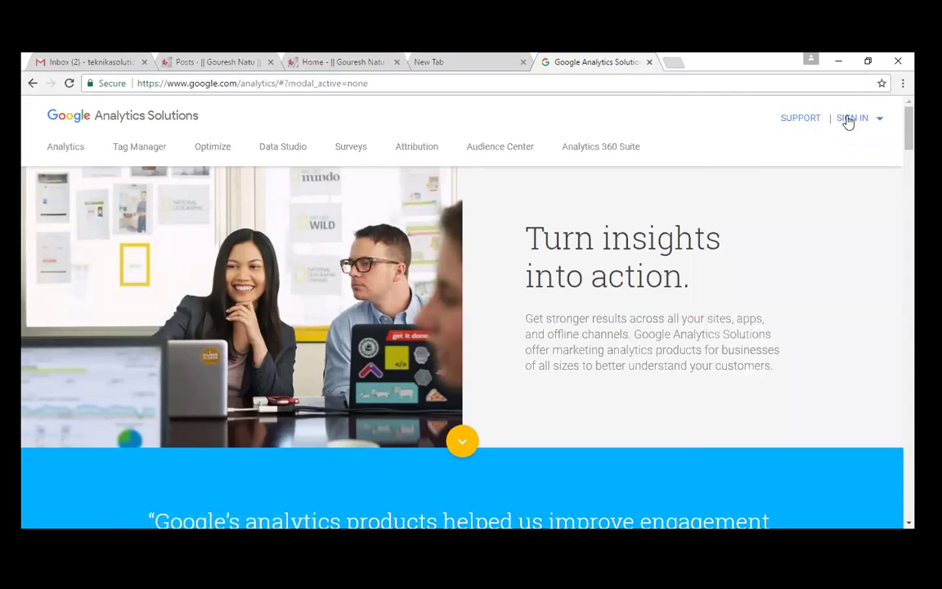
{"action": "left_click", "coordinate": [850, 119]}
{"action": "left_click", "coordinate": [767, 121]}
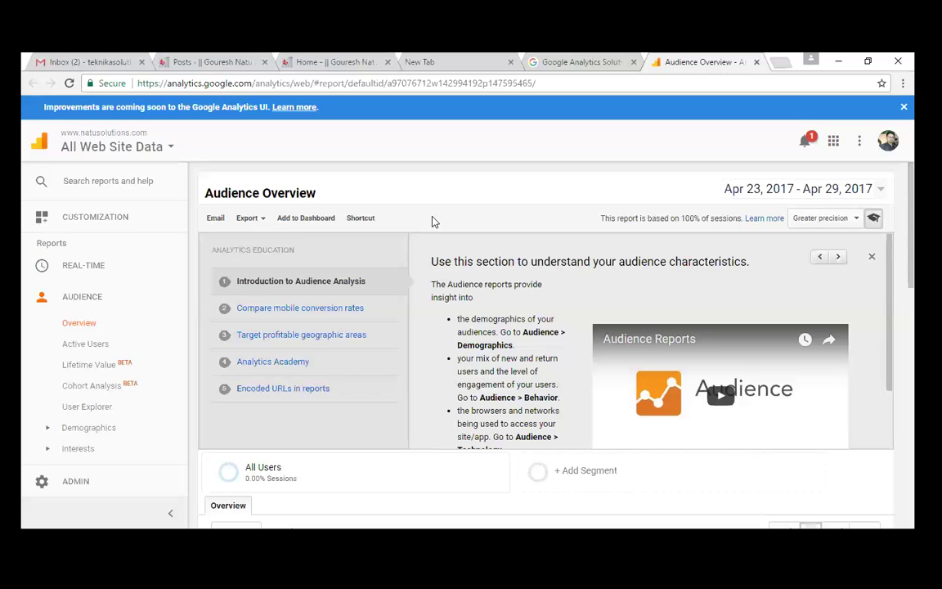
{"action": "key", "text": "super+d"}
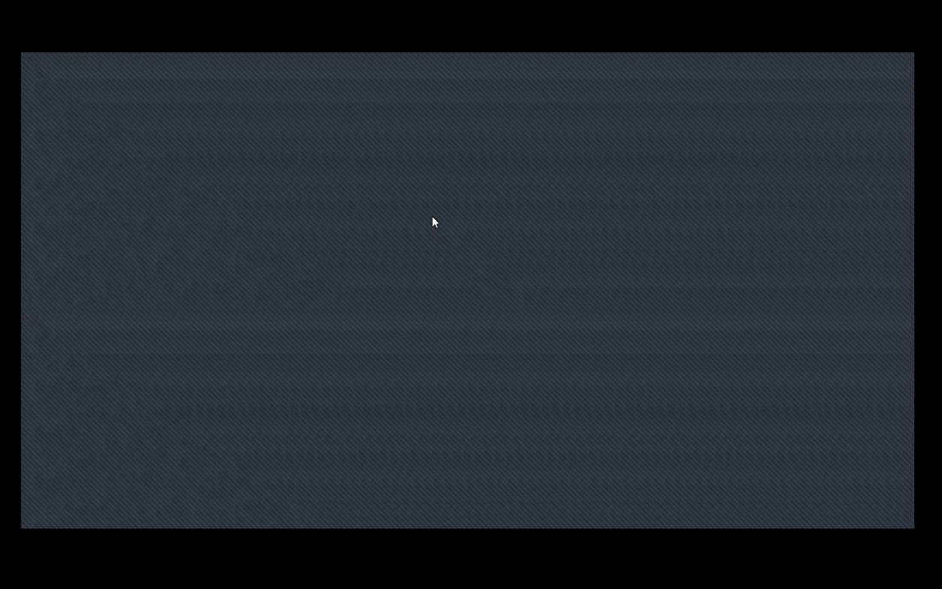
{"action": "key", "text": "super+d"}
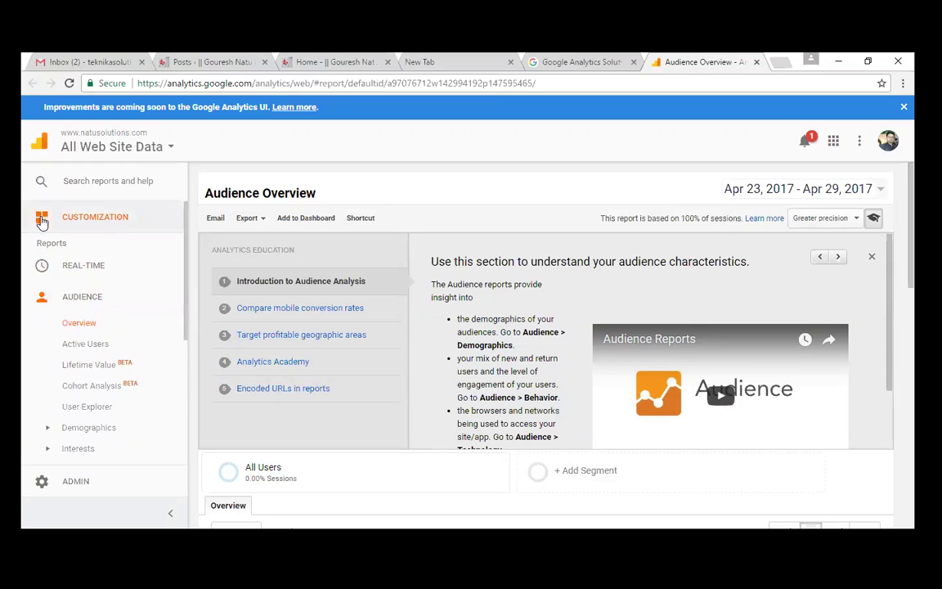
{"action": "left_click", "coordinate": [83, 150]}
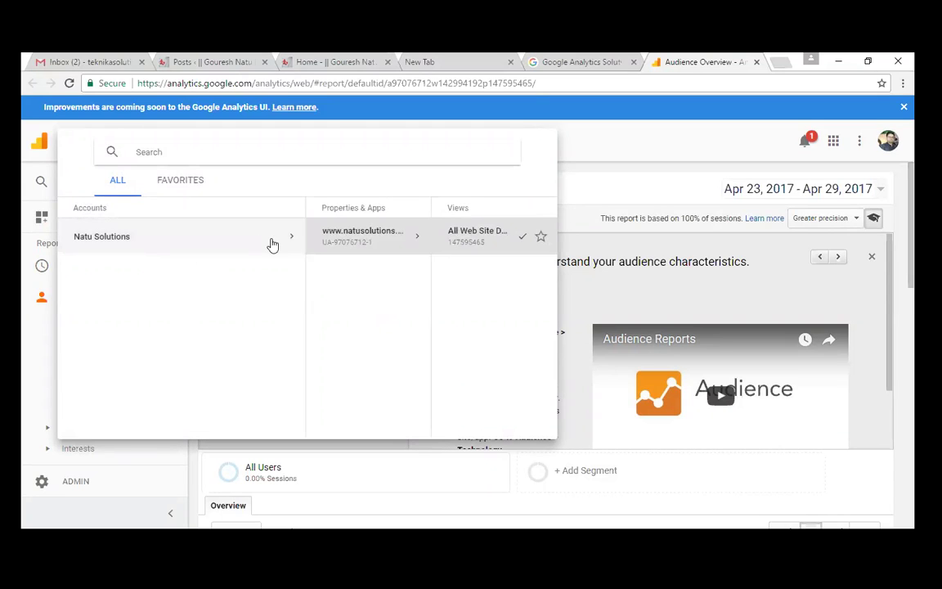
{"action": "left_click", "coordinate": [286, 242]}
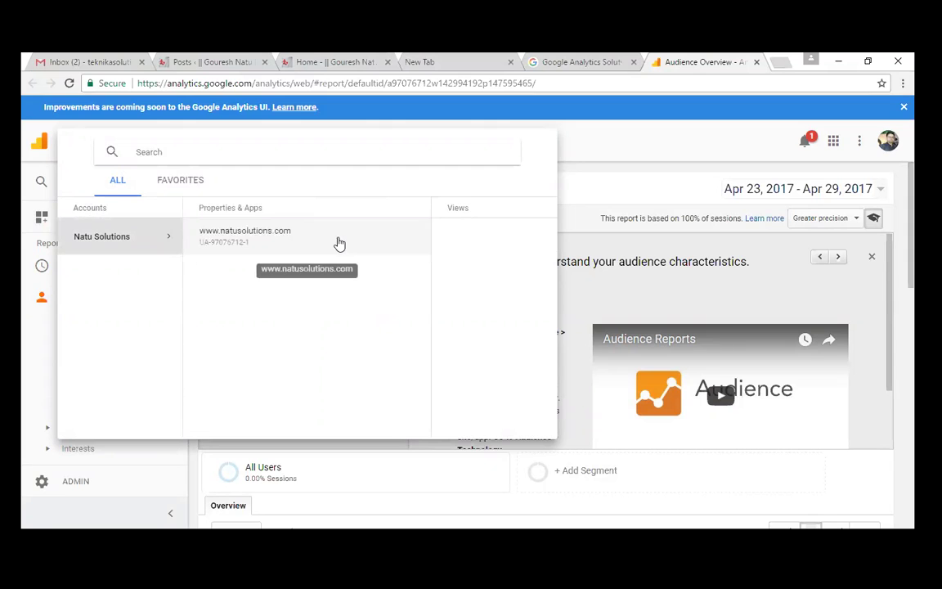
{"action": "left_click", "coordinate": [659, 184]}
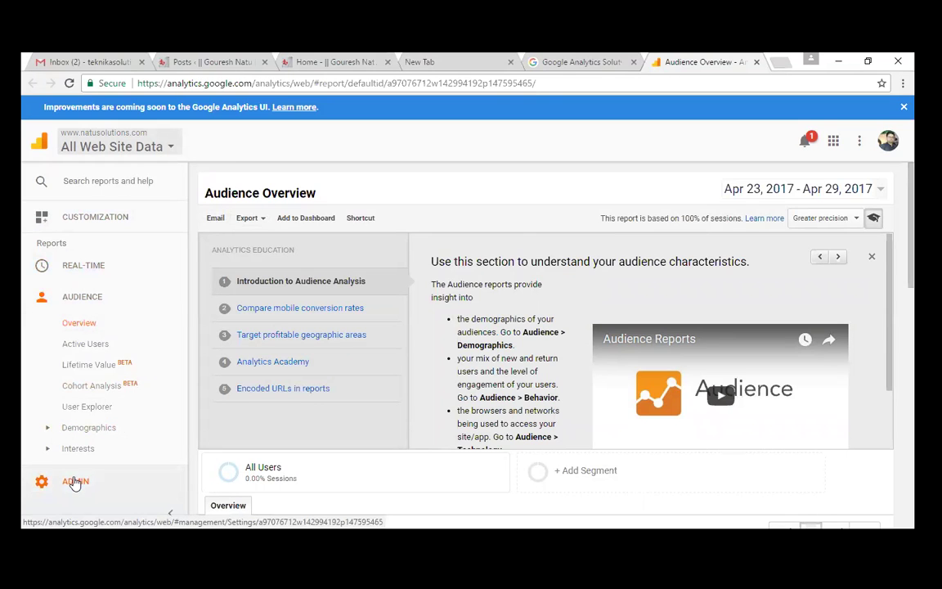
- In Admin, choose Create new account from the Account dropdown
{"action": "left_click", "coordinate": [46, 484]}
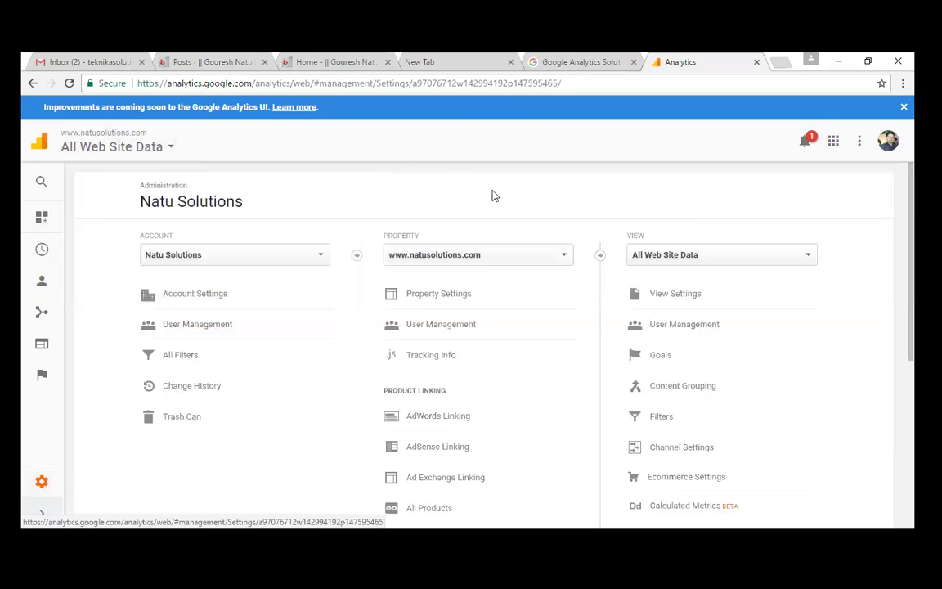
{"action": "scroll", "coordinate": [492, 196], "scroll_direction": "down", "scroll_amount": 1}
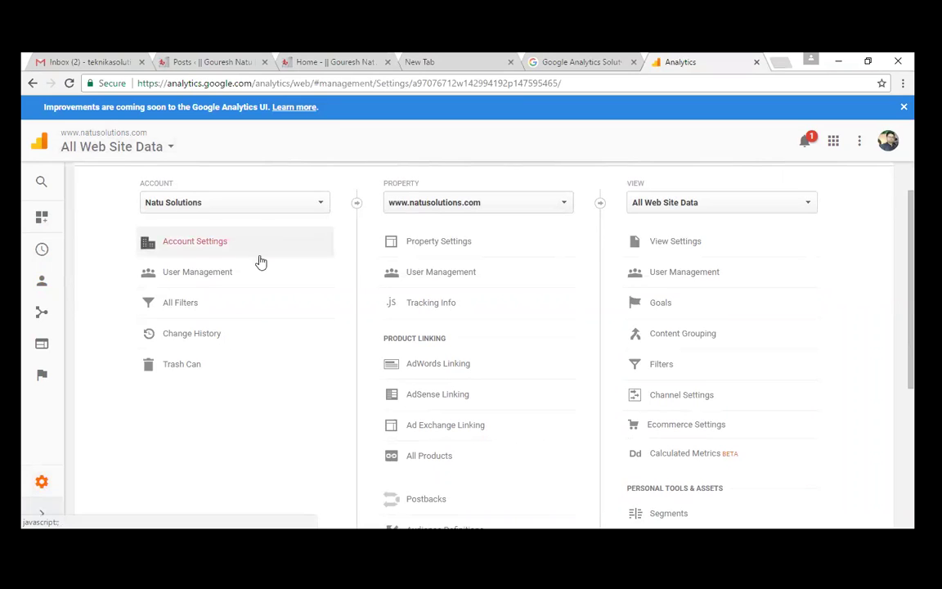
{"action": "left_click", "coordinate": [311, 205]}
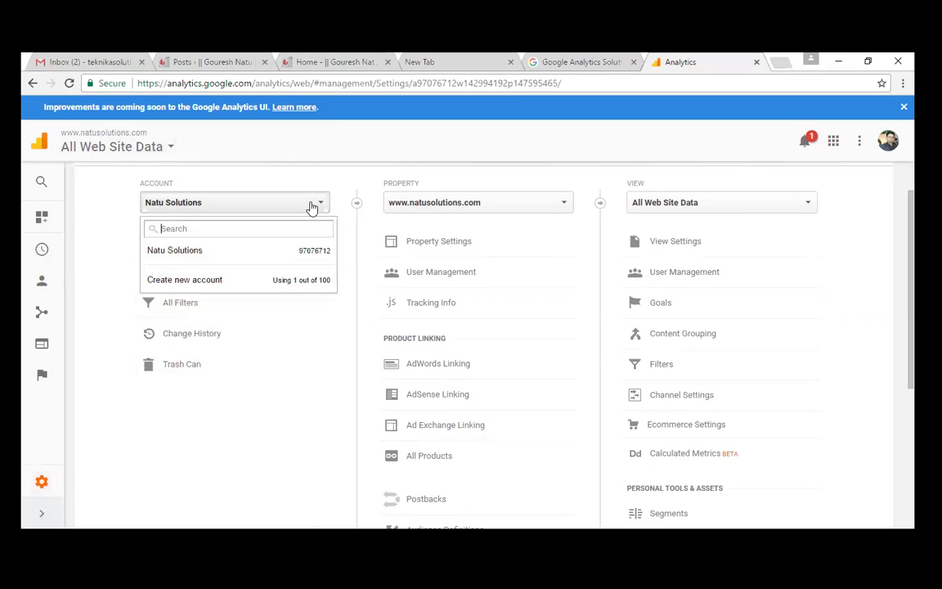
{"action": "left_click", "coordinate": [193, 281]}
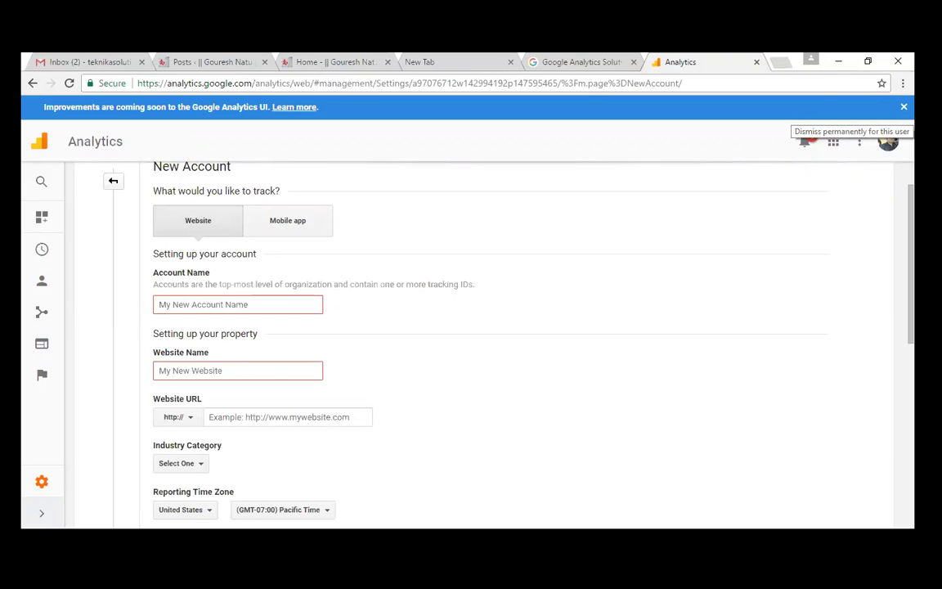
- Enter Natu Solutions as the new account name
{"action": "left_click", "coordinate": [245, 311]}
{"action": "type", "text": "Na"}
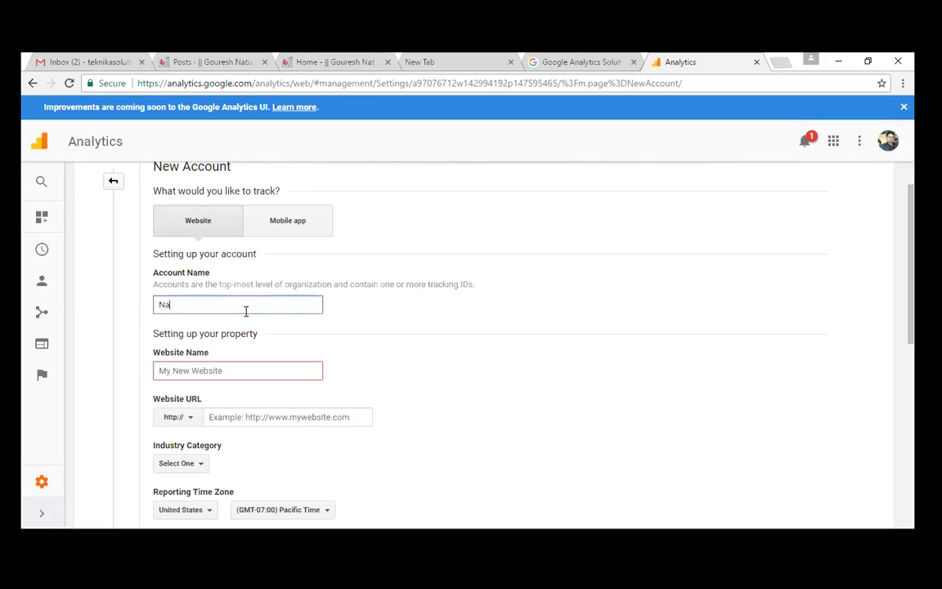
{"action": "type", "text": "tuS"}
{"action": "type", "text": "SOl"}
{"action": "key", "text": "BackSpace"}
{"action": "key", "text": "BackSpace"}
{"action": "type", "text": "lutions"}
{"action": "key", "text": "Tab"}
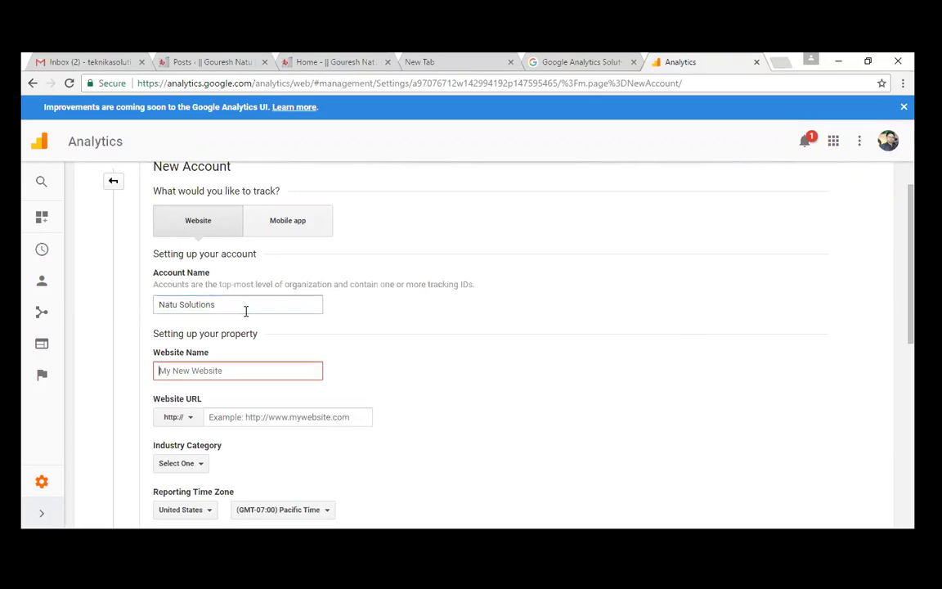
{"action": "type", "text": "www.natusolutions.com"}
{"action": "key", "text": "Tab"}
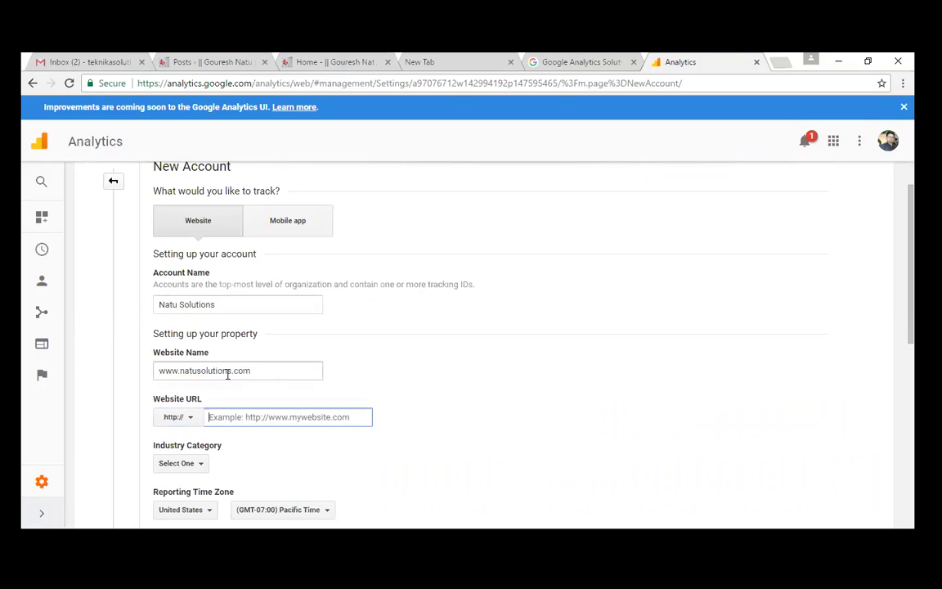
{"action": "key", "text": "shift+Tab"}
{"action": "key", "text": "ctrl+c"}
{"action": "left_click", "coordinate": [237, 419]}
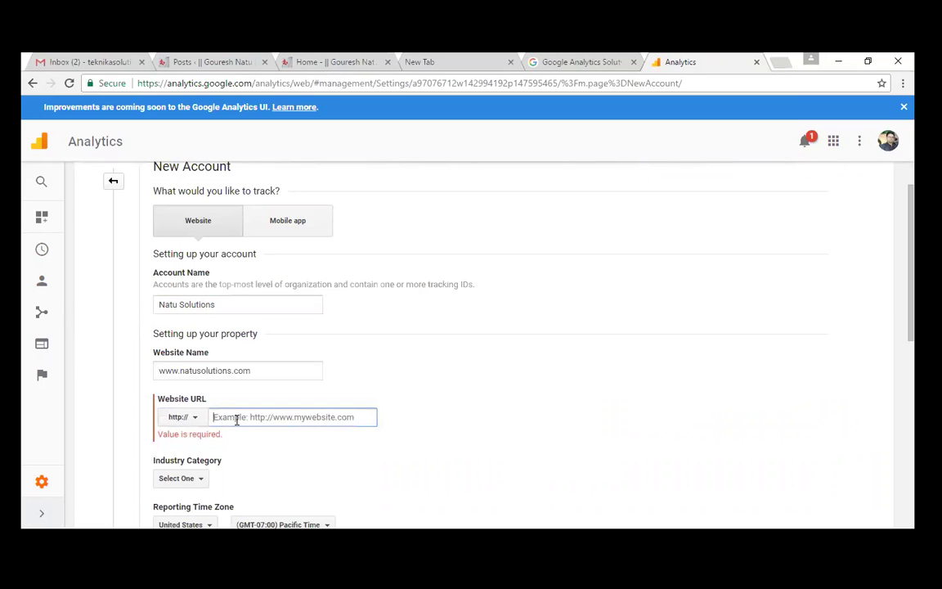
{"action": "key", "text": "ctrl+v"}
{"action": "left_click", "coordinate": [532, 431]}
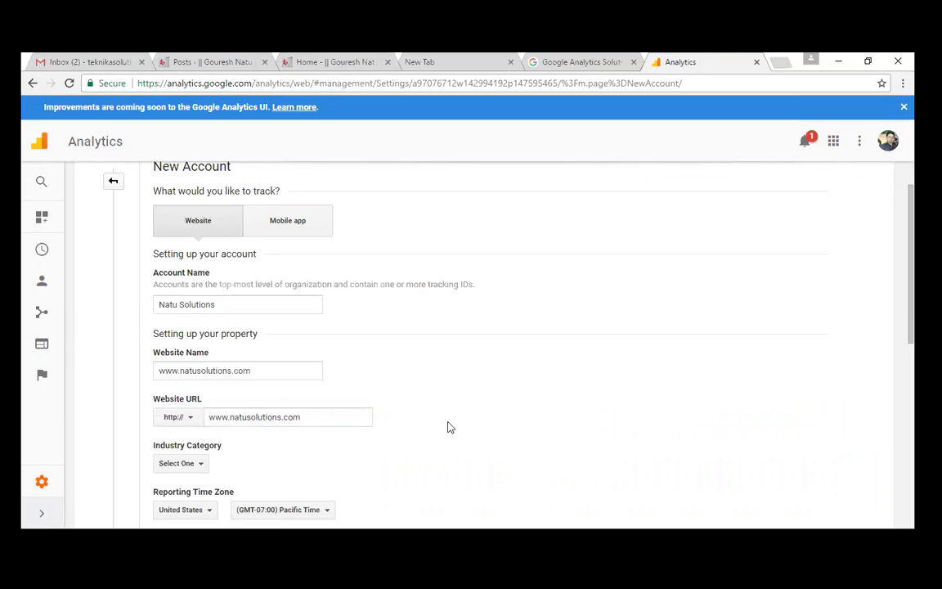
{"action": "scroll", "coordinate": [507, 374], "scroll_direction": "down", "scroll_amount": 2}
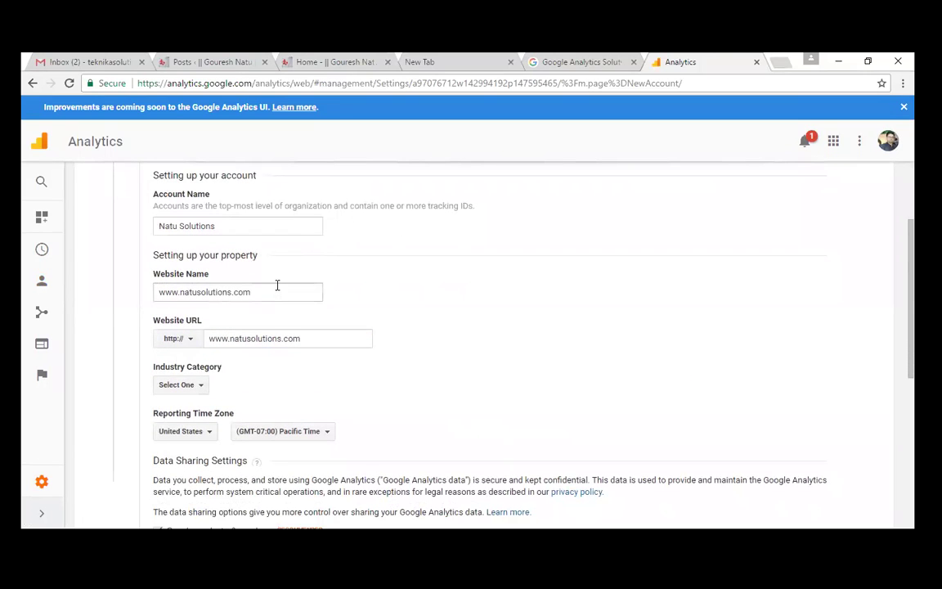
- Copy the account name into Website Name so it reads Natu Solutions
{"action": "left_click", "coordinate": [269, 222]}
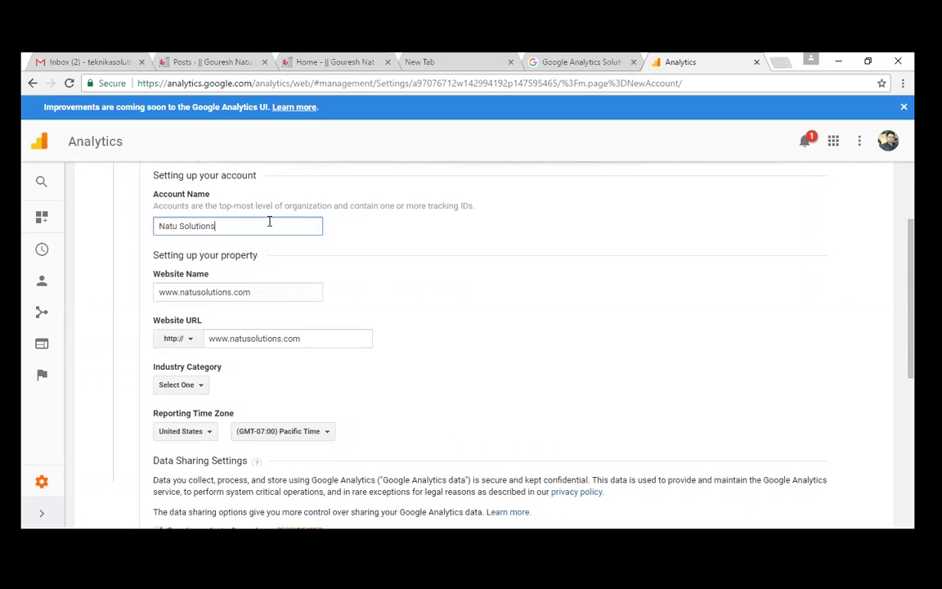
{"action": "left_click_drag", "start_coordinate": [246, 219], "coordinate": [91, 206]}
{"action": "key", "text": "ctrl+c"}
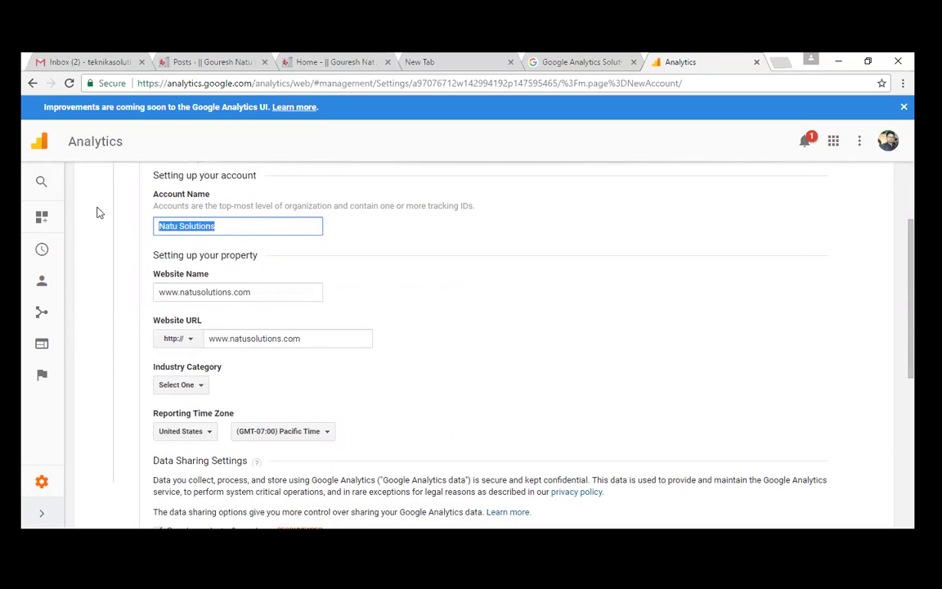
{"action": "left_click_drag", "start_coordinate": [275, 290], "coordinate": [25, 267]}
{"action": "key", "text": "ctrl+v"}
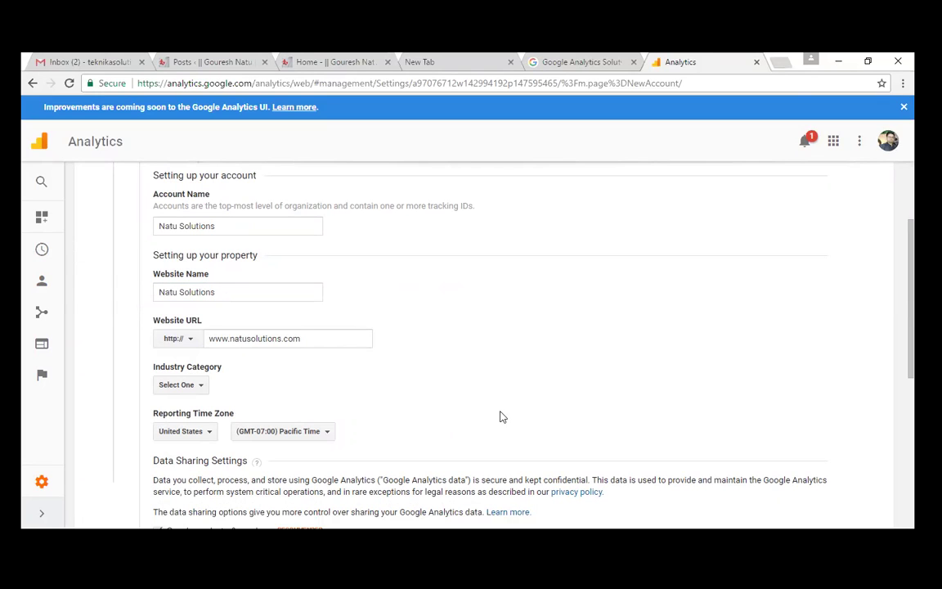
{"action": "scroll", "coordinate": [413, 383], "scroll_direction": "down", "scroll_amount": 1}
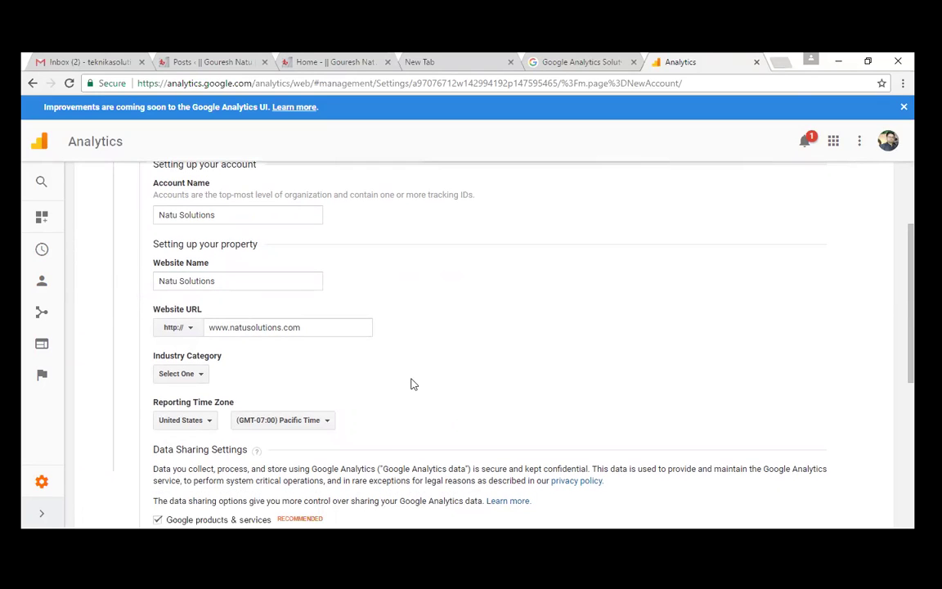
{"action": "scroll", "coordinate": [413, 383], "scroll_direction": "down", "scroll_amount": 2}
{"action": "left_click", "coordinate": [188, 307]}
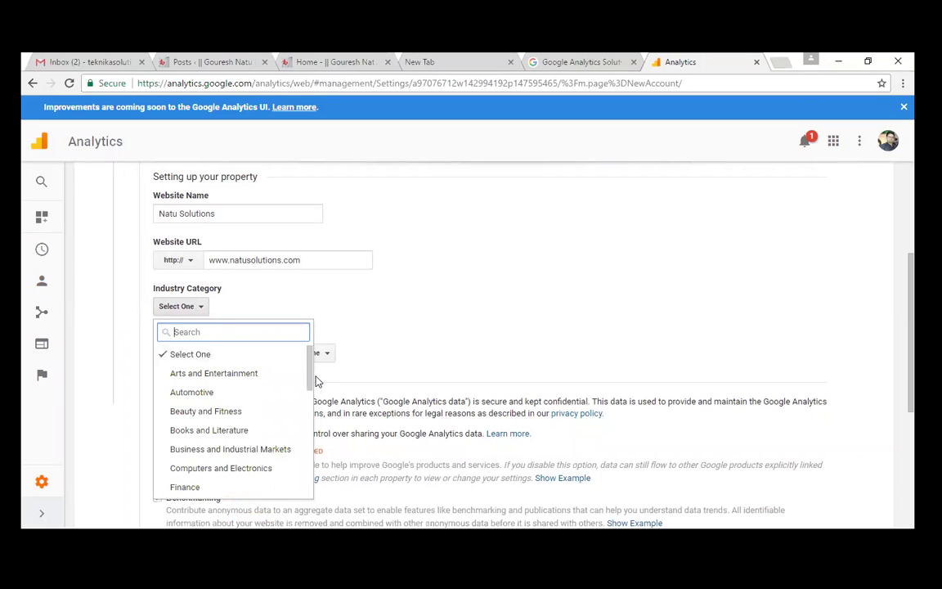
- Set the industry category to Other
{"action": "scroll", "coordinate": [311, 384], "scroll_direction": "down", "scroll_amount": 1}
{"action": "left_click_drag", "start_coordinate": [310, 382], "coordinate": [318, 488]}
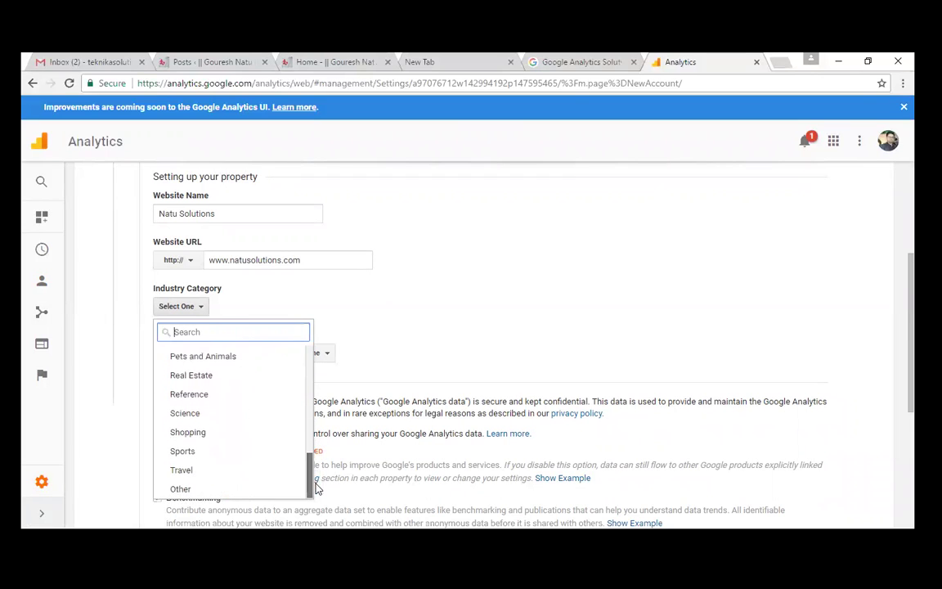
{"action": "left_click", "coordinate": [275, 491]}
{"action": "left_click", "coordinate": [271, 308]}
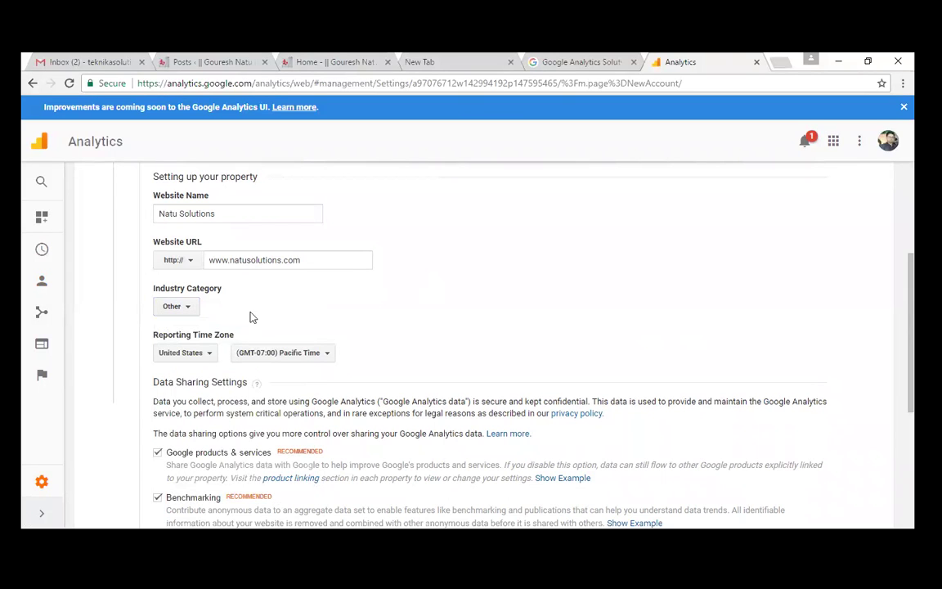
- Set the reporting time zone country to India
{"action": "left_click", "coordinate": [201, 357]}
{"action": "type", "text": "india"}
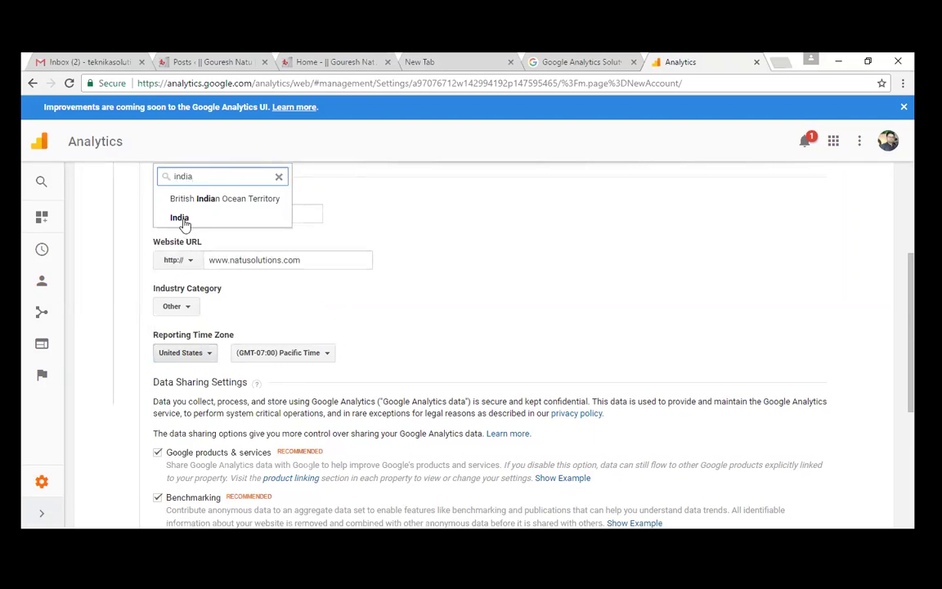
{"action": "left_click", "coordinate": [180, 217]}
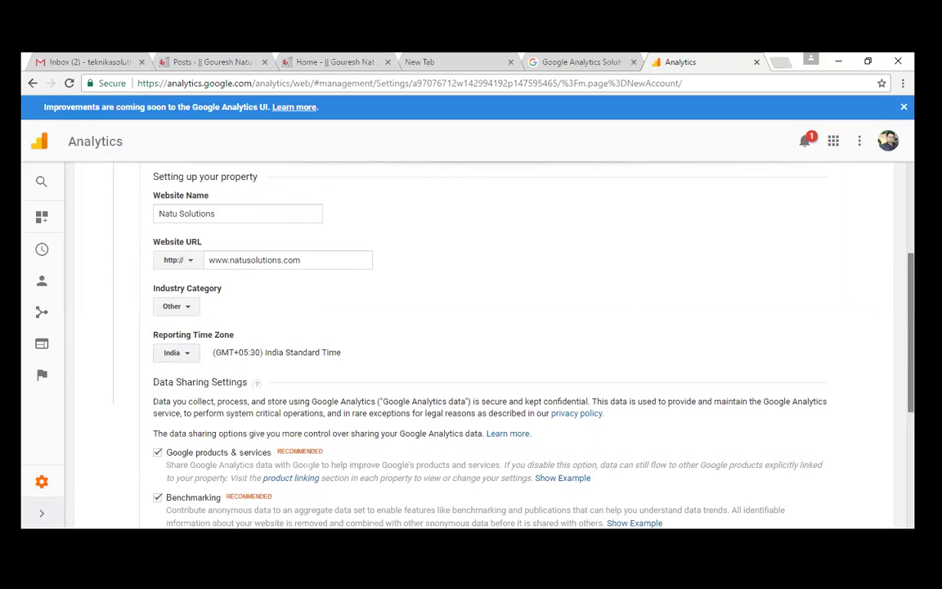
{"action": "scroll", "coordinate": [480, 343], "scroll_direction": "up", "scroll_amount": 2}
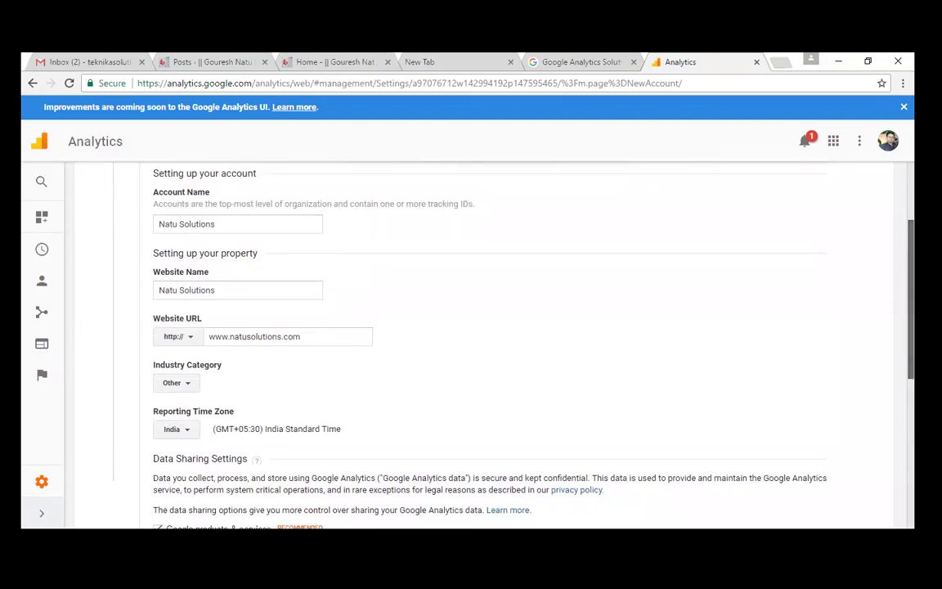
{"action": "scroll", "coordinate": [491, 343], "scroll_direction": "up", "scroll_amount": 3}
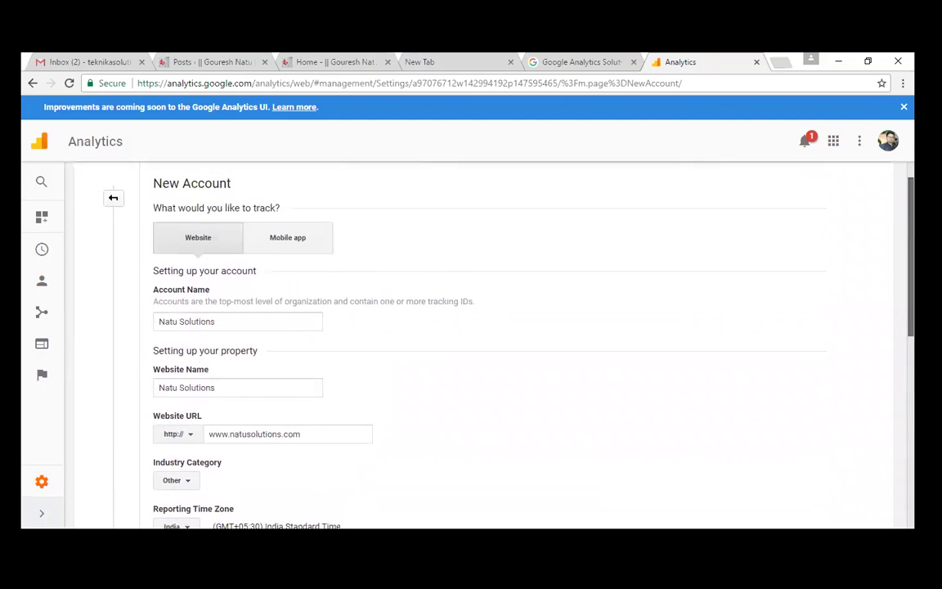
{"action": "scroll", "coordinate": [490, 343], "scroll_direction": "up", "scroll_amount": 1}
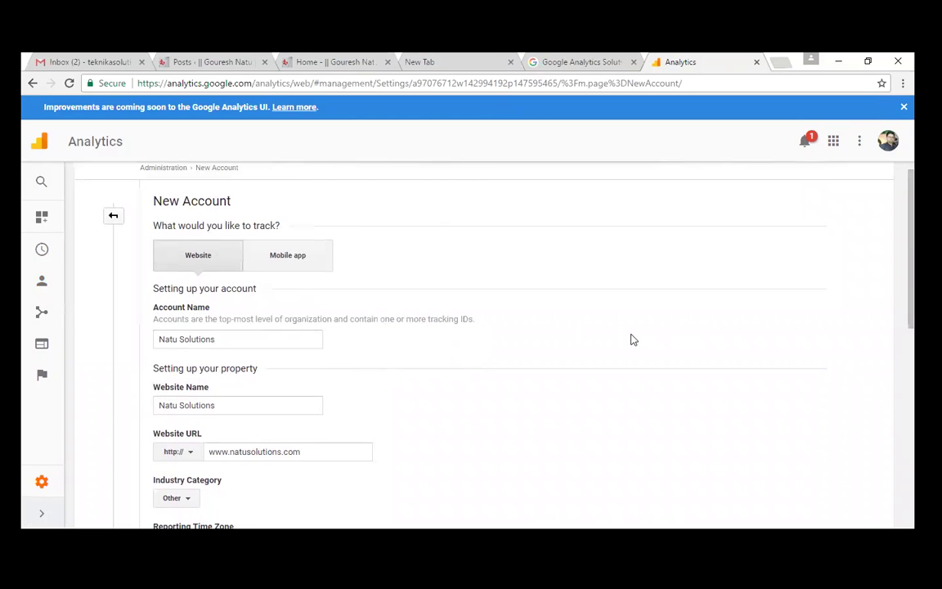
- Request the tracking ID with Get Tracking ID to bring up the Terms of Service
{"action": "scroll", "coordinate": [632, 339], "scroll_direction": "down", "scroll_amount": 2}
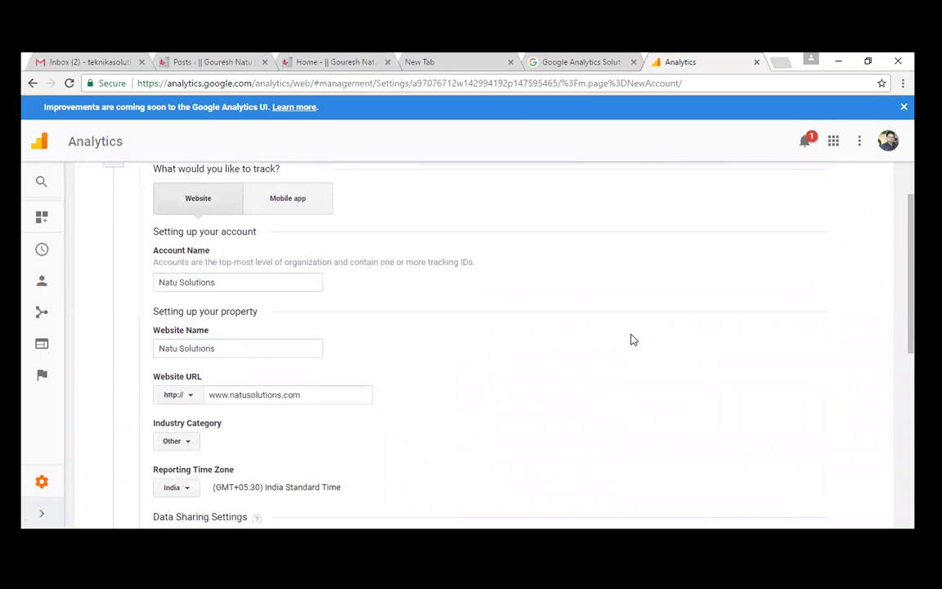
{"action": "scroll", "coordinate": [631, 338], "scroll_direction": "down", "scroll_amount": 1}
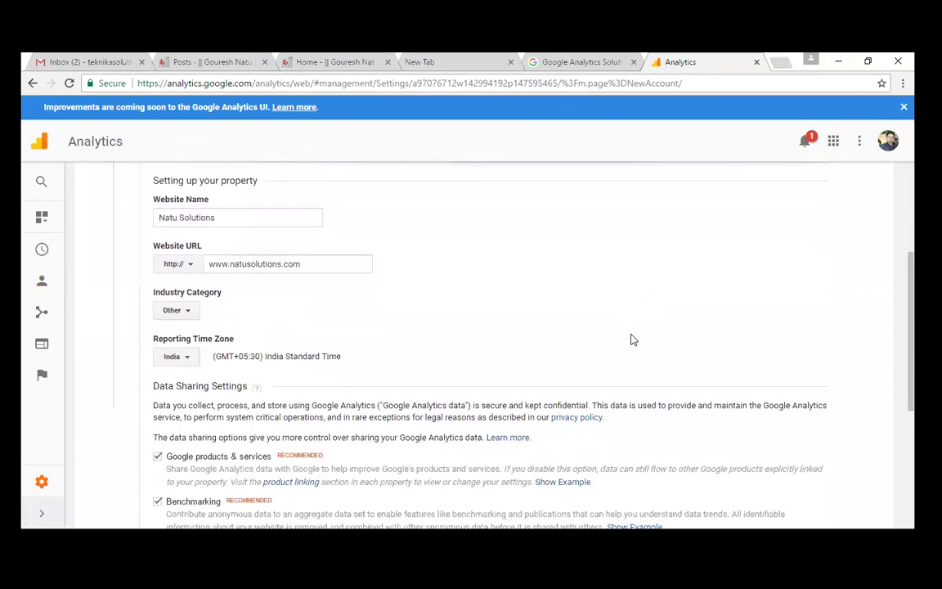
{"action": "scroll", "coordinate": [631, 339], "scroll_direction": "down", "scroll_amount": 3}
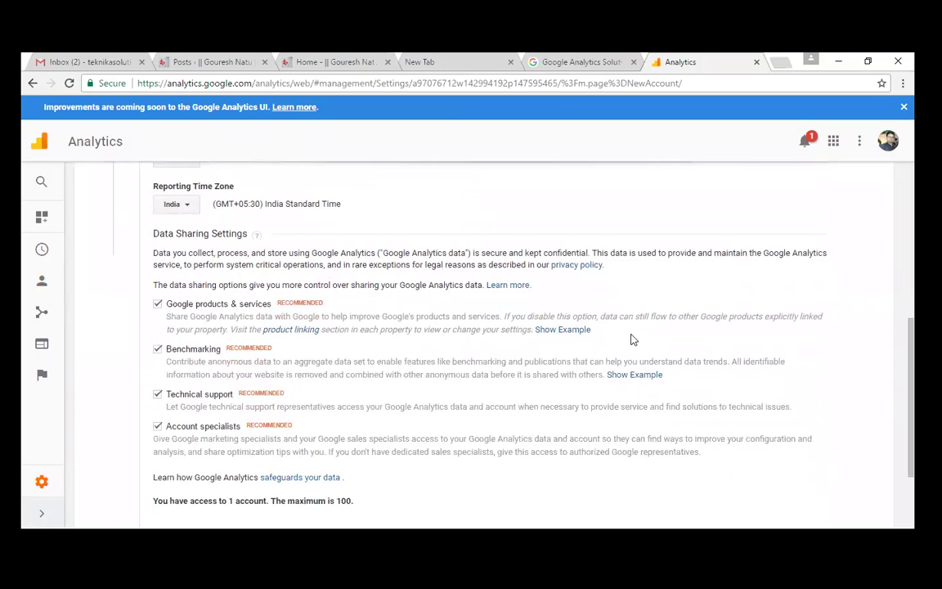
{"action": "scroll", "coordinate": [631, 338], "scroll_direction": "down", "scroll_amount": 3}
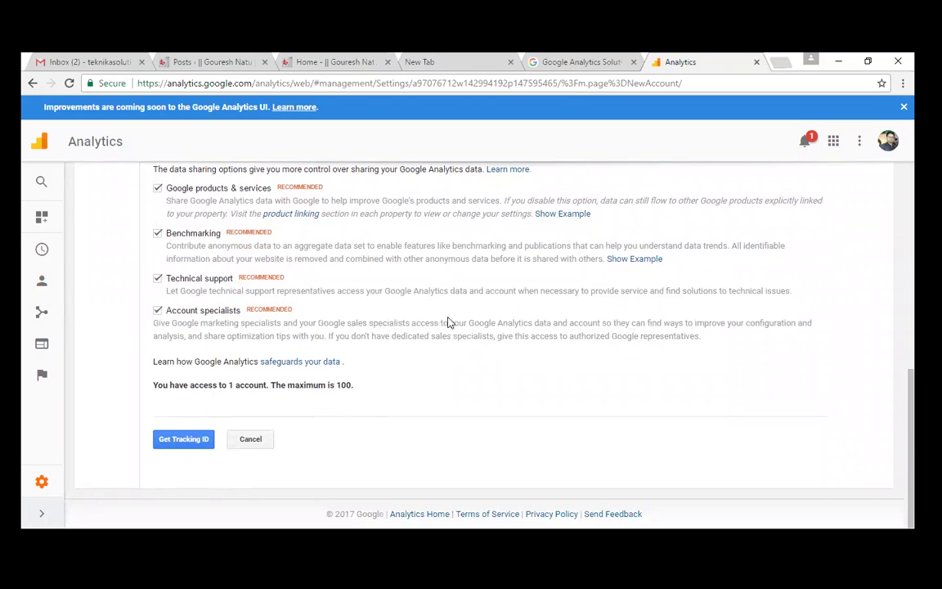
{"action": "scroll", "coordinate": [448, 322], "scroll_direction": "up", "scroll_amount": 3}
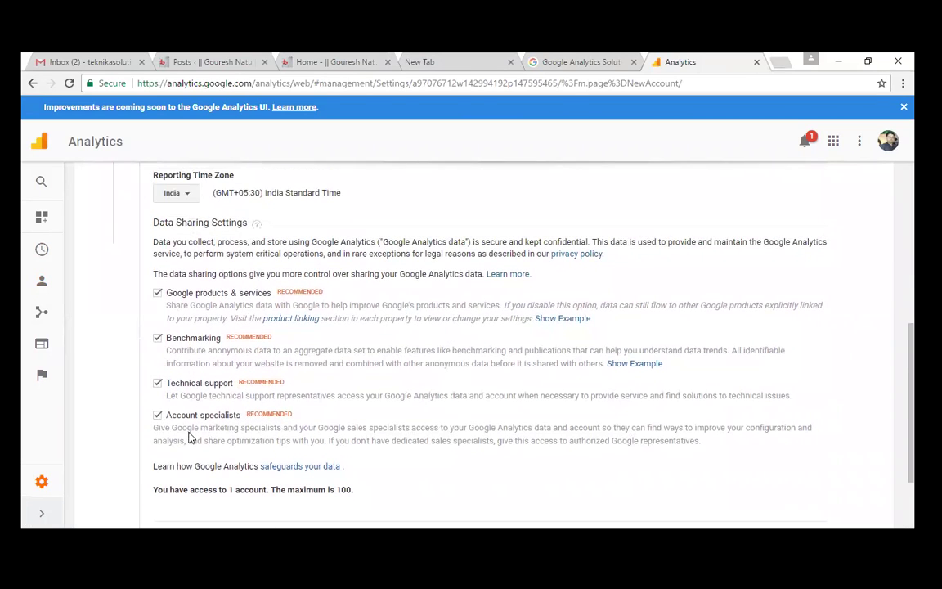
{"action": "scroll", "coordinate": [188, 437], "scroll_direction": "down", "scroll_amount": 2}
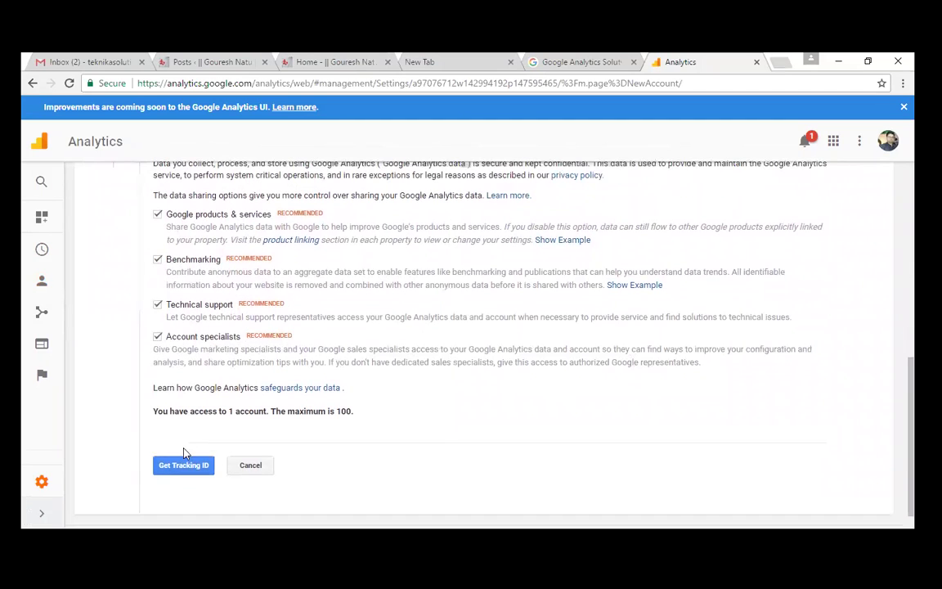
{"action": "left_click", "coordinate": [184, 466]}
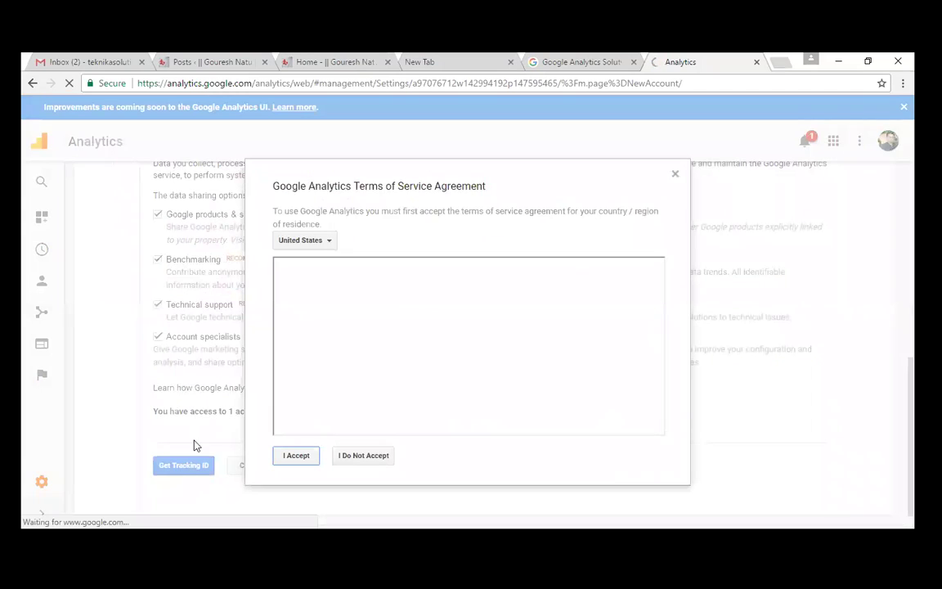
{"action": "left_click", "coordinate": [313, 244]}
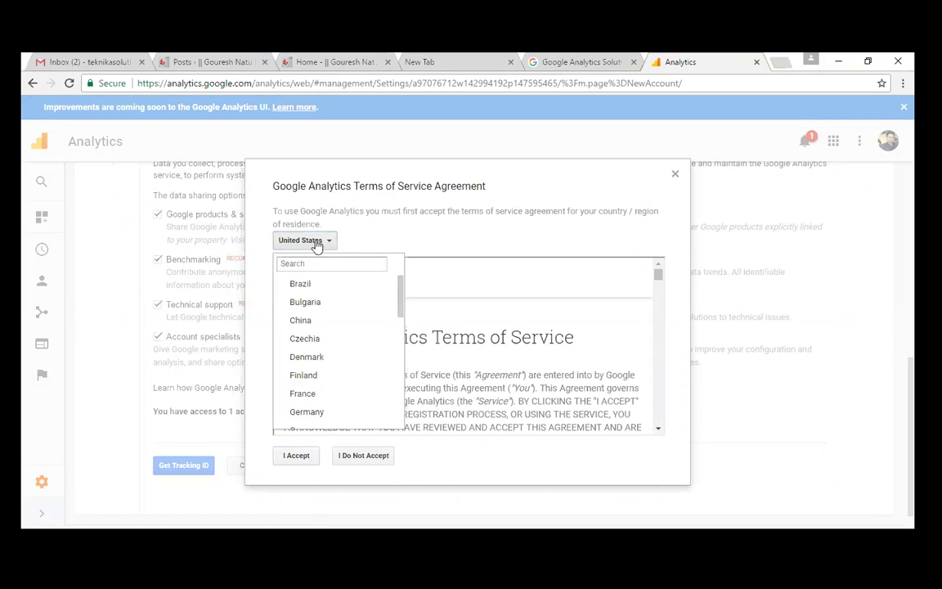
{"action": "left_click", "coordinate": [323, 240]}
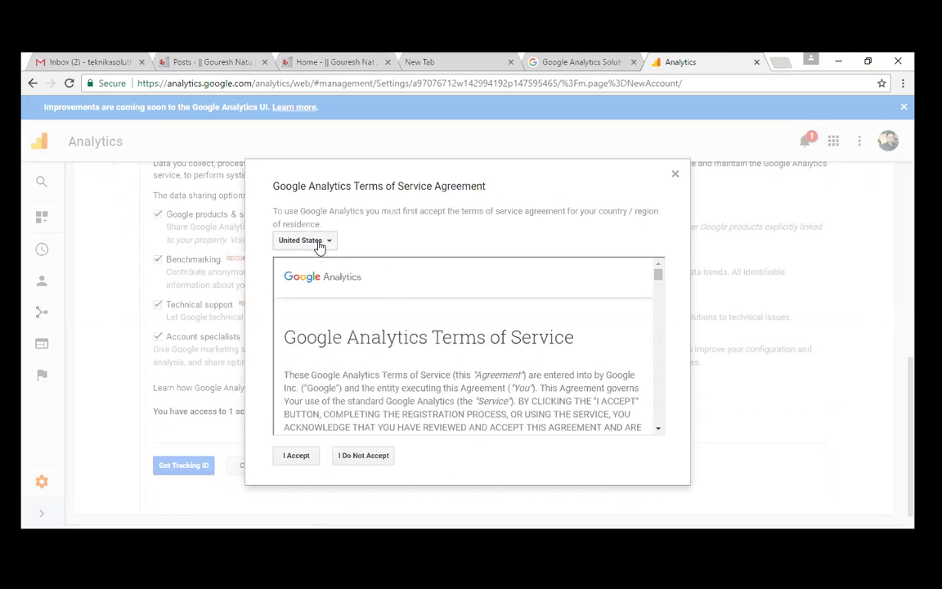
{"action": "left_click", "coordinate": [319, 246]}
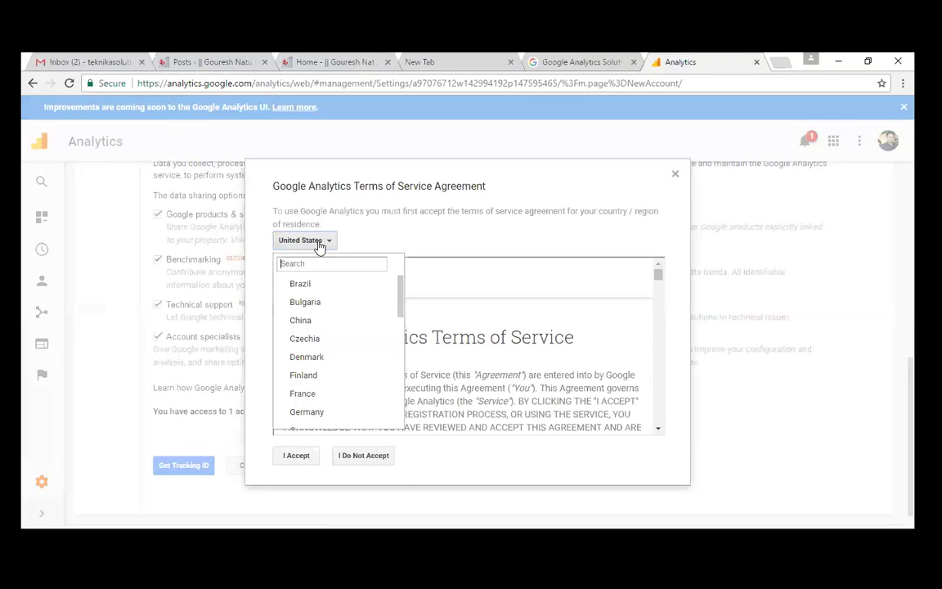
{"action": "type", "text": "india"}
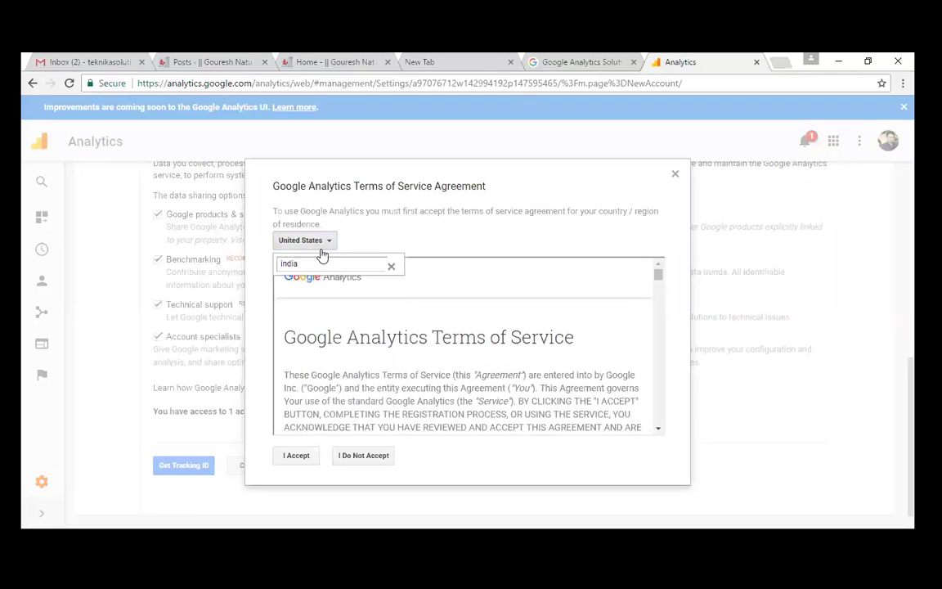
{"action": "left_click", "coordinate": [438, 228]}
{"action": "left_click", "coordinate": [323, 245]}
{"action": "left_click", "coordinate": [424, 238]}
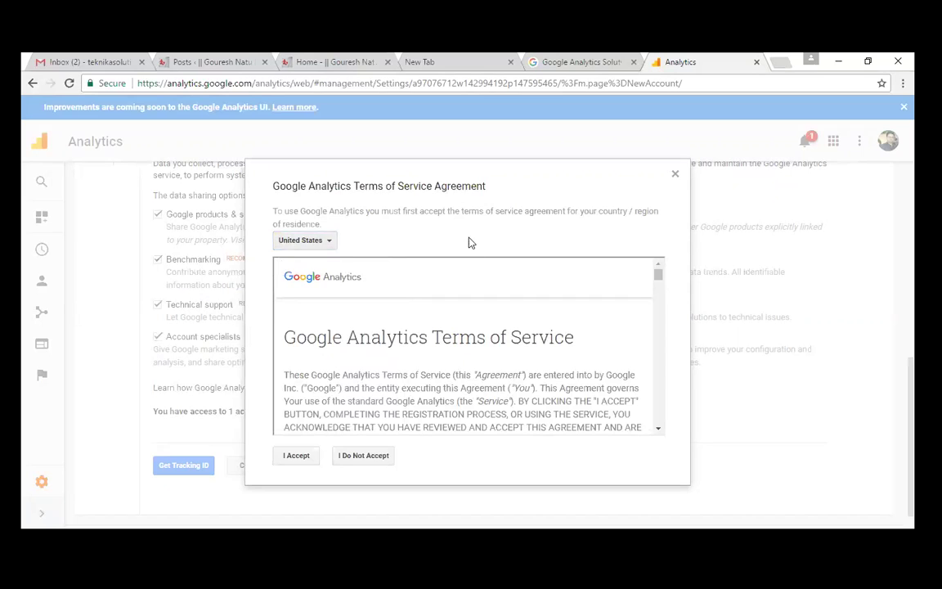
{"action": "left_click", "coordinate": [332, 243]}
{"action": "key", "text": "ctrl+a"}
{"action": "key", "text": "BackSpace"}
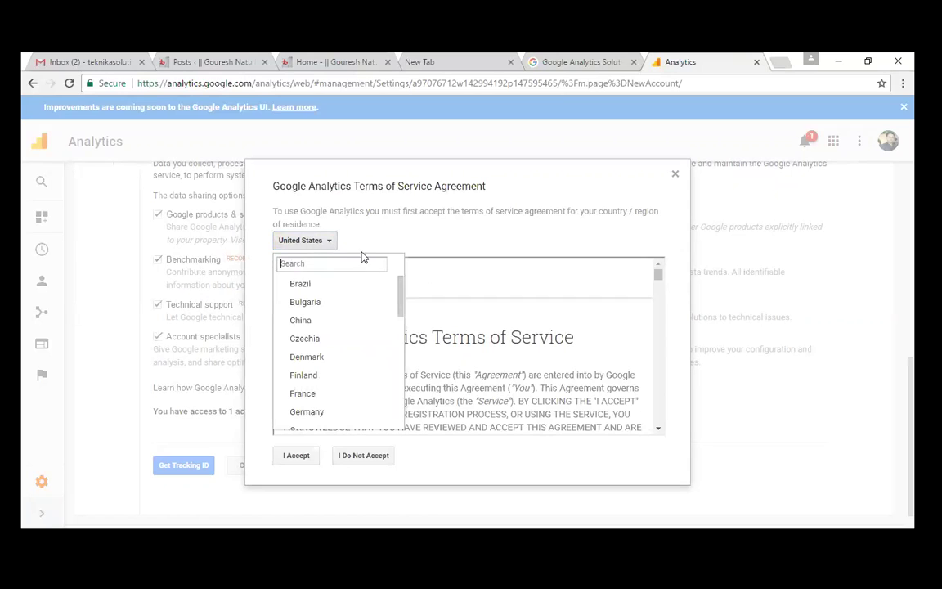
{"action": "scroll", "coordinate": [400, 309], "scroll_direction": "down", "scroll_amount": 1}
{"action": "scroll", "coordinate": [401, 309], "scroll_direction": "down", "scroll_amount": 2}
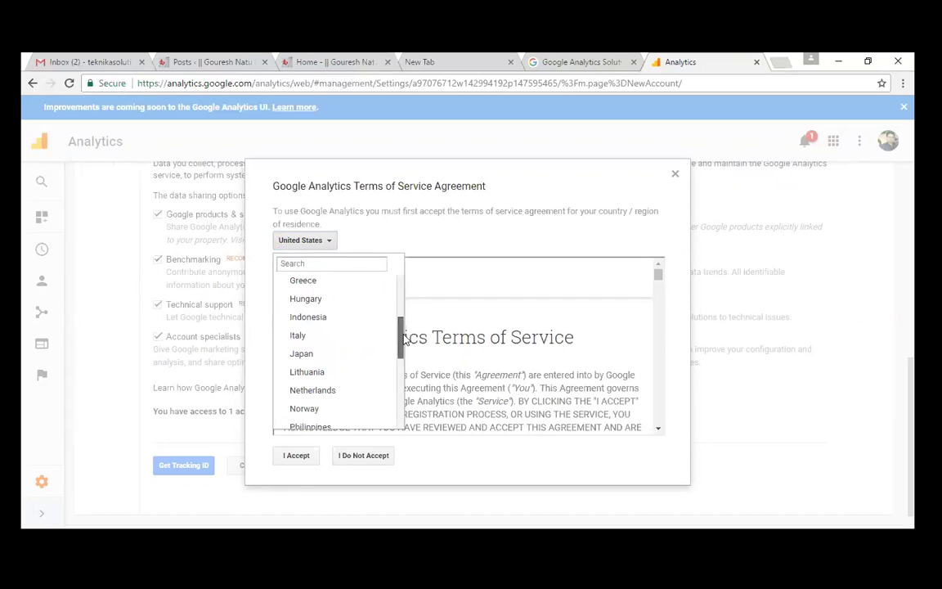
{"action": "left_click", "coordinate": [445, 237]}
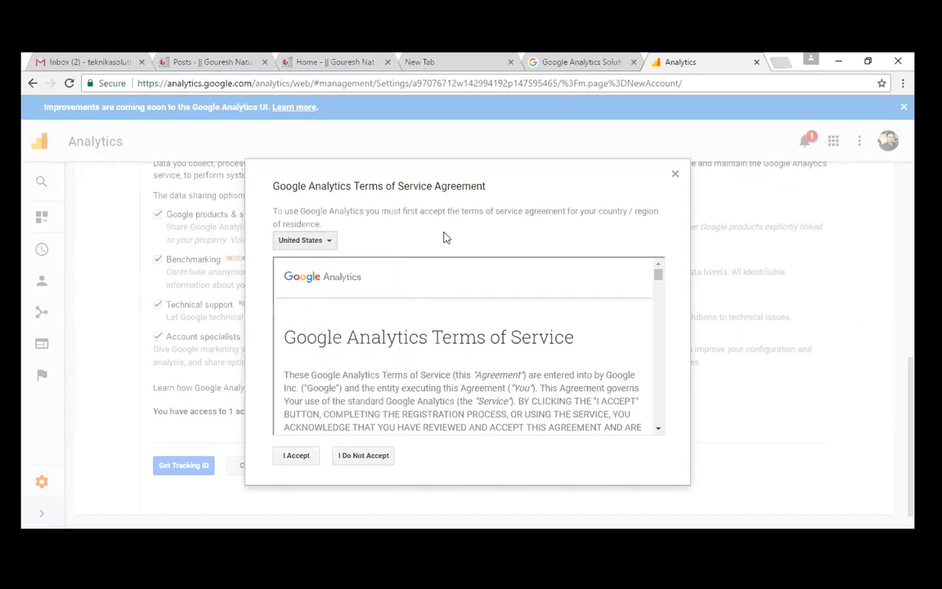
- Accept the terms, select the generated tracking ID, and return to the WordPress Posts tab
{"action": "left_click", "coordinate": [296, 456]}
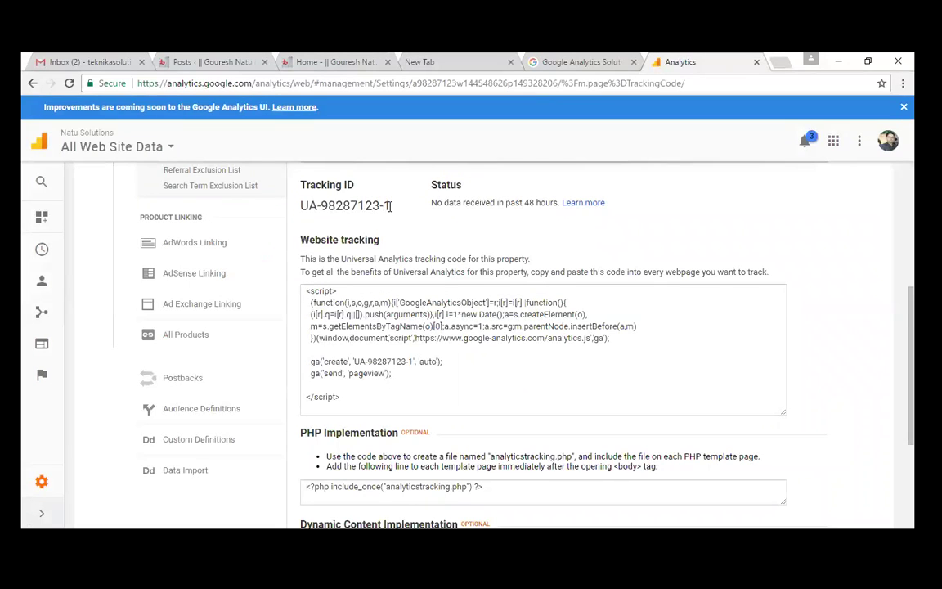
{"action": "left_click_drag", "start_coordinate": [391, 206], "coordinate": [300, 205]}
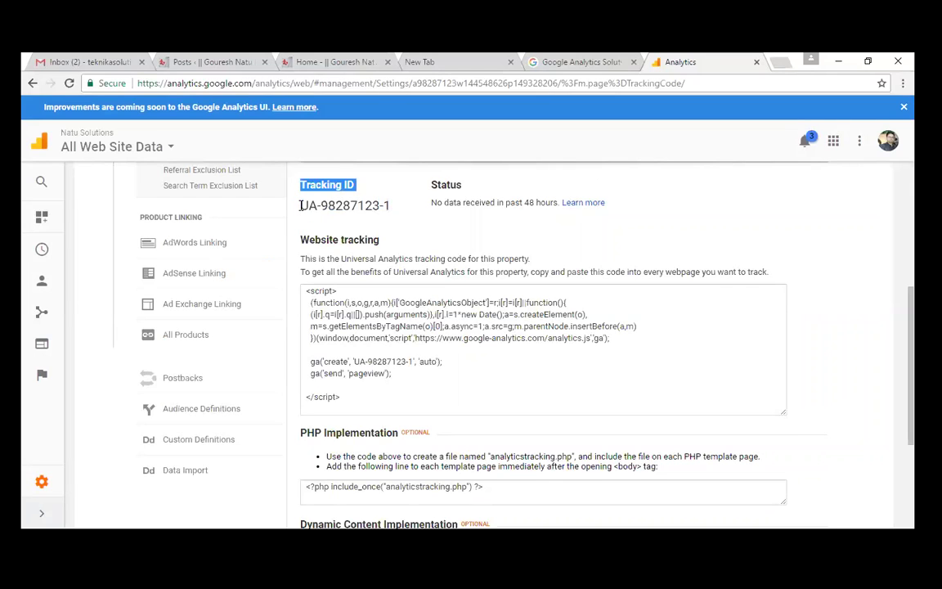
{"action": "triple_click", "coordinate": [316, 206]}
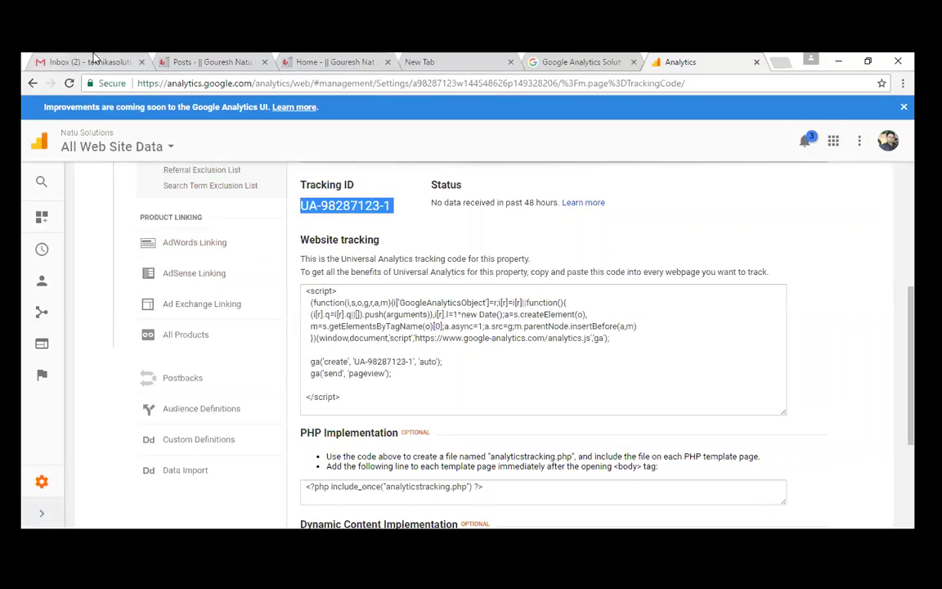
{"action": "left_click", "coordinate": [119, 60]}
{"action": "left_click", "coordinate": [192, 61]}
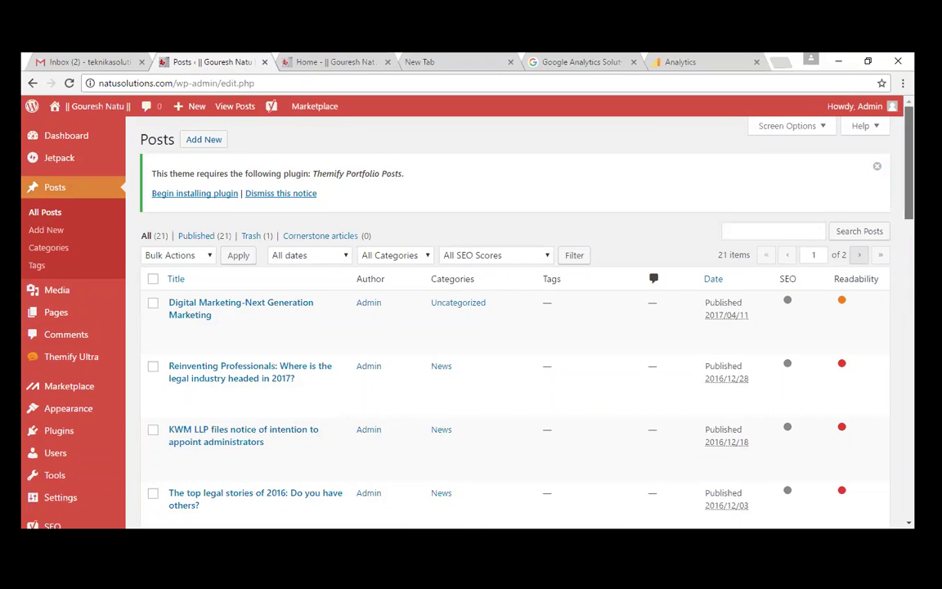
- Go to Plugins in the admin sidebar, then to the Add New plugins page
{"action": "scroll", "coordinate": [423, 331], "scroll_direction": "down", "scroll_amount": 2}
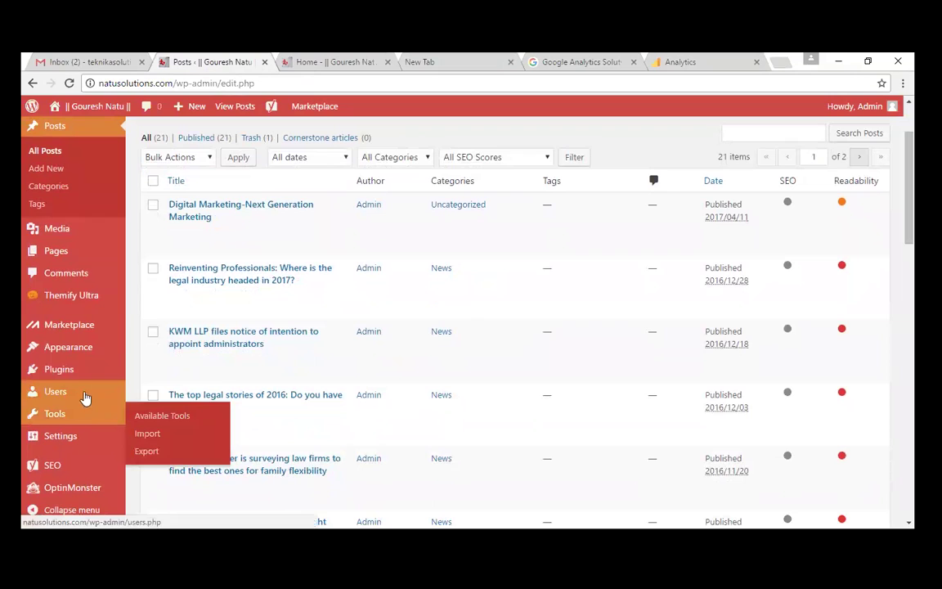
{"action": "mouse_move", "coordinate": [82, 373]}
{"action": "left_click", "coordinate": [160, 390]}
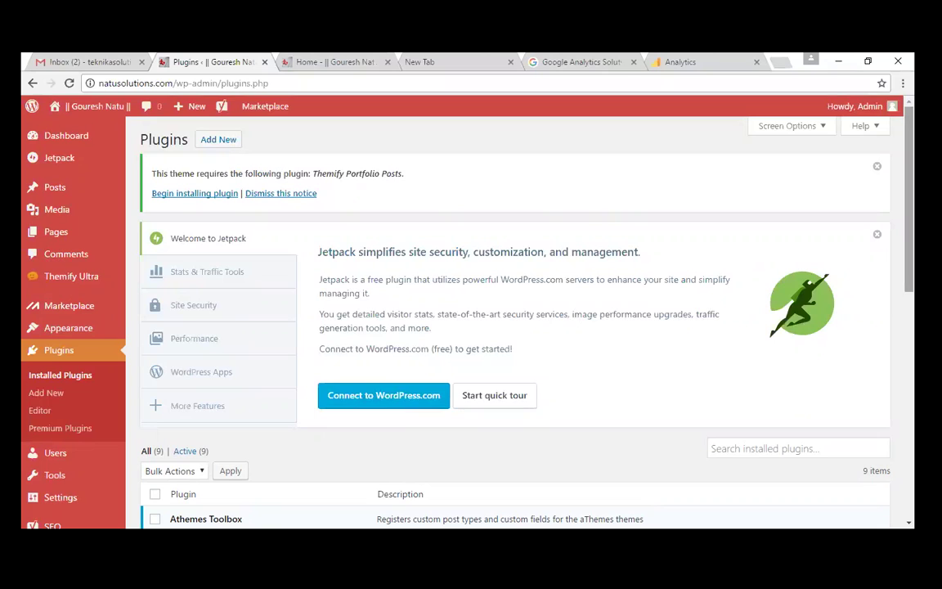
{"action": "left_click", "coordinate": [223, 140]}
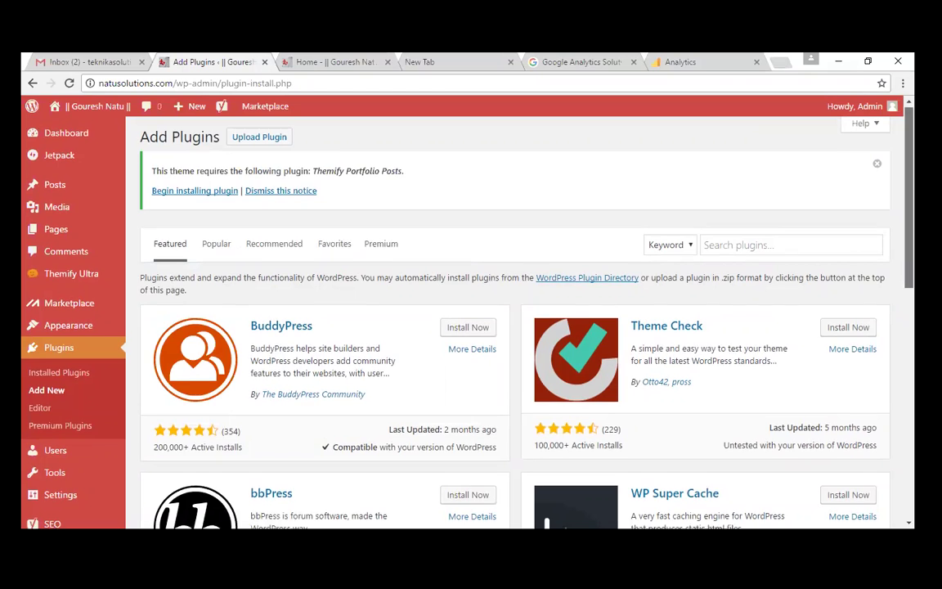
- Search the plugin directory by keyword for 'google analytics'
{"action": "scroll", "coordinate": [735, 196], "scroll_direction": "down", "scroll_amount": 1}
{"action": "left_click", "coordinate": [738, 199]}
{"action": "type", "text": "goog"}
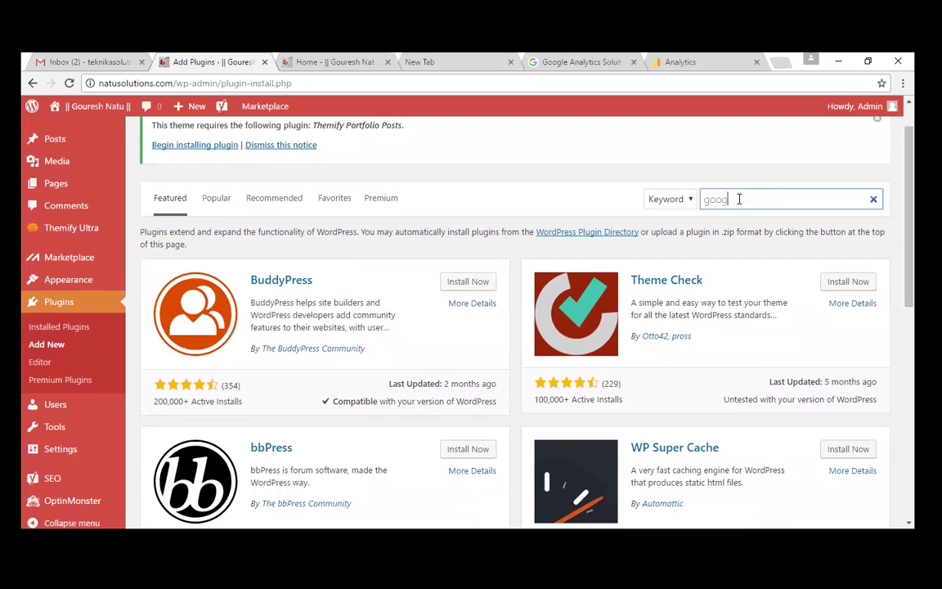
{"action": "type", "text": "le analy"}
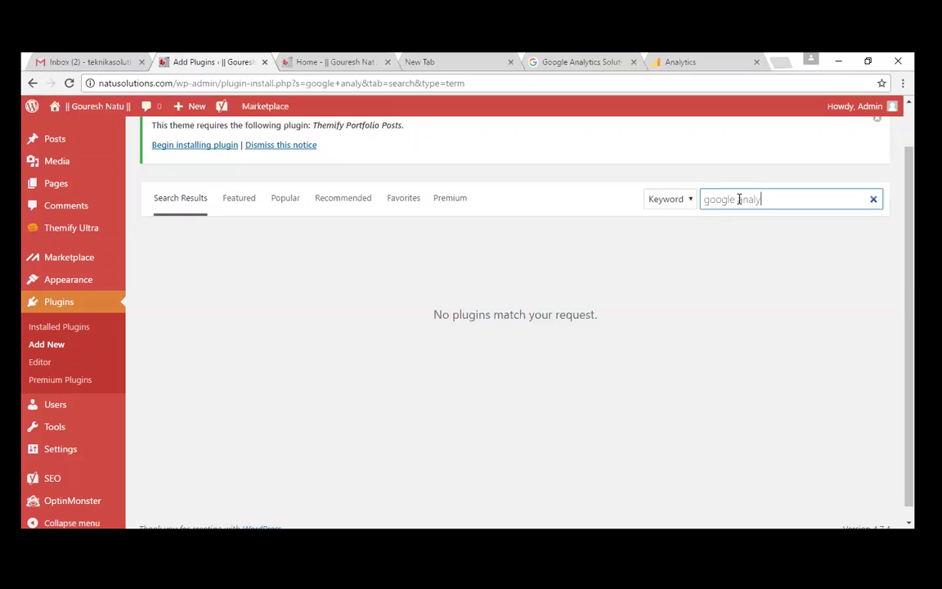
{"action": "key", "text": "BackSpace"}
{"action": "key", "text": "BackSpace"}
{"action": "key", "text": "BackSpace"}
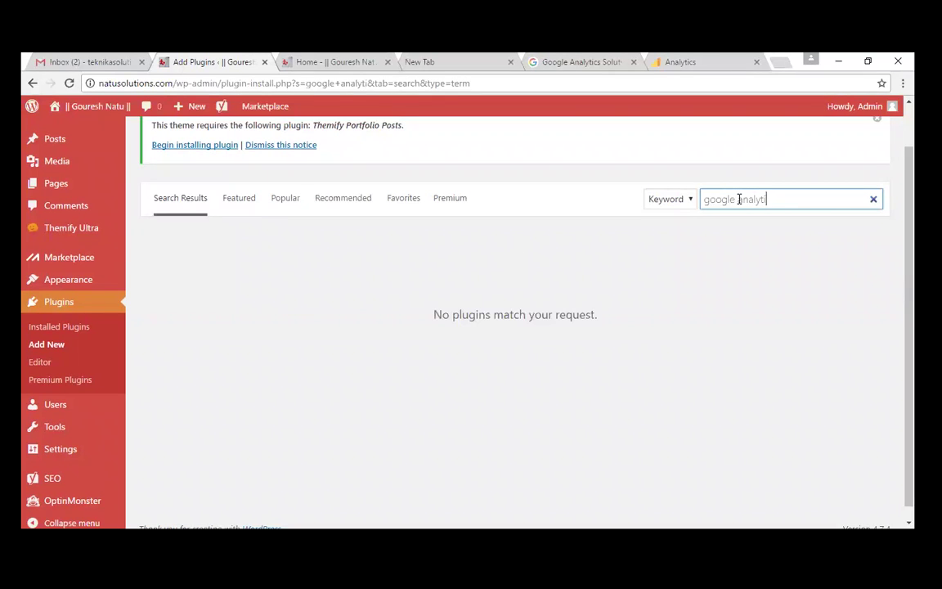
{"action": "key", "text": "BackSpace"}
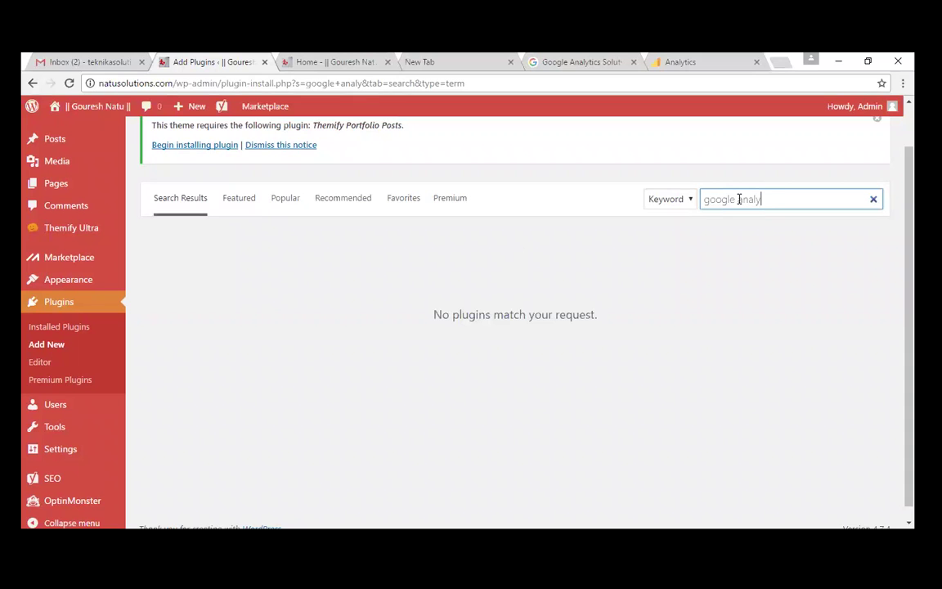
{"action": "key", "text": "BackSpace"}
{"action": "key", "text": "BackSpace"}
{"action": "key", "text": "BackSpace"}
{"action": "type", "text": "alytics"}
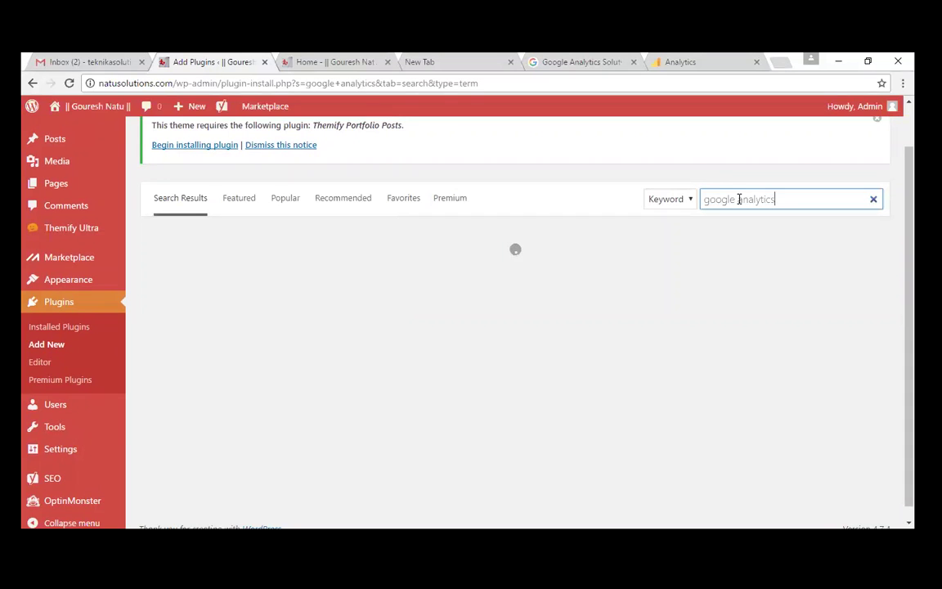
{"action": "left_click", "coordinate": [673, 208]}
{"action": "left_click", "coordinate": [673, 206]}
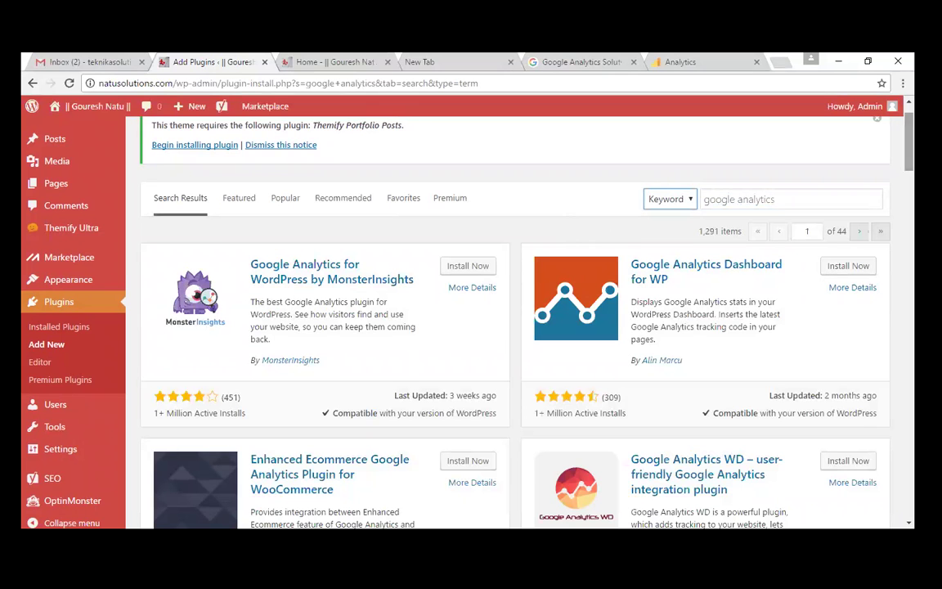
{"action": "scroll", "coordinate": [515, 319], "scroll_direction": "down", "scroll_amount": 3}
{"action": "scroll", "coordinate": [515, 319], "scroll_direction": "down", "scroll_amount": 3}
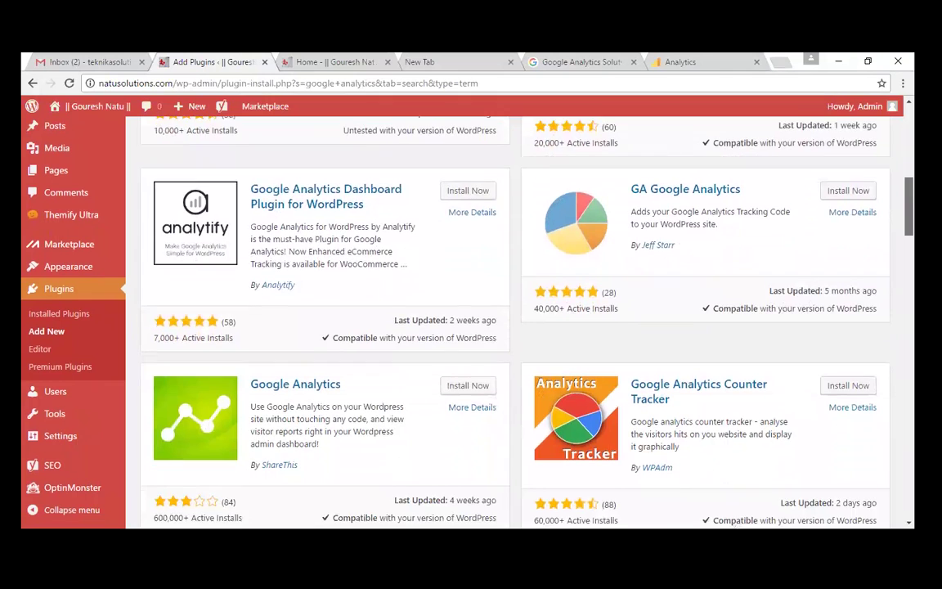
{"action": "scroll", "coordinate": [515, 319], "scroll_direction": "down", "scroll_amount": 2}
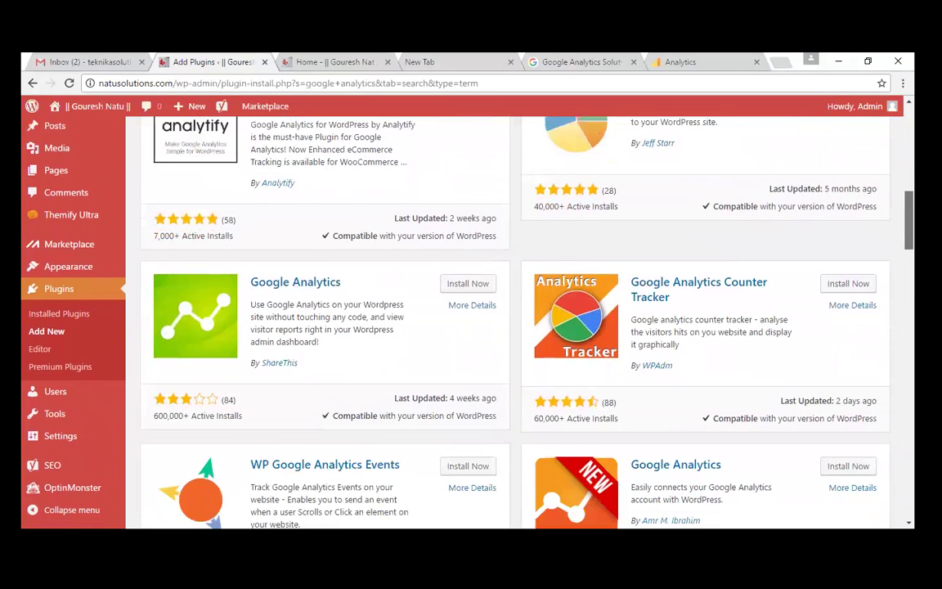
{"action": "scroll", "coordinate": [515, 319], "scroll_direction": "down", "scroll_amount": 3}
{"action": "key", "text": "ctrl+f"}
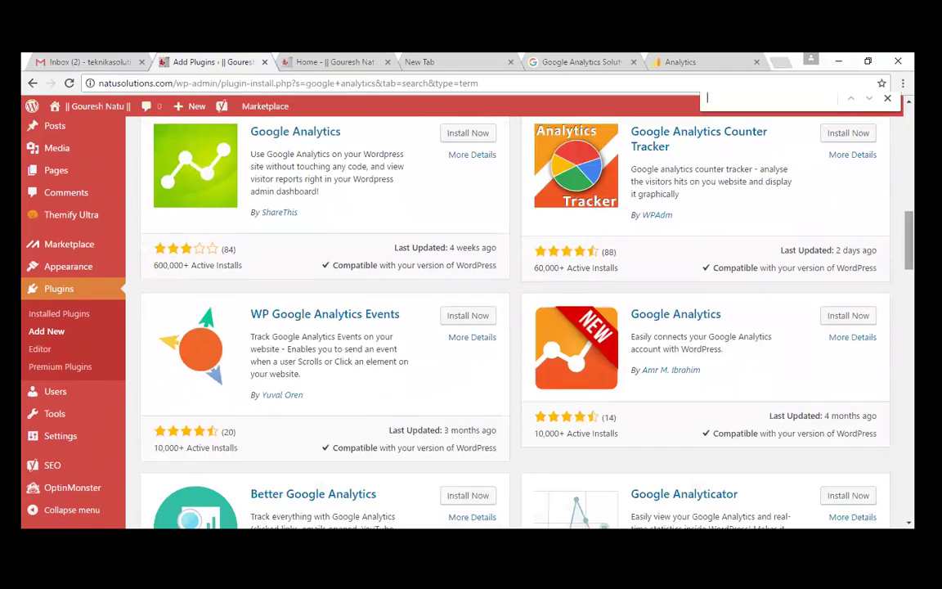
{"action": "type", "text": "kavin"}
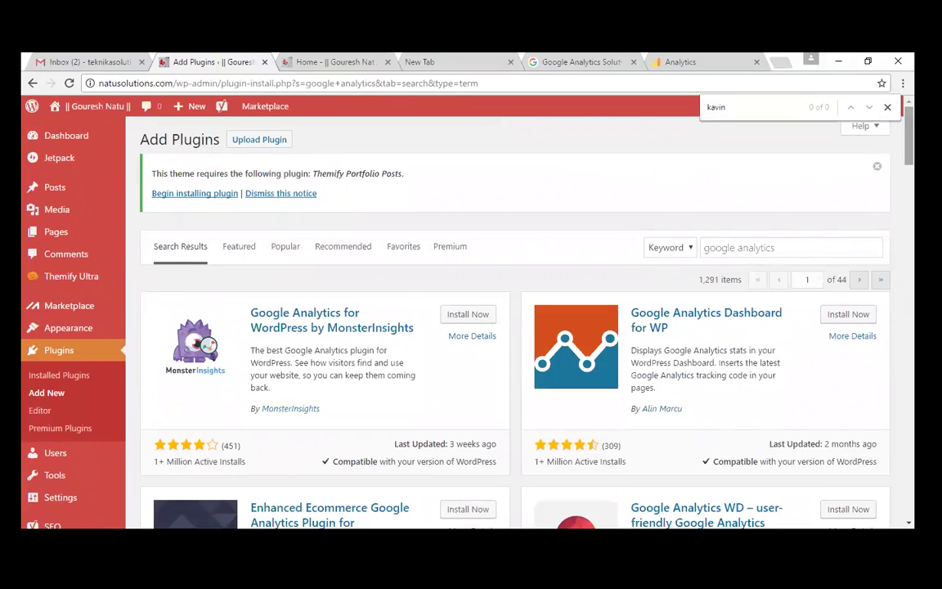
{"action": "key", "text": "BackSpace"}
{"action": "key", "text": "BackSpace"}
{"action": "key", "text": "BackSpace"}
{"action": "key", "text": "BackSpace"}
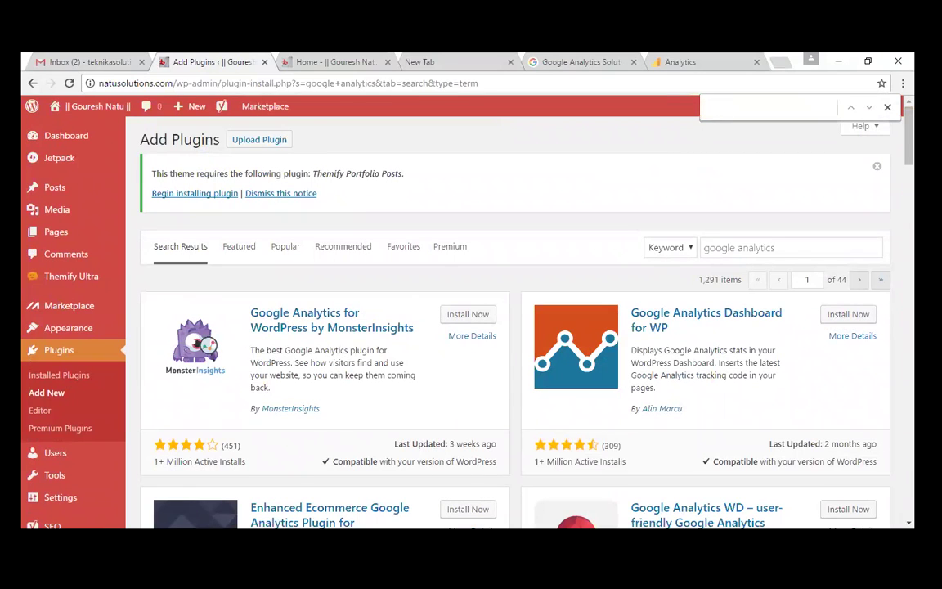
{"action": "type", "text": "kevin"}
{"action": "left_click", "coordinate": [859, 279]}
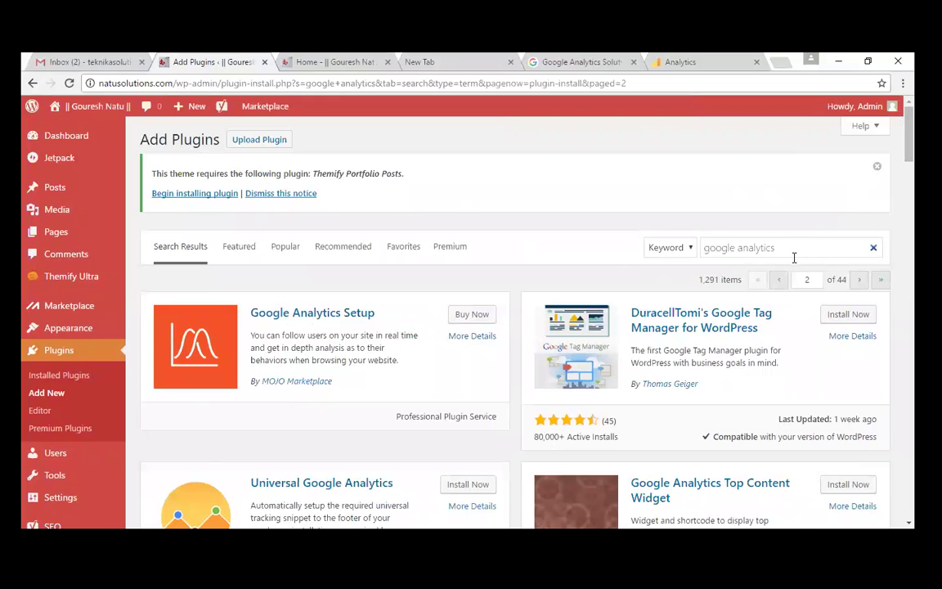
{"action": "key", "text": "ctrl+f"}
{"action": "type", "text": "kavin"}
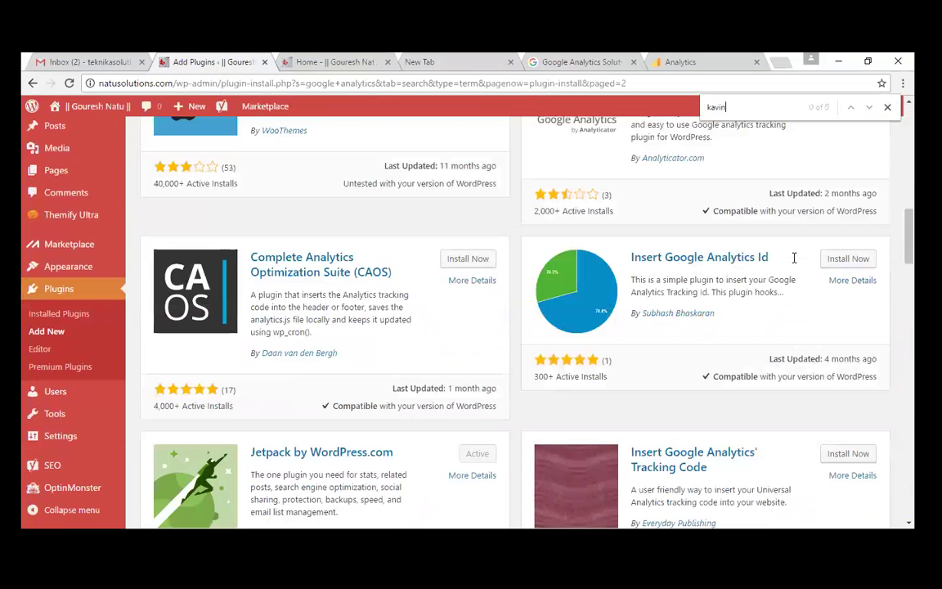
{"action": "key", "text": "BackSpace"}
{"action": "key", "text": "BackSpace"}
{"action": "key", "text": "BackSpace"}
{"action": "key", "text": "BackSpace"}
{"action": "key", "text": "BackSpace"}
{"action": "type", "text": "kevin"}
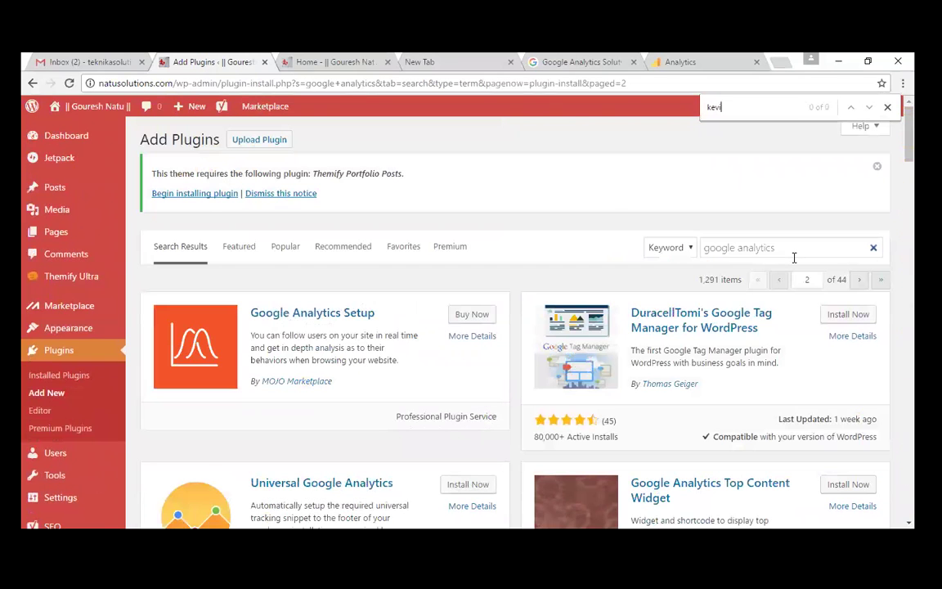
{"action": "key", "text": "BackSpace"}
{"action": "key", "text": "BackSpace"}
{"action": "key", "text": "BackSpace"}
{"action": "key", "text": "BackSpace"}
{"action": "key", "text": "BackSpace"}
{"action": "type", "text": "kevin"}
{"action": "key", "text": "BackSpace"}
{"action": "key", "text": "BackSpace"}
{"action": "key", "text": "BackSpace"}
{"action": "key", "text": "BackSpace"}
{"action": "key", "text": "BackSpace"}
{"action": "left_click", "coordinate": [857, 281]}
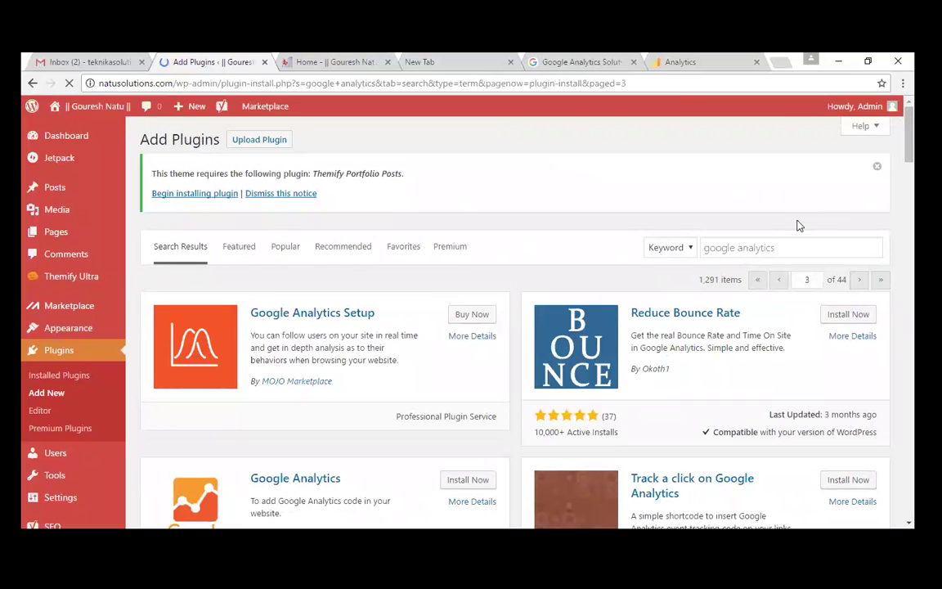
{"action": "key", "text": "ctrl+f"}
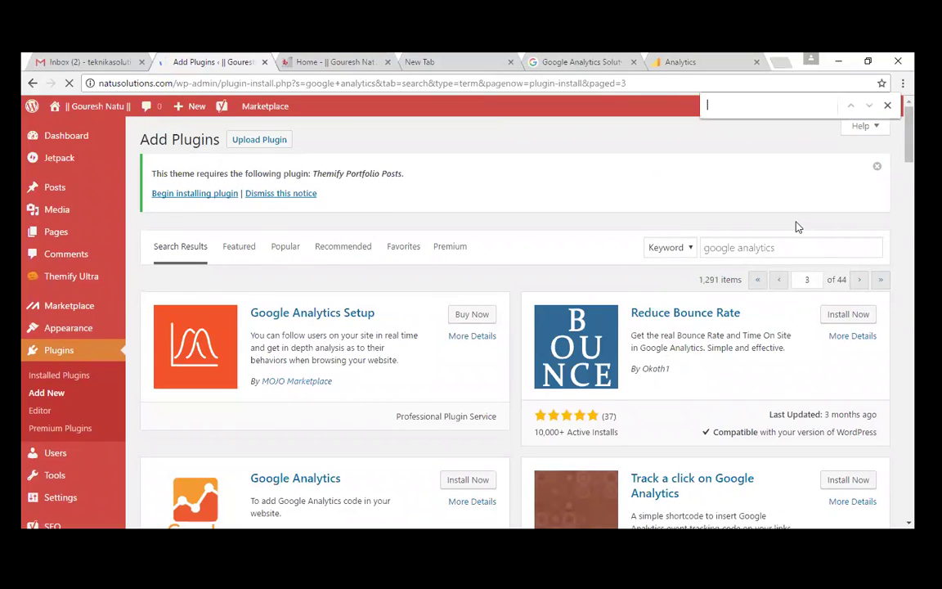
{"action": "type", "text": "kavin"}
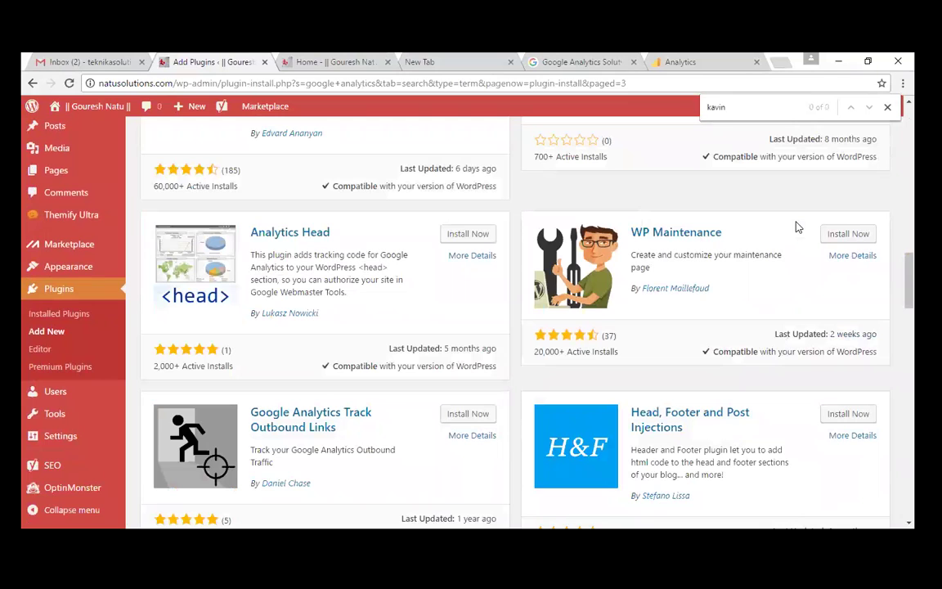
{"action": "key", "text": "BackSpace"}
{"action": "key", "text": "BackSpace"}
{"action": "key", "text": "BackSpace"}
{"action": "key", "text": "BackSpace"}
{"action": "left_click", "coordinate": [889, 109]}
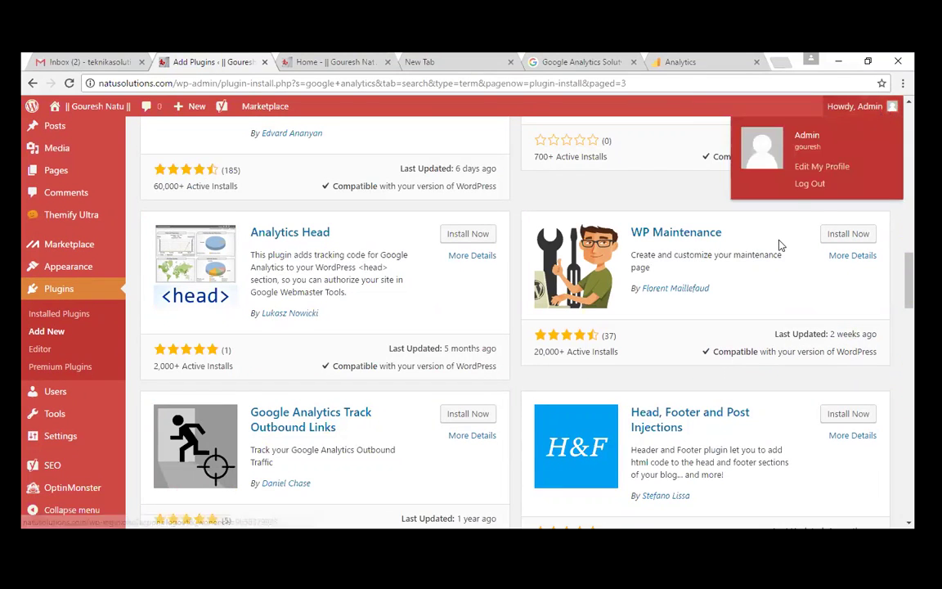
{"action": "scroll", "coordinate": [524, 319], "scroll_direction": "up", "scroll_amount": 6}
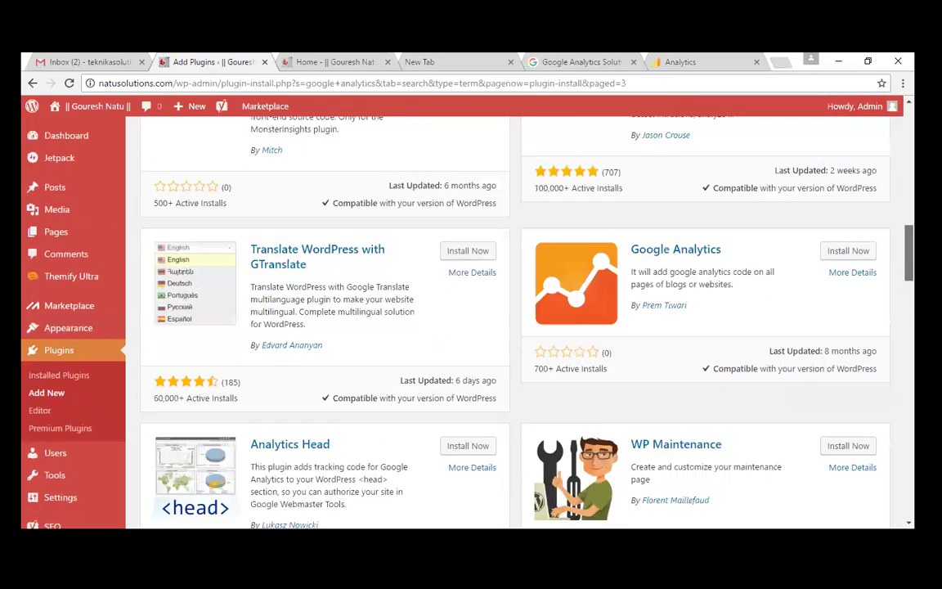
{"action": "scroll", "coordinate": [523, 319], "scroll_direction": "up", "scroll_amount": 2}
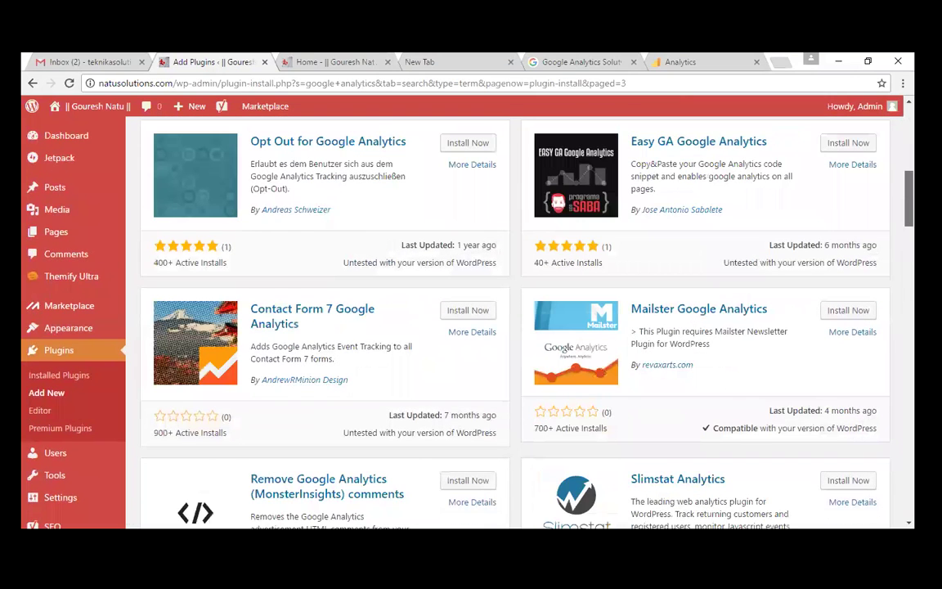
{"action": "scroll", "coordinate": [677, 309], "scroll_direction": "up", "scroll_amount": 4}
{"action": "type", "text": "1"}
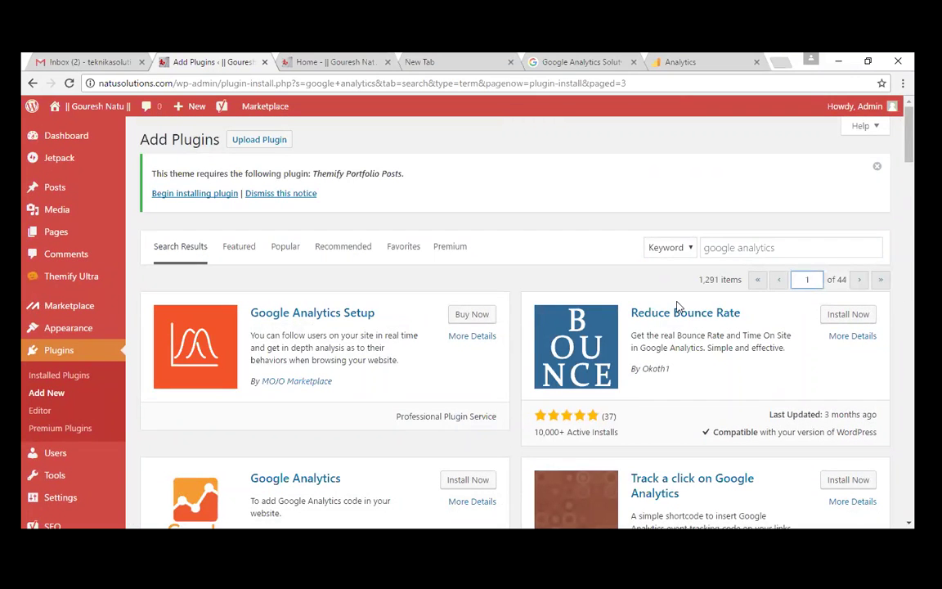
{"action": "key", "text": "Return"}
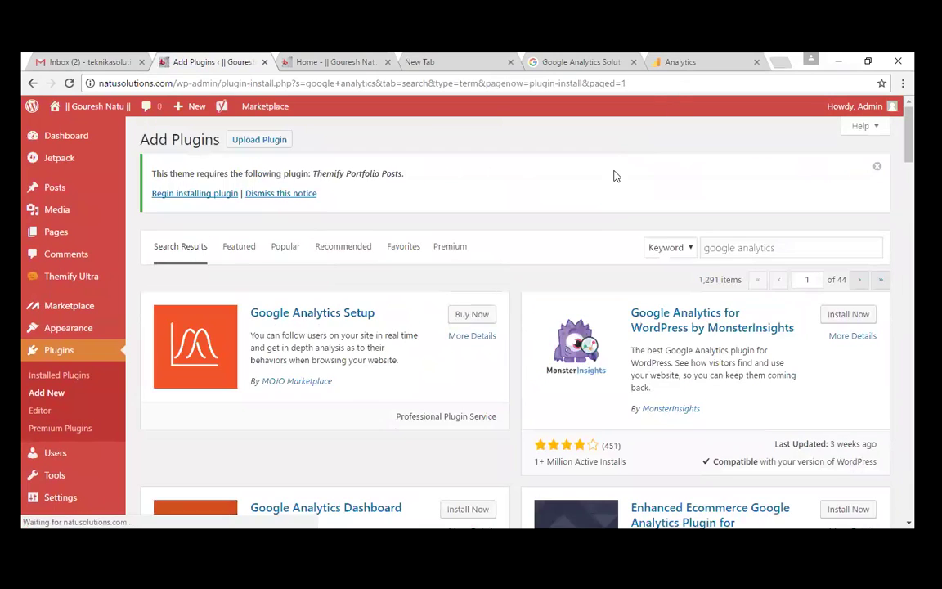
- Search the results page for the plugin author's name
{"action": "left_click", "coordinate": [737, 247]}
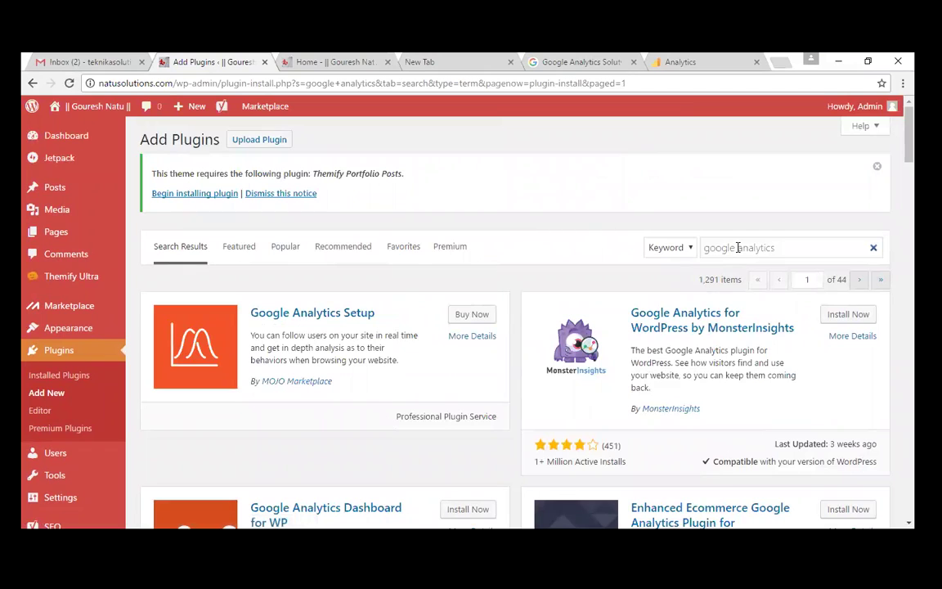
{"action": "left_click", "coordinate": [798, 192]}
{"action": "key", "text": "ctrl+f"}
{"action": "type", "text": "kav"}
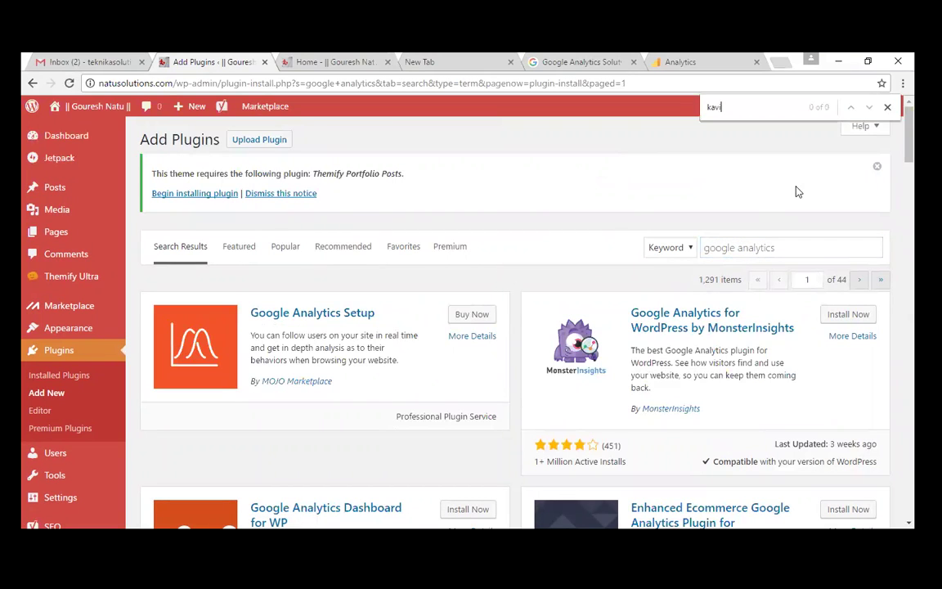
{"action": "key", "text": "BackSpace"}
{"action": "type", "text": "evin"}
{"action": "key", "text": "BackSpace"}
{"action": "key", "text": "BackSpace"}
{"action": "key", "text": "BackSpace"}
{"action": "key", "text": "BackSpace"}
{"action": "key", "text": "BackSpace"}
{"action": "type", "text": "Ka"}
{"action": "key", "text": "BackSpace"}
{"action": "type", "text": "evin"}
- Find the ShareThis Google Analytics plugin card and install it
{"action": "scroll", "coordinate": [877, 194], "scroll_direction": "down", "scroll_amount": 2}
{"action": "scroll", "coordinate": [515, 319], "scroll_direction": "down", "scroll_amount": 4}
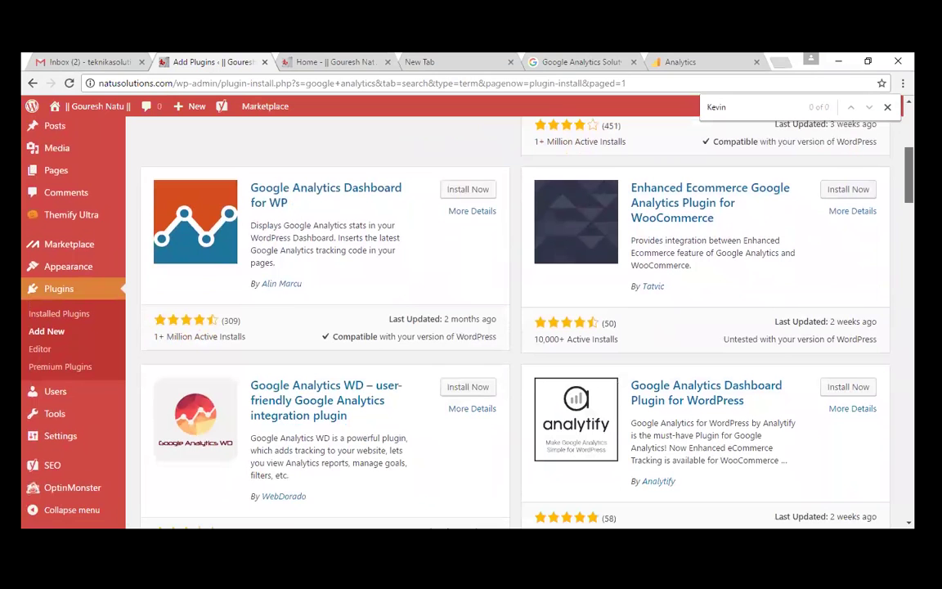
{"action": "scroll", "coordinate": [515, 319], "scroll_direction": "down", "scroll_amount": 1}
{"action": "scroll", "coordinate": [515, 319], "scroll_direction": "down", "scroll_amount": 2}
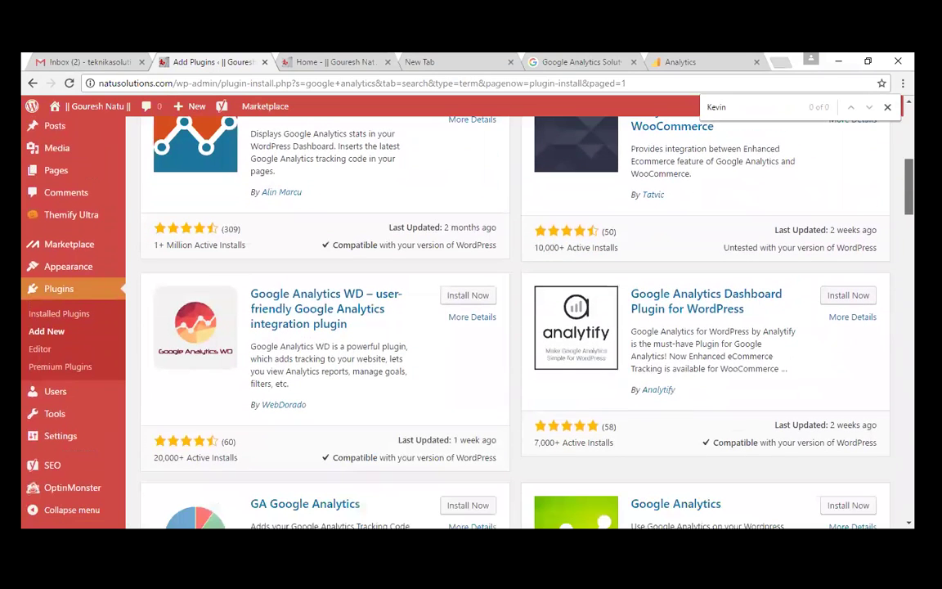
{"action": "scroll", "coordinate": [515, 319], "scroll_direction": "down", "scroll_amount": 2}
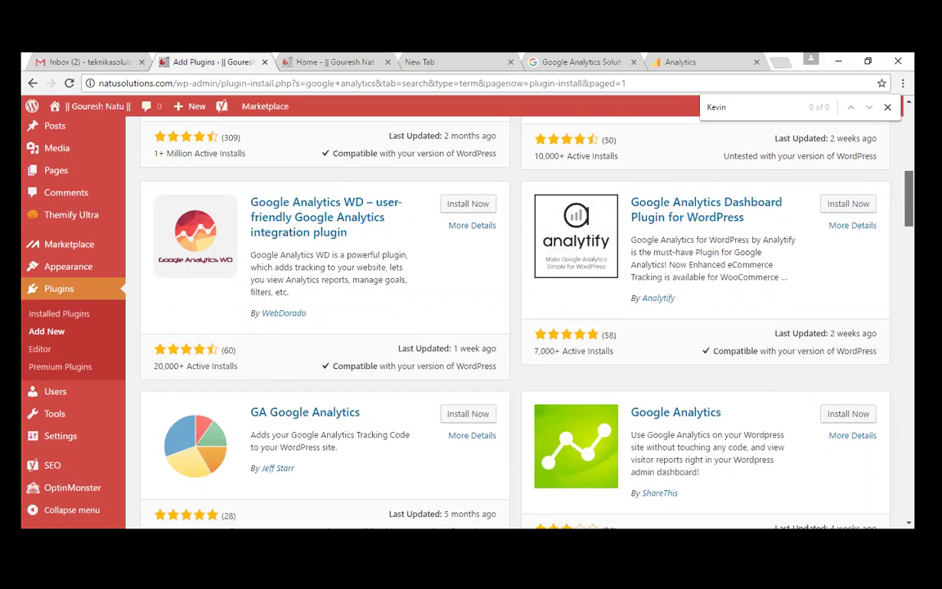
{"action": "scroll", "coordinate": [515, 319], "scroll_direction": "down", "scroll_amount": 2}
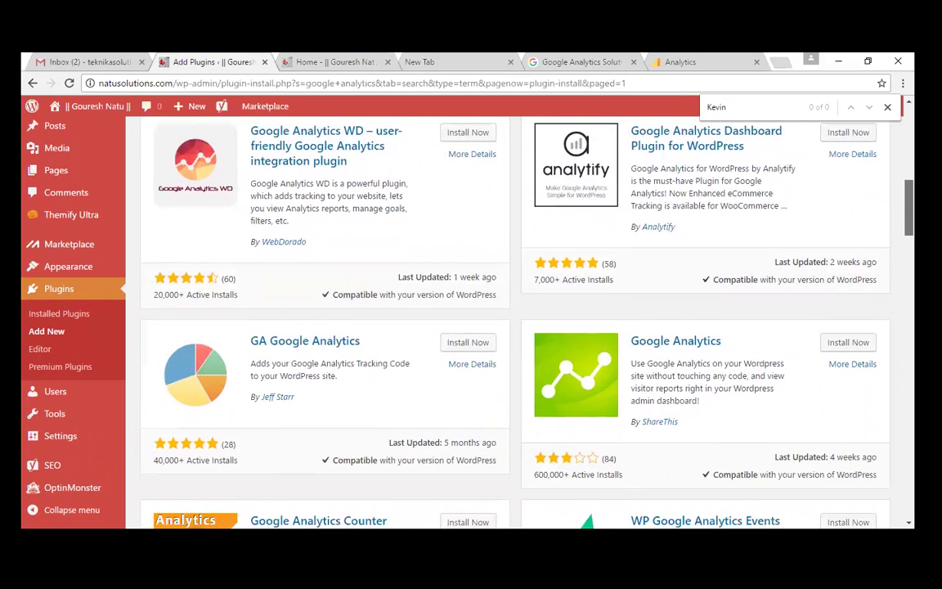
{"action": "scroll", "coordinate": [515, 319], "scroll_direction": "down", "scroll_amount": 3}
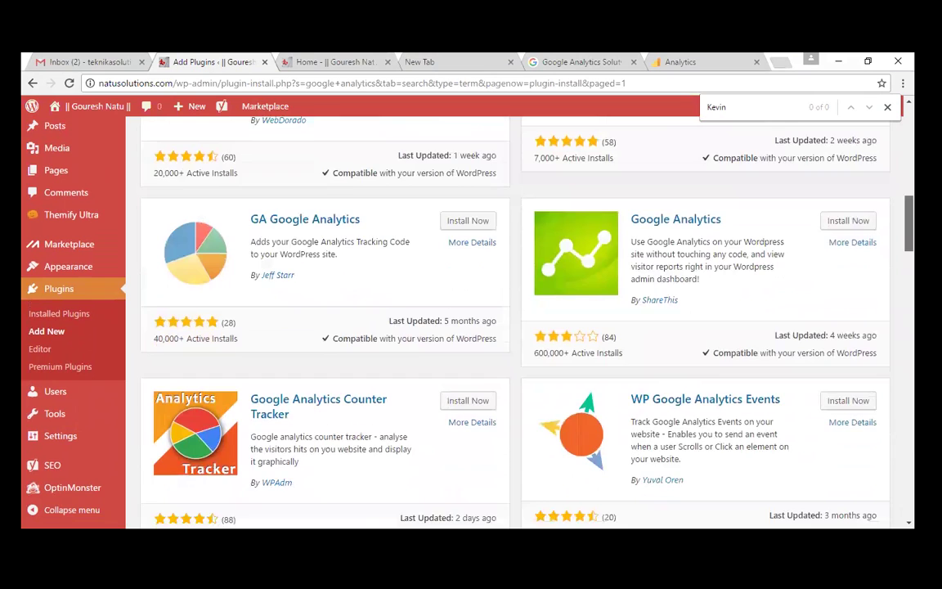
{"action": "scroll", "coordinate": [515, 319], "scroll_direction": "down", "scroll_amount": 1}
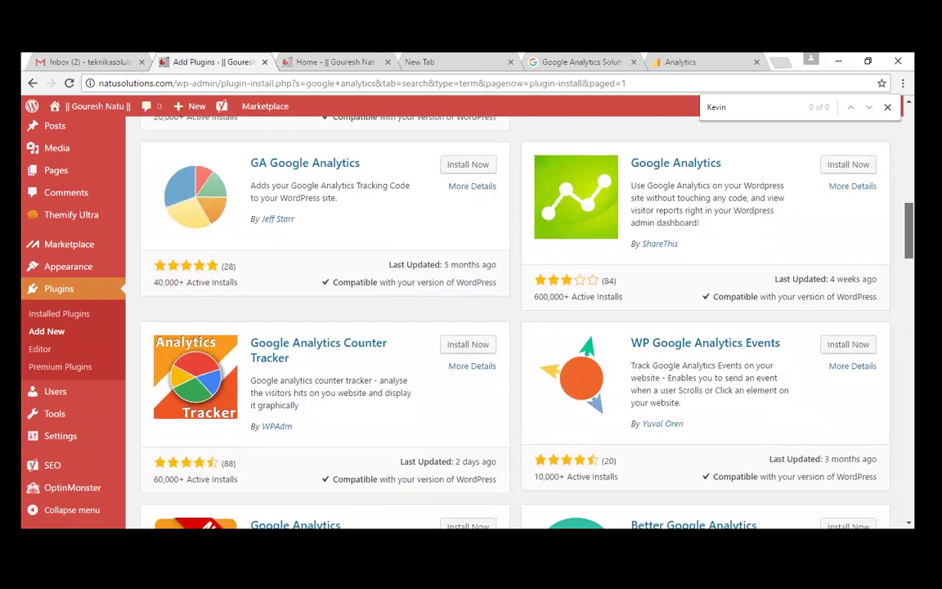
{"action": "scroll", "coordinate": [515, 319], "scroll_direction": "down", "scroll_amount": 1}
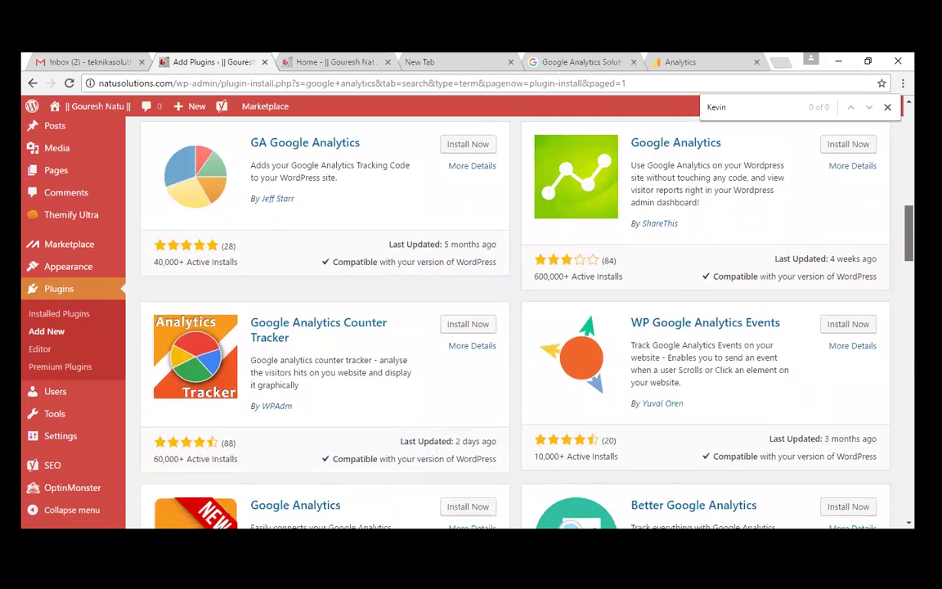
{"action": "scroll", "coordinate": [789, 236], "scroll_direction": "up", "scroll_amount": 2}
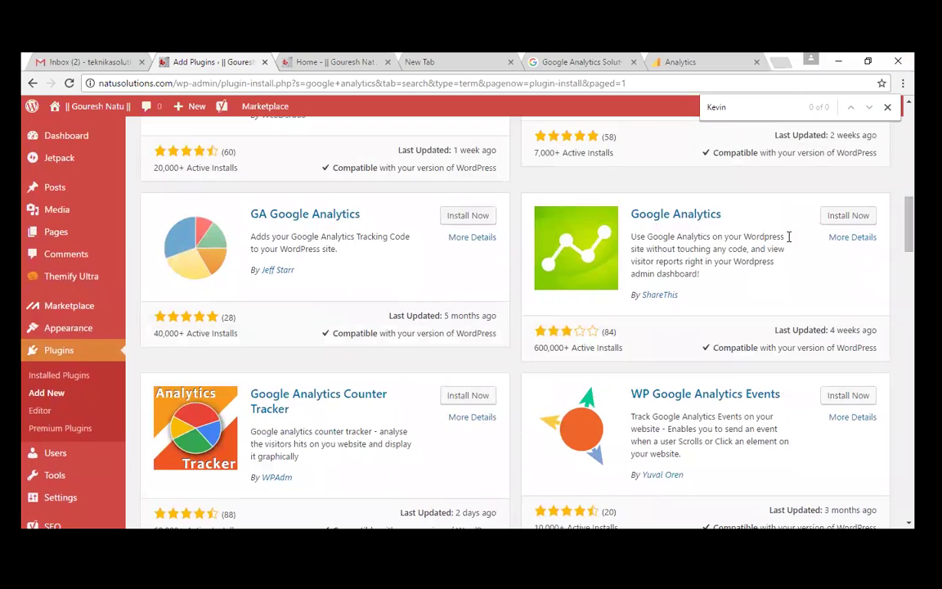
{"action": "left_click", "coordinate": [848, 215]}
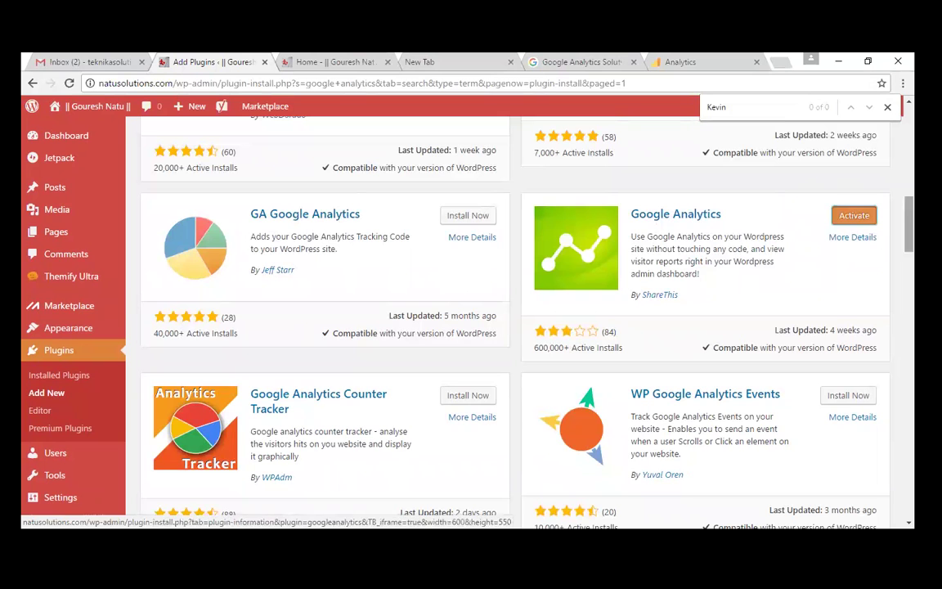
- Add the author's name to the plugin search
{"action": "scroll", "coordinate": [515, 319], "scroll_direction": "up", "scroll_amount": 2}
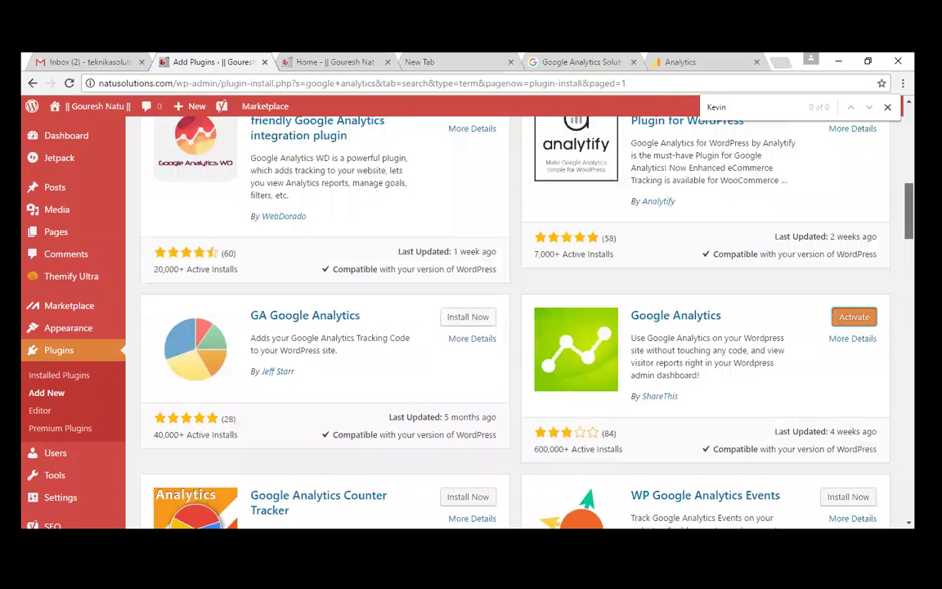
{"action": "scroll", "coordinate": [823, 248], "scroll_direction": "up", "scroll_amount": 10}
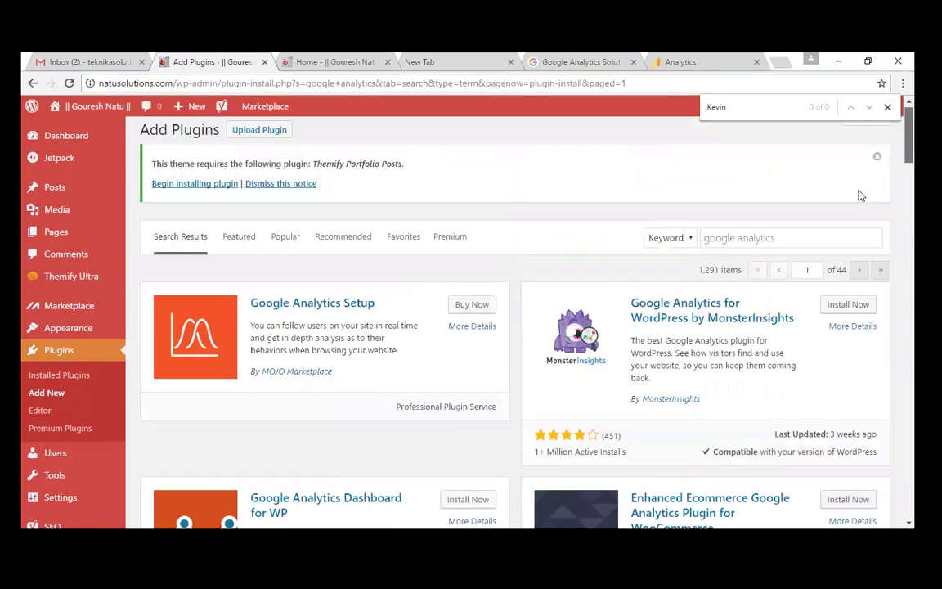
{"action": "left_click", "coordinate": [822, 248]}
- Add the author's name to the google analytics plugin search and scroll through the 9 results
{"action": "type", "text": "by kevin"}
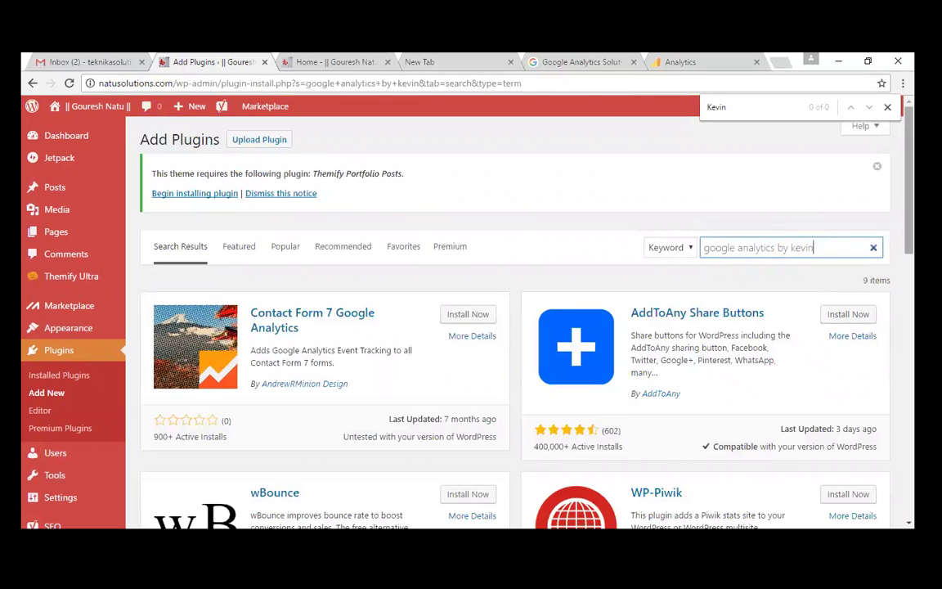
{"action": "scroll", "coordinate": [515, 327], "scroll_direction": "down", "scroll_amount": 3}
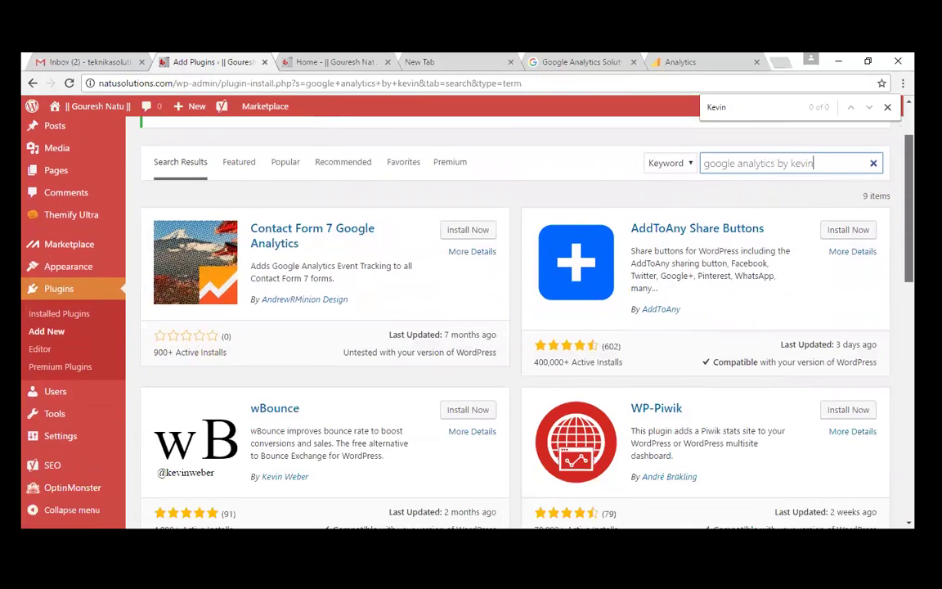
{"action": "scroll", "coordinate": [515, 327], "scroll_direction": "down", "scroll_amount": 3}
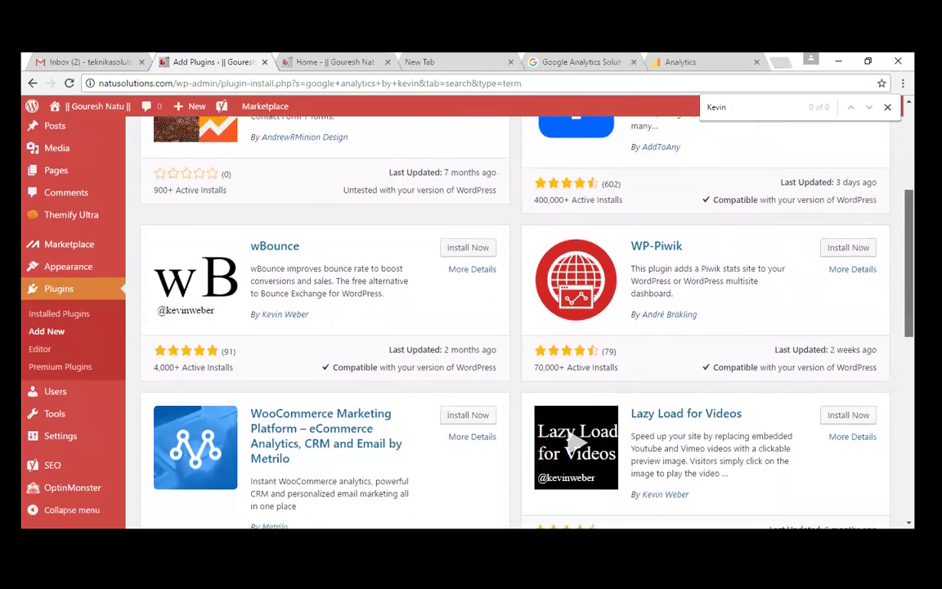
{"action": "scroll", "coordinate": [662, 327], "scroll_direction": "down", "scroll_amount": 1}
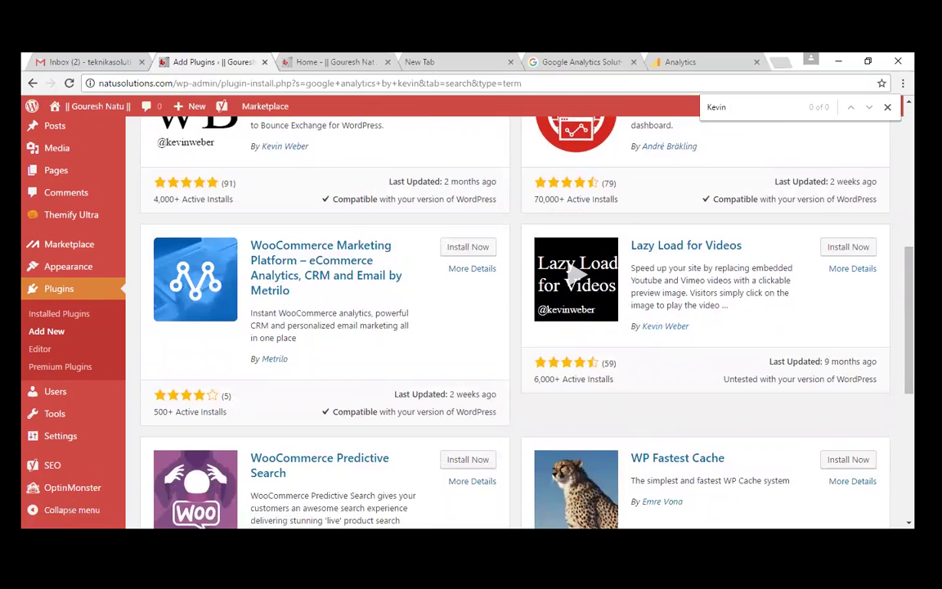
{"action": "scroll", "coordinate": [744, 302], "scroll_direction": "down", "scroll_amount": 1}
{"action": "scroll", "coordinate": [515, 327], "scroll_direction": "down", "scroll_amount": 2}
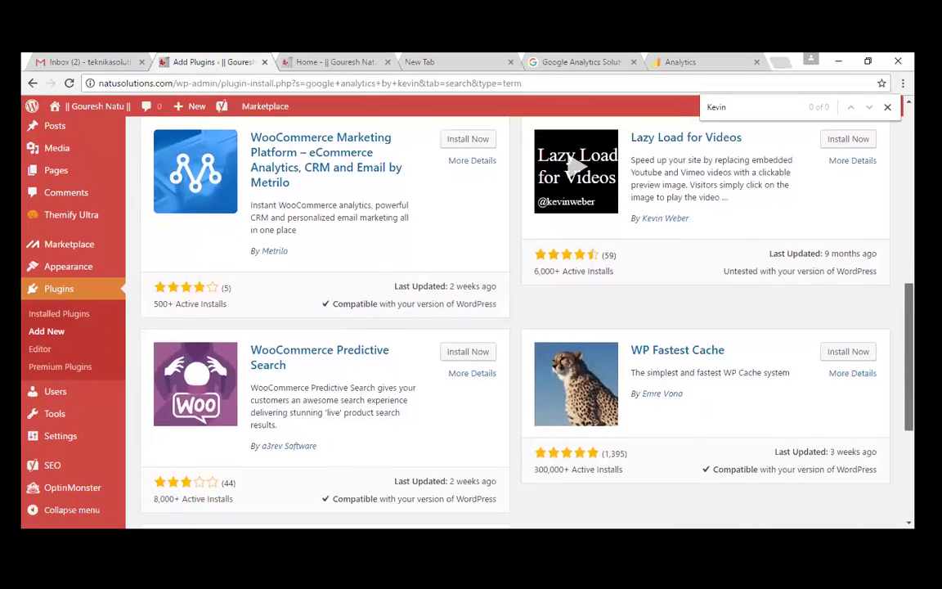
{"action": "scroll", "coordinate": [515, 327], "scroll_direction": "down", "scroll_amount": 2}
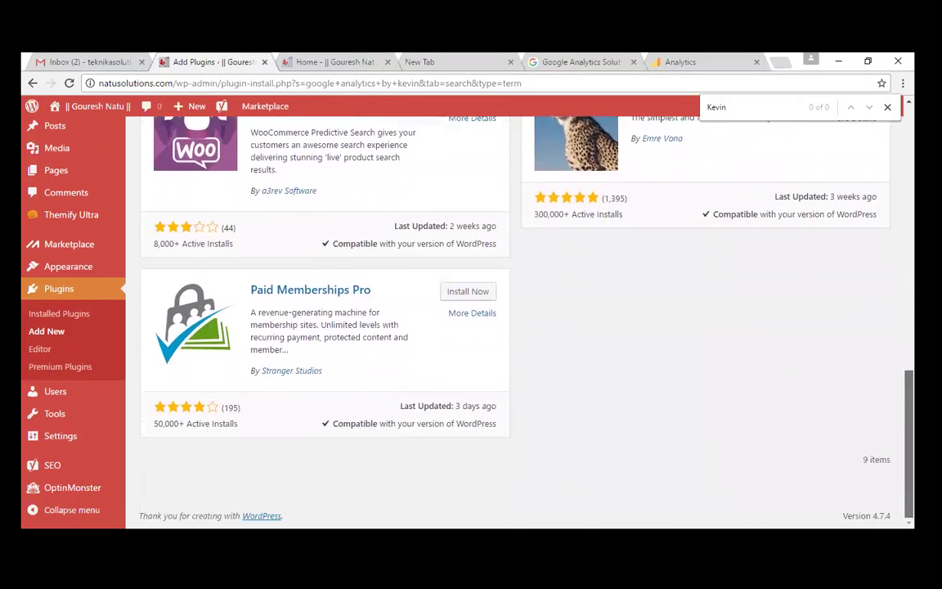
{"action": "scroll", "coordinate": [822, 180], "scroll_direction": "up", "scroll_amount": 9}
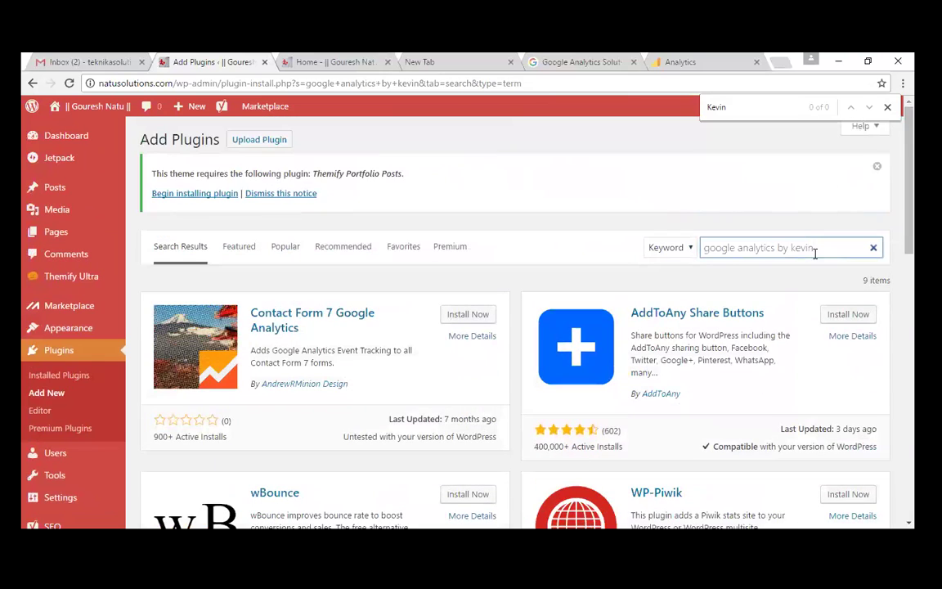
- Capitalise the author's name and review the results, then remove it to search plain google analytics
{"action": "left_click", "coordinate": [795, 248]}
{"action": "key", "text": "BackSpace"}
{"action": "type", "text": "K"}
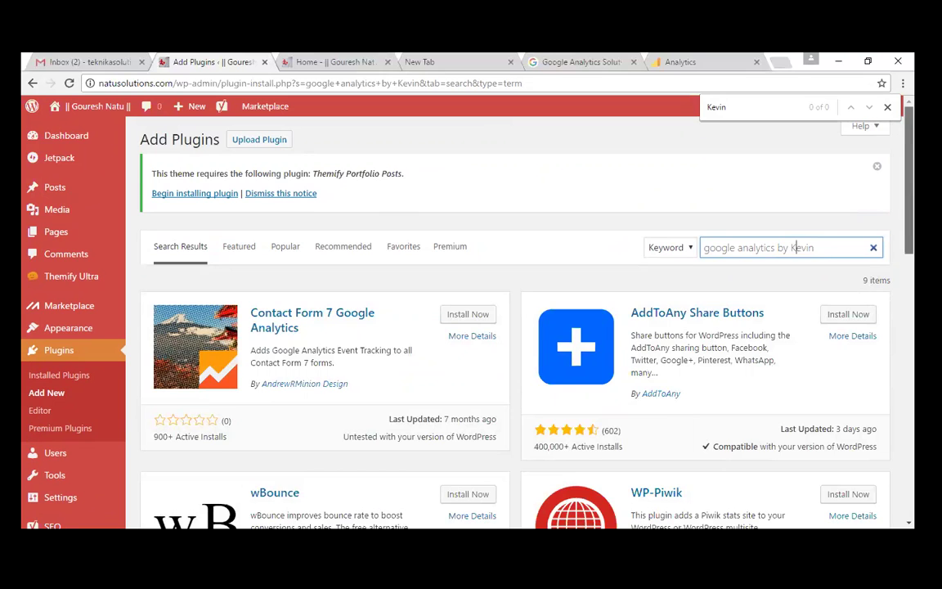
{"action": "scroll", "coordinate": [515, 327], "scroll_direction": "down", "scroll_amount": 3}
{"action": "scroll", "coordinate": [516, 327], "scroll_direction": "down", "scroll_amount": 3}
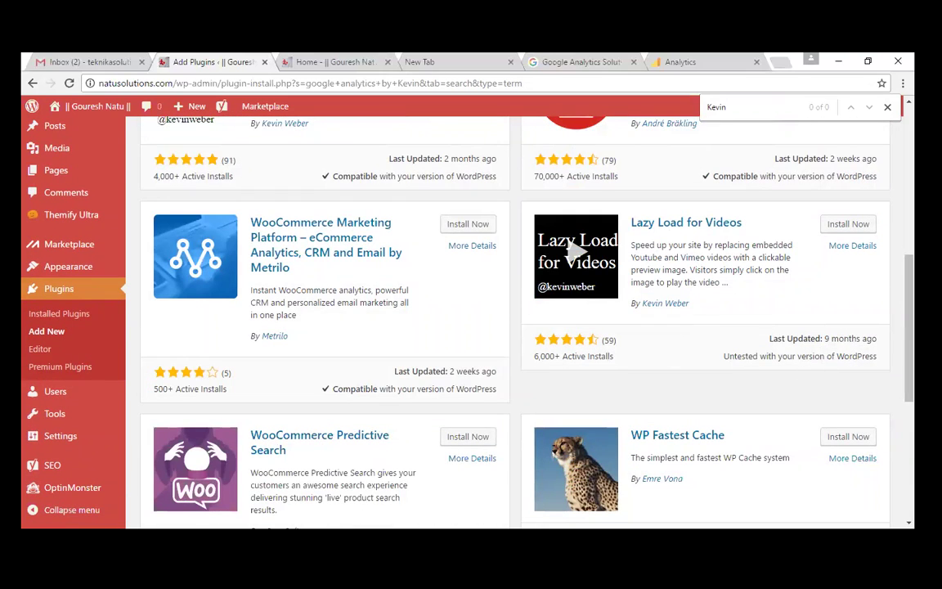
{"action": "scroll", "coordinate": [515, 327], "scroll_direction": "down", "scroll_amount": 4}
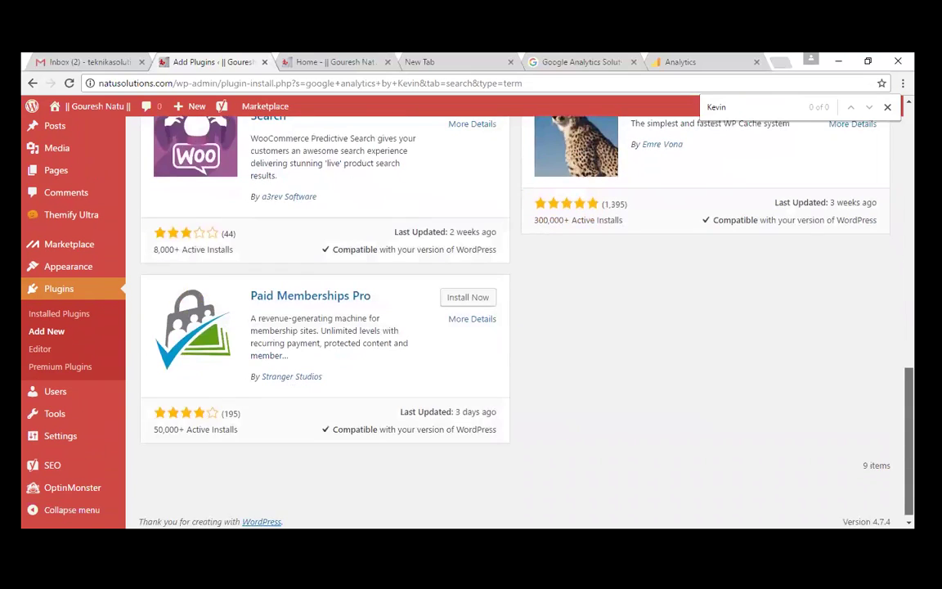
{"action": "scroll", "coordinate": [515, 327], "scroll_direction": "up", "scroll_amount": 10}
{"action": "scroll", "coordinate": [515, 327], "scroll_direction": "down", "scroll_amount": 5}
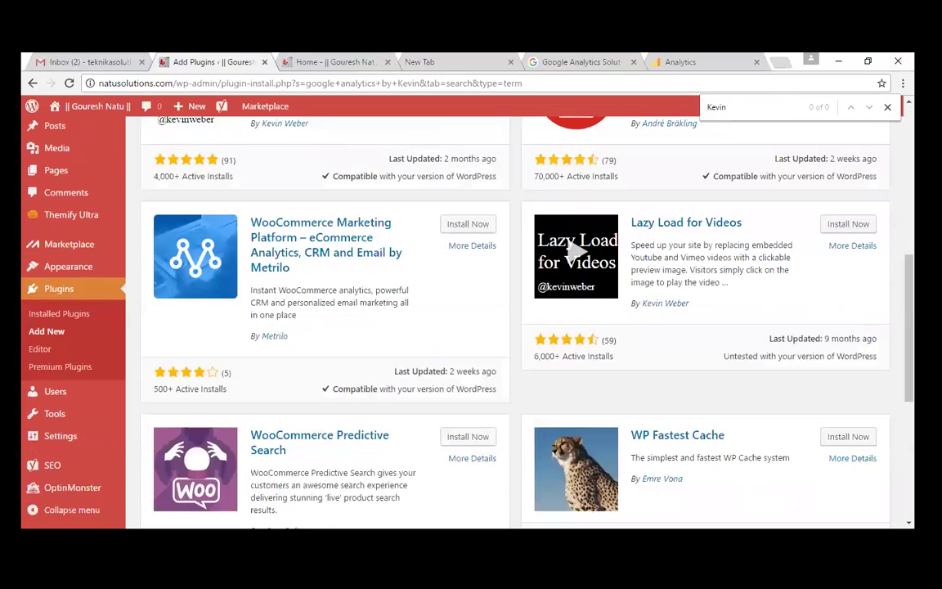
{"action": "scroll", "coordinate": [367, 256], "scroll_direction": "up", "scroll_amount": 6}
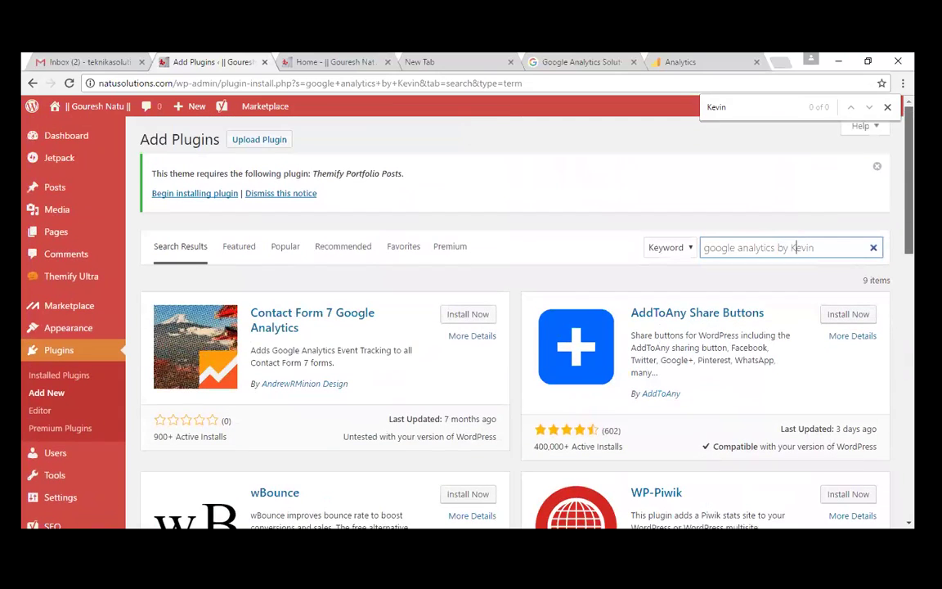
{"action": "left_click_drag", "start_coordinate": [815, 248], "coordinate": [776, 252]}
{"action": "key", "text": "BackSpace"}
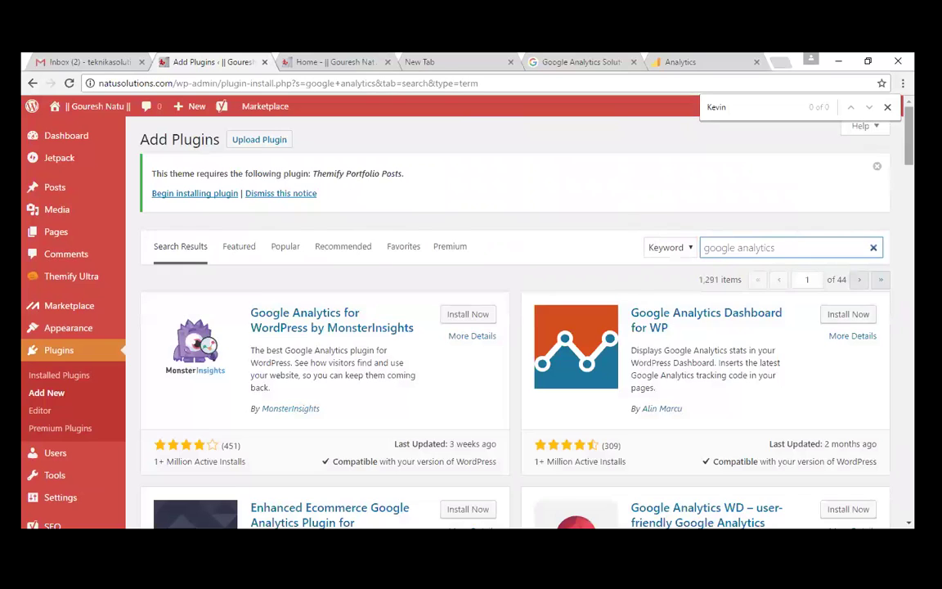
- Scroll down through the google analytics search results and back up
{"action": "scroll", "coordinate": [892, 193], "scroll_direction": "down", "scroll_amount": 3}
{"action": "scroll", "coordinate": [515, 318], "scroll_direction": "down", "scroll_amount": 7}
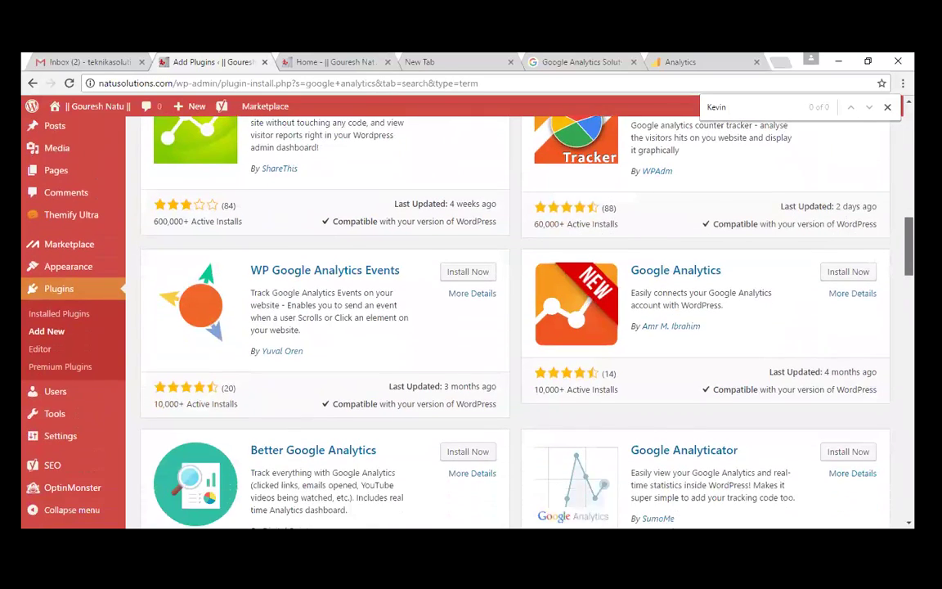
{"action": "scroll", "coordinate": [516, 319], "scroll_direction": "down", "scroll_amount": 2}
{"action": "scroll", "coordinate": [515, 319], "scroll_direction": "down", "scroll_amount": 3}
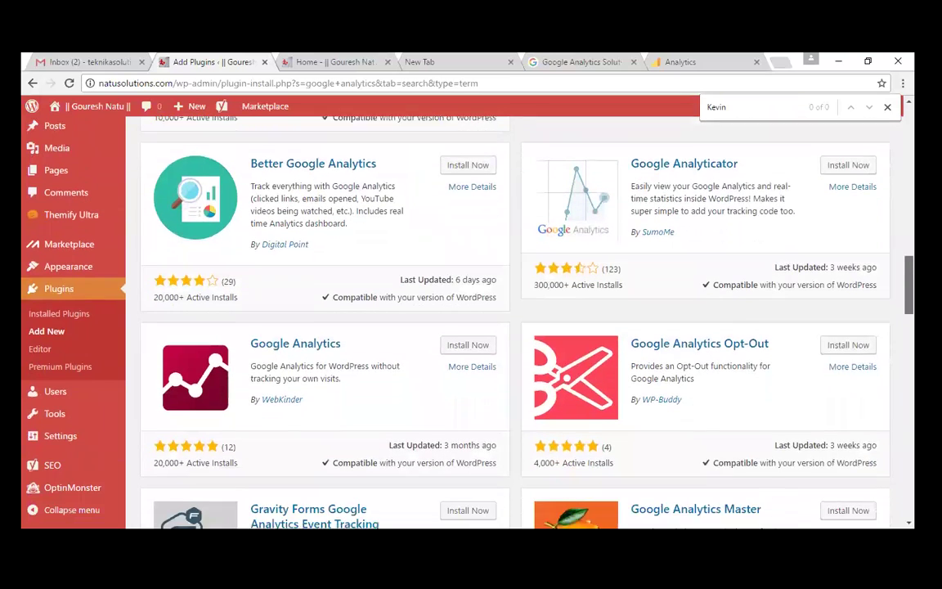
{"action": "scroll", "coordinate": [515, 319], "scroll_direction": "down", "scroll_amount": 1}
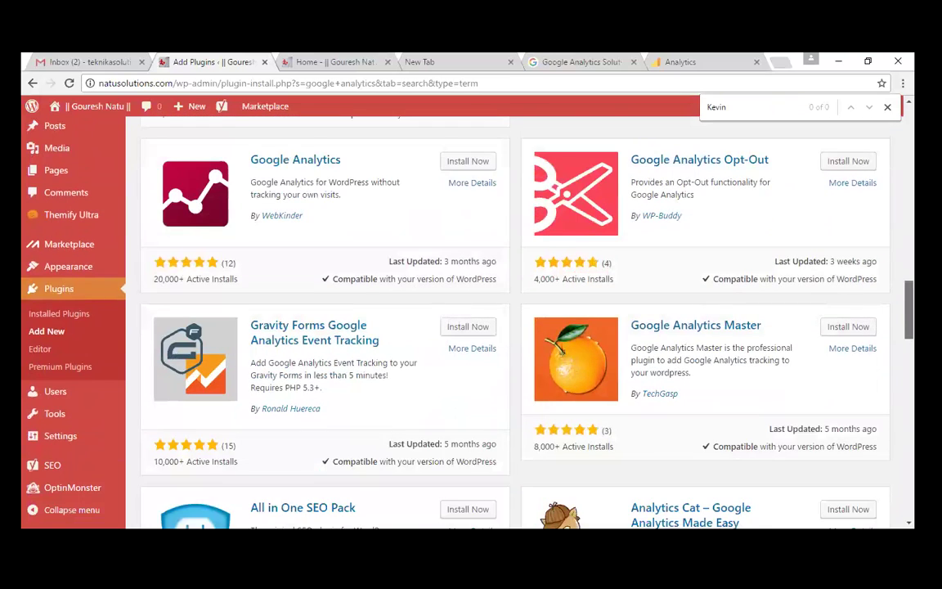
{"action": "scroll", "coordinate": [515, 319], "scroll_direction": "up", "scroll_amount": 2}
{"action": "scroll", "coordinate": [515, 318], "scroll_direction": "up", "scroll_amount": 8}
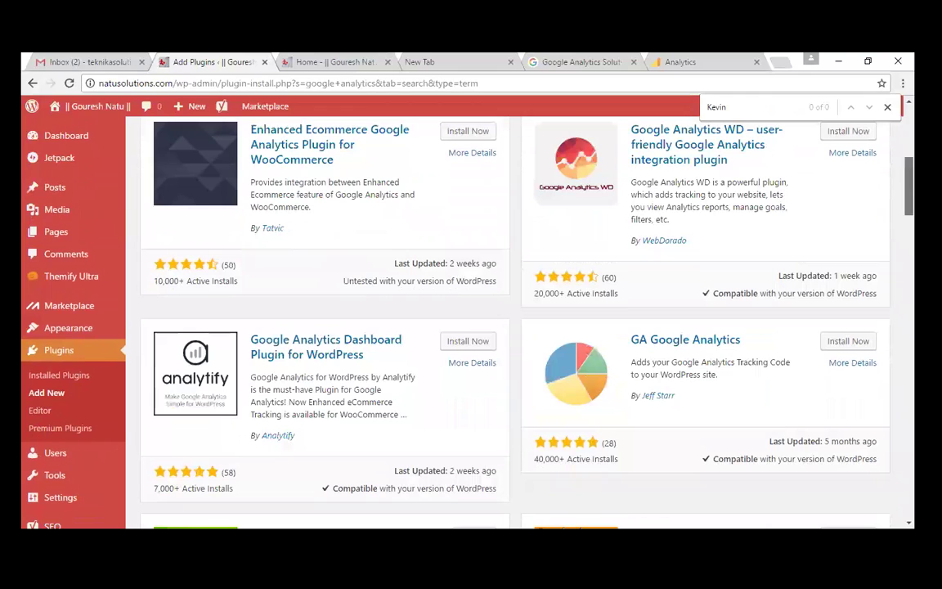
{"action": "scroll", "coordinate": [879, 143], "scroll_direction": "up", "scroll_amount": 5}
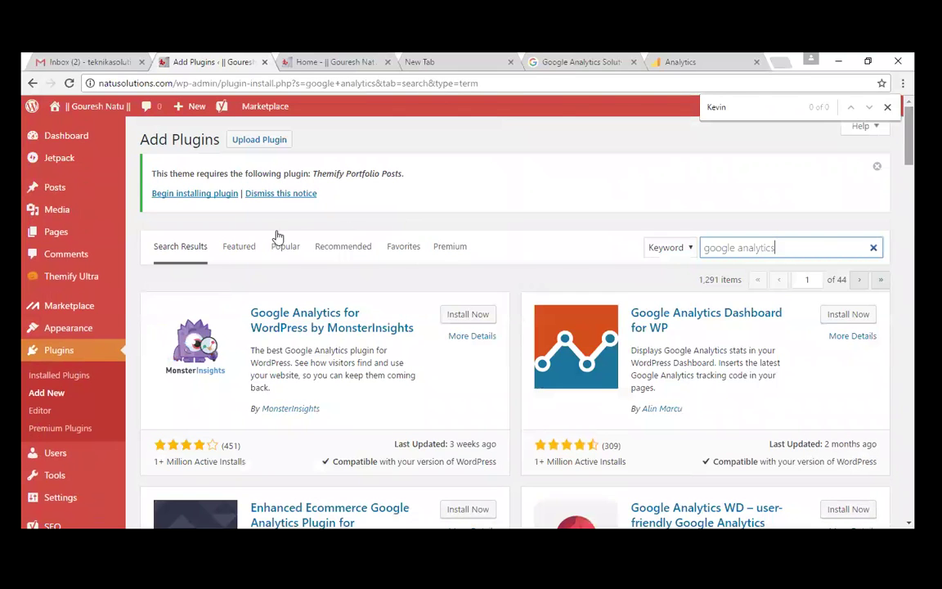
- Switch to the Popular plugins list, led by Contact Form 7 and Akismet, and scroll it
{"action": "left_click", "coordinate": [283, 246]}
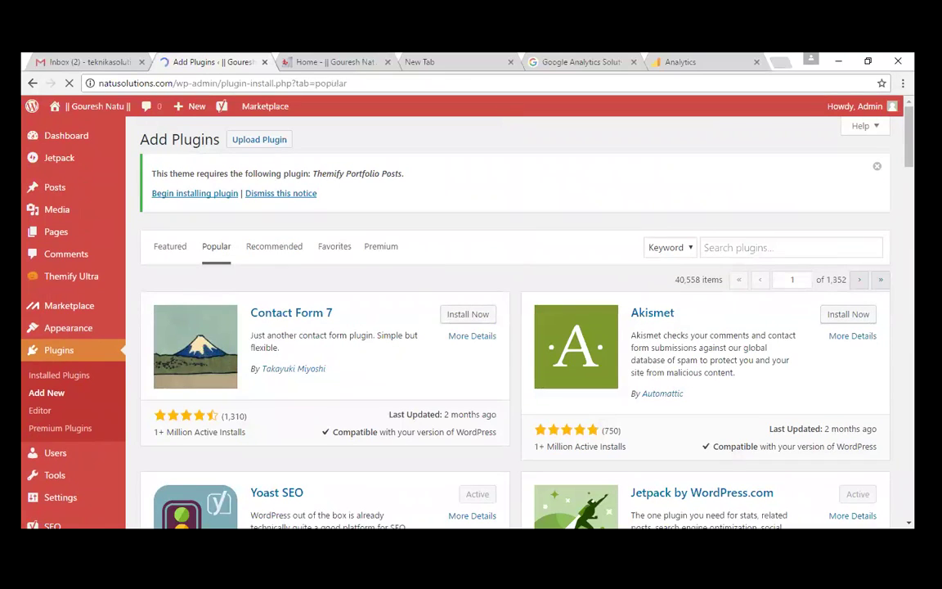
{"action": "scroll", "coordinate": [515, 319], "scroll_direction": "down", "scroll_amount": 3}
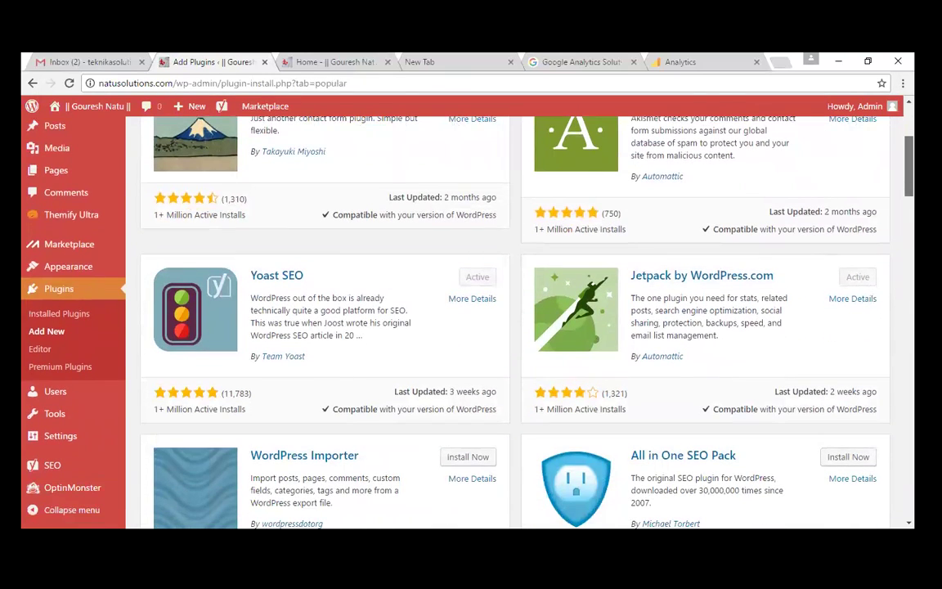
{"action": "scroll", "coordinate": [832, 182], "scroll_direction": "up", "scroll_amount": 3}
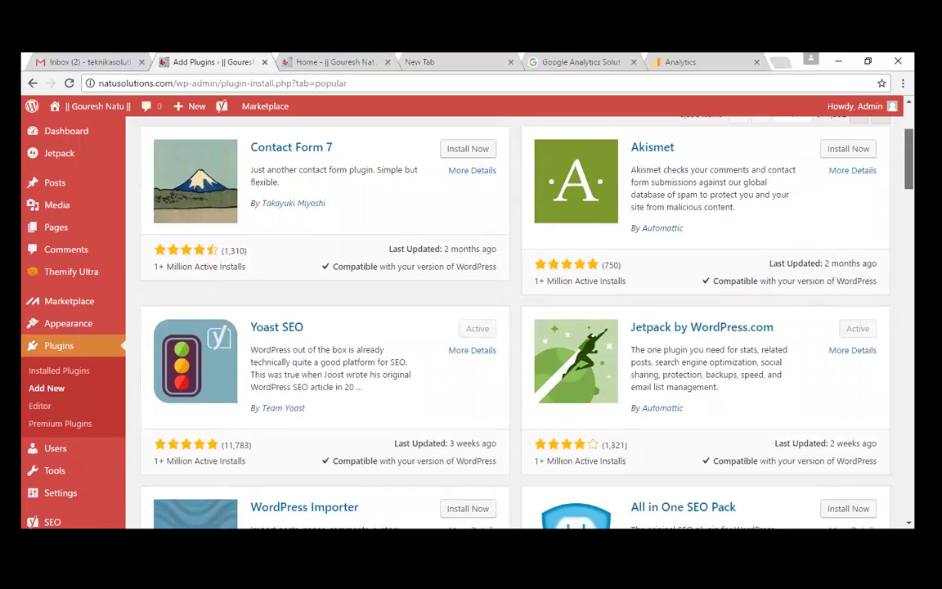
- Search plugins for 'google analytics' via the autocomplete suggestion, then capitalise it to 'Google analytics'
{"action": "left_click", "coordinate": [795, 155]}
{"action": "type", "text": "googl"}
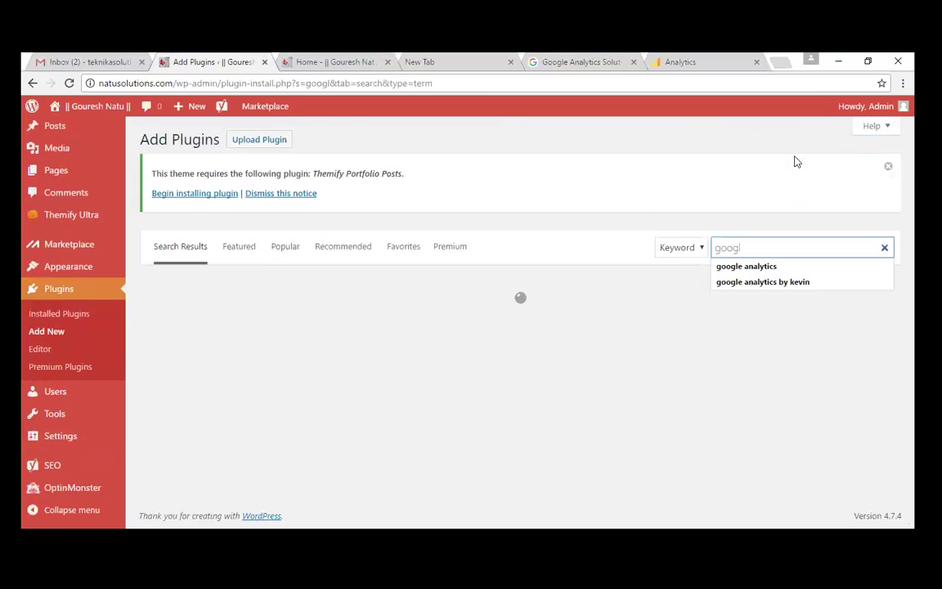
{"action": "key", "text": "Down"}
{"action": "key", "text": "Return"}
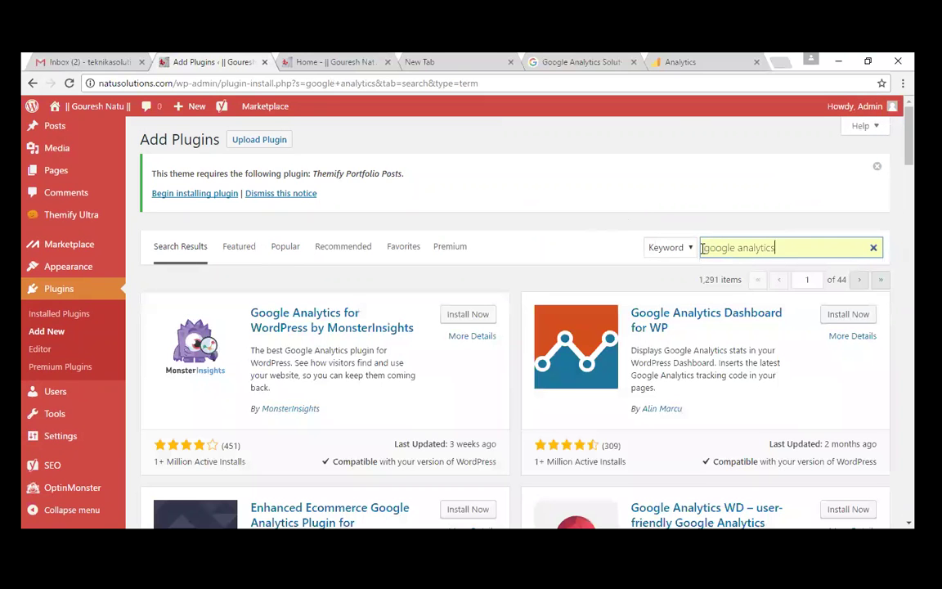
{"action": "left_click", "coordinate": [700, 248]}
{"action": "key", "text": "Delete"}
{"action": "type", "text": "G"}
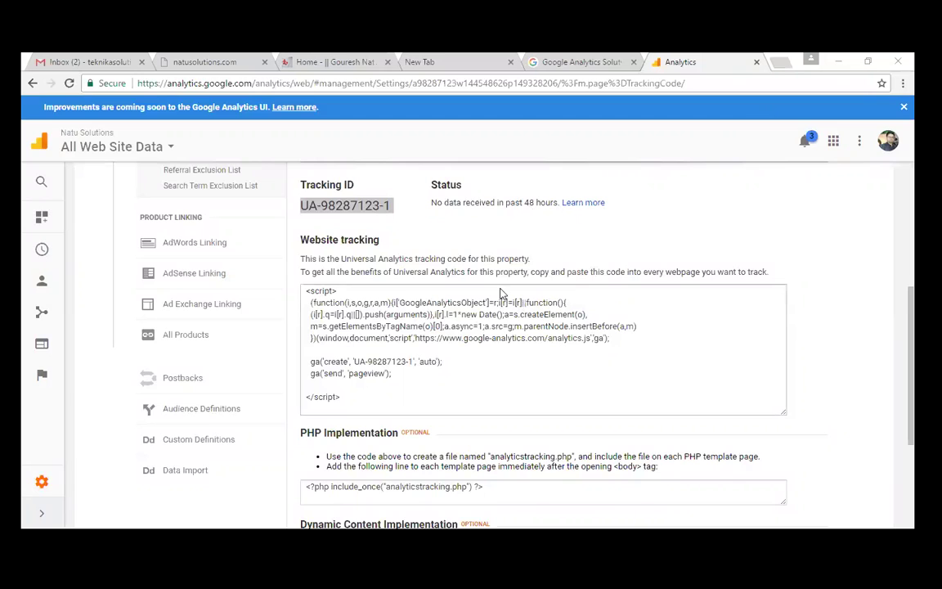
- Select the whole Tracking ID in Google Analytics and return to the natusolutions.com tab
{"action": "left_click", "coordinate": [349, 200]}
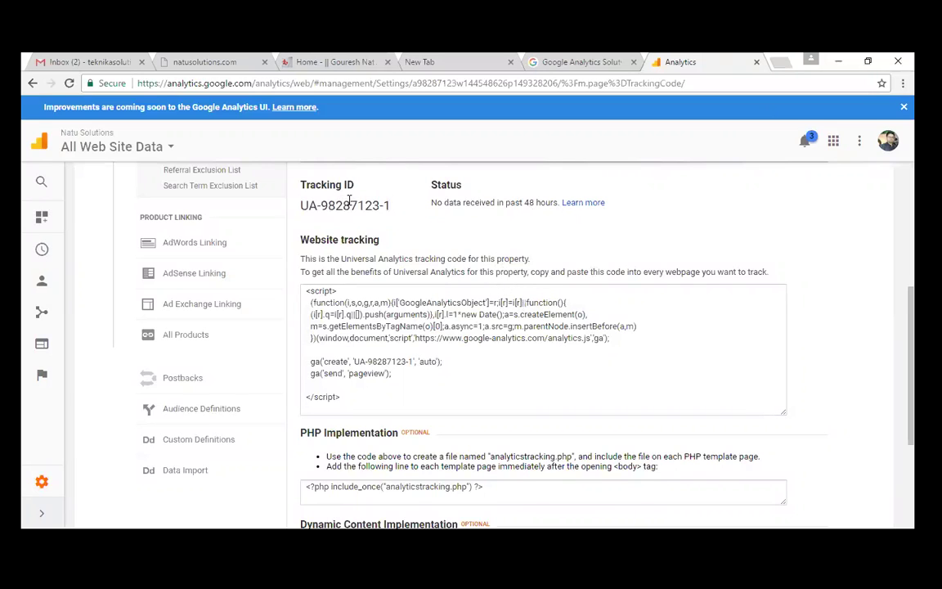
{"action": "double_click", "coordinate": [349, 200]}
{"action": "mouse_move", "coordinate": [388, 204]}
{"action": "left_mouse_down"}
{"action": "mouse_move", "coordinate": [298, 211]}
{"action": "mouse_move", "coordinate": [391, 207]}
{"action": "left_mouse_up"}
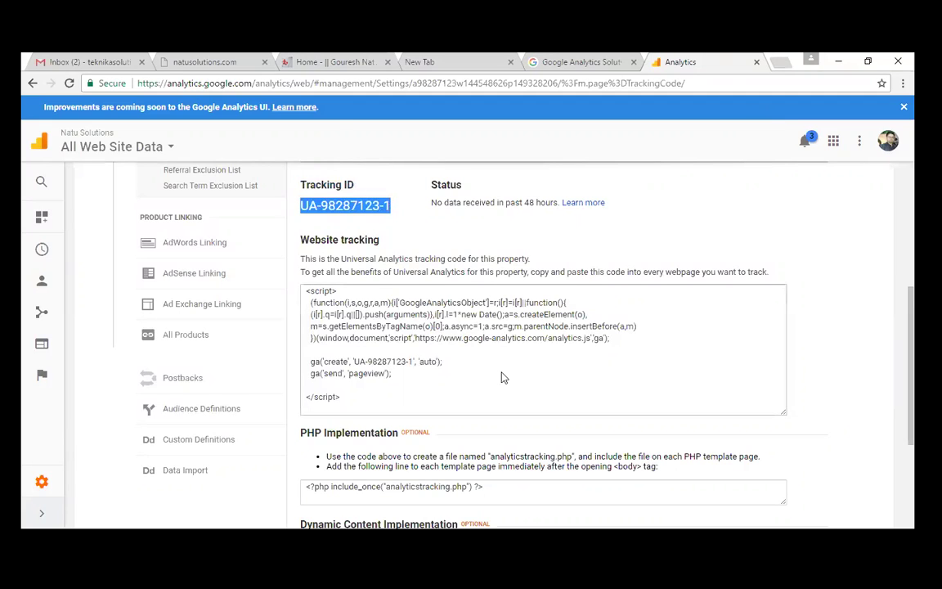
{"action": "left_click", "coordinate": [166, 58]}
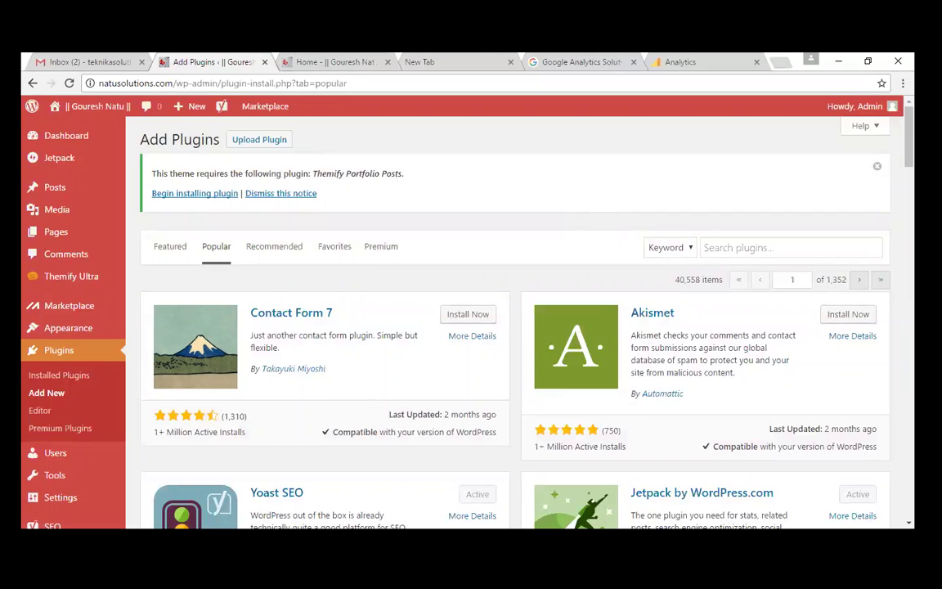
- Scroll through the Popular plugins list, then switch to the Featured plugins tab
{"action": "scroll", "coordinate": [507, 319], "scroll_direction": "down", "scroll_amount": 5}
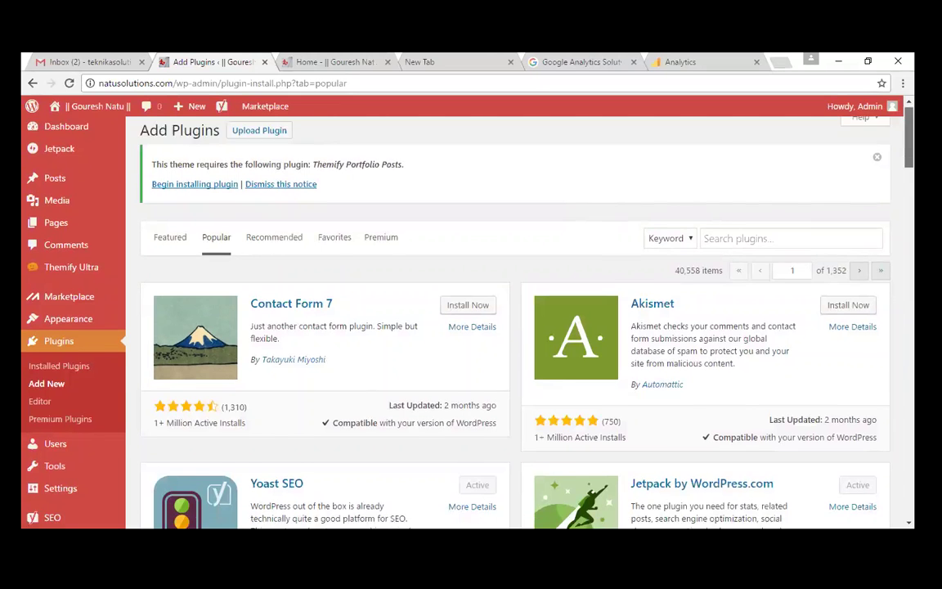
{"action": "scroll", "coordinate": [507, 319], "scroll_direction": "down", "scroll_amount": 3}
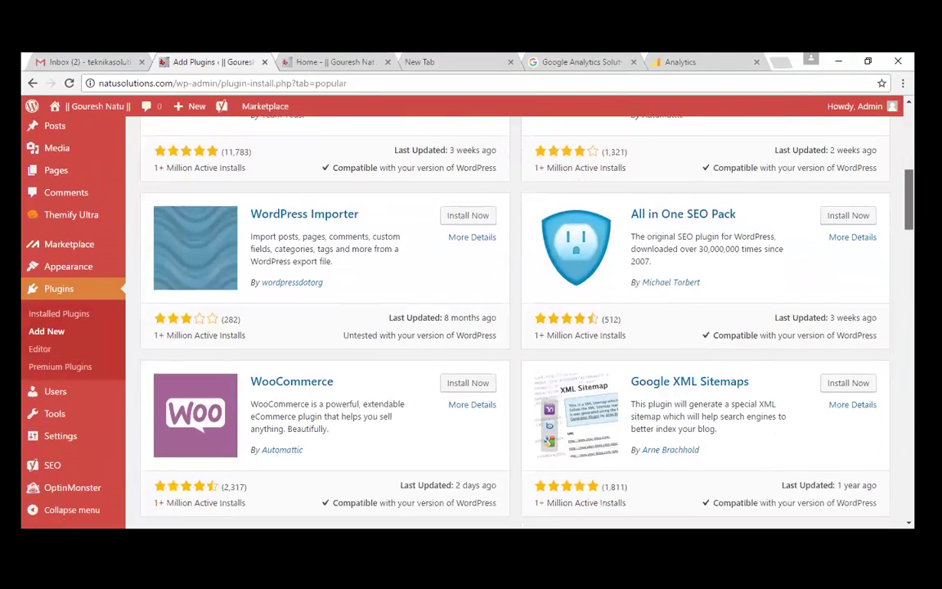
{"action": "scroll", "coordinate": [507, 319], "scroll_direction": "down", "scroll_amount": 2}
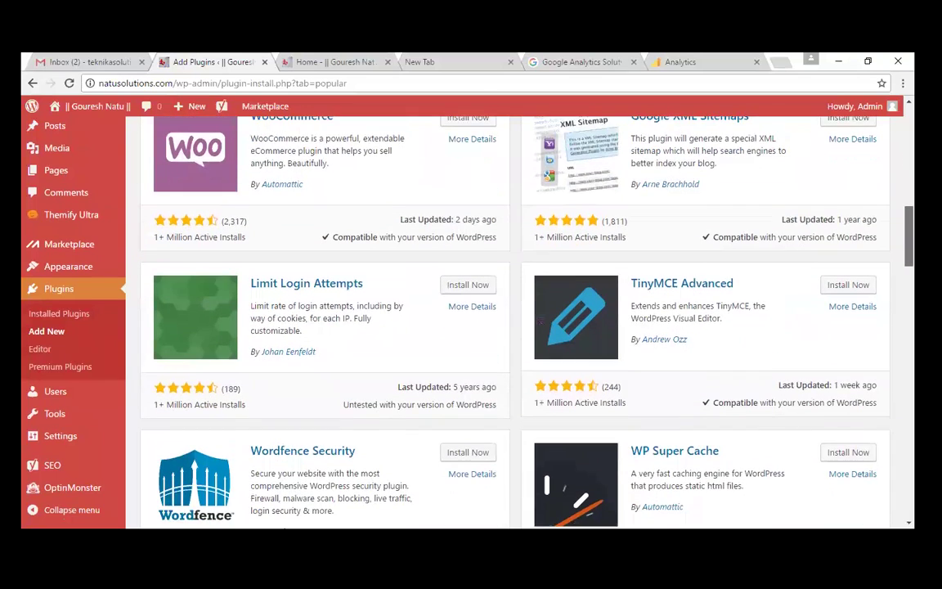
{"action": "scroll", "coordinate": [242, 246], "scroll_direction": "up", "scroll_amount": 5}
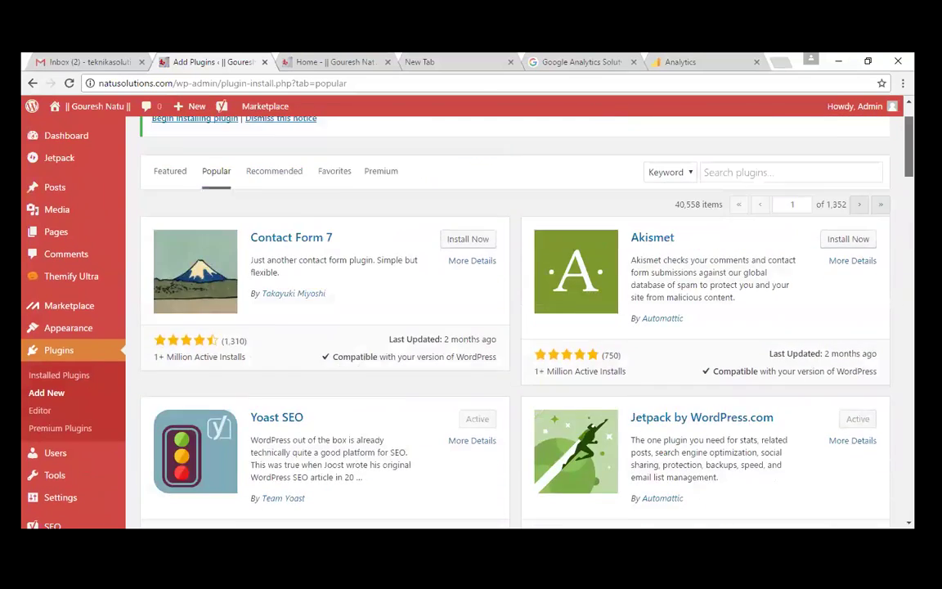
{"action": "left_click", "coordinate": [179, 251]}
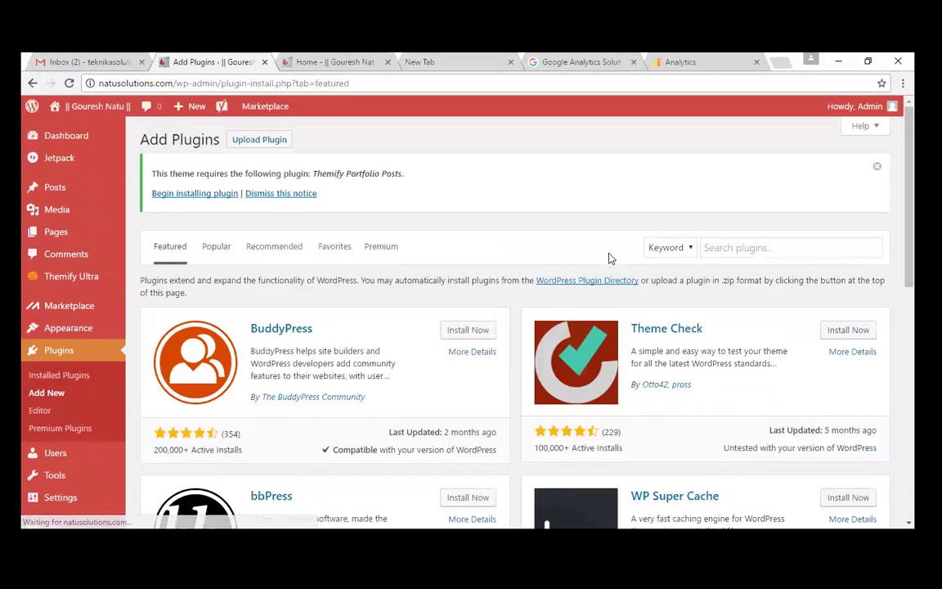
- Search plugins for 'Google analytics' using the autocomplete suggestion
{"action": "left_click", "coordinate": [781, 251]}
{"action": "type", "text": "goog"}
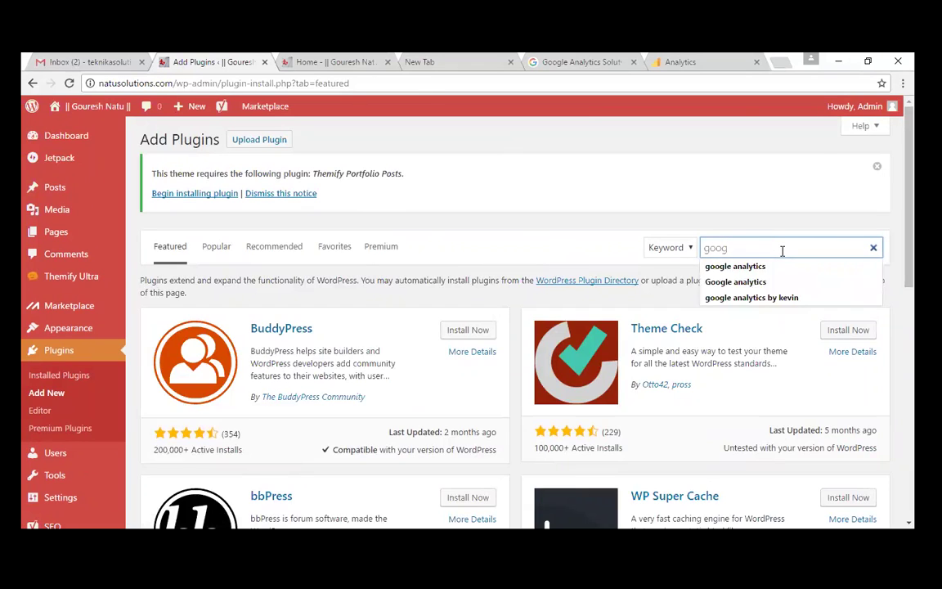
{"action": "key", "text": "Down"}
{"action": "key", "text": "Down"}
{"action": "key", "text": "Return"}
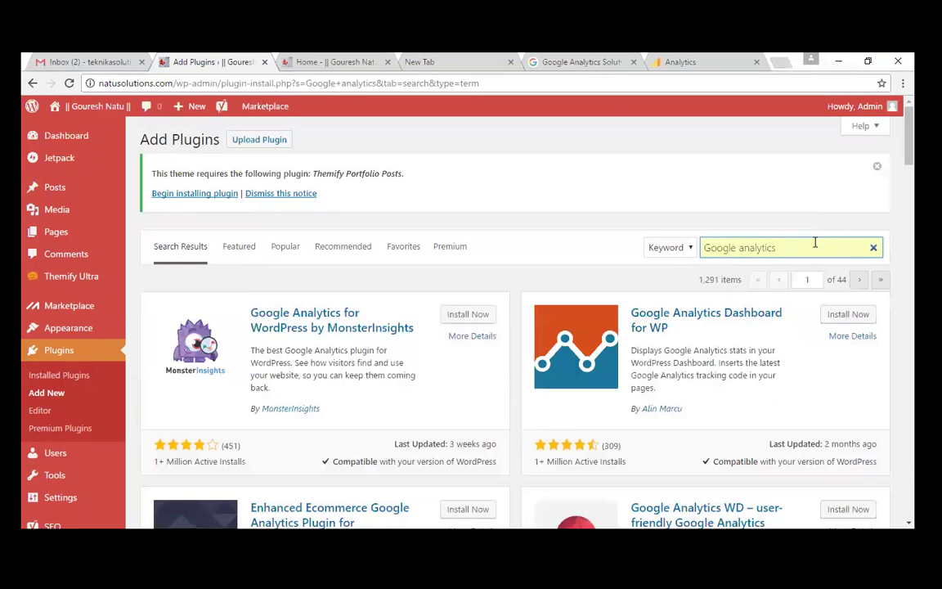
- Scroll through the Google analytics results to locate the ShareThis Google Analytics plugin
{"action": "scroll", "coordinate": [516, 319], "scroll_direction": "down", "scroll_amount": 3}
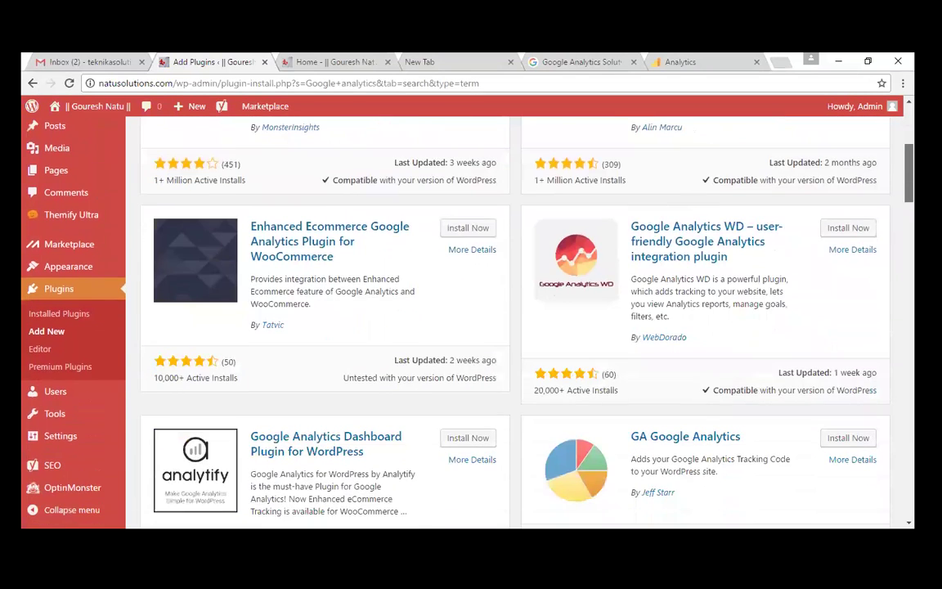
{"action": "scroll", "coordinate": [515, 319], "scroll_direction": "down", "scroll_amount": 4}
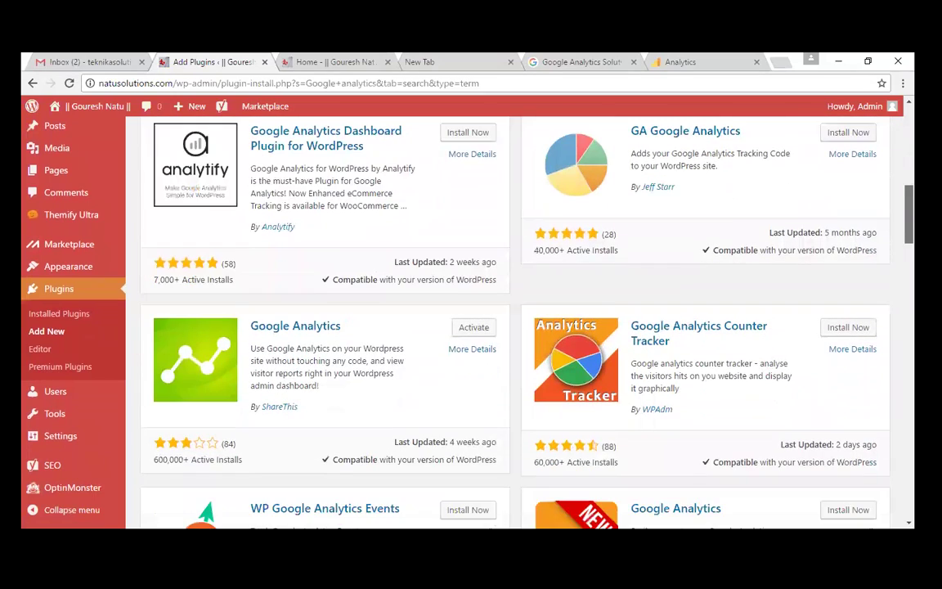
{"action": "scroll", "coordinate": [516, 319], "scroll_direction": "down", "scroll_amount": 1}
{"action": "scroll", "coordinate": [515, 319], "scroll_direction": "down", "scroll_amount": 4}
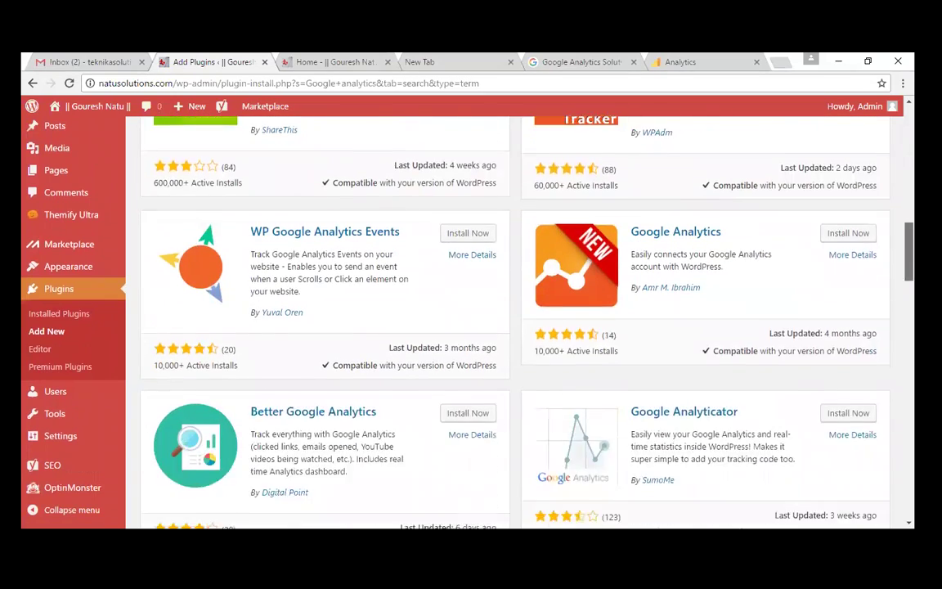
{"action": "scroll", "coordinate": [515, 319], "scroll_direction": "down", "scroll_amount": 4}
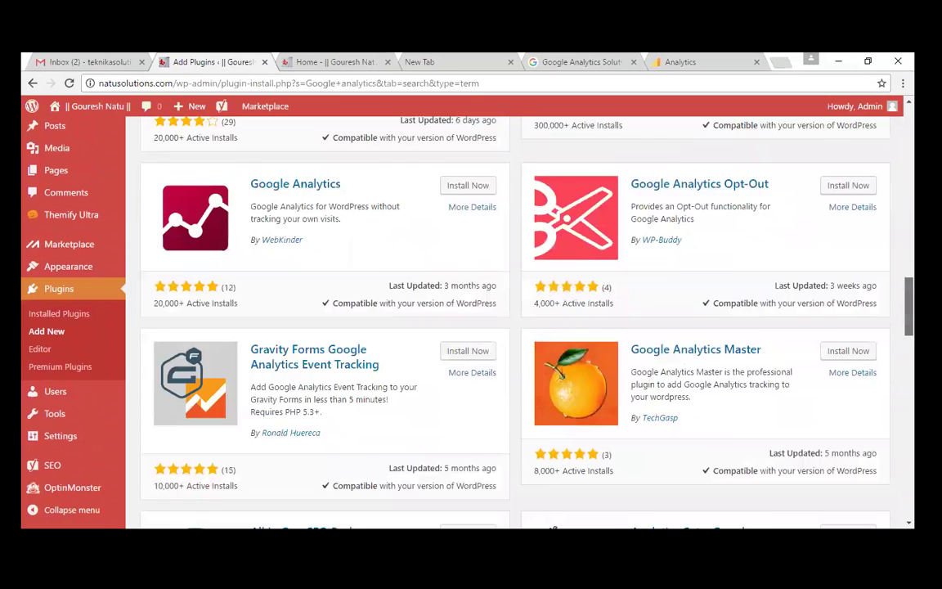
{"action": "scroll", "coordinate": [515, 319], "scroll_direction": "down", "scroll_amount": 3}
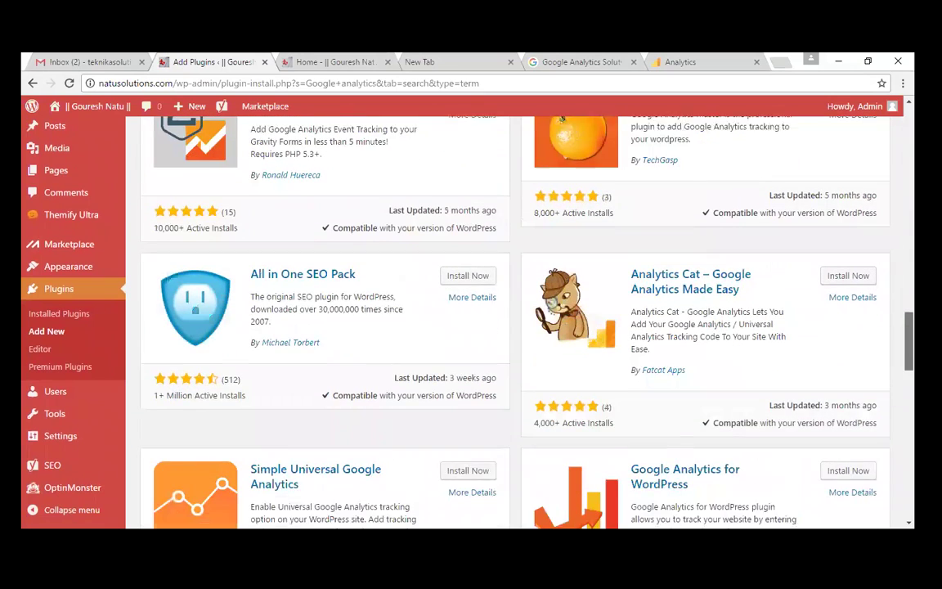
{"action": "scroll", "coordinate": [515, 319], "scroll_direction": "down", "scroll_amount": 3}
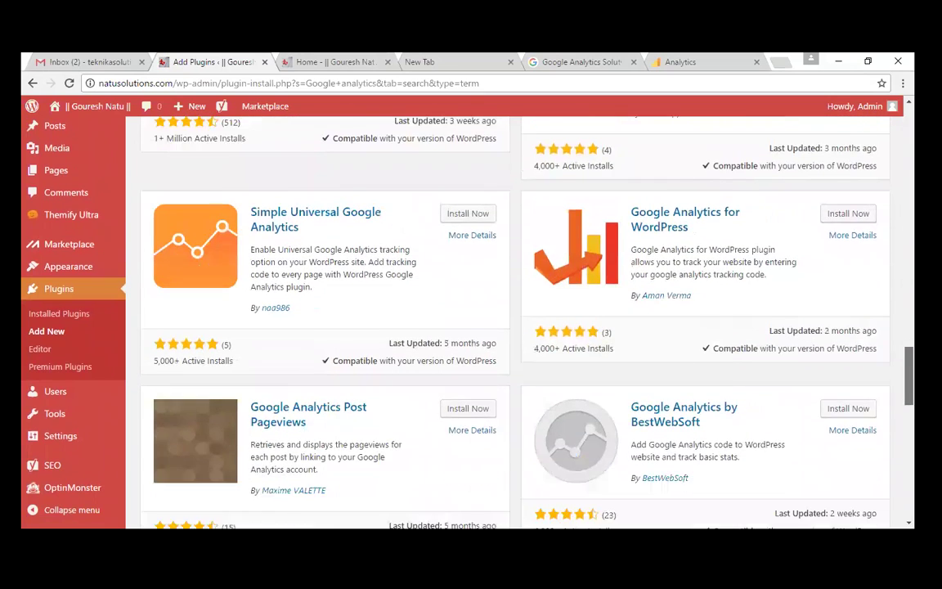
{"action": "scroll", "coordinate": [893, 464], "scroll_direction": "down", "scroll_amount": 3}
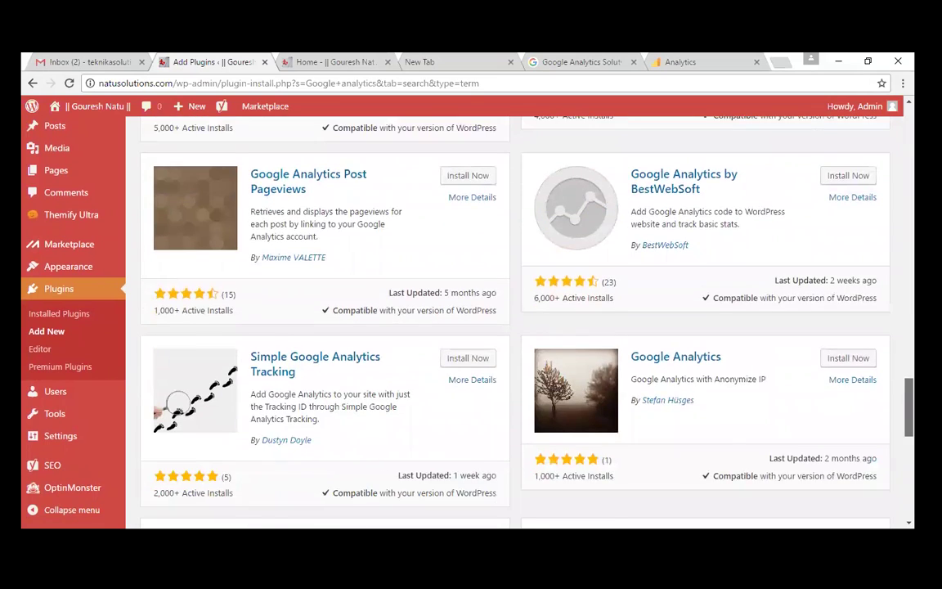
{"action": "scroll", "coordinate": [515, 319], "scroll_direction": "down", "scroll_amount": 4}
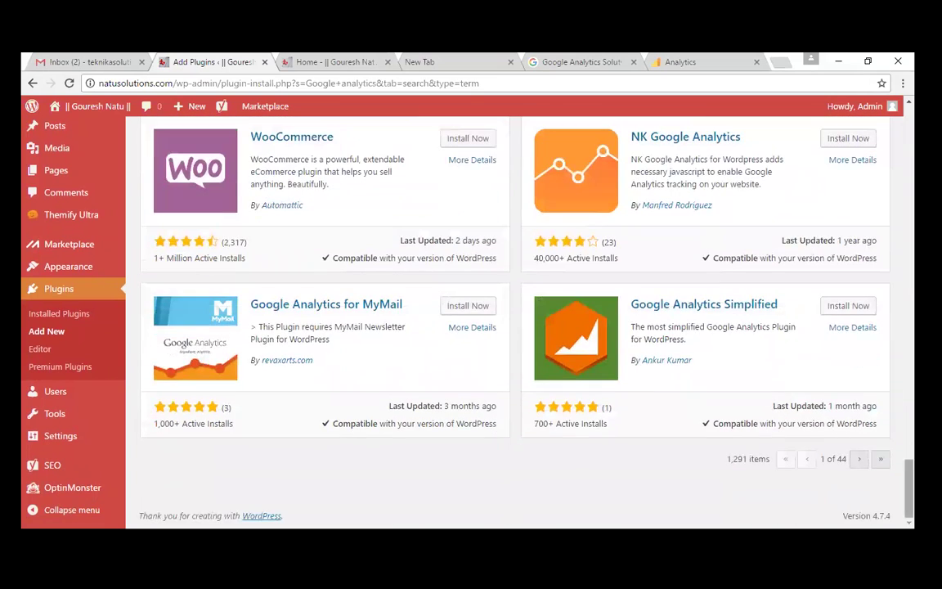
{"action": "scroll", "coordinate": [515, 319], "scroll_direction": "up", "scroll_amount": 2}
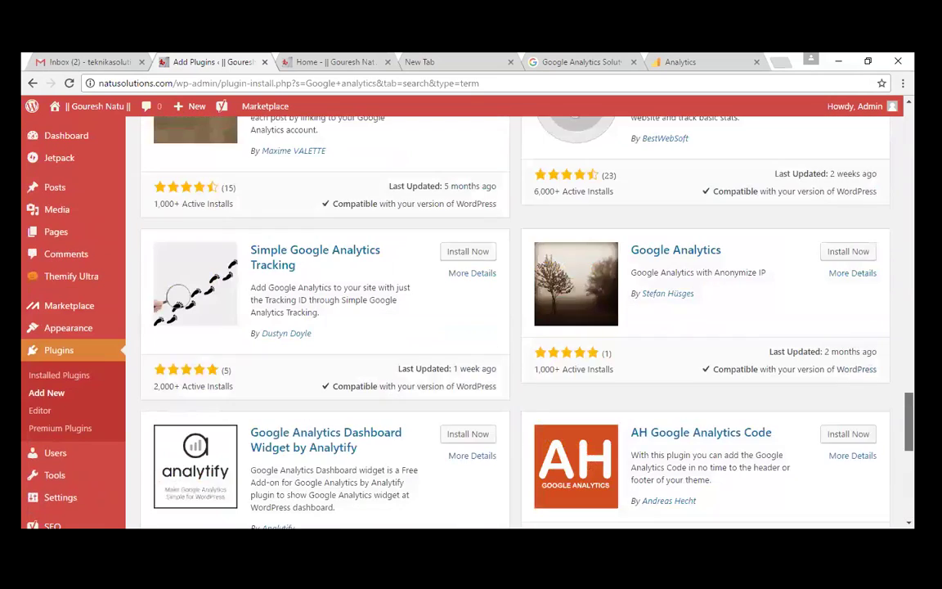
{"action": "scroll", "coordinate": [515, 319], "scroll_direction": "up", "scroll_amount": 10}
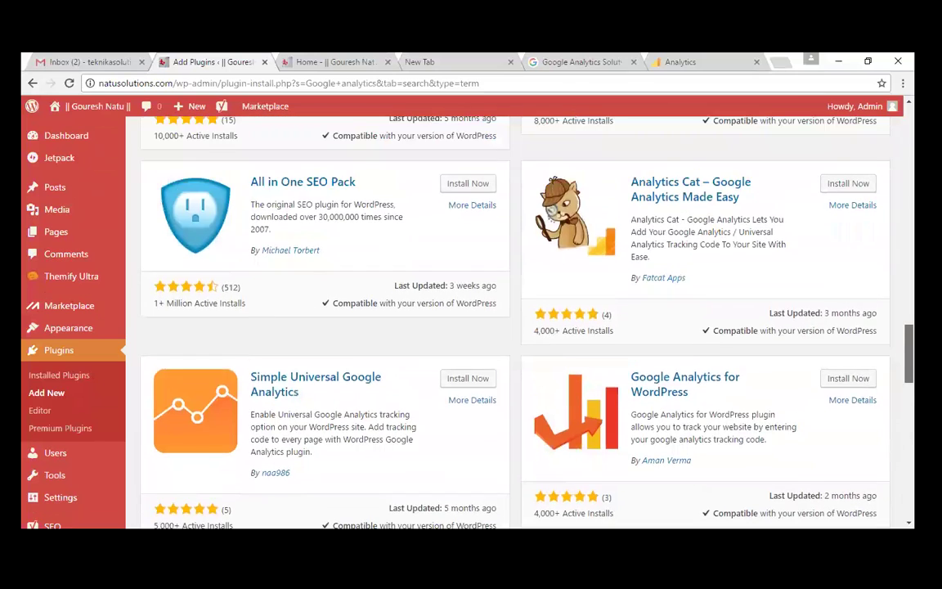
{"action": "scroll", "coordinate": [772, 237], "scroll_direction": "up", "scroll_amount": 5}
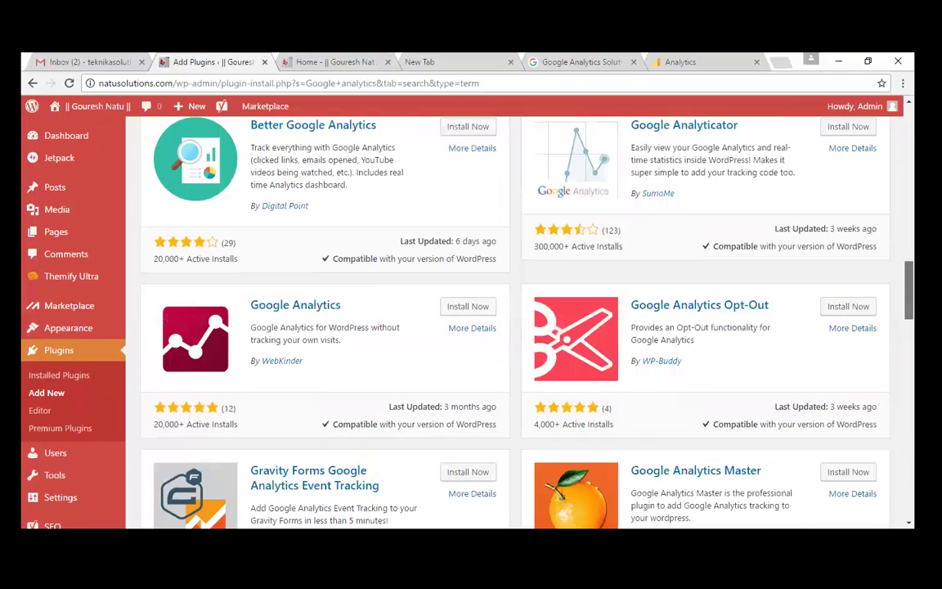
{"action": "scroll", "coordinate": [463, 278], "scroll_direction": "up", "scroll_amount": 5}
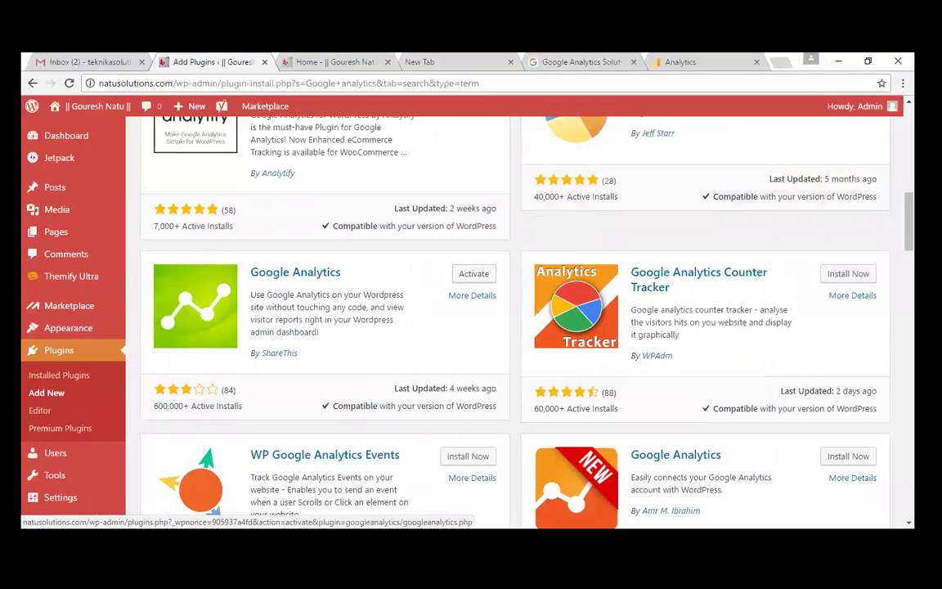
{"action": "scroll", "coordinate": [474, 211], "scroll_direction": "up", "scroll_amount": 3}
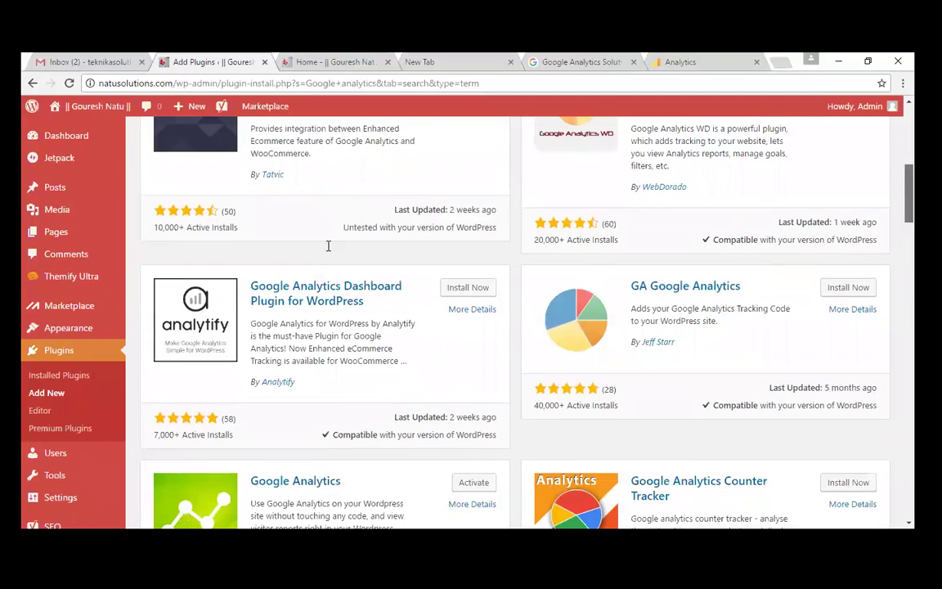
{"action": "scroll", "coordinate": [327, 246], "scroll_direction": "down", "scroll_amount": 4}
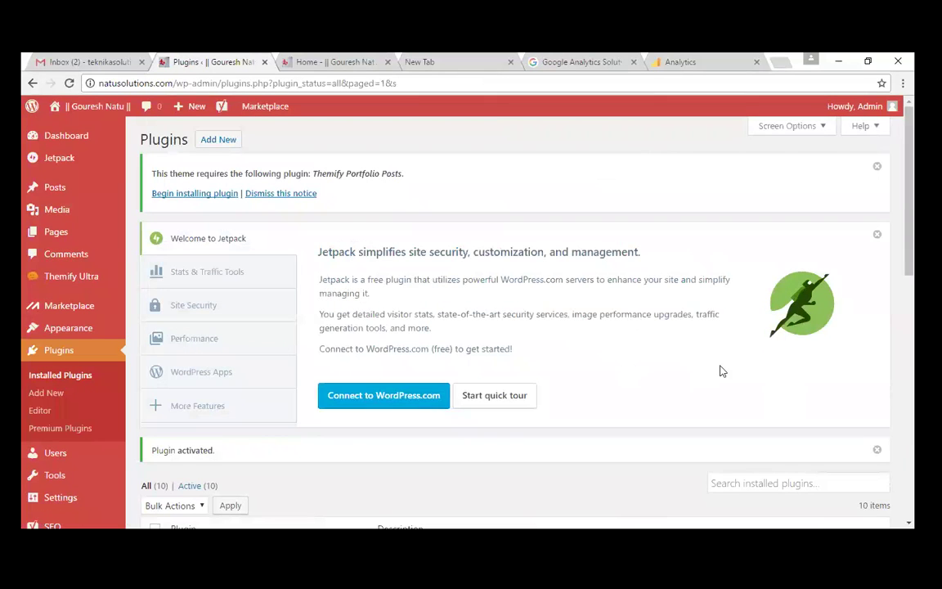
- Scroll the Installed Plugins list and open Settings under Google Analytics
{"action": "scroll", "coordinate": [718, 368], "scroll_direction": "down", "scroll_amount": 3}
{"action": "scroll", "coordinate": [515, 327], "scroll_direction": "down", "scroll_amount": 2}
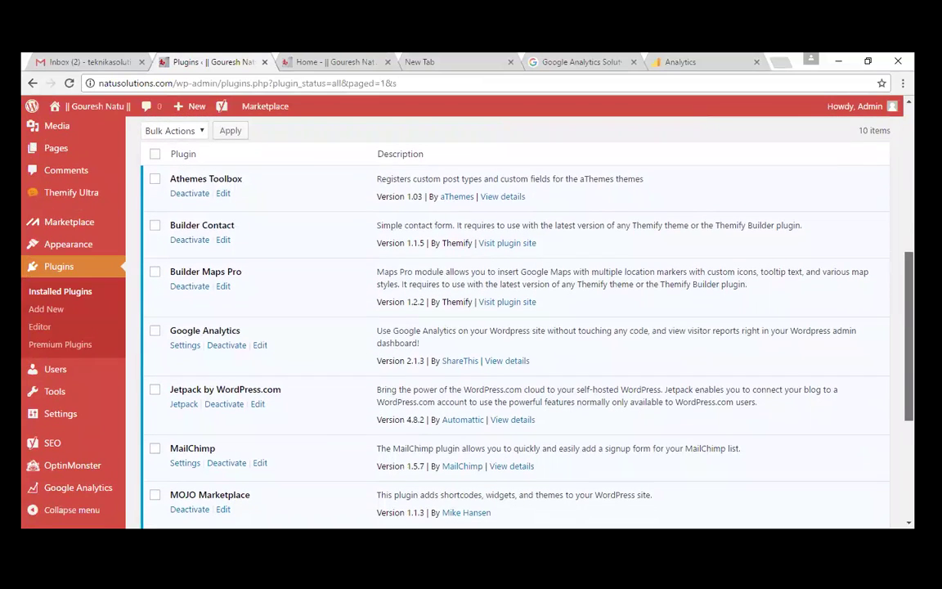
{"action": "left_click", "coordinate": [185, 345]}
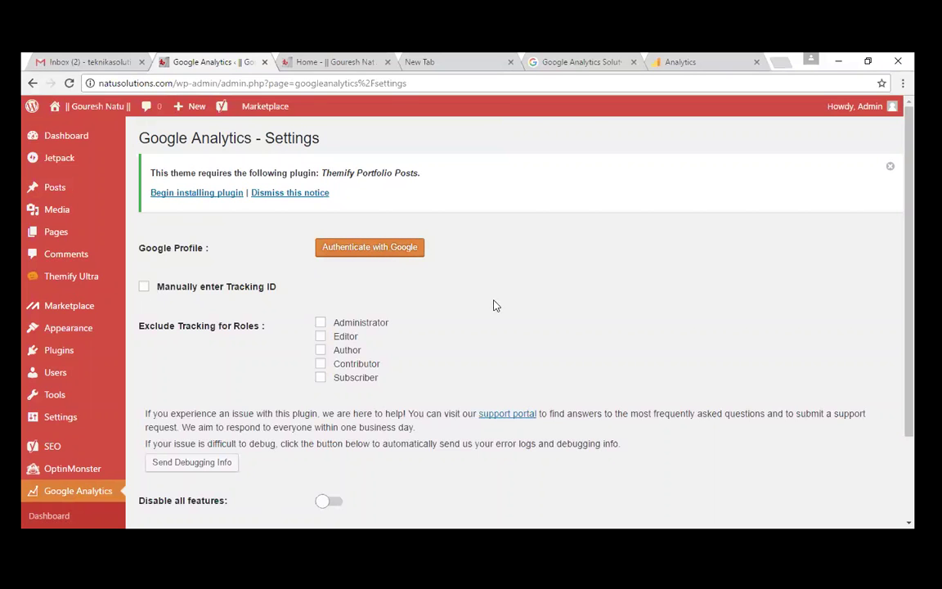
- Choose 'Authenticate with Google' on the Google Analytics Settings page
{"action": "left_click", "coordinate": [365, 248]}
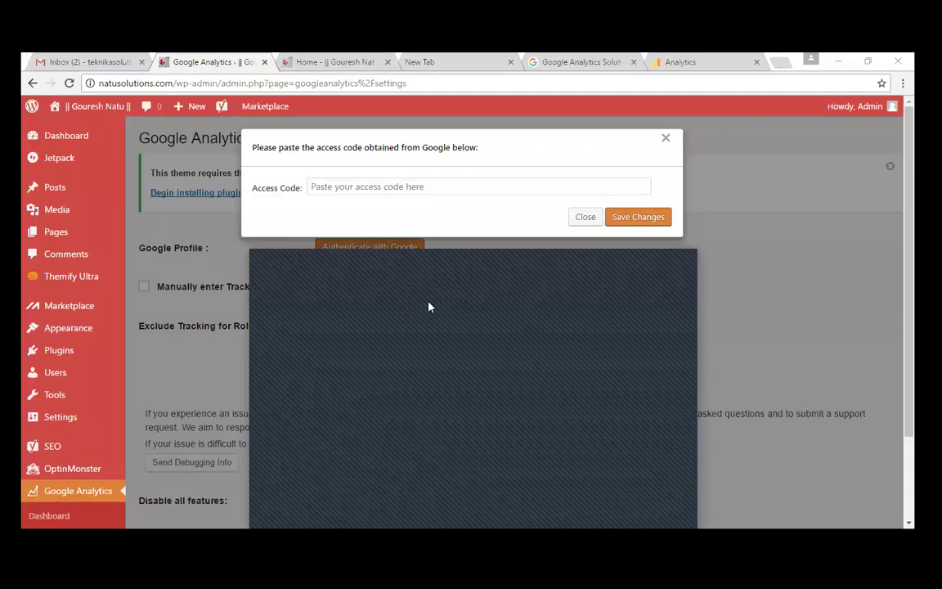
- Paste the Google access code into the Access Code field
{"action": "left_click", "coordinate": [418, 187]}
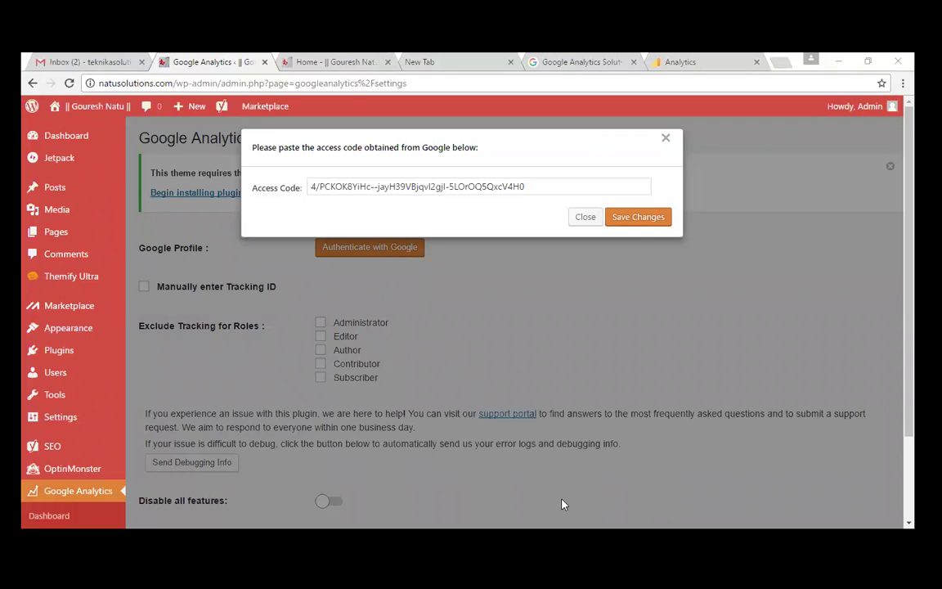
{"action": "key", "text": "alt+Tab"}
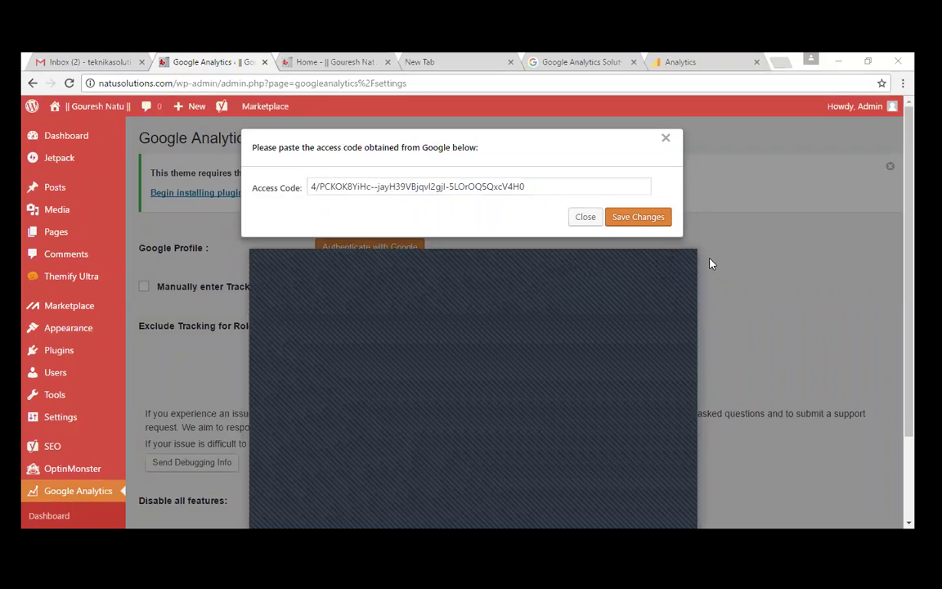
- Clear the pasted access code and close the Access Code dialog without saving
{"action": "left_click", "coordinate": [684, 259]}
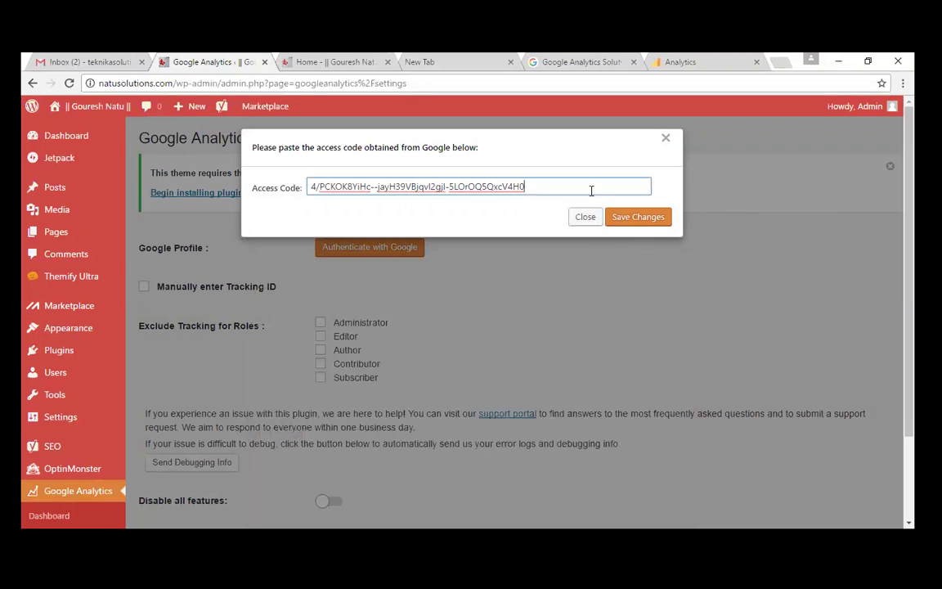
{"action": "triple_click", "coordinate": [592, 179]}
{"action": "key", "text": "BackSpace"}
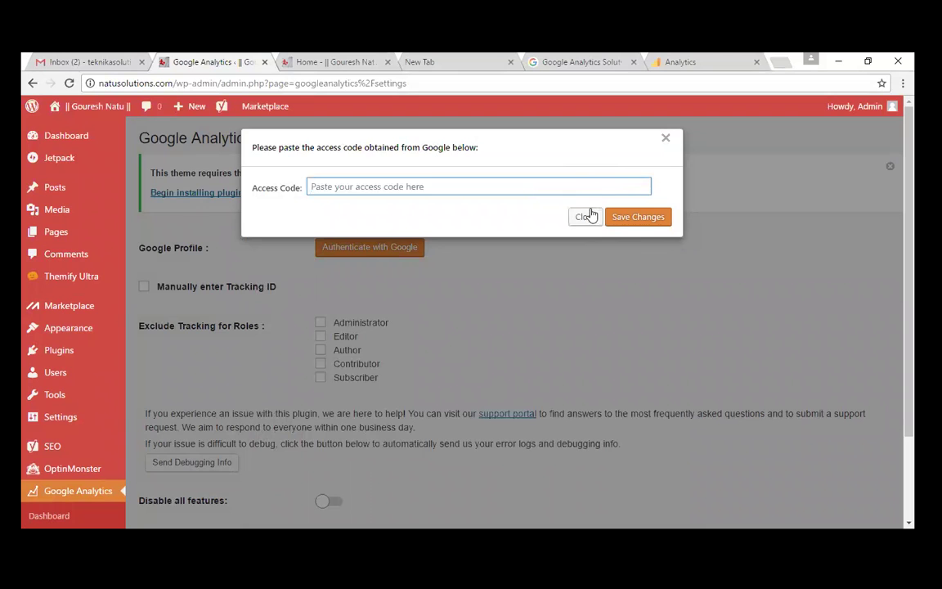
{"action": "left_click", "coordinate": [588, 216]}
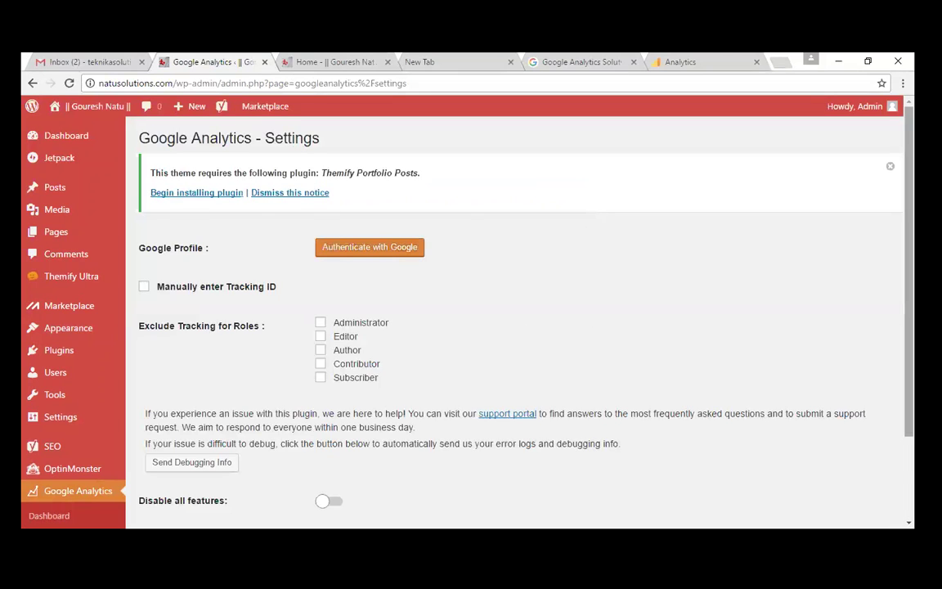
{"action": "scroll", "coordinate": [512, 355], "scroll_direction": "down", "scroll_amount": 3}
{"action": "scroll", "coordinate": [446, 286], "scroll_direction": "up", "scroll_amount": 3}
{"action": "scroll", "coordinate": [512, 327], "scroll_direction": "down", "scroll_amount": 3}
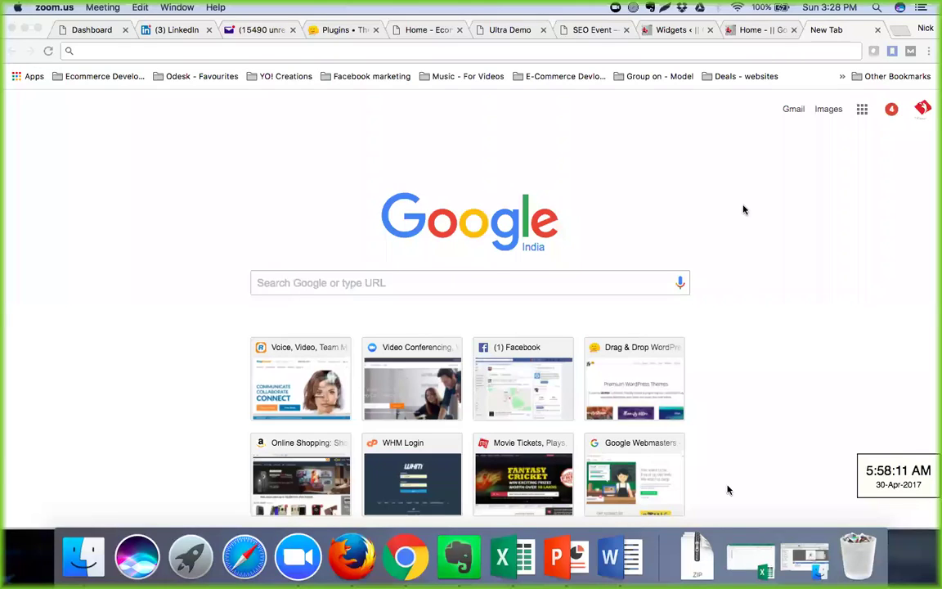
- Move from the Home tab to the Widgets admin tab and open Google Analytics from the sidebar
{"action": "left_click", "coordinate": [756, 32]}
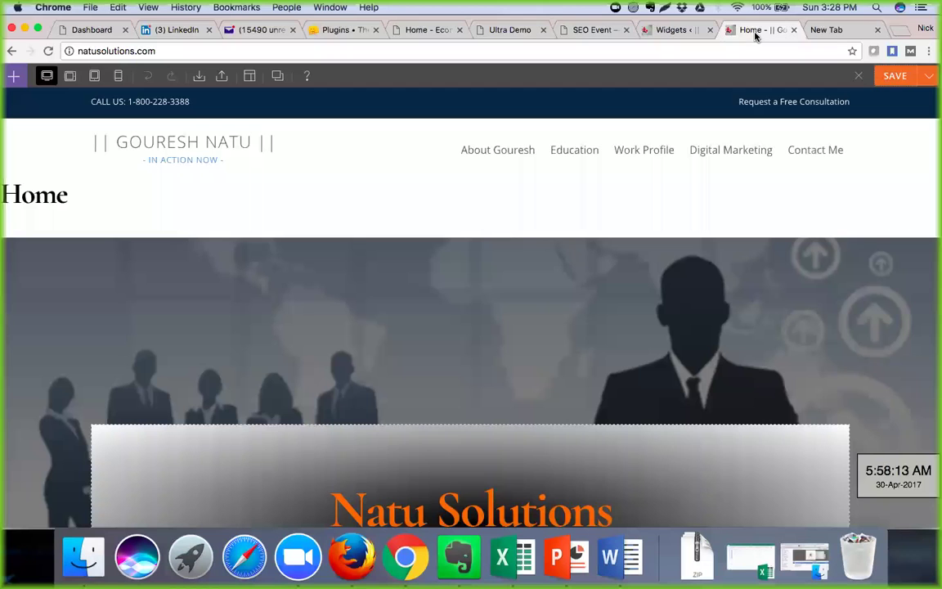
{"action": "left_click", "coordinate": [674, 31]}
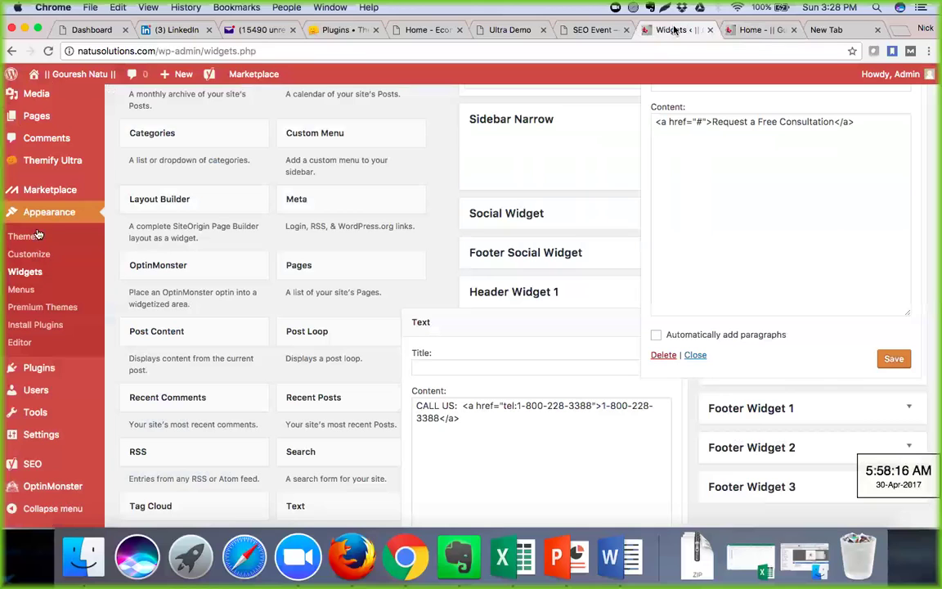
{"action": "left_click", "coordinate": [49, 51]}
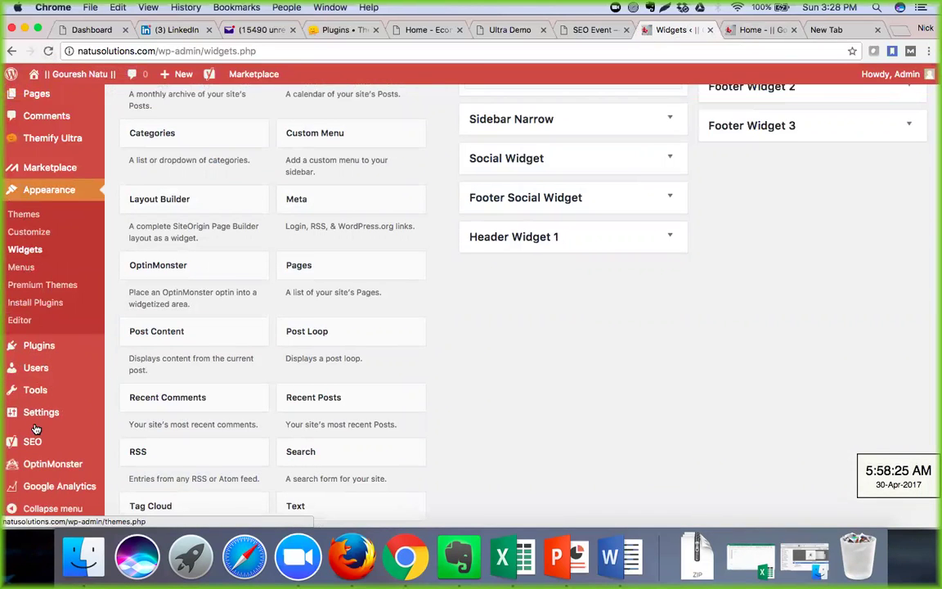
{"action": "scroll", "coordinate": [36, 434], "scroll_direction": "down", "scroll_amount": 1}
{"action": "left_click", "coordinate": [41, 485]}
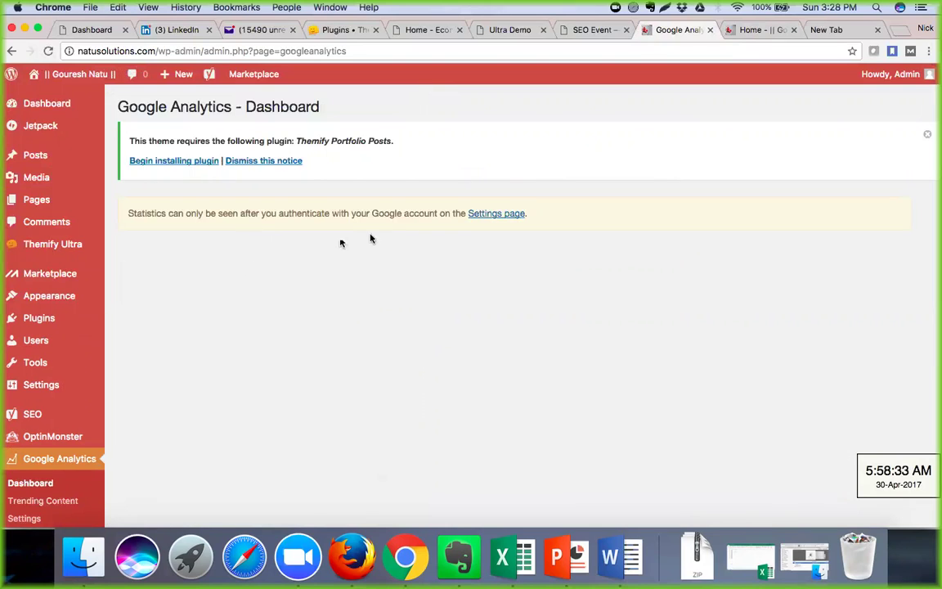
- Enable manual Tracking ID entry in the Google Analytics settings, accepting the warning
{"action": "left_click", "coordinate": [484, 214]}
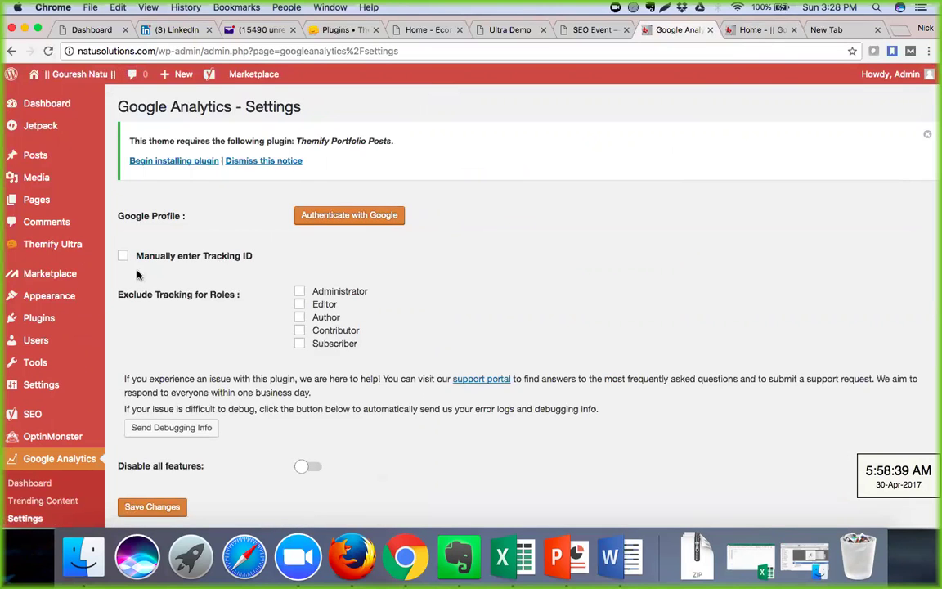
{"action": "left_click", "coordinate": [123, 256]}
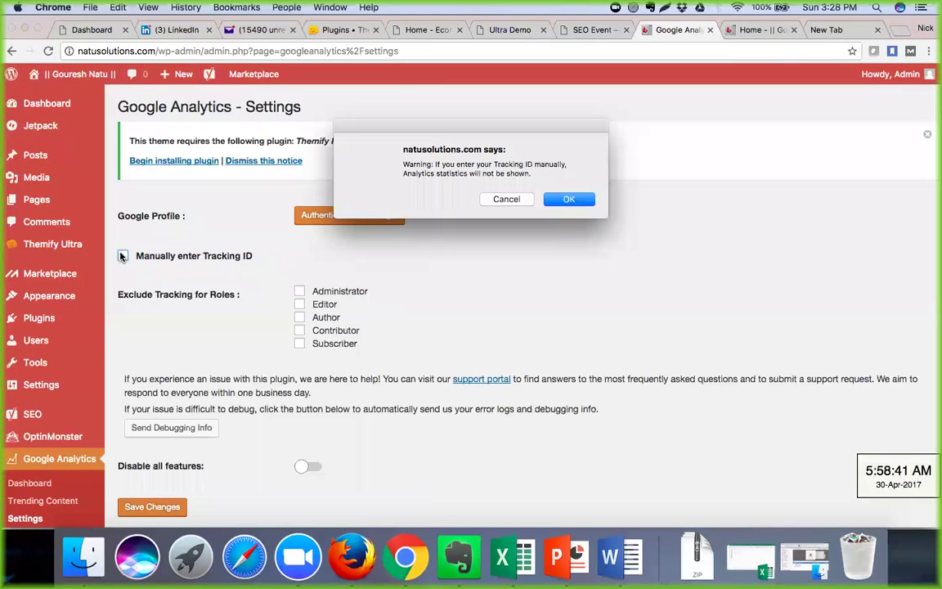
{"action": "left_click", "coordinate": [568, 201]}
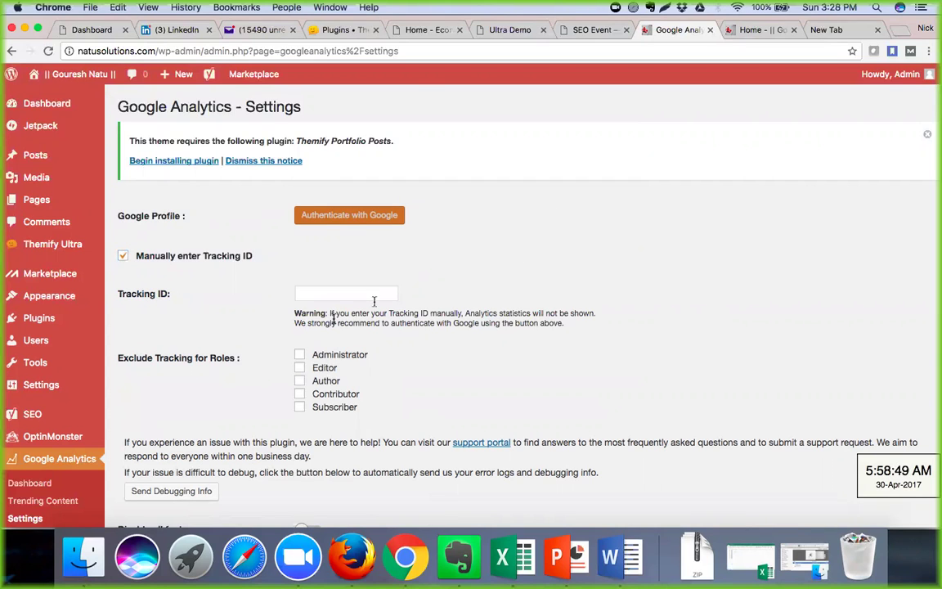
- Go to the Plugins > Add New page
{"action": "scroll", "coordinate": [33, 450], "scroll_direction": "down", "scroll_amount": 2}
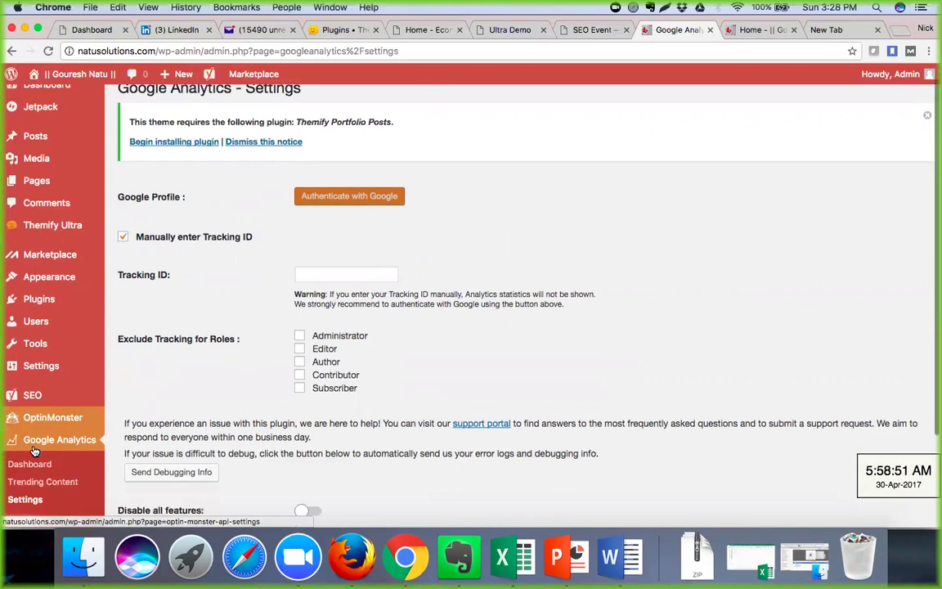
{"action": "scroll", "coordinate": [34, 449], "scroll_direction": "down", "scroll_amount": 1}
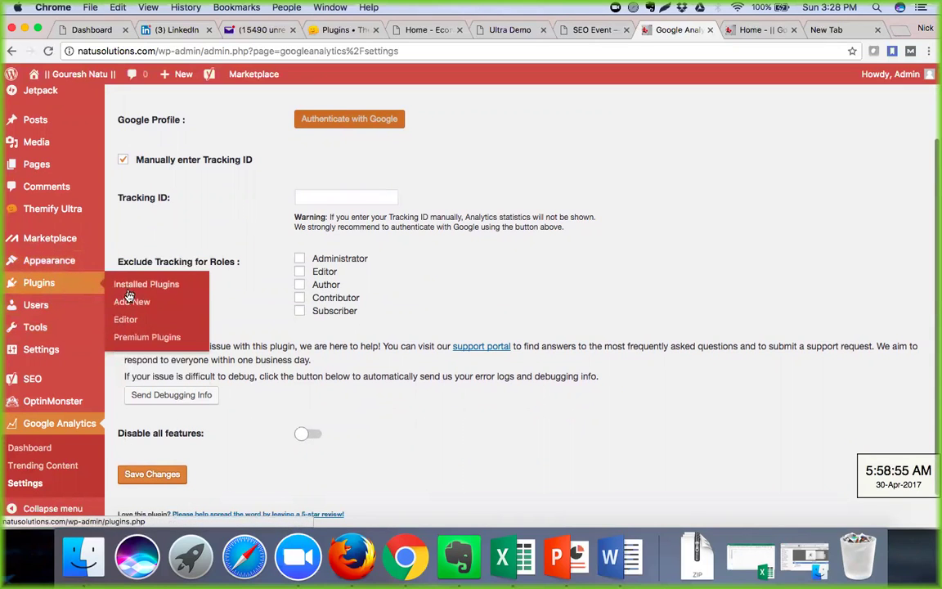
{"action": "left_click", "coordinate": [129, 302]}
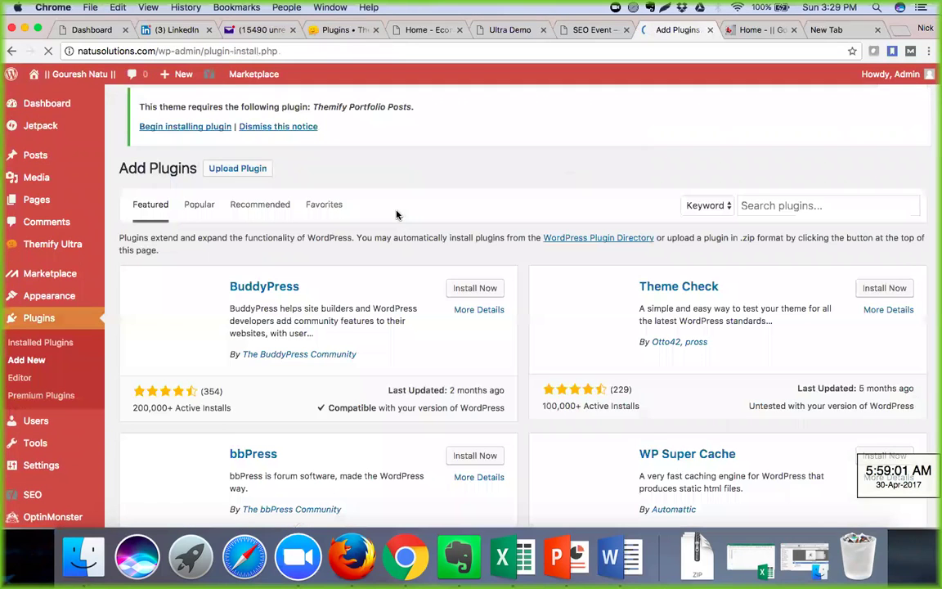
- Search plugins for 'Google Analytics', browse the results, then go to Installed Plugins
{"action": "left_click", "coordinate": [744, 215]}
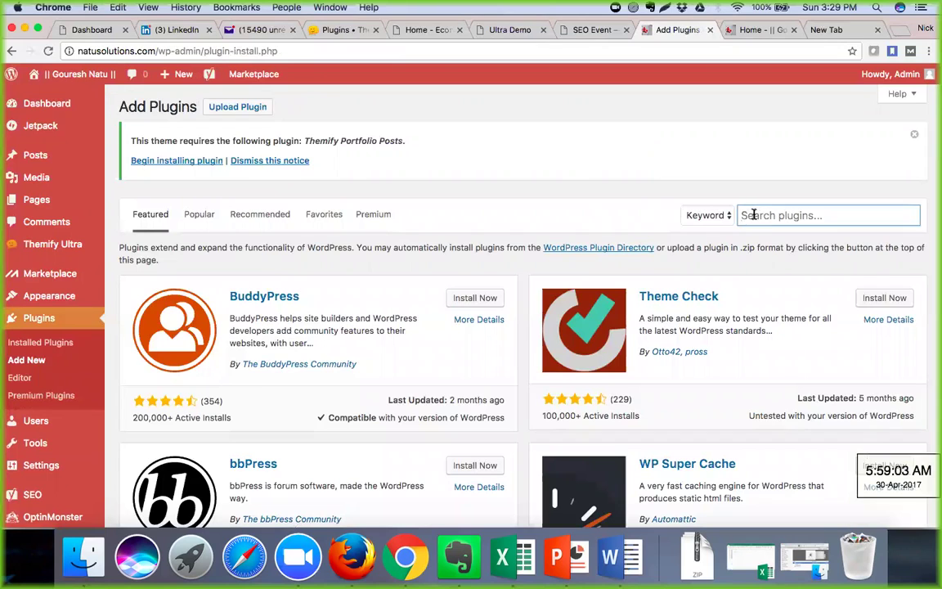
{"action": "type", "text": "G"}
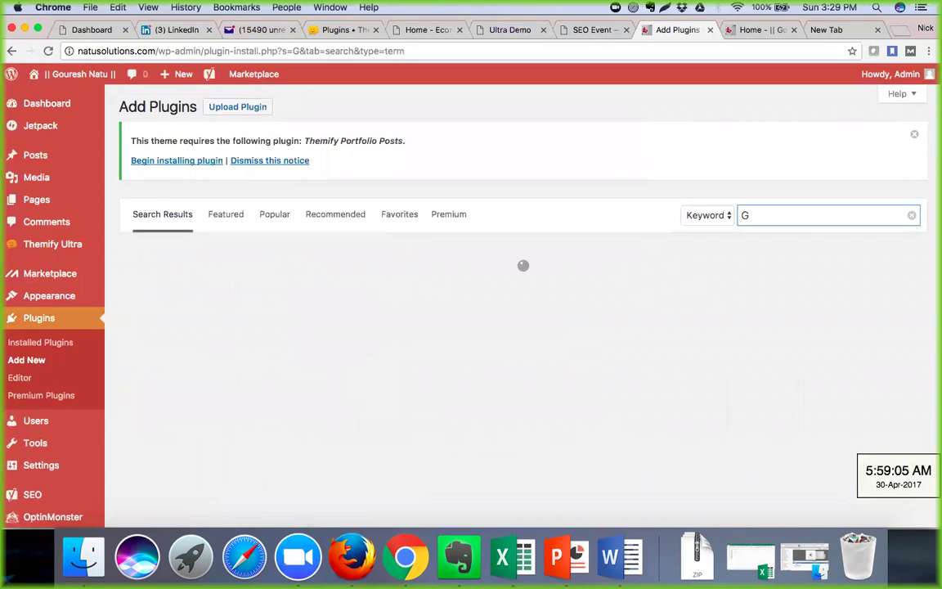
{"action": "type", "text": "oogle Ana"}
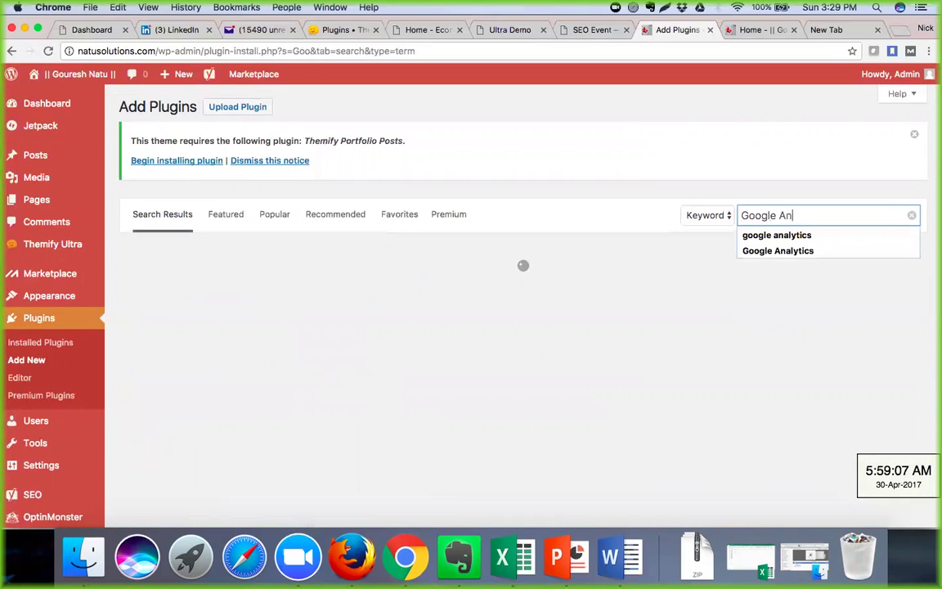
{"action": "type", "text": "lytics"}
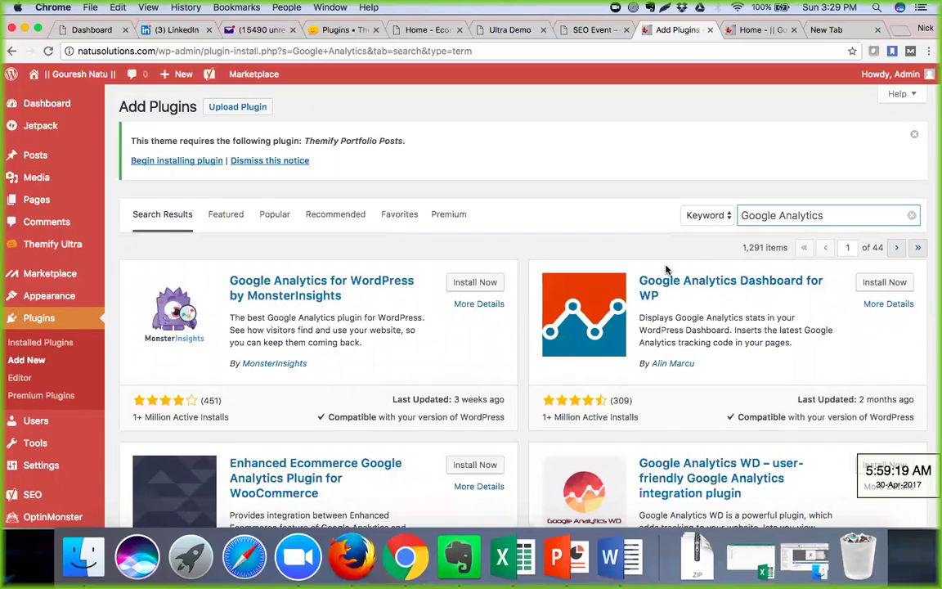
{"action": "scroll", "coordinate": [505, 395], "scroll_direction": "down", "scroll_amount": 5}
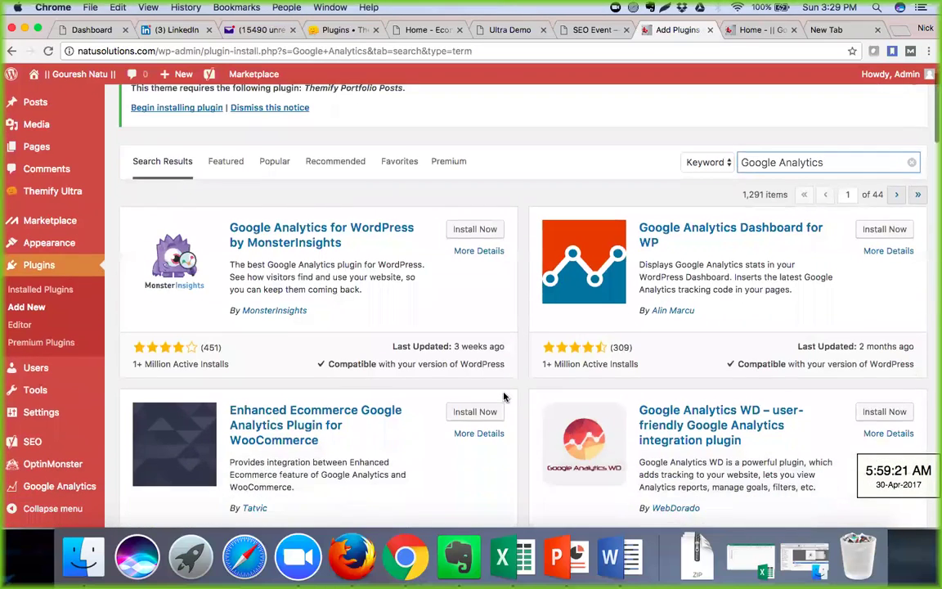
{"action": "scroll", "coordinate": [504, 396], "scroll_direction": "down", "scroll_amount": 1}
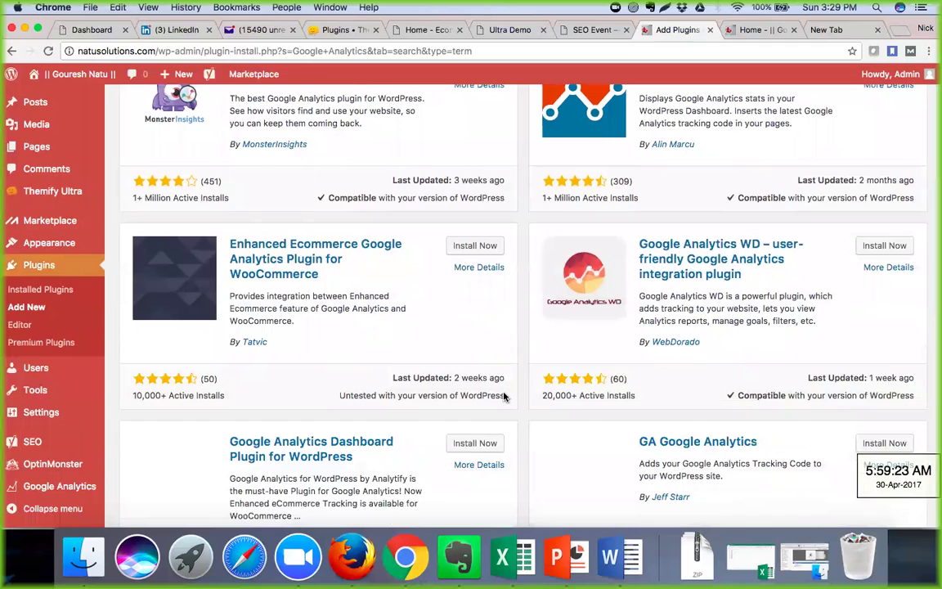
{"action": "scroll", "coordinate": [505, 396], "scroll_direction": "down", "scroll_amount": 5}
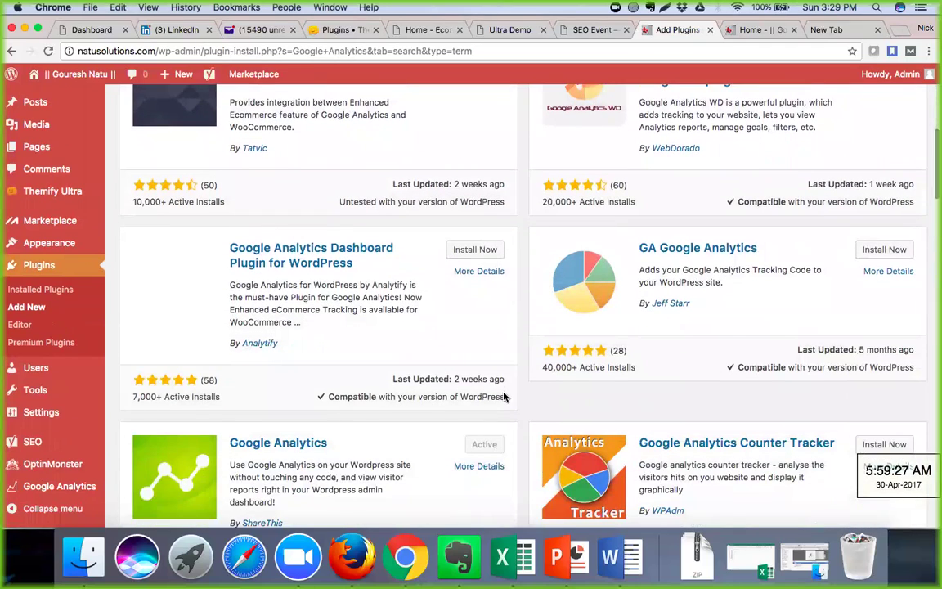
{"action": "scroll", "coordinate": [505, 397], "scroll_direction": "down", "scroll_amount": 4}
{"action": "scroll", "coordinate": [503, 396], "scroll_direction": "down", "scroll_amount": 4}
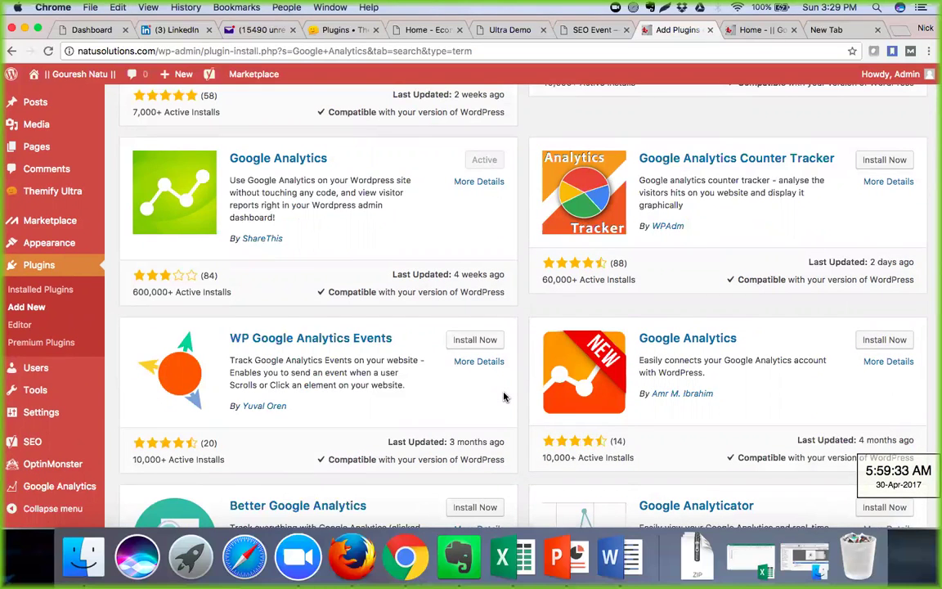
{"action": "scroll", "coordinate": [504, 397], "scroll_direction": "down", "scroll_amount": 2}
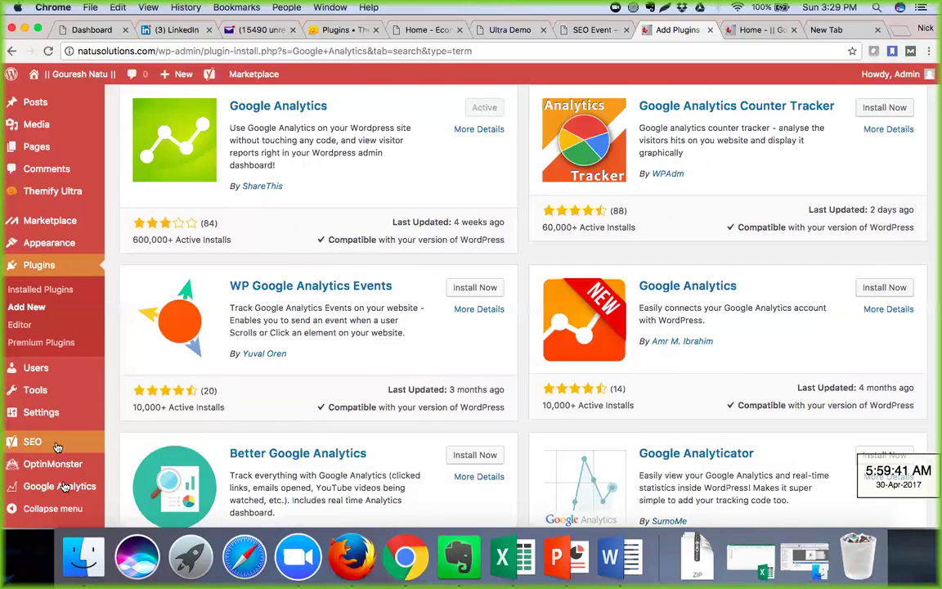
{"action": "left_click", "coordinate": [45, 266]}
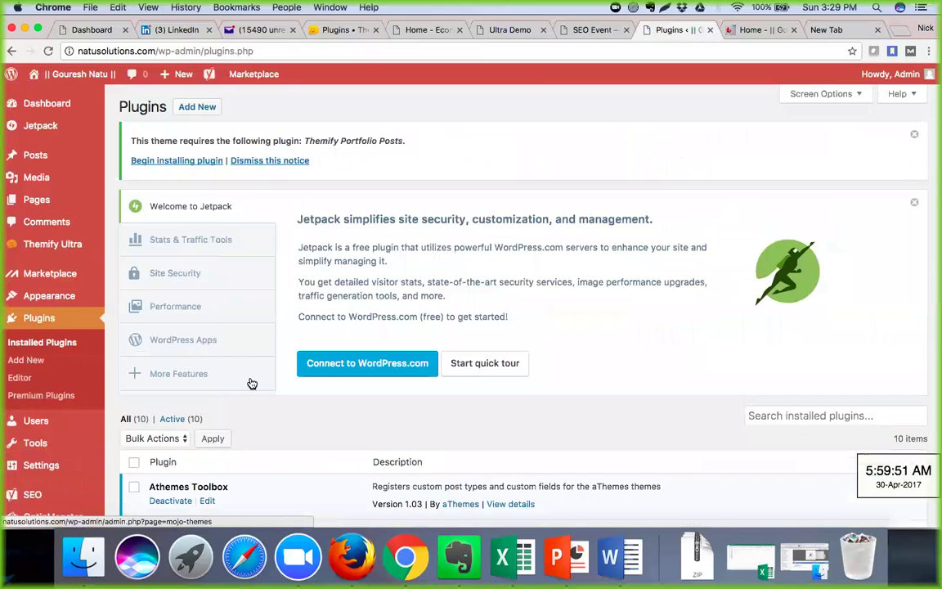
- Deactivate and delete the ShareThis Google Analytics plugin and its data, then go to Add Plugins
{"action": "scroll", "coordinate": [250, 382], "scroll_direction": "down", "scroll_amount": 5}
{"action": "scroll", "coordinate": [250, 380], "scroll_direction": "down", "scroll_amount": 3}
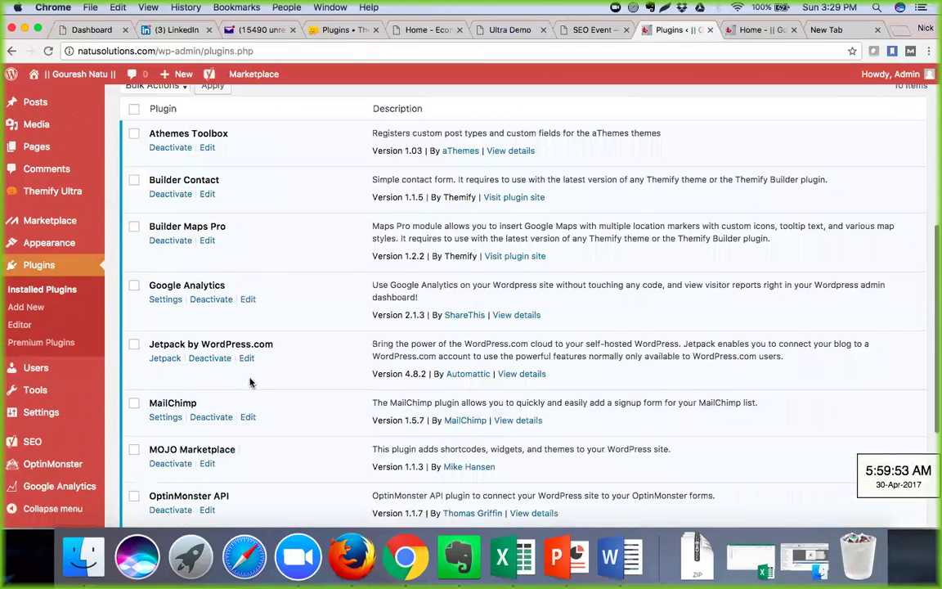
{"action": "left_click", "coordinate": [213, 299]}
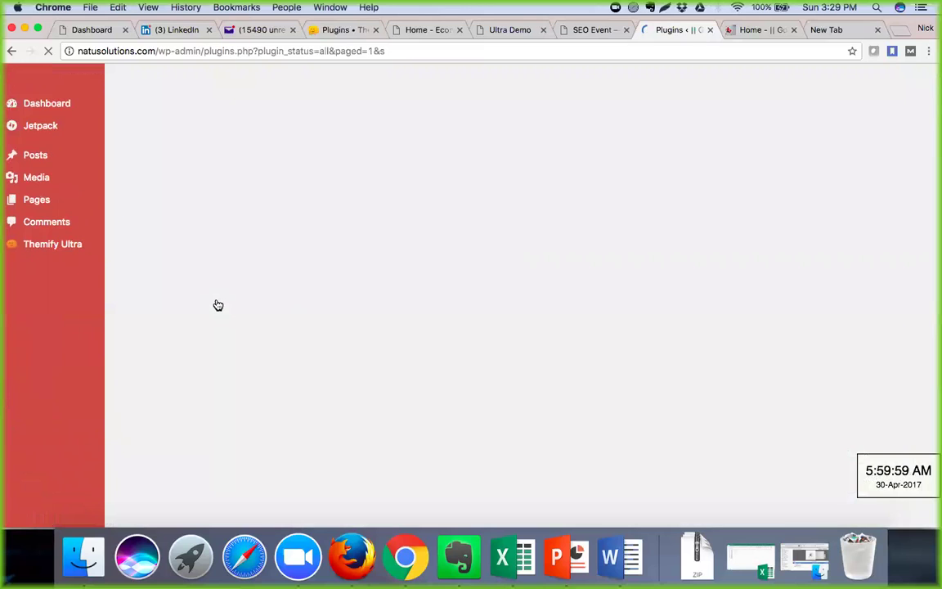
{"action": "scroll", "coordinate": [216, 304], "scroll_direction": "down", "scroll_amount": 5}
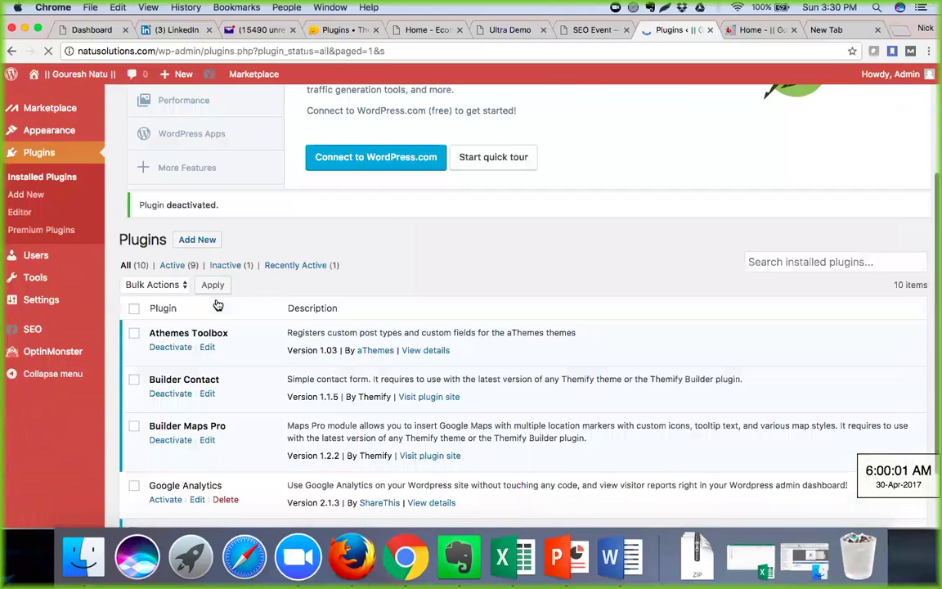
{"action": "scroll", "coordinate": [219, 368], "scroll_direction": "up", "scroll_amount": 1}
{"action": "left_click", "coordinate": [222, 439]}
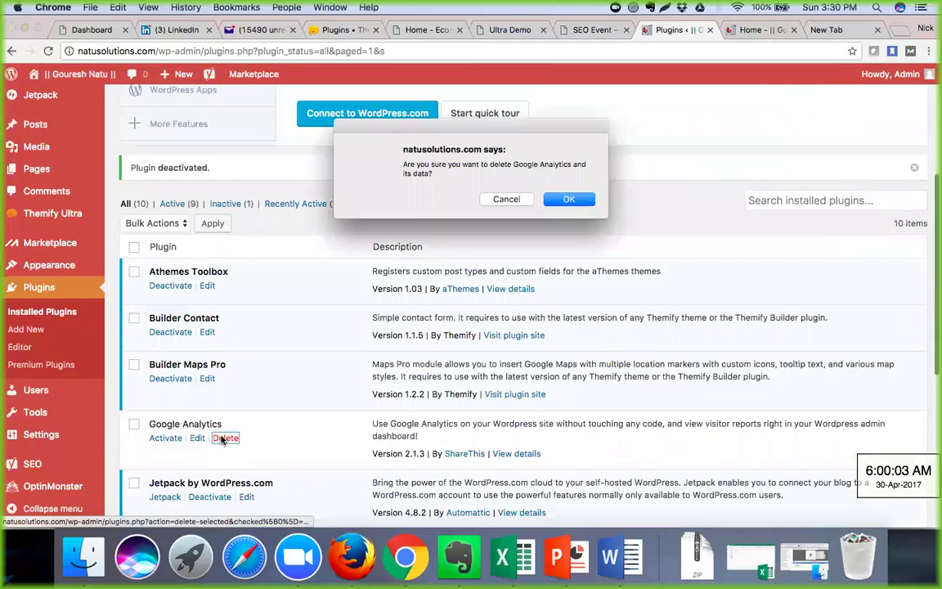
{"action": "left_click", "coordinate": [569, 200]}
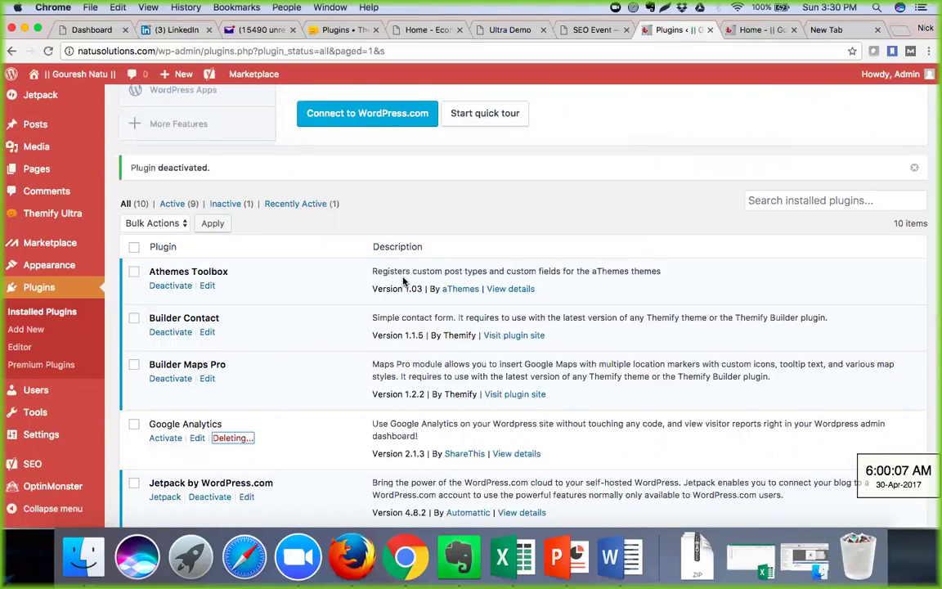
{"action": "left_click", "coordinate": [35, 333]}
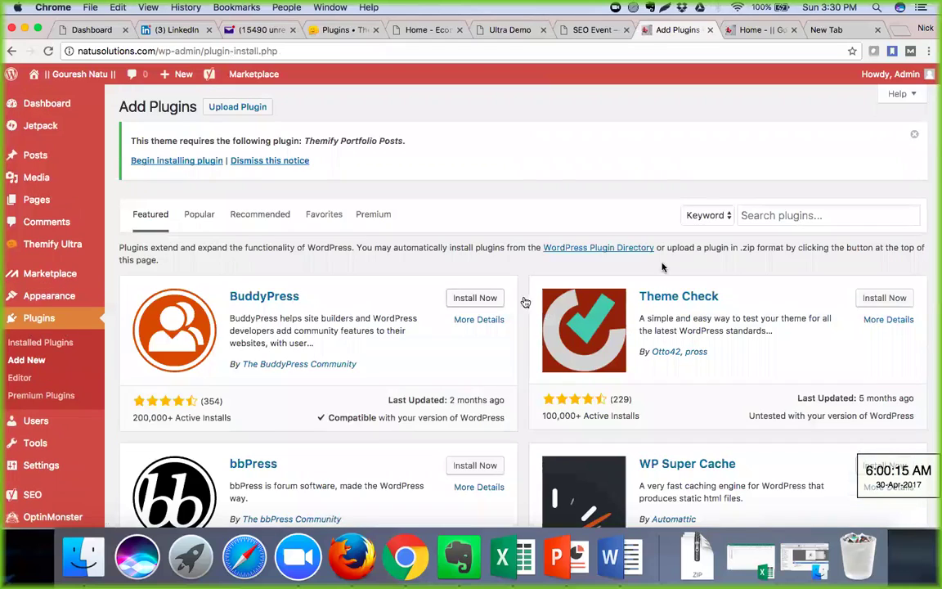
- Search the plugin directory for 'Google'
{"action": "left_click", "coordinate": [769, 217]}
{"action": "type", "text": "Google"}
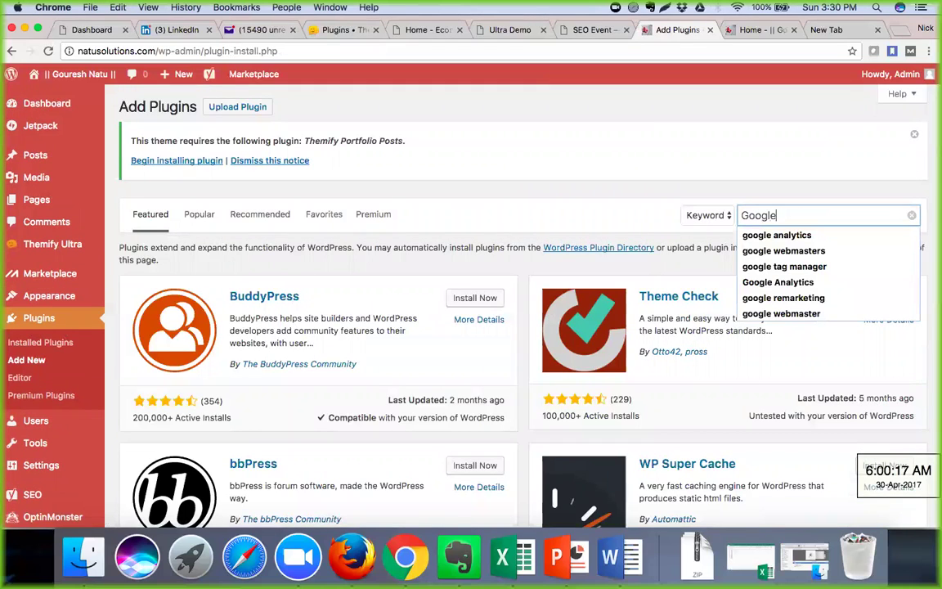
{"action": "key", "text": "Return"}
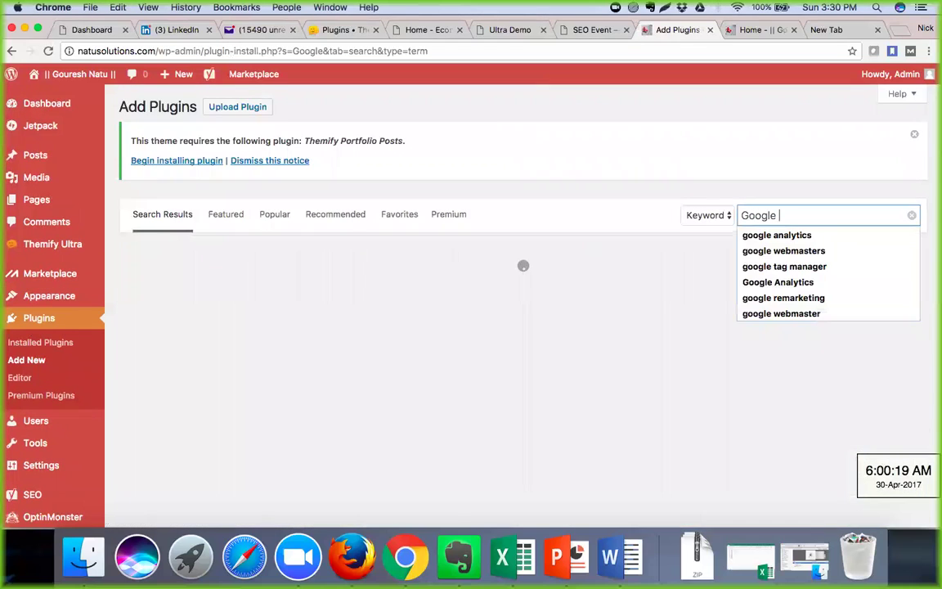
{"action": "type", "text": "A"}
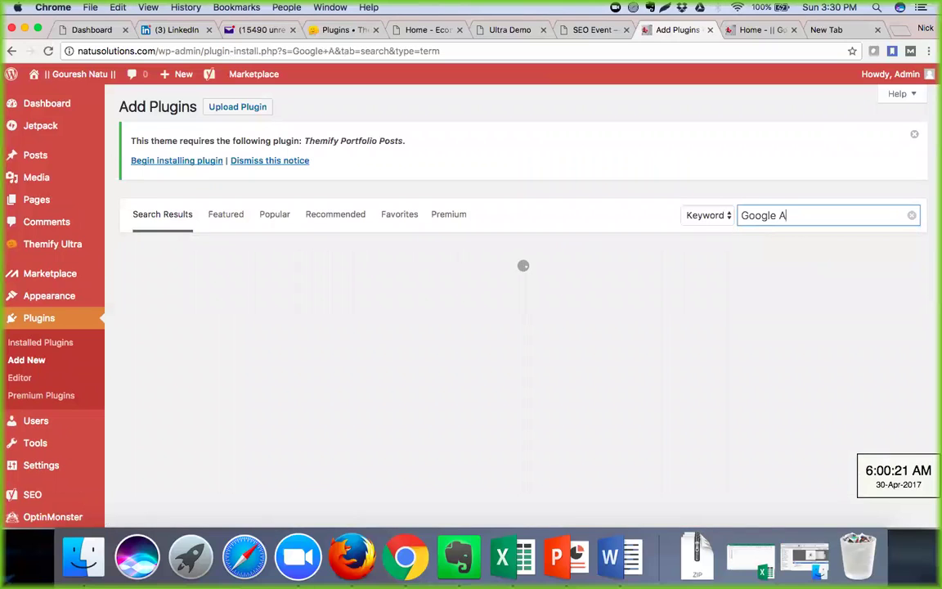
{"action": "type", "text": "nal"}
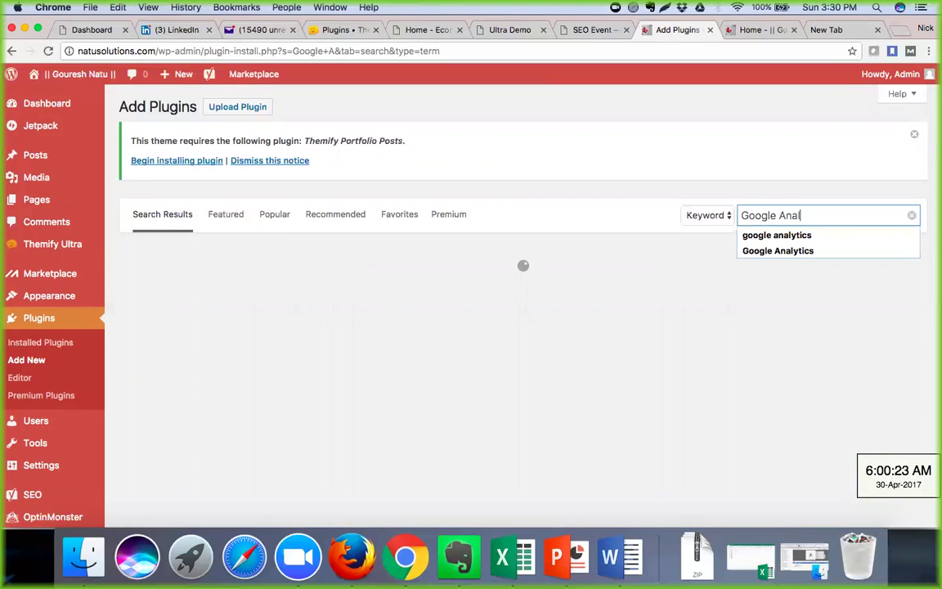
{"action": "key", "text": "BackSpace"}
{"action": "key", "text": "BackSpace"}
{"action": "key", "text": "BackSpace"}
{"action": "key", "text": "BackSpace"}
{"action": "key", "text": "BackSpace"}
{"action": "key", "text": "BackSpace"}
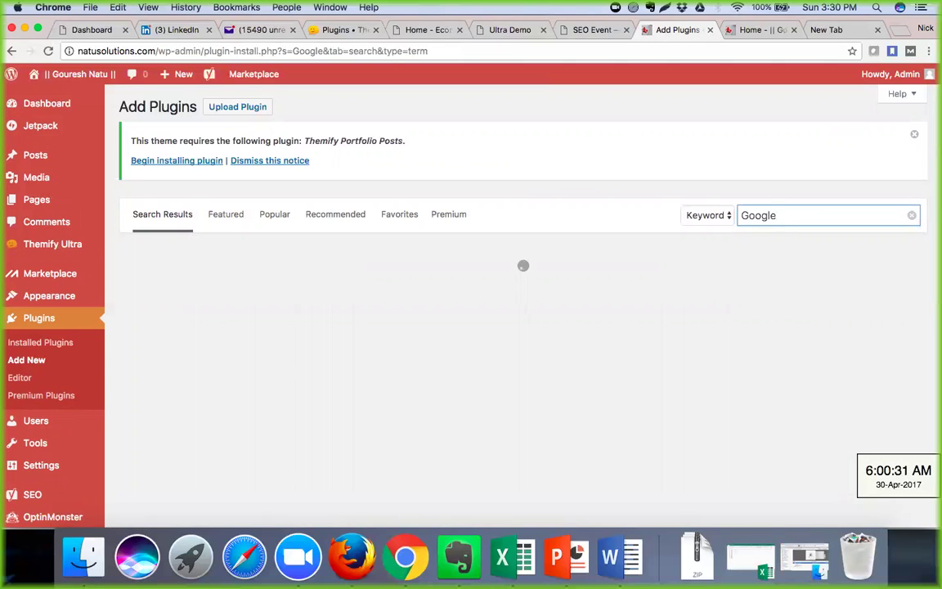
- Load the yocreations.ca admin in a new browser tab, then return to the search results
{"action": "left_click", "coordinate": [835, 35]}
{"action": "type", "text": "youtube.com"}
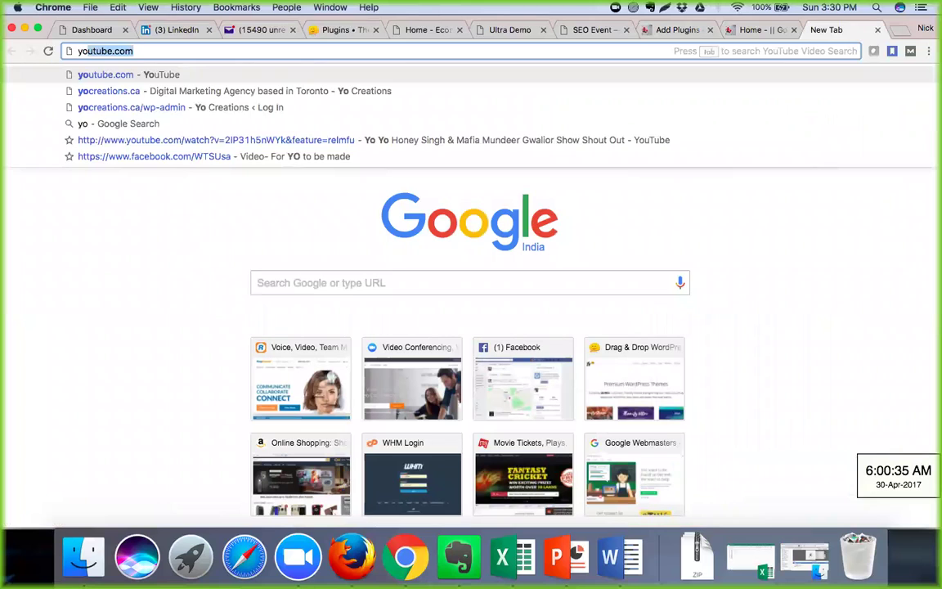
{"action": "key", "text": "Down"}
{"action": "key", "text": "Down"}
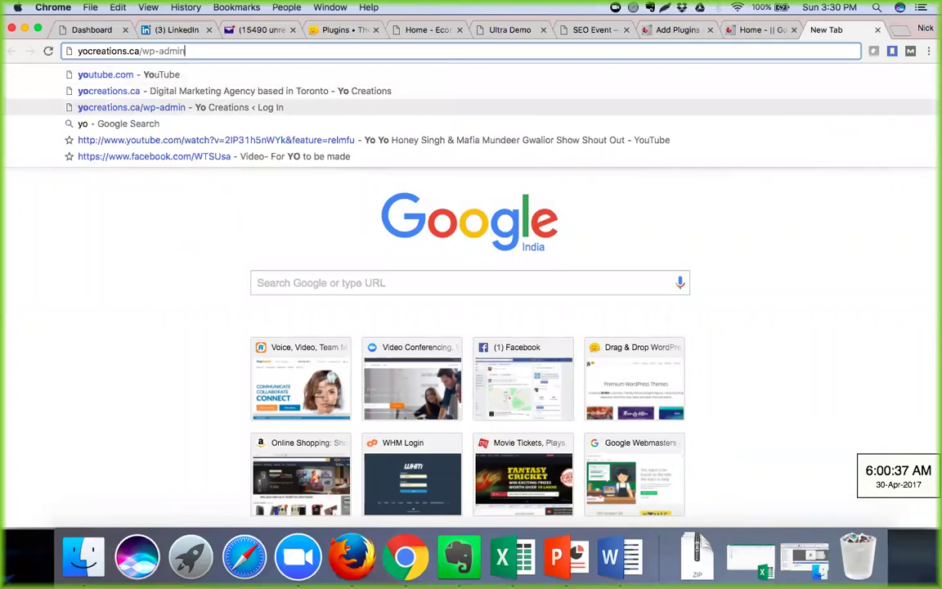
{"action": "key", "text": "Return"}
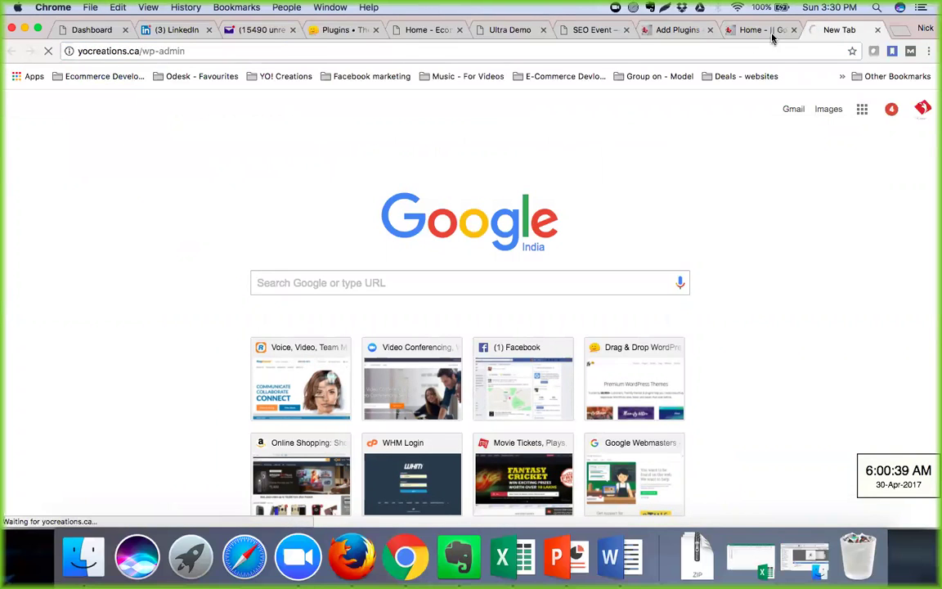
{"action": "left_click", "coordinate": [762, 30]}
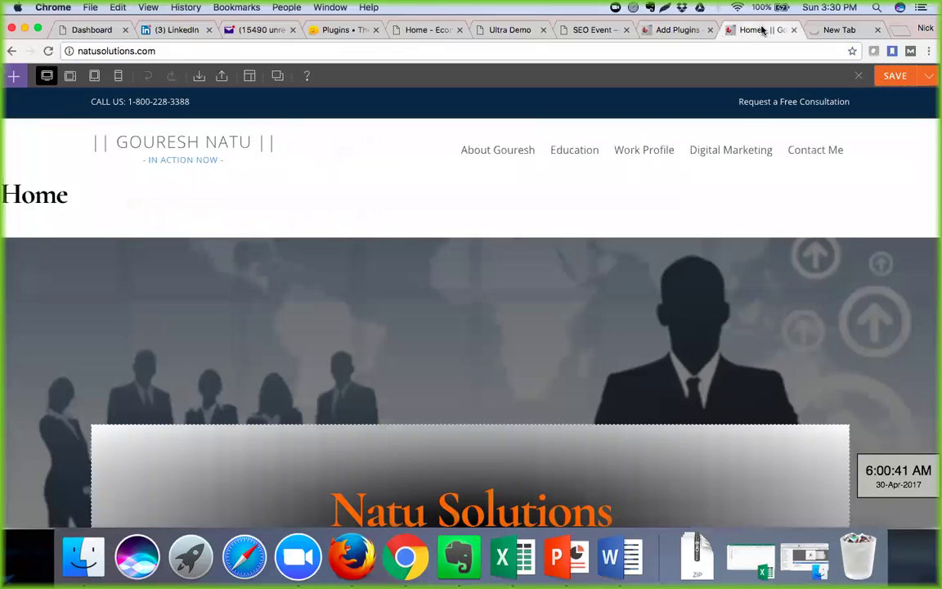
{"action": "left_click", "coordinate": [683, 31]}
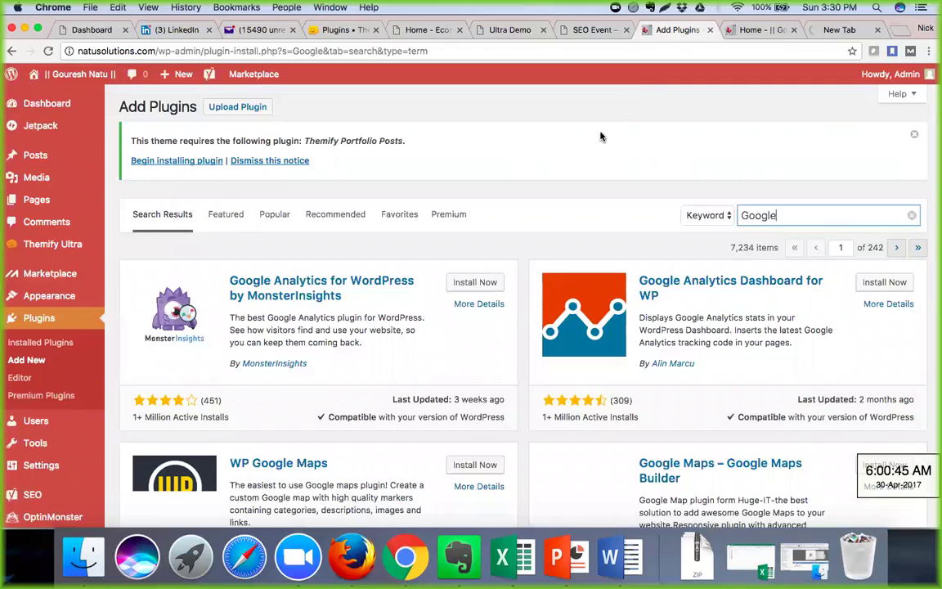
- Browse the 'Google' results and refine the search to 'Googleanalytics'
{"action": "scroll", "coordinate": [597, 161], "scroll_direction": "down", "scroll_amount": 5}
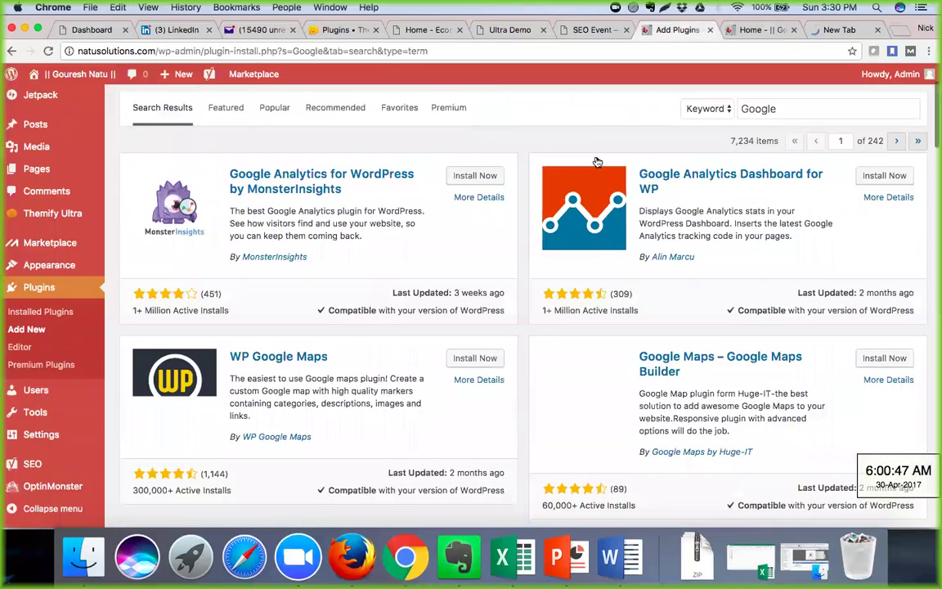
{"action": "scroll", "coordinate": [596, 162], "scroll_direction": "down", "scroll_amount": 10}
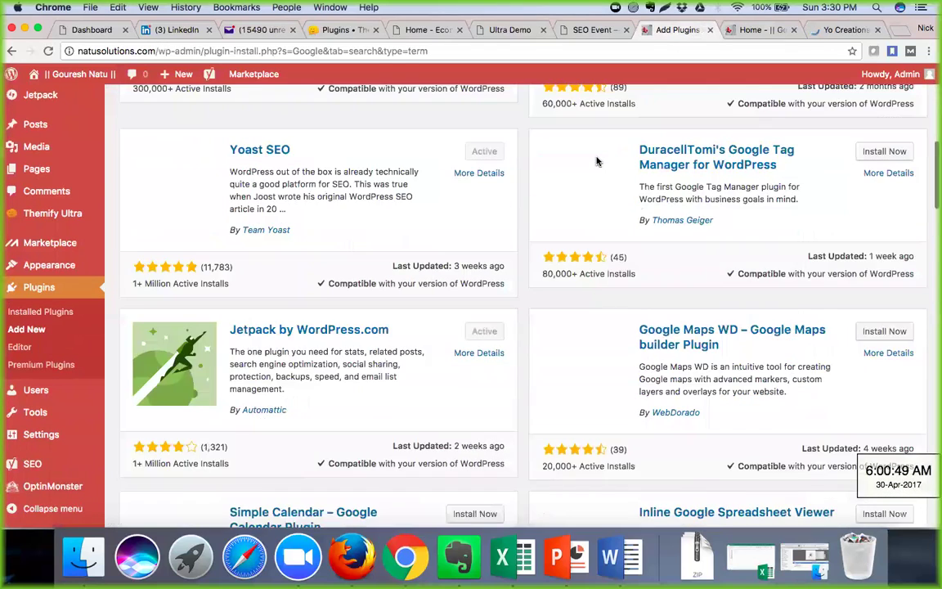
{"action": "scroll", "coordinate": [597, 161], "scroll_direction": "down", "scroll_amount": 3}
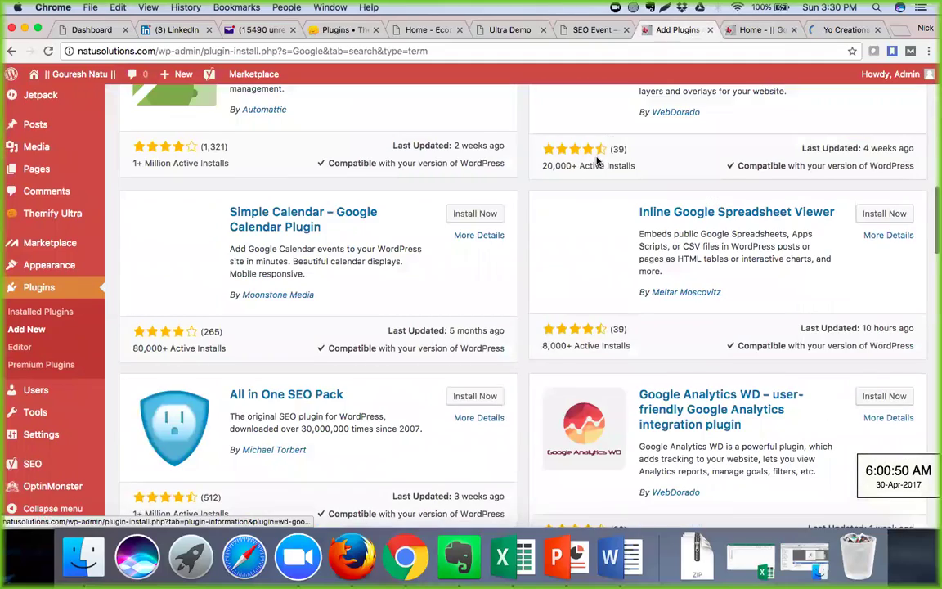
{"action": "scroll", "coordinate": [597, 161], "scroll_direction": "down", "scroll_amount": 9}
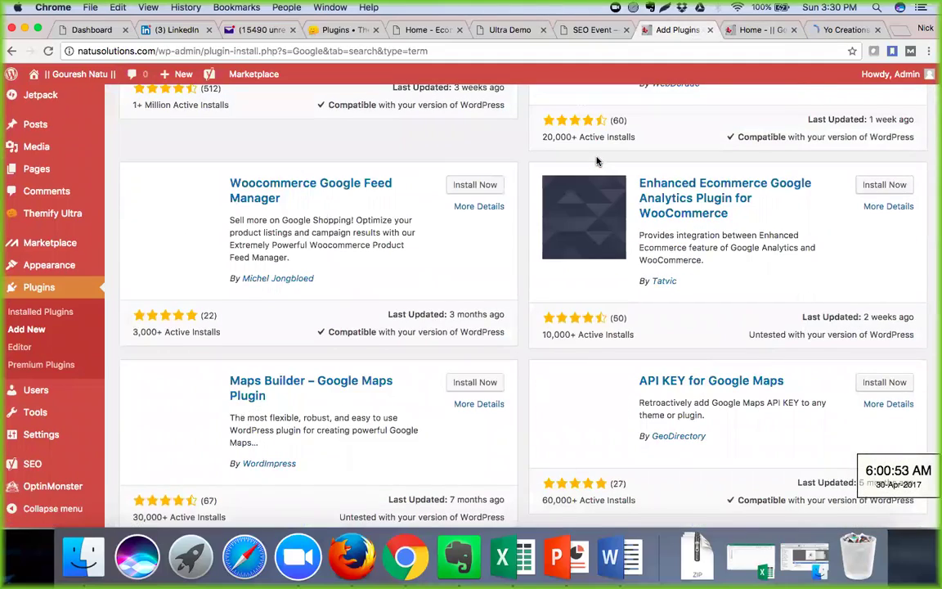
{"action": "scroll", "coordinate": [597, 161], "scroll_direction": "up", "scroll_amount": 20}
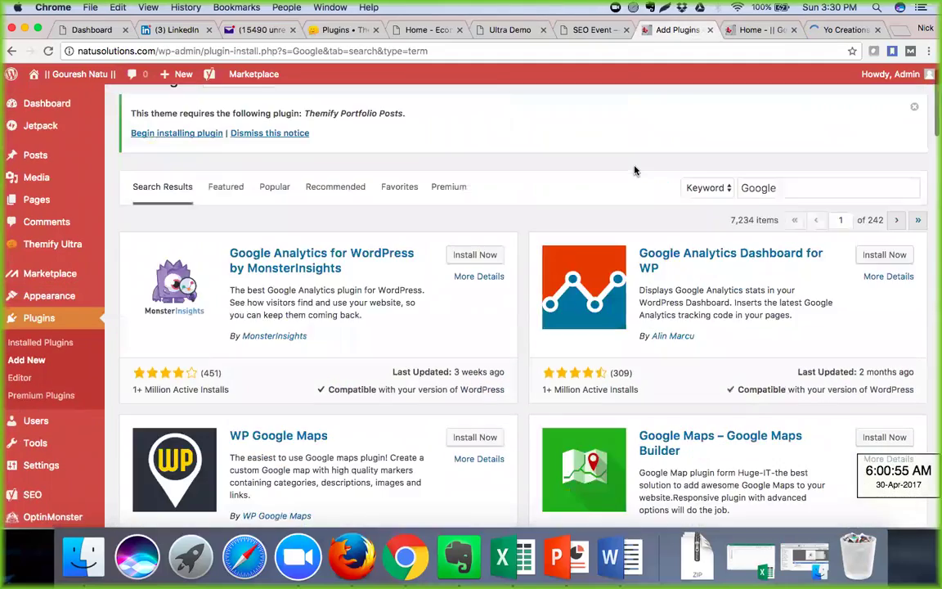
{"action": "scroll", "coordinate": [634, 170], "scroll_direction": "up", "scroll_amount": 1}
{"action": "left_click", "coordinate": [784, 215]}
{"action": "type", "text": "an"}
{"action": "key", "text": "BackSpace"}
{"action": "key", "text": "BackSpace"}
{"action": "key", "text": "BackSpace"}
{"action": "type", "text": "analytics"}
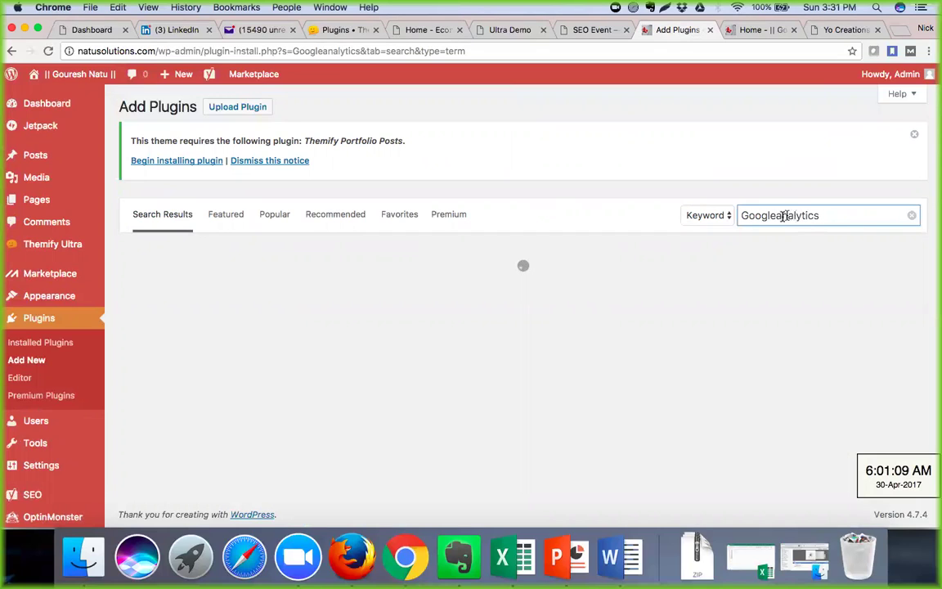
- Log in to the yocreations.ca admin, then review the 'Googleanalytics' plugin results
{"action": "left_click", "coordinate": [819, 34]}
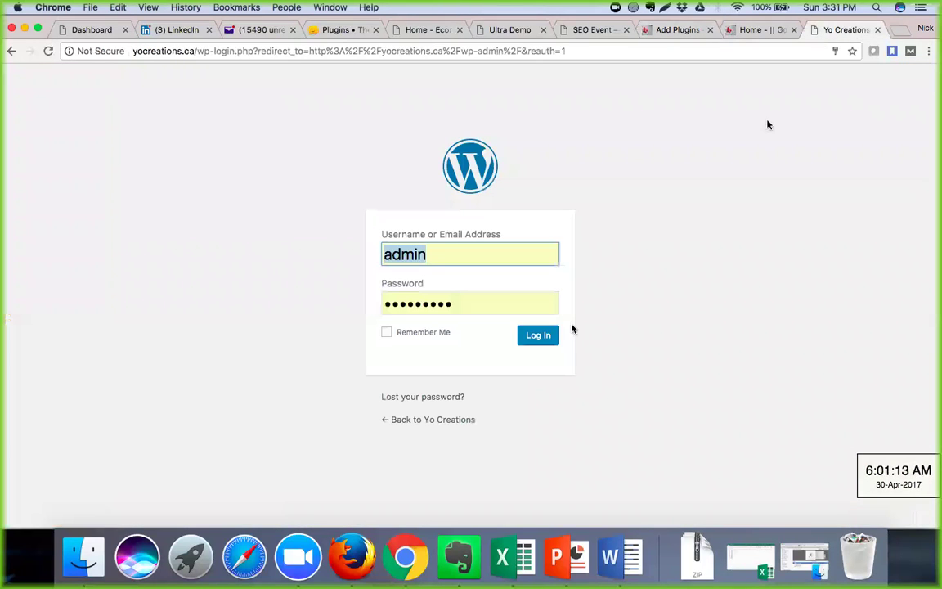
{"action": "left_click", "coordinate": [539, 344]}
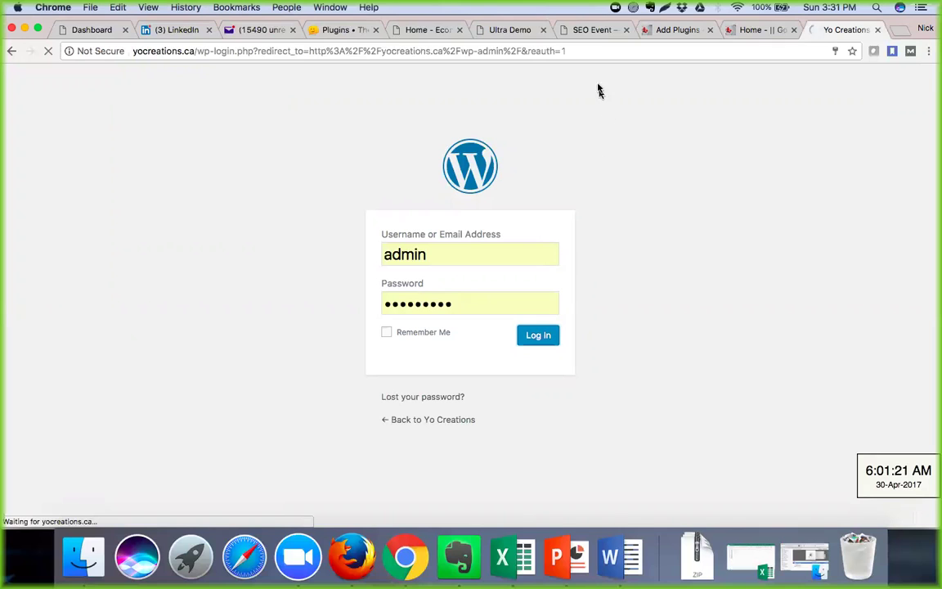
{"action": "left_click", "coordinate": [651, 31]}
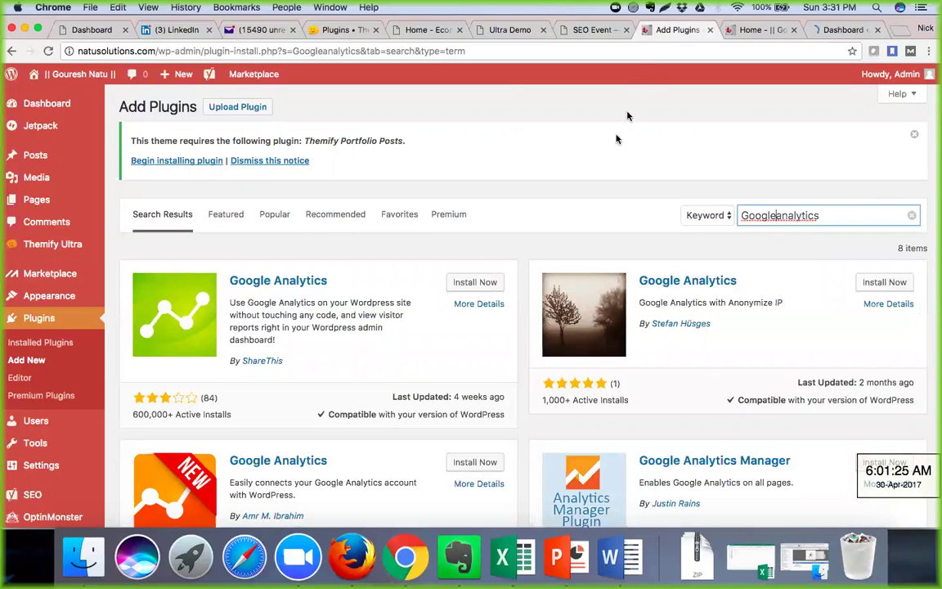
{"action": "scroll", "coordinate": [607, 172], "scroll_direction": "down", "scroll_amount": 3}
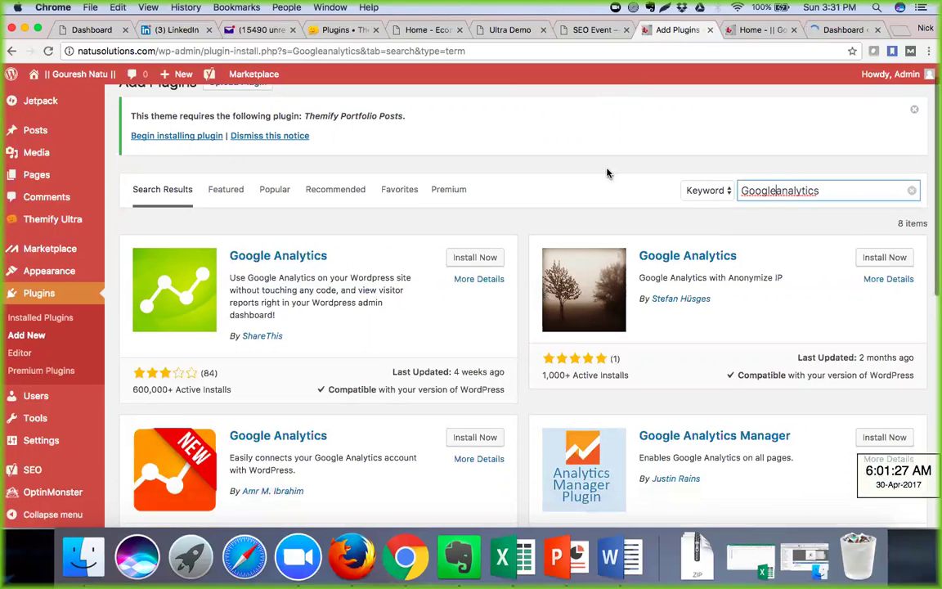
{"action": "scroll", "coordinate": [606, 172], "scroll_direction": "down", "scroll_amount": 10}
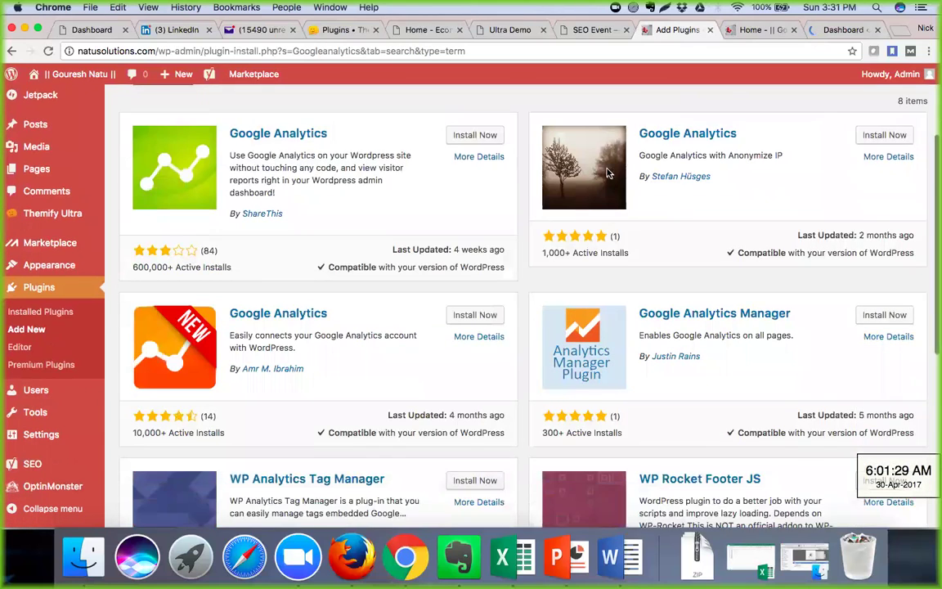
{"action": "scroll", "coordinate": [607, 173], "scroll_direction": "down", "scroll_amount": 1}
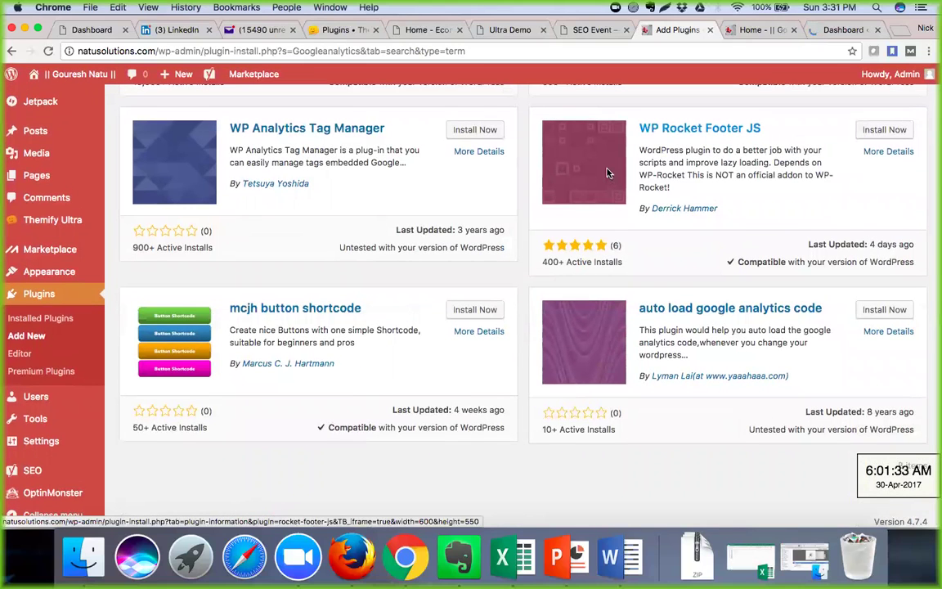
{"action": "scroll", "coordinate": [606, 173], "scroll_direction": "up", "scroll_amount": 7}
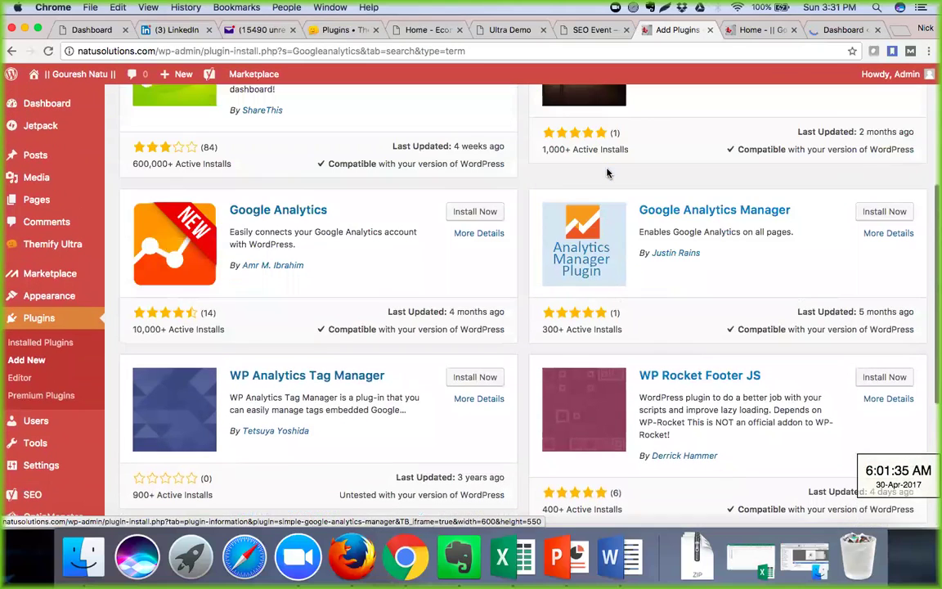
{"action": "scroll", "coordinate": [607, 173], "scroll_direction": "up", "scroll_amount": 3}
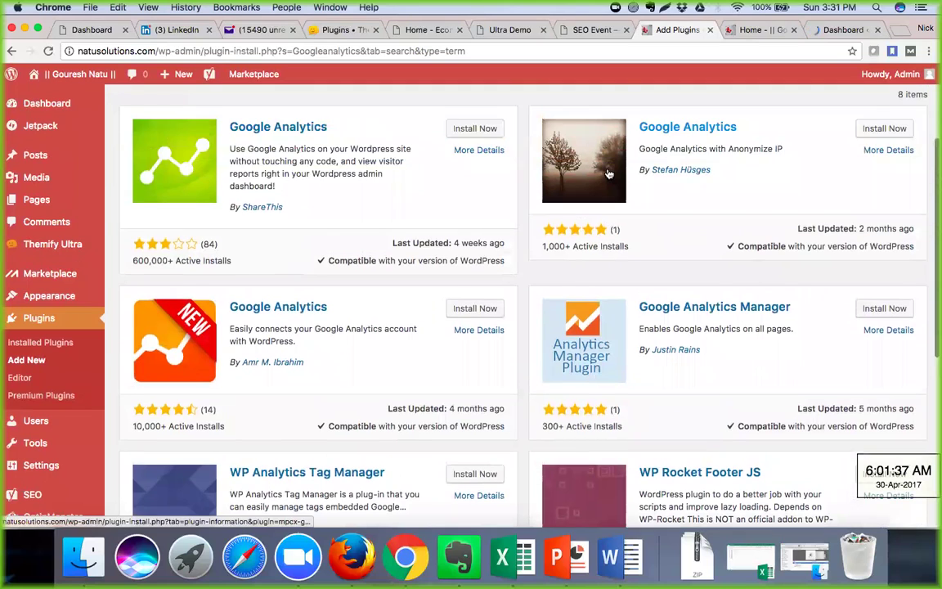
- On yocreations.ca, open Google Analytics > Dashboard from the admin sidebar
{"action": "left_click", "coordinate": [822, 31]}
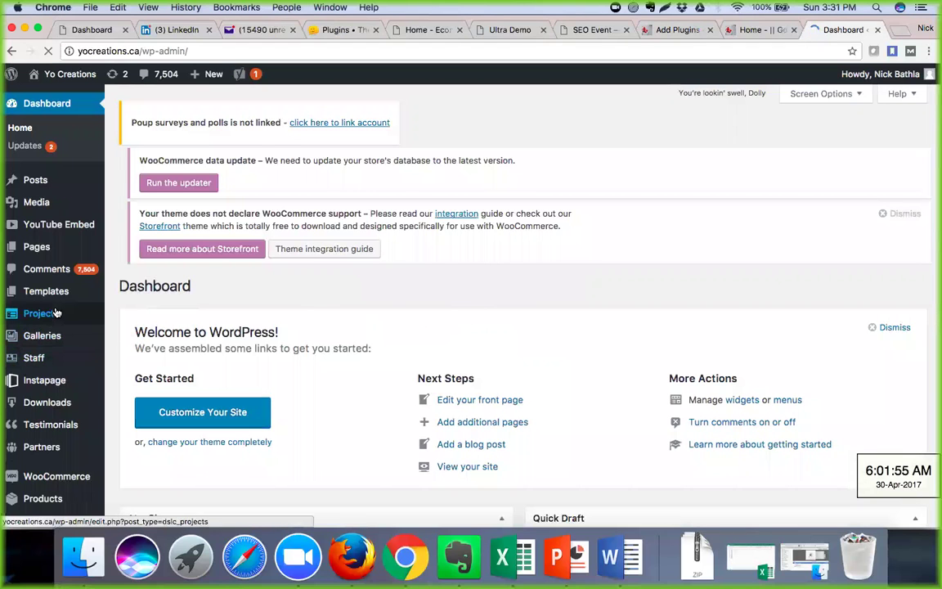
{"action": "scroll", "coordinate": [44, 380], "scroll_direction": "down", "scroll_amount": 1}
{"action": "scroll", "coordinate": [44, 380], "scroll_direction": "down", "scroll_amount": 5}
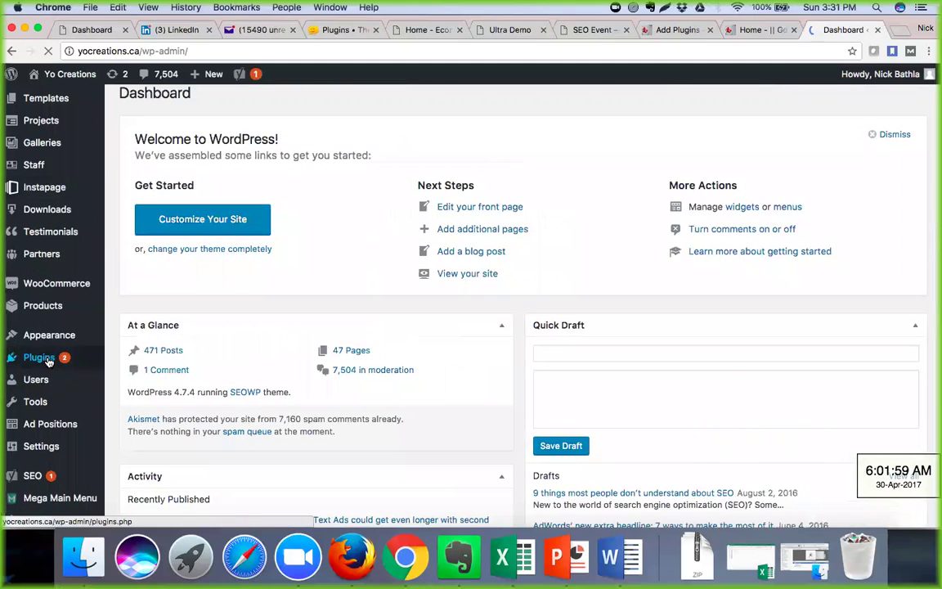
{"action": "scroll", "coordinate": [41, 431], "scroll_direction": "down", "scroll_amount": 5}
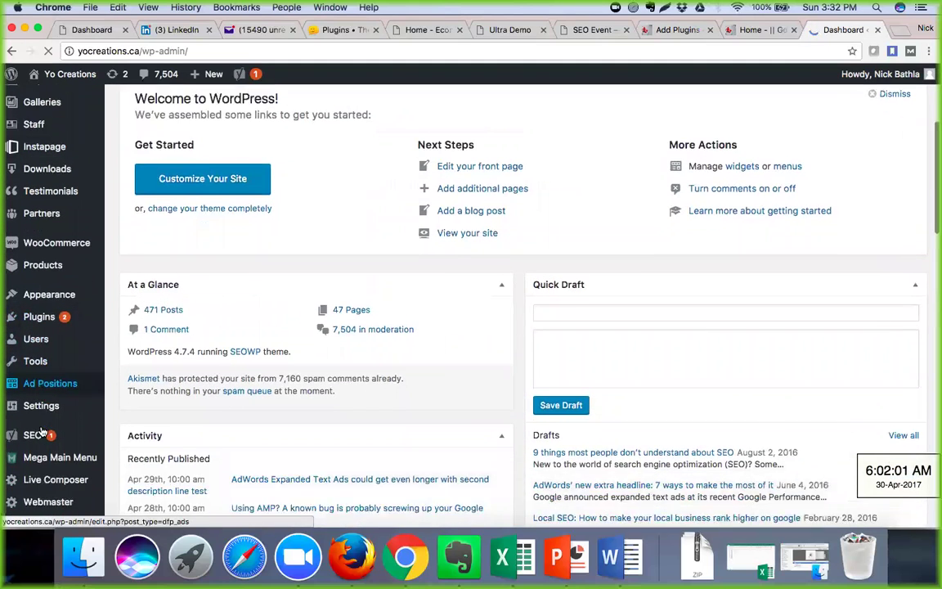
{"action": "scroll", "coordinate": [41, 431], "scroll_direction": "down", "scroll_amount": 3}
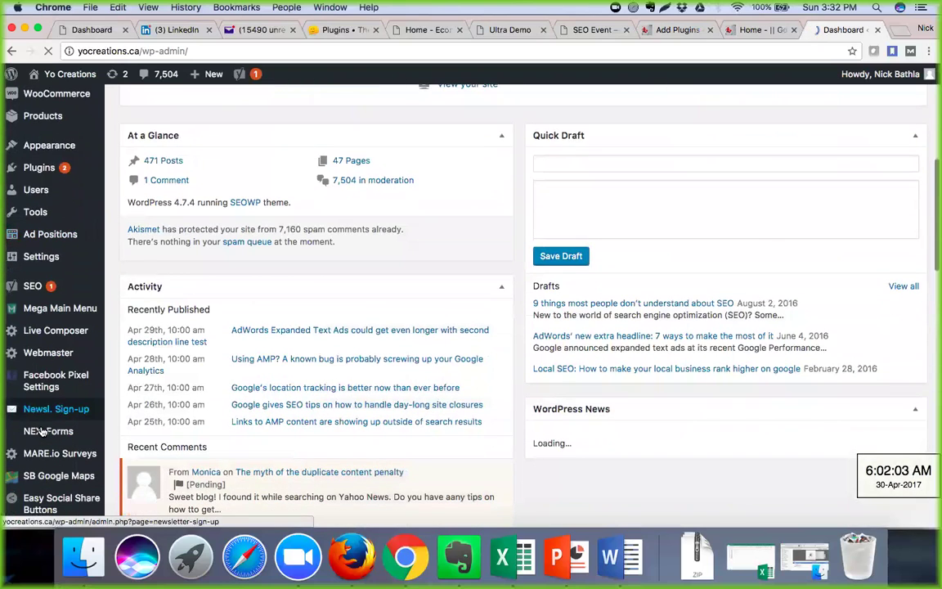
{"action": "mouse_move", "coordinate": [41, 446]}
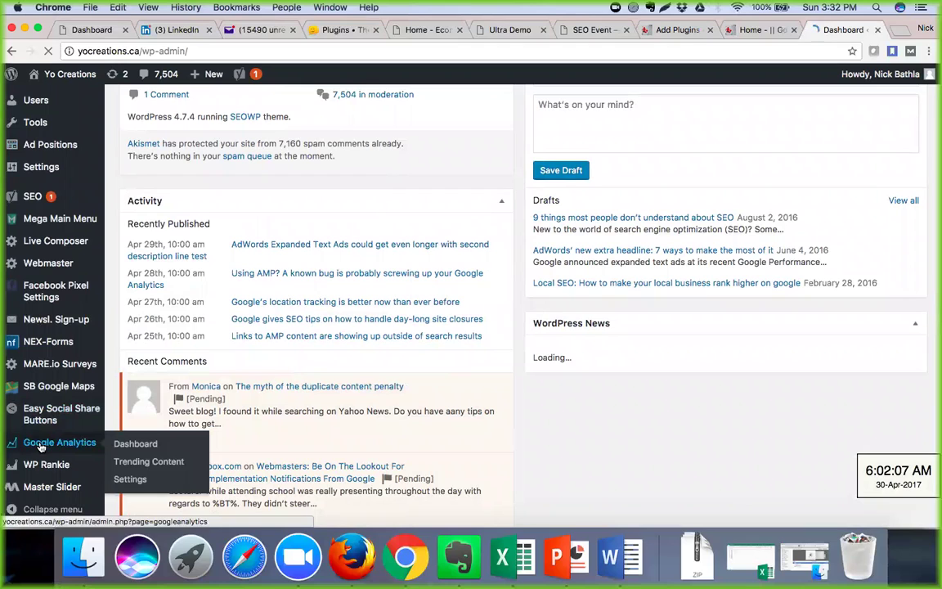
{"action": "left_click", "coordinate": [126, 443]}
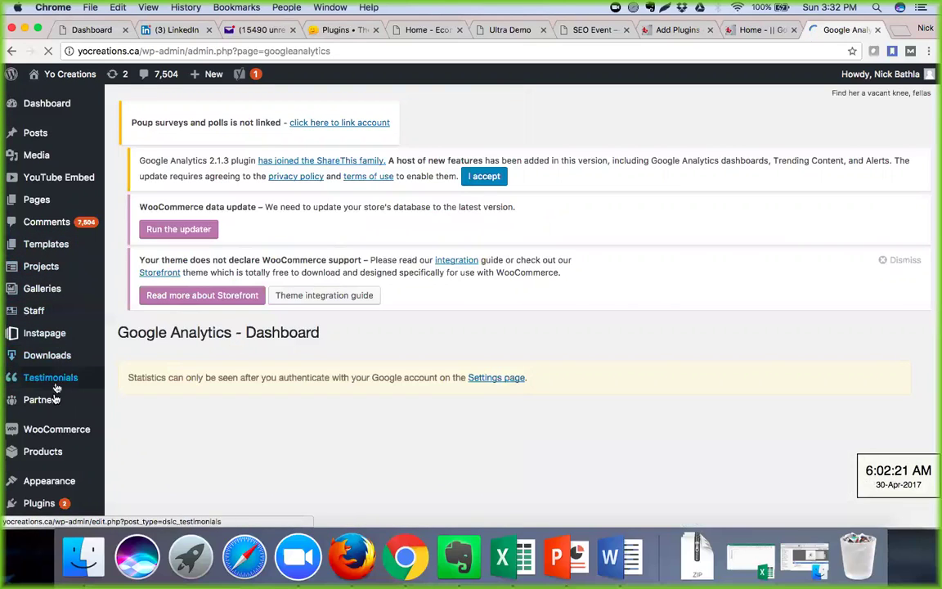
{"action": "scroll", "coordinate": [52, 425], "scroll_direction": "down", "scroll_amount": 2}
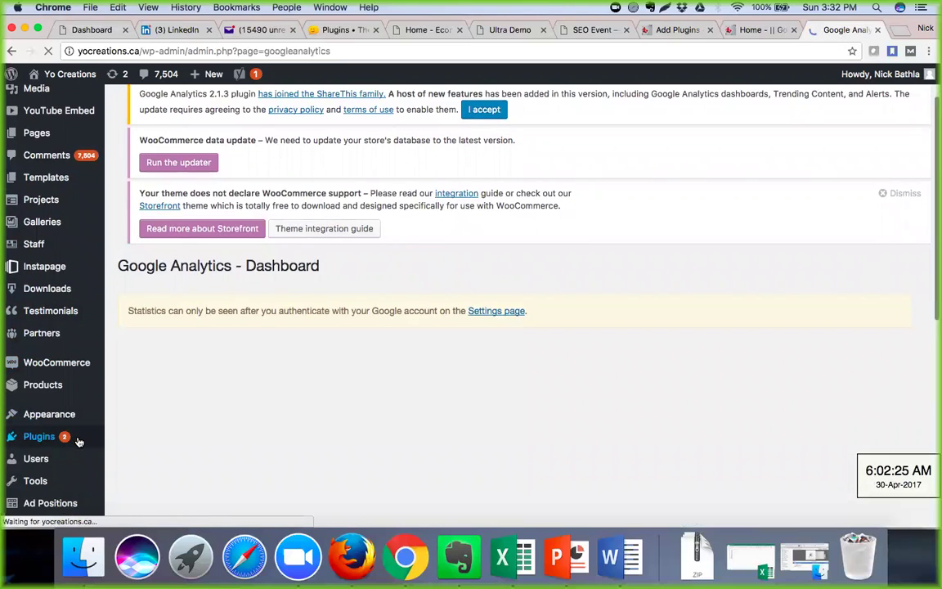
- On yocreations.ca, list installed plugins and open the Google Analytics plugin's details in a new tab
{"action": "mouse_move", "coordinate": [73, 438]}
{"action": "left_click", "coordinate": [135, 439]}
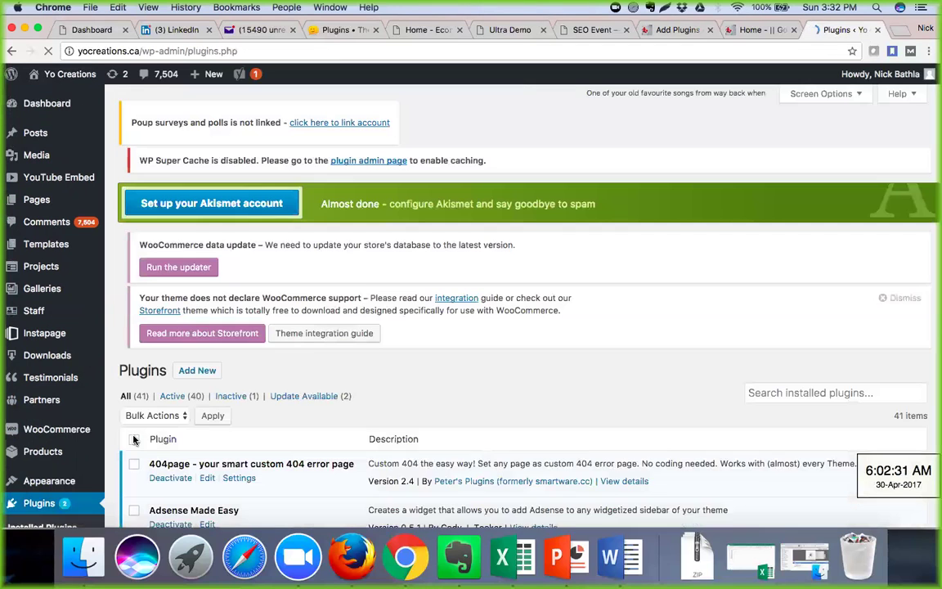
{"action": "scroll", "coordinate": [297, 418], "scroll_direction": "down", "scroll_amount": 6}
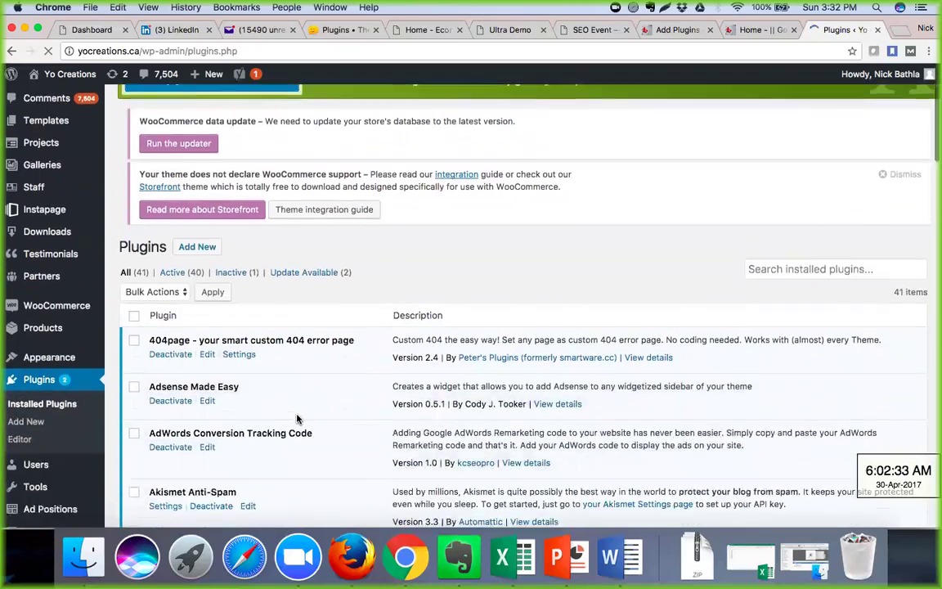
{"action": "scroll", "coordinate": [297, 418], "scroll_direction": "down", "scroll_amount": 5}
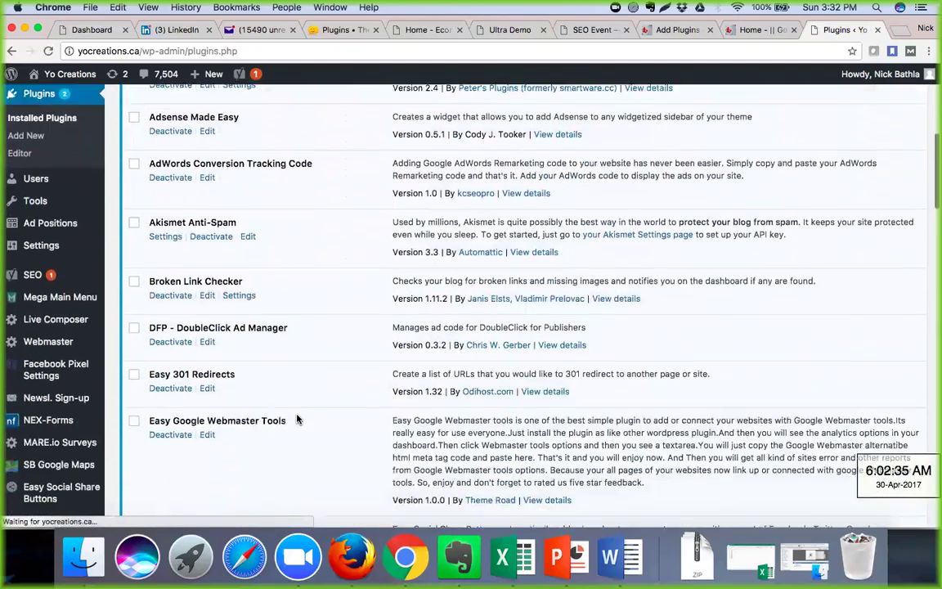
{"action": "scroll", "coordinate": [297, 419], "scroll_direction": "down", "scroll_amount": 2}
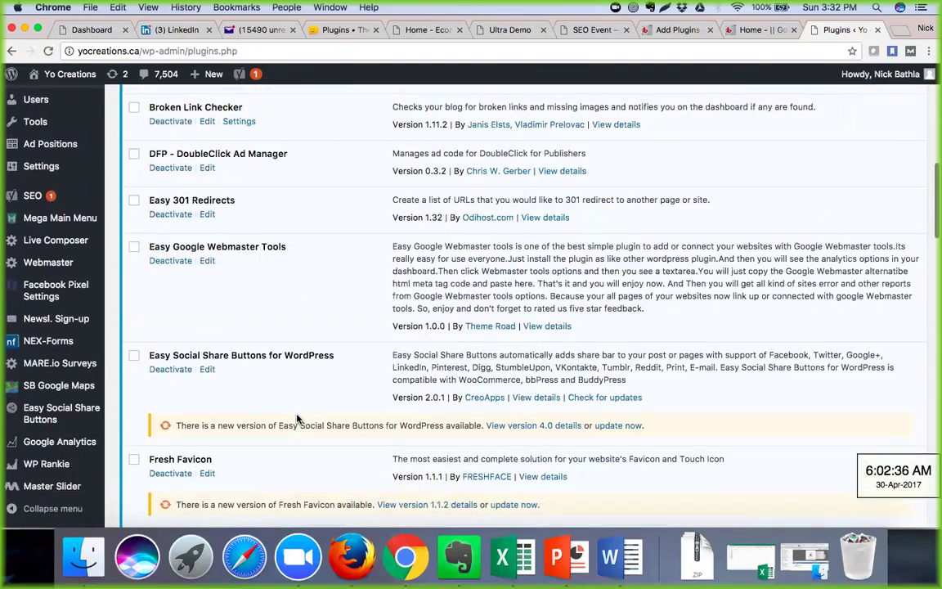
{"action": "scroll", "coordinate": [297, 418], "scroll_direction": "down", "scroll_amount": 7}
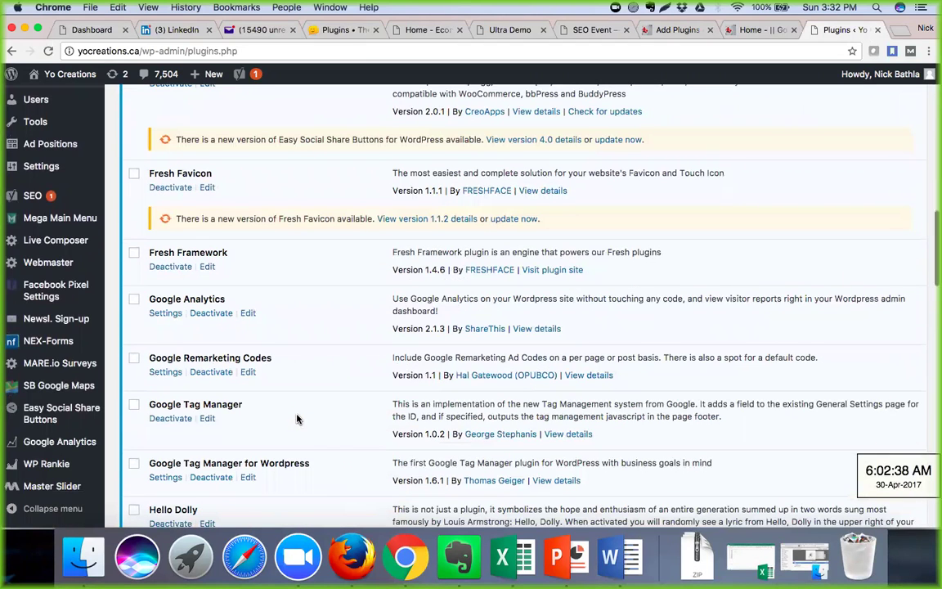
{"action": "right_click", "coordinate": [564, 328]}
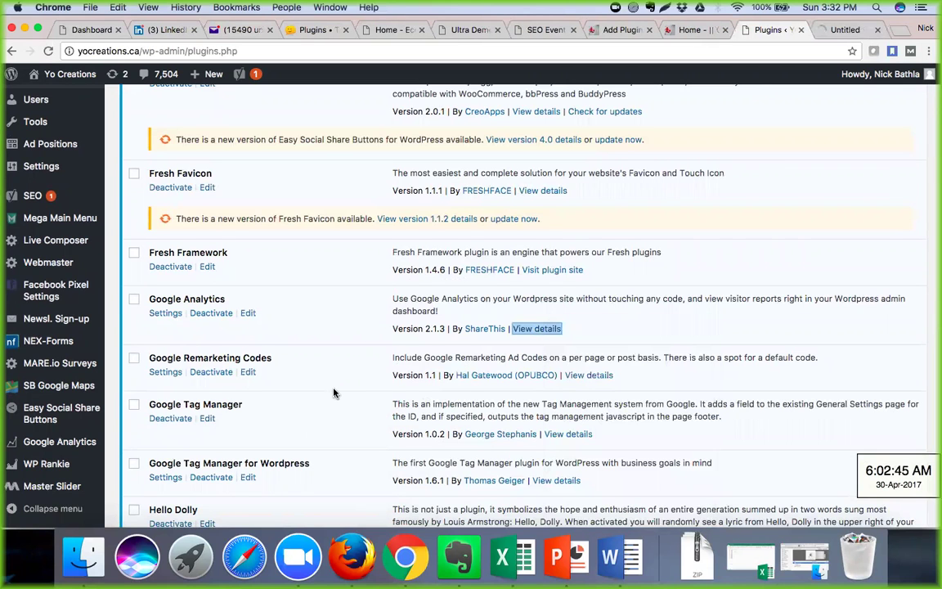
{"action": "scroll", "coordinate": [334, 394], "scroll_direction": "down", "scroll_amount": 8}
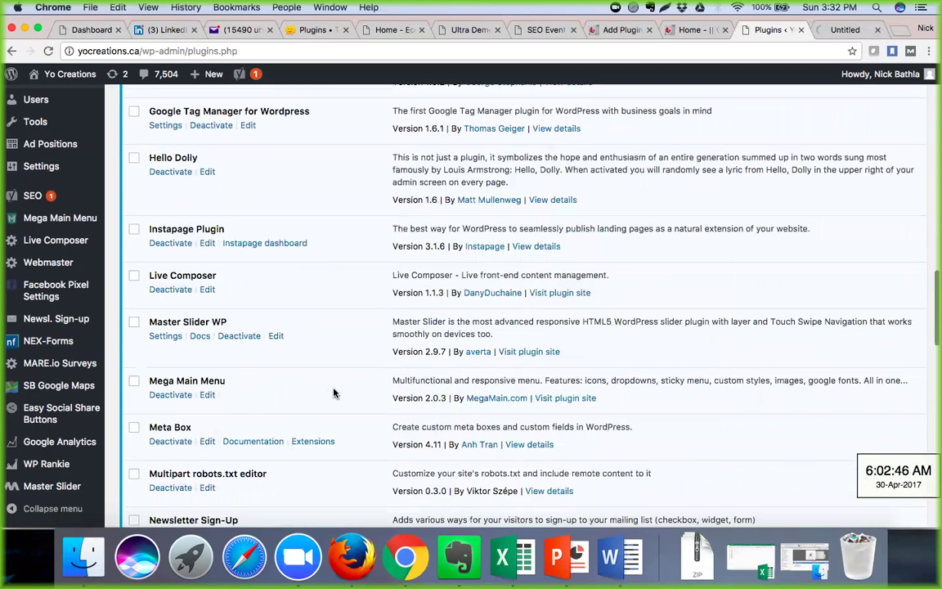
{"action": "scroll", "coordinate": [334, 393], "scroll_direction": "down", "scroll_amount": 10}
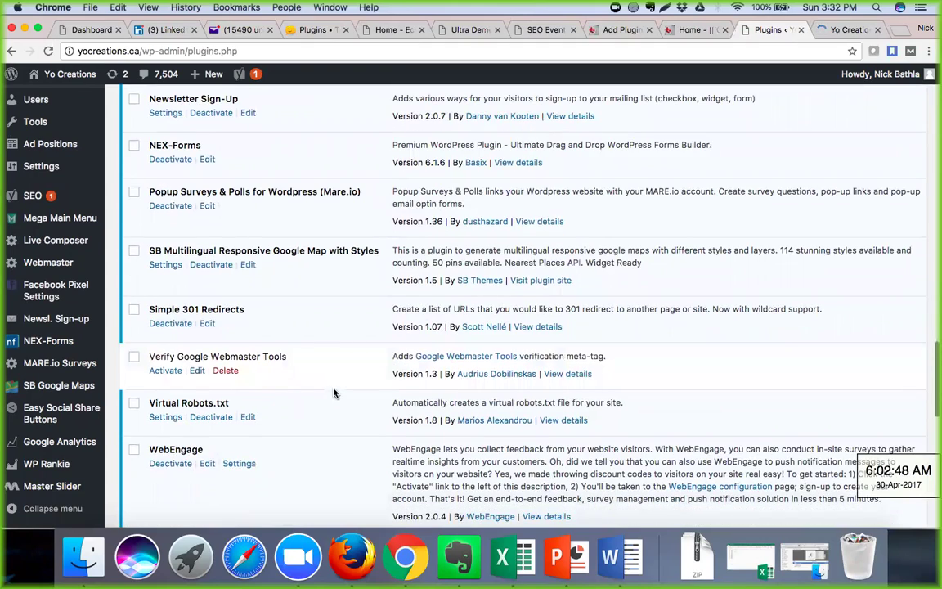
{"action": "scroll", "coordinate": [333, 393], "scroll_direction": "down", "scroll_amount": 7}
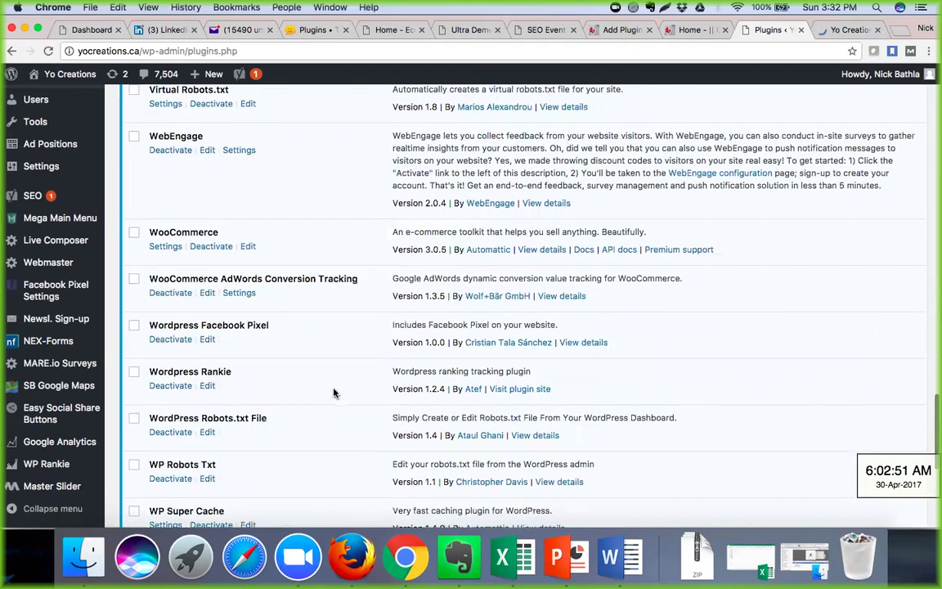
{"action": "scroll", "coordinate": [333, 393], "scroll_direction": "down", "scroll_amount": 4}
{"action": "scroll", "coordinate": [334, 394], "scroll_direction": "down", "scroll_amount": 3}
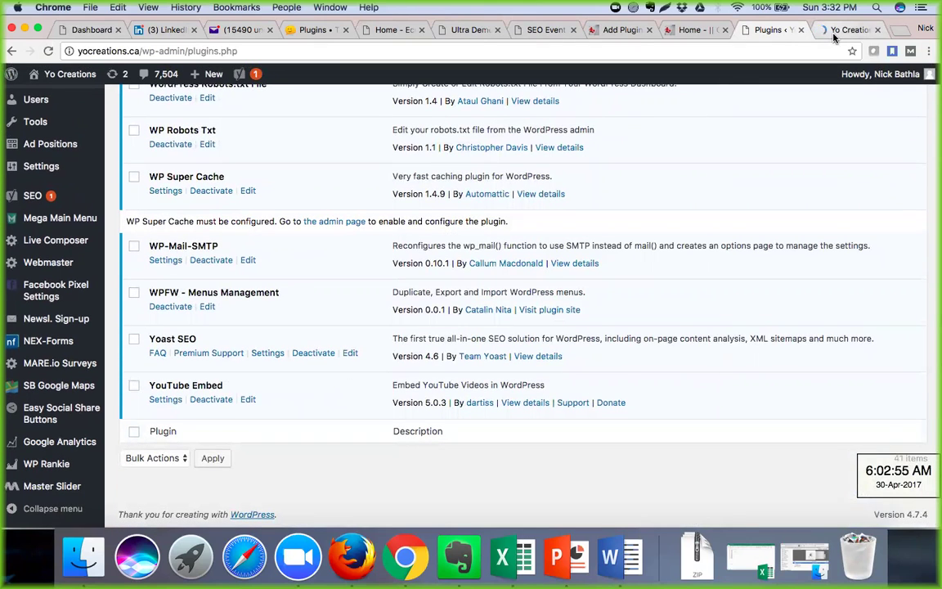
- Read the plugin details, then return to the natusolutions.com 'Googleanalytics' results
{"action": "left_click", "coordinate": [831, 33]}
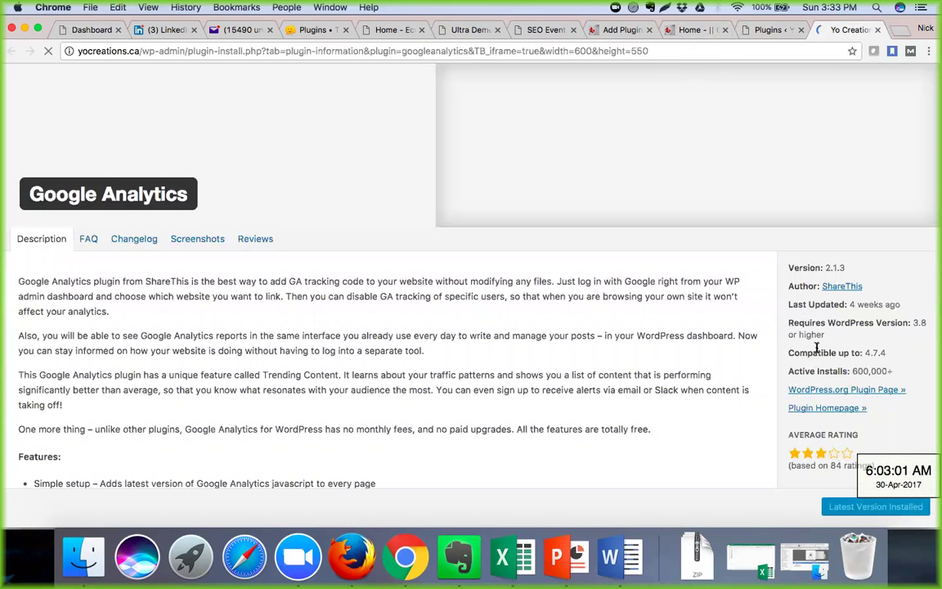
{"action": "scroll", "coordinate": [815, 351], "scroll_direction": "down", "scroll_amount": 3}
{"action": "scroll", "coordinate": [816, 347], "scroll_direction": "down", "scroll_amount": 1}
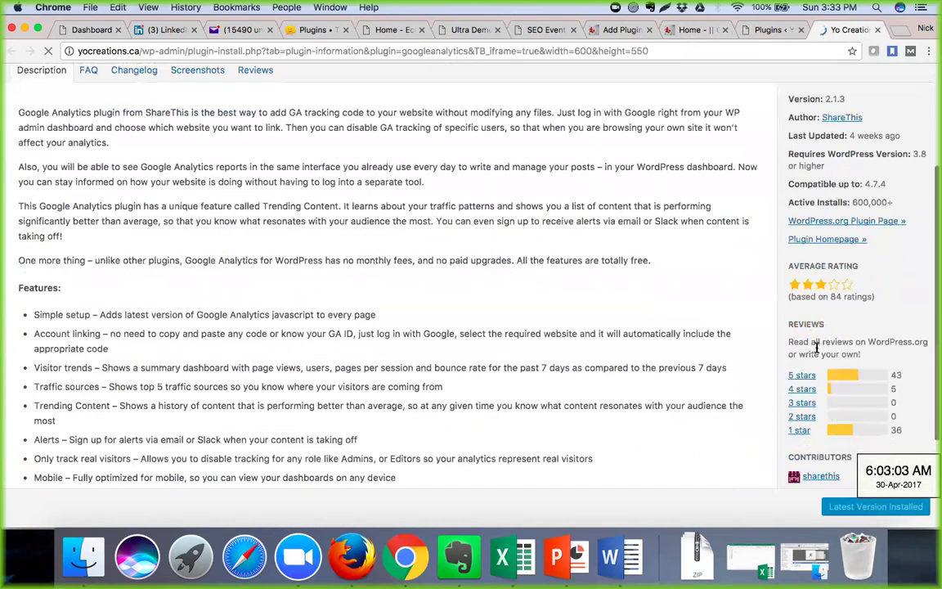
{"action": "scroll", "coordinate": [816, 347], "scroll_direction": "down", "scroll_amount": 4}
{"action": "scroll", "coordinate": [760, 294], "scroll_direction": "up", "scroll_amount": 8}
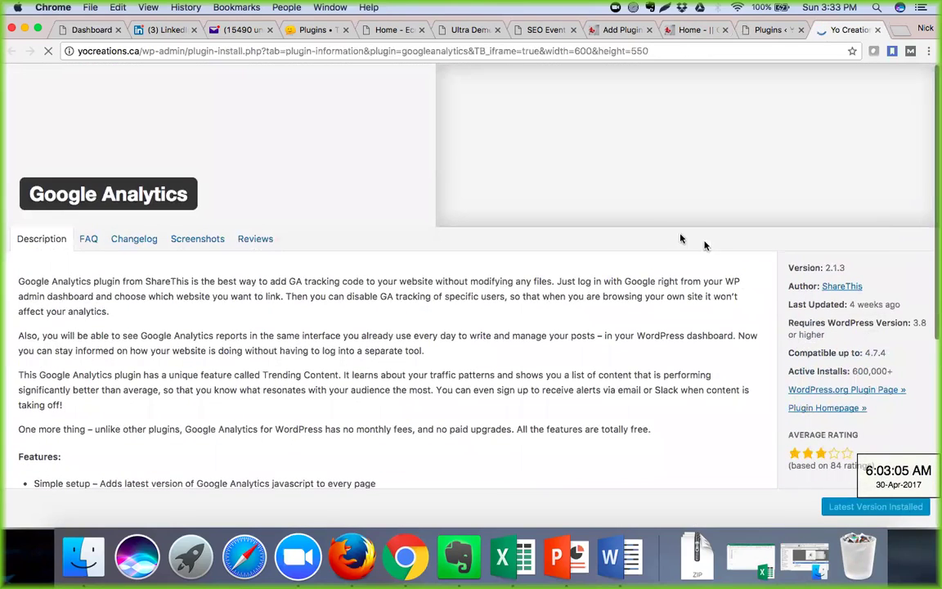
{"action": "left_click", "coordinate": [605, 34]}
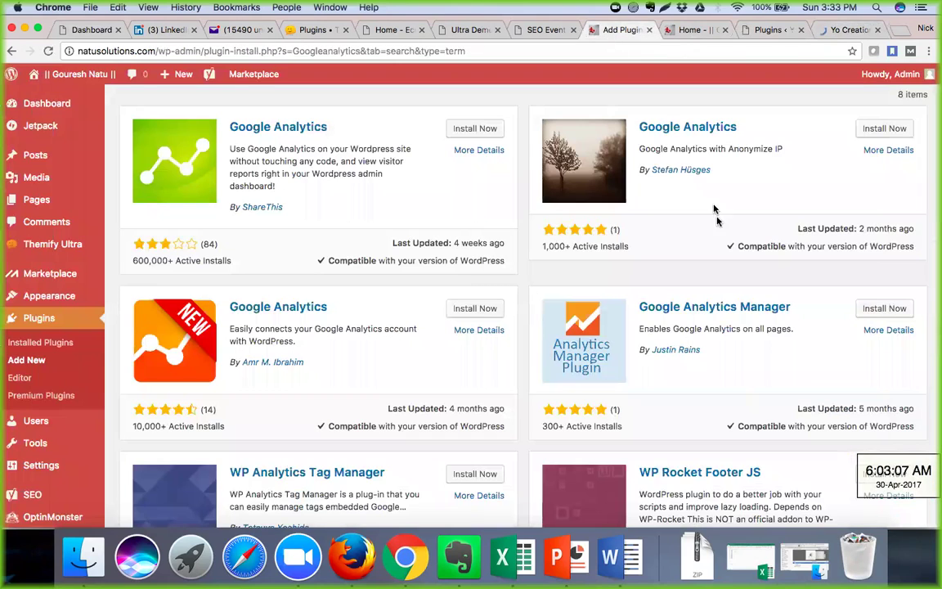
- Install and activate Google Analytics Manager, then review it among the active plugins
{"action": "left_click", "coordinate": [873, 309]}
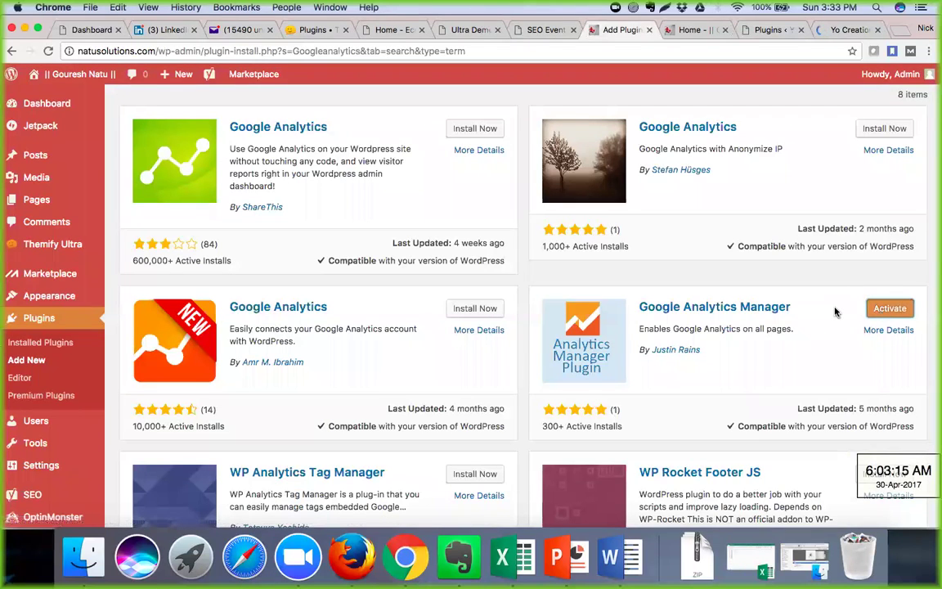
{"action": "left_click", "coordinate": [883, 310]}
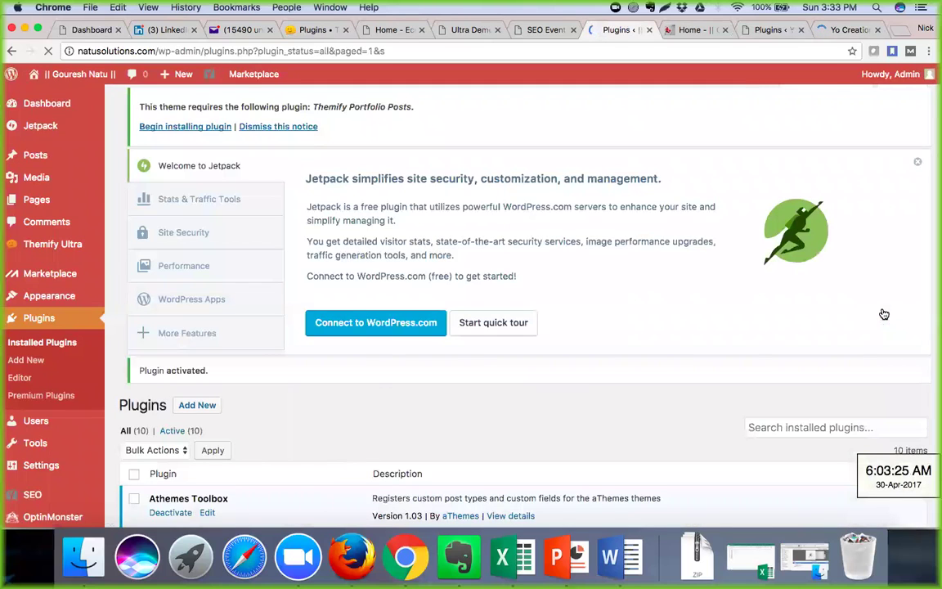
{"action": "scroll", "coordinate": [374, 375], "scroll_direction": "down", "scroll_amount": 8}
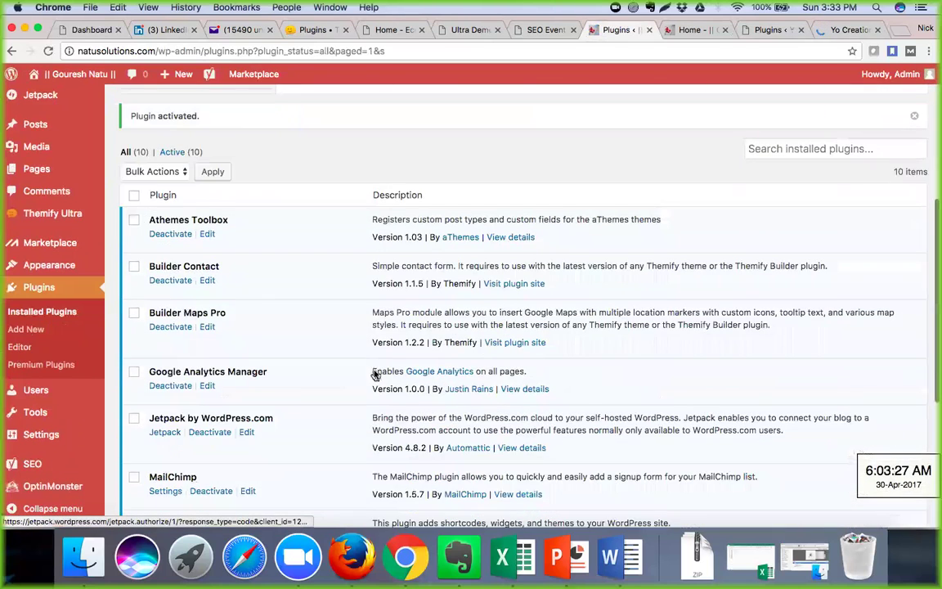
{"action": "scroll", "coordinate": [373, 374], "scroll_direction": "down", "scroll_amount": 1}
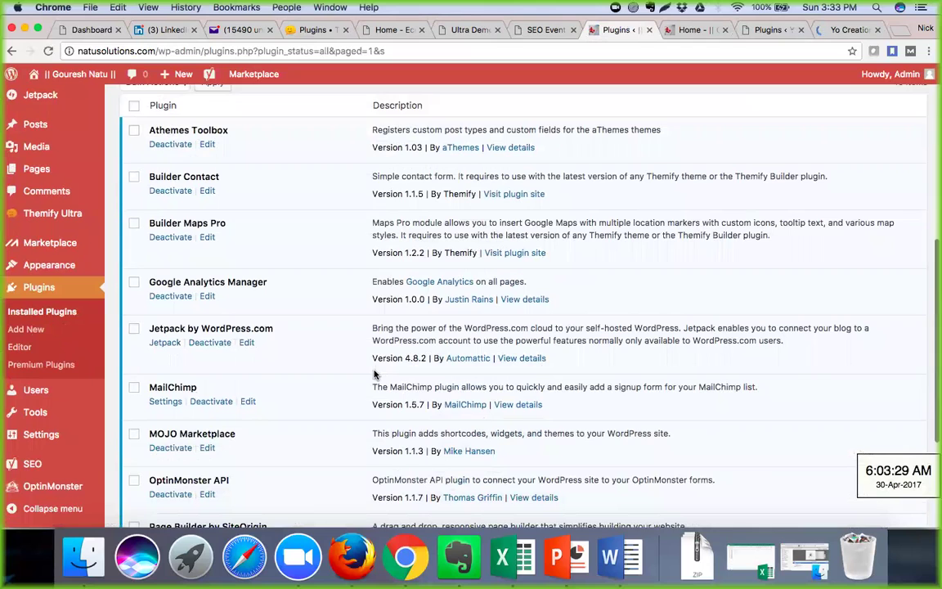
{"action": "scroll", "coordinate": [374, 375], "scroll_direction": "down", "scroll_amount": 1}
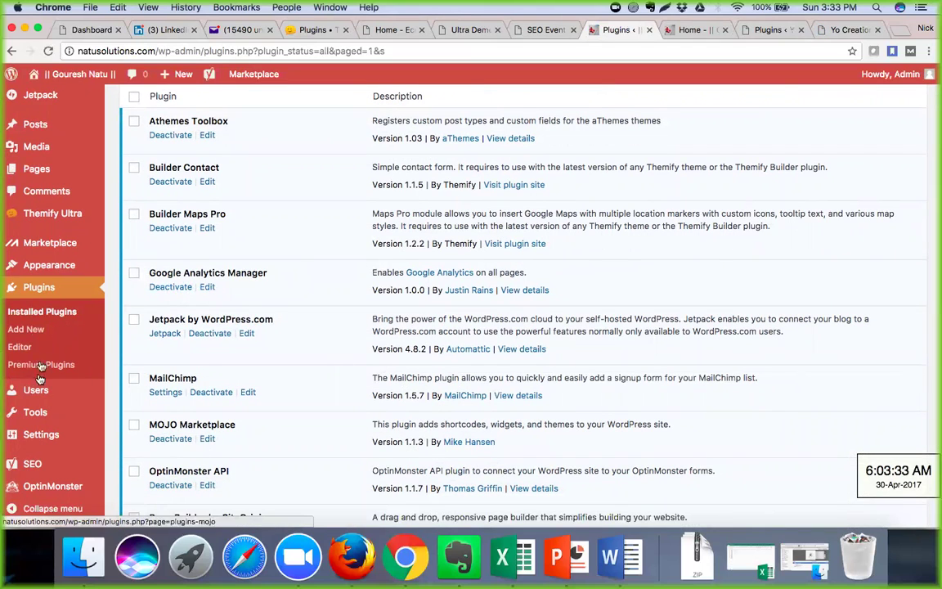
{"action": "mouse_move", "coordinate": [45, 432]}
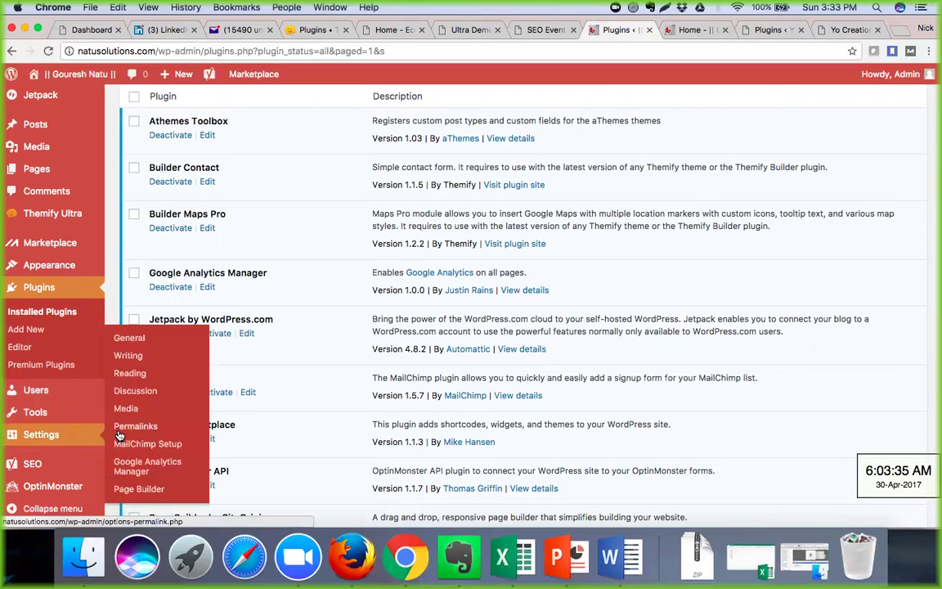
- Open Settings > Google Analytics Manager and delete the UA-xxxxxxxxx placeholder Analytics ID
{"action": "left_click", "coordinate": [138, 471]}
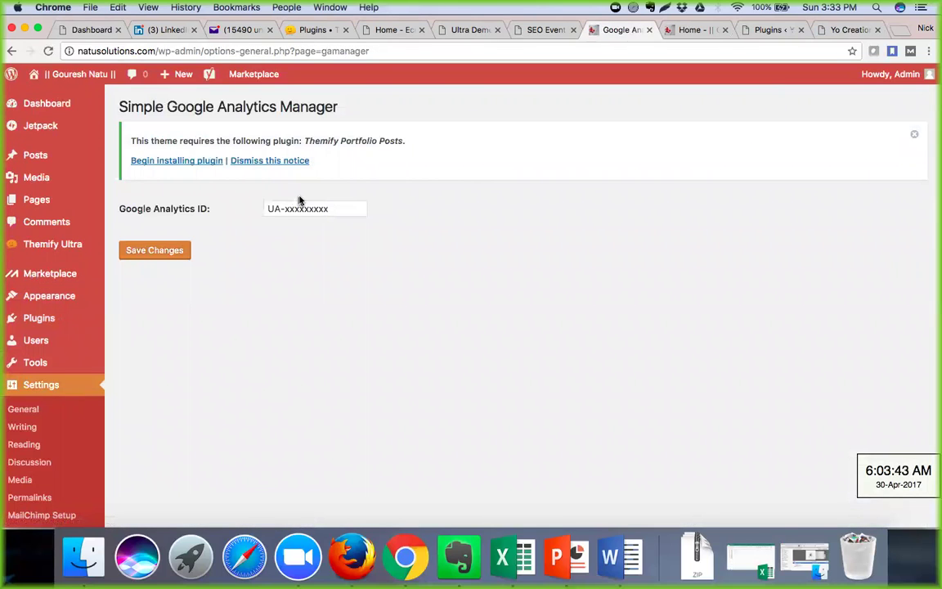
{"action": "left_click", "coordinate": [329, 208]}
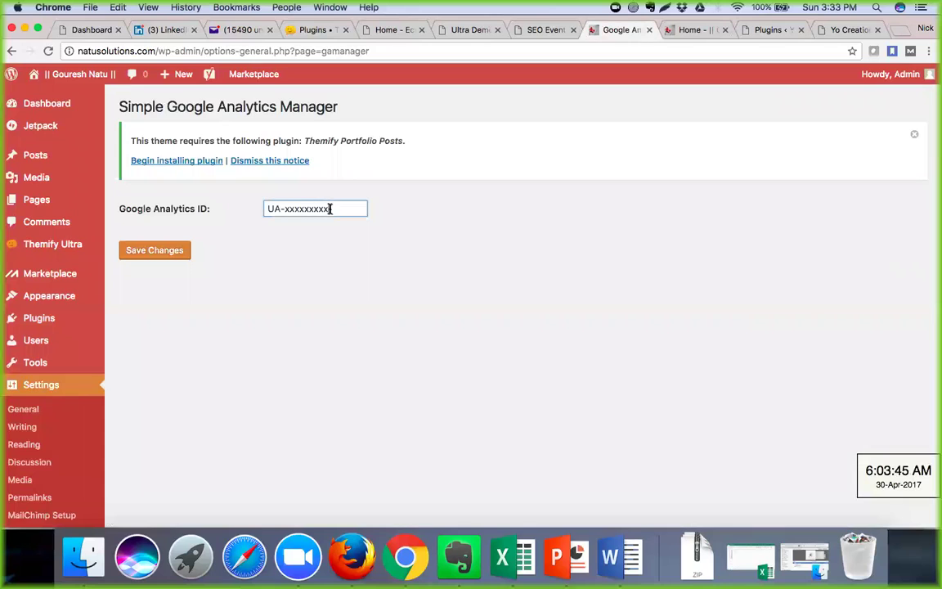
{"action": "left_click_drag", "start_coordinate": [329, 208], "coordinate": [265, 204]}
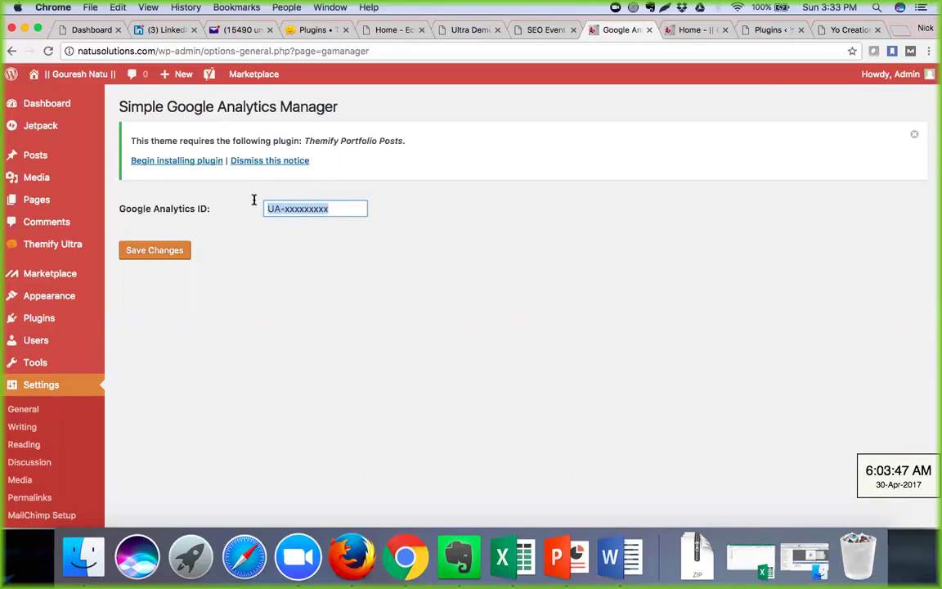
{"action": "key", "text": "BackSpace"}
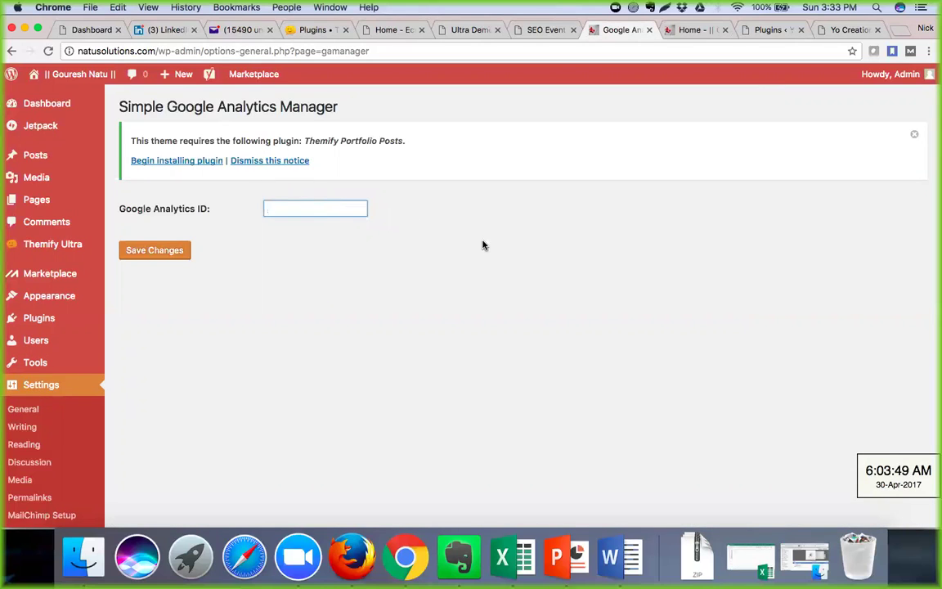
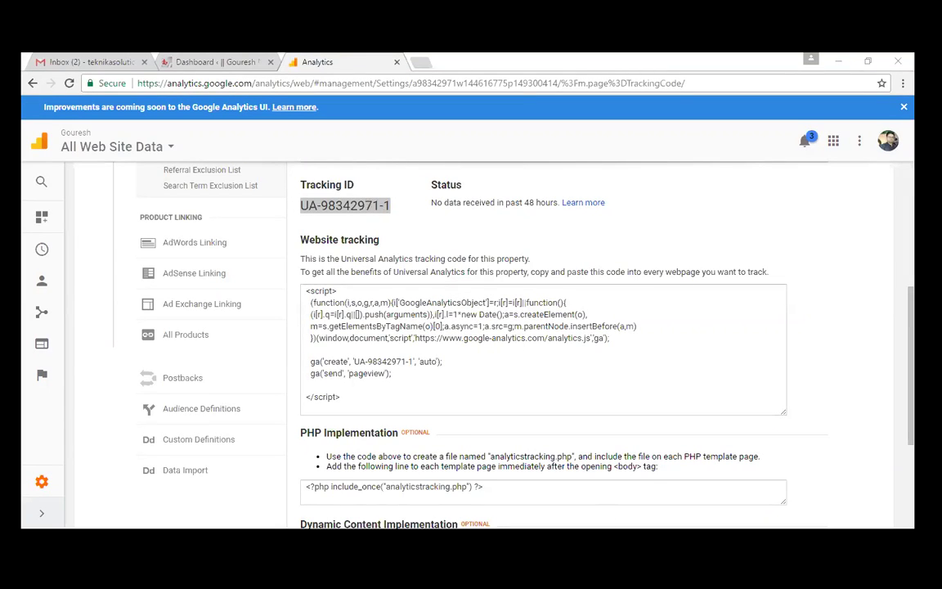
- Copy the Tracking ID from the tracking code page, then bring up the WordPress Dashboard tab
{"action": "right_click", "coordinate": [325, 208]}
{"action": "left_click", "coordinate": [347, 217]}
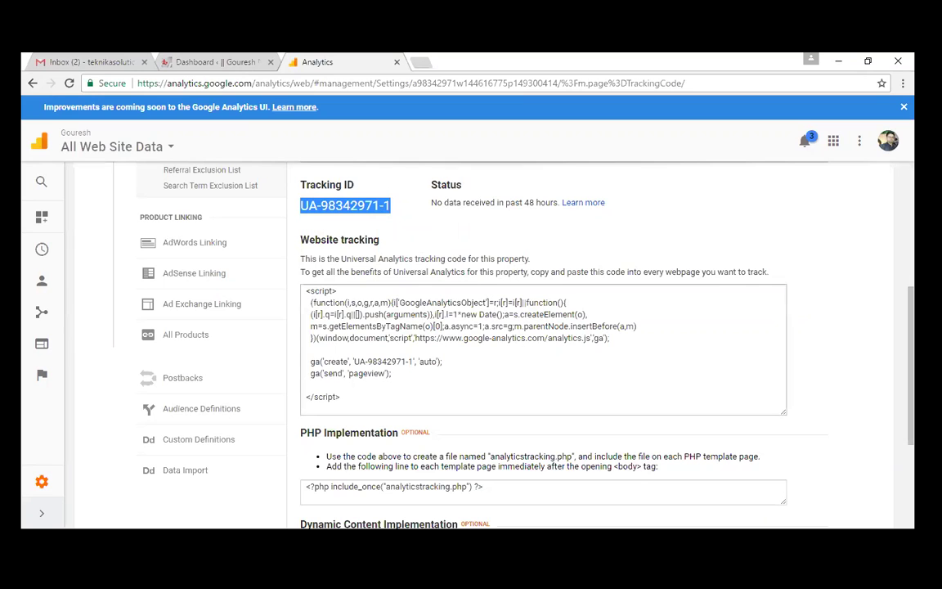
{"action": "key", "text": "ctrl+Tab"}
{"action": "key", "text": "ctrl+shift+Tab"}
{"action": "key", "text": "ctrl+shift+Tab"}
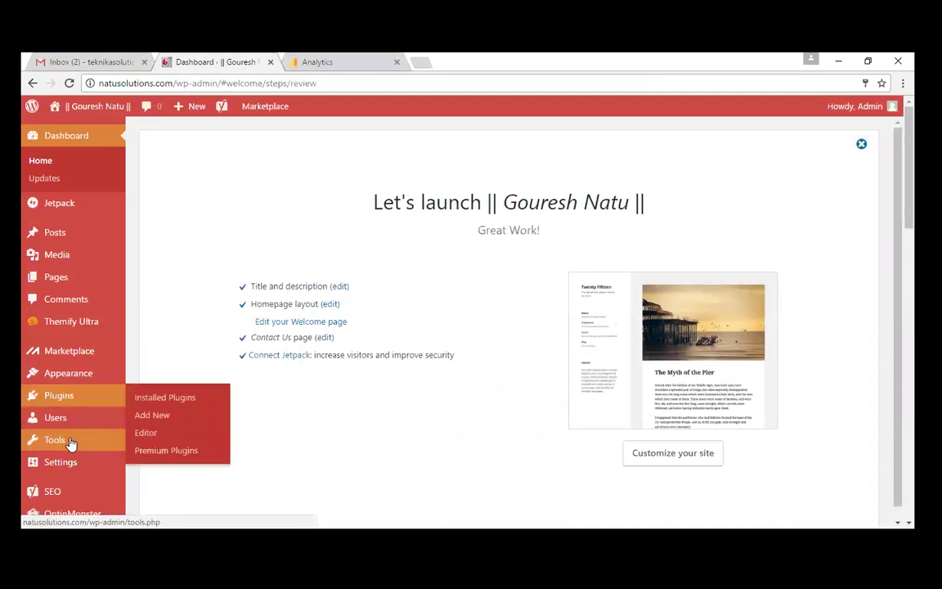
- Open Settings > Google Analytics Manager from the WordPress admin sidebar
{"action": "mouse_move", "coordinate": [71, 442]}
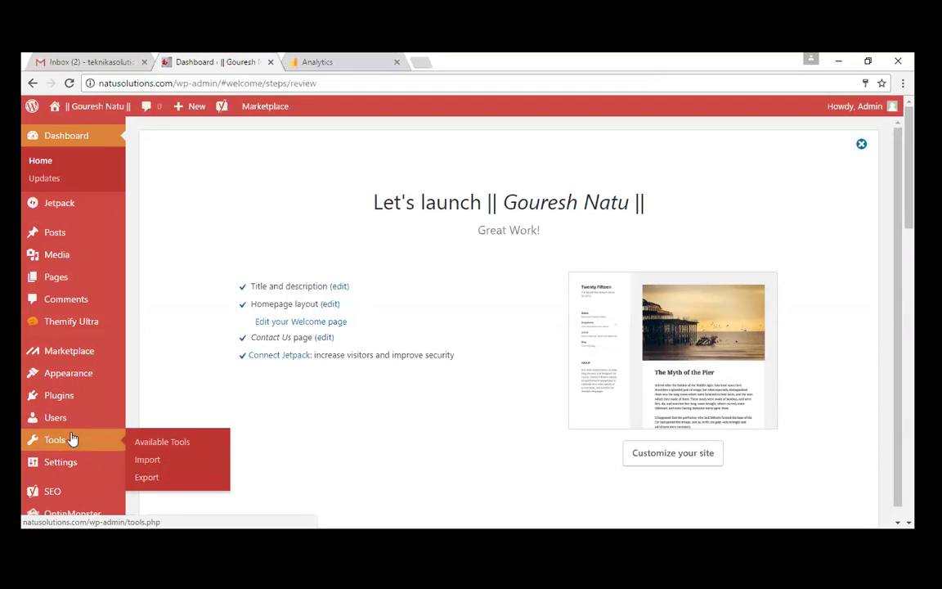
{"action": "mouse_move", "coordinate": [72, 383]}
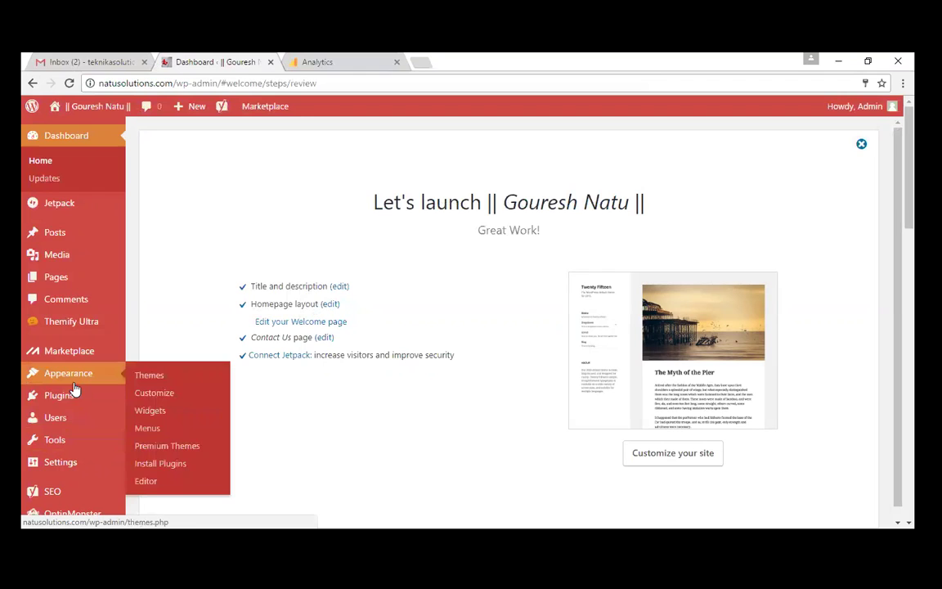
{"action": "mouse_move", "coordinate": [82, 464]}
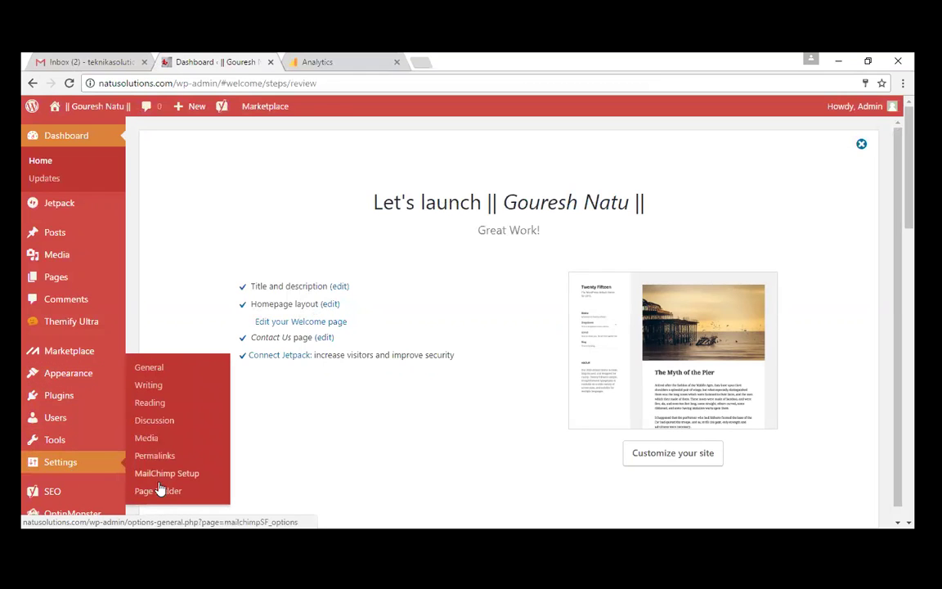
{"action": "left_click", "coordinate": [186, 495]}
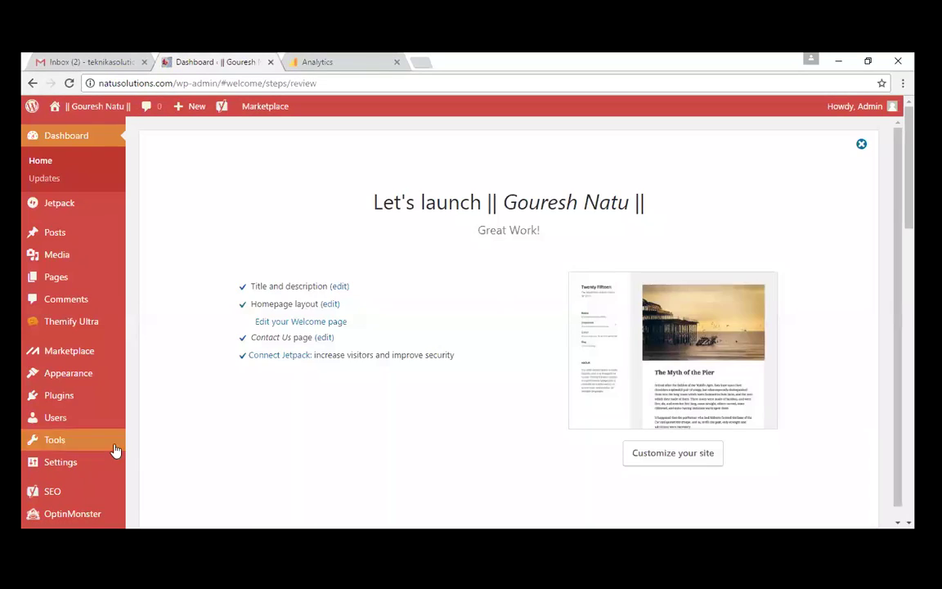
{"action": "mouse_move", "coordinate": [74, 465]}
{"action": "left_click", "coordinate": [153, 469]}
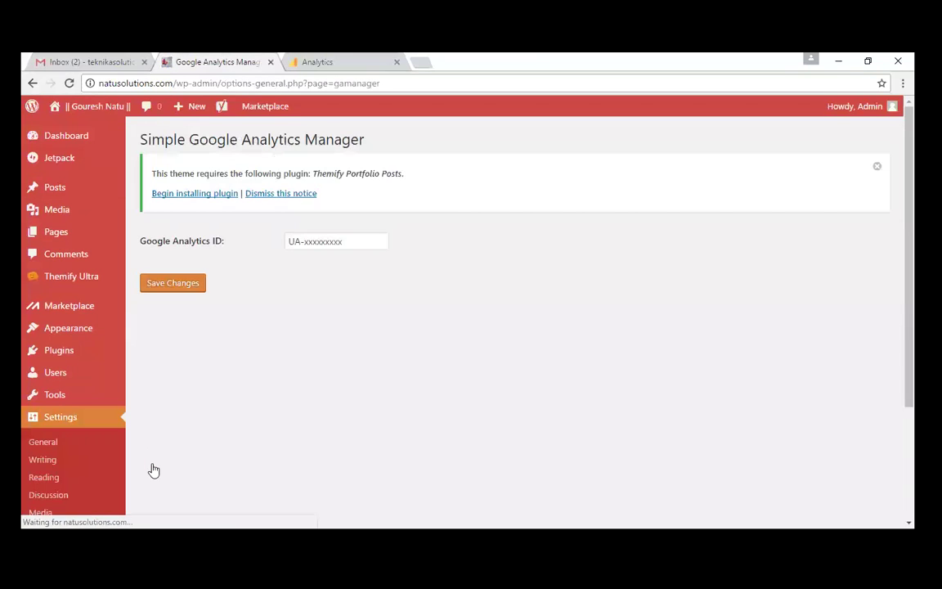
- Replace the placeholder in the Google Analytics ID field with the copied tracking ID and save changes
{"action": "left_click", "coordinate": [326, 248]}
{"action": "key", "text": "ctrl+a"}
{"action": "key", "text": "BackSpace"}
{"action": "key", "text": "ctrl+v"}
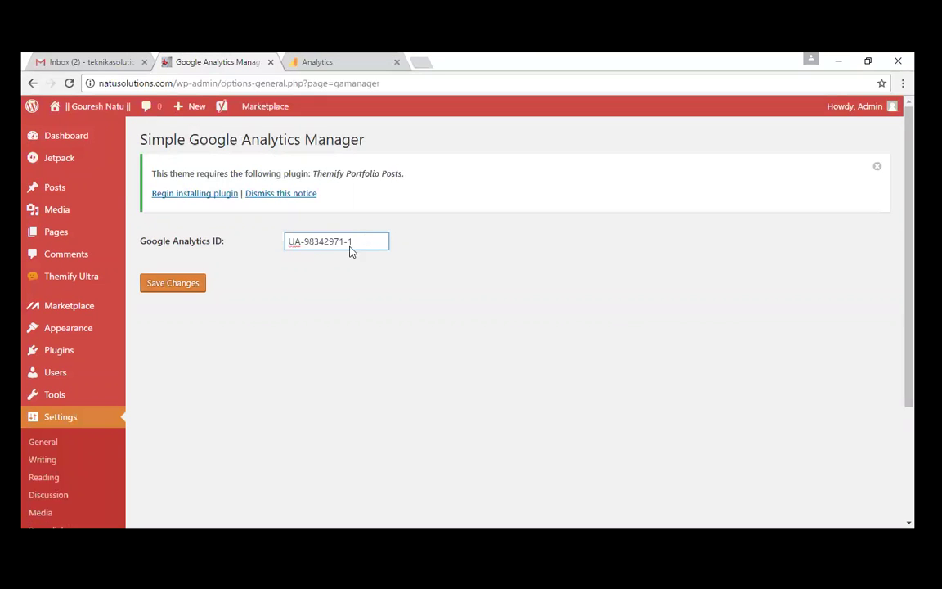
{"action": "left_click", "coordinate": [191, 286]}
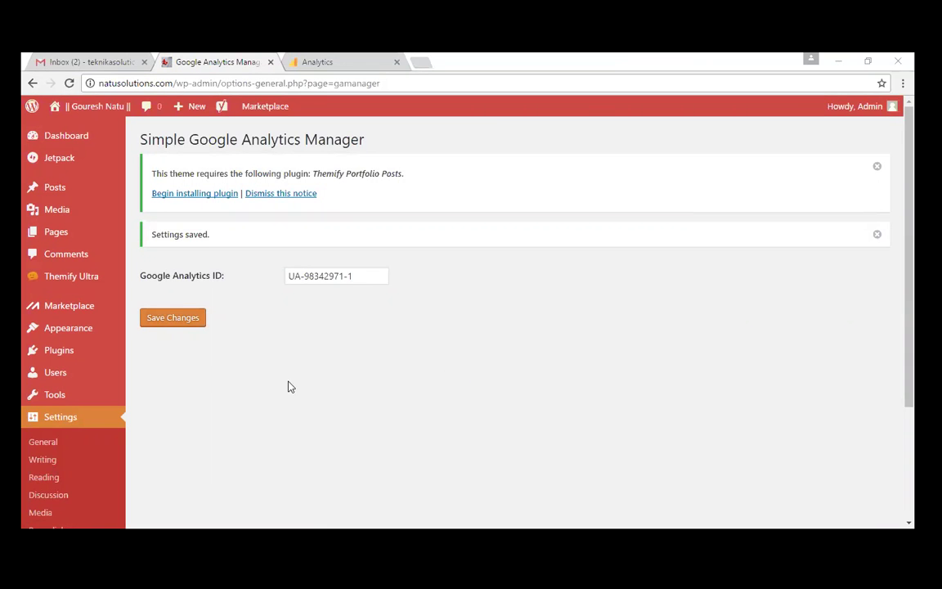
{"action": "left_click", "coordinate": [177, 324]}
- Return to the Analytics tab and choose the All Web Site Data view to load its reports
{"action": "left_click", "coordinate": [353, 58]}
{"action": "left_click", "coordinate": [627, 235]}
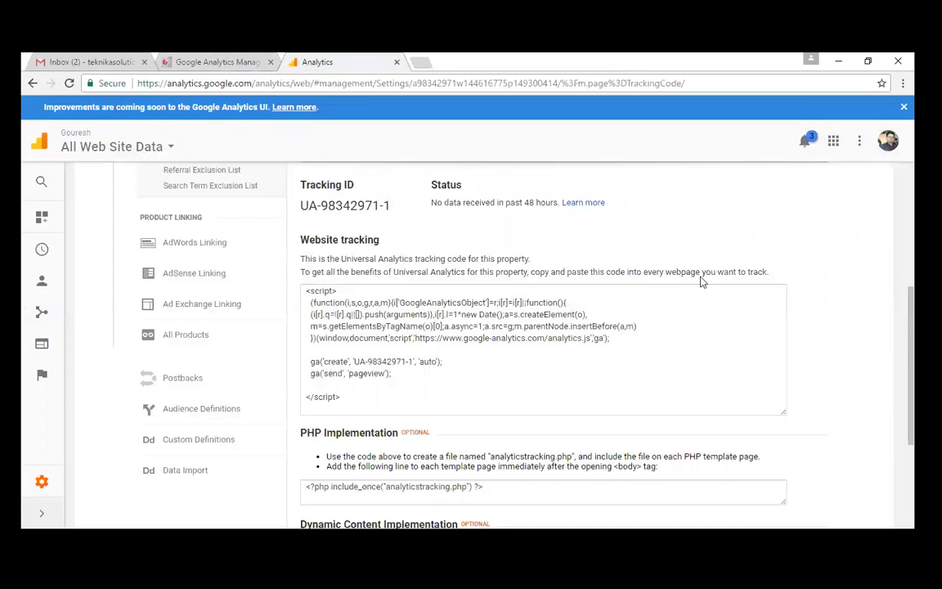
{"action": "scroll", "coordinate": [523, 344], "scroll_direction": "up", "scroll_amount": 5}
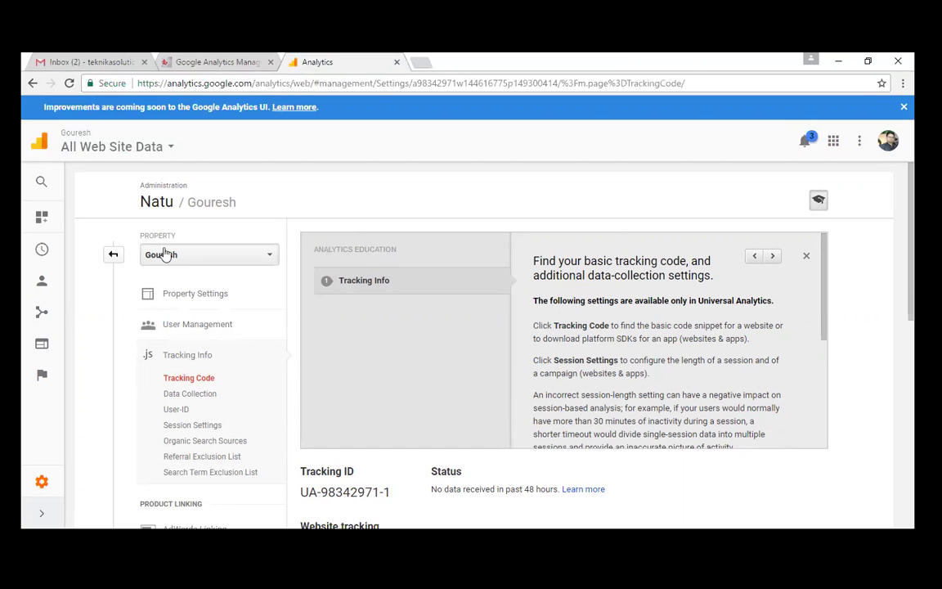
{"action": "left_click", "coordinate": [136, 147]}
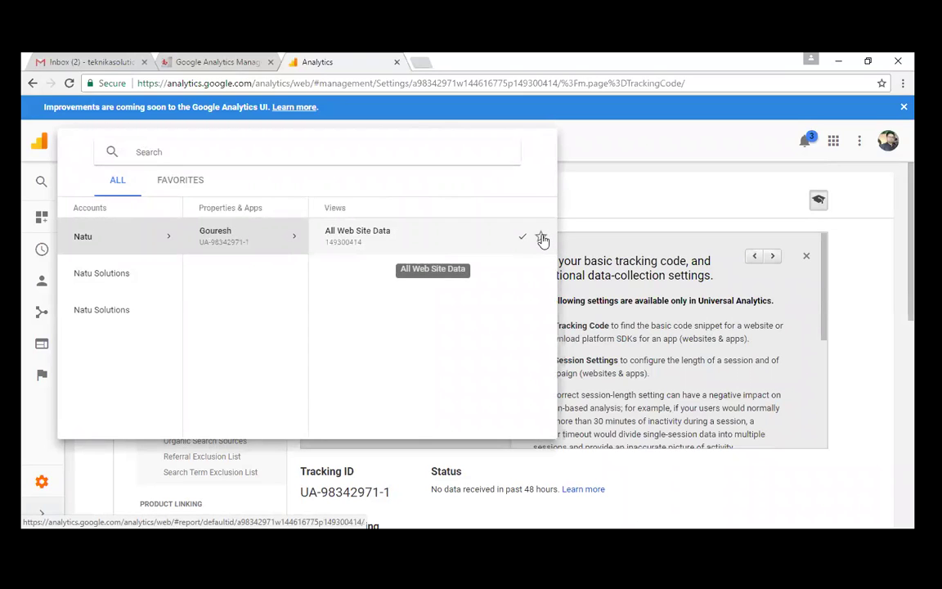
{"action": "left_click", "coordinate": [470, 240]}
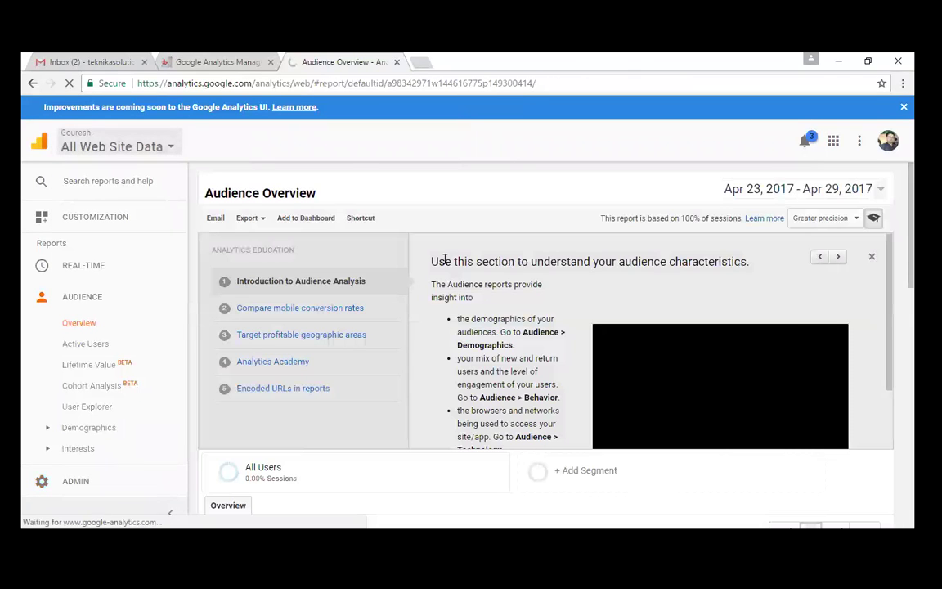
- Open REAL-TIME > Overview from the left navigation
{"action": "scroll", "coordinate": [540, 343], "scroll_direction": "down", "scroll_amount": 2}
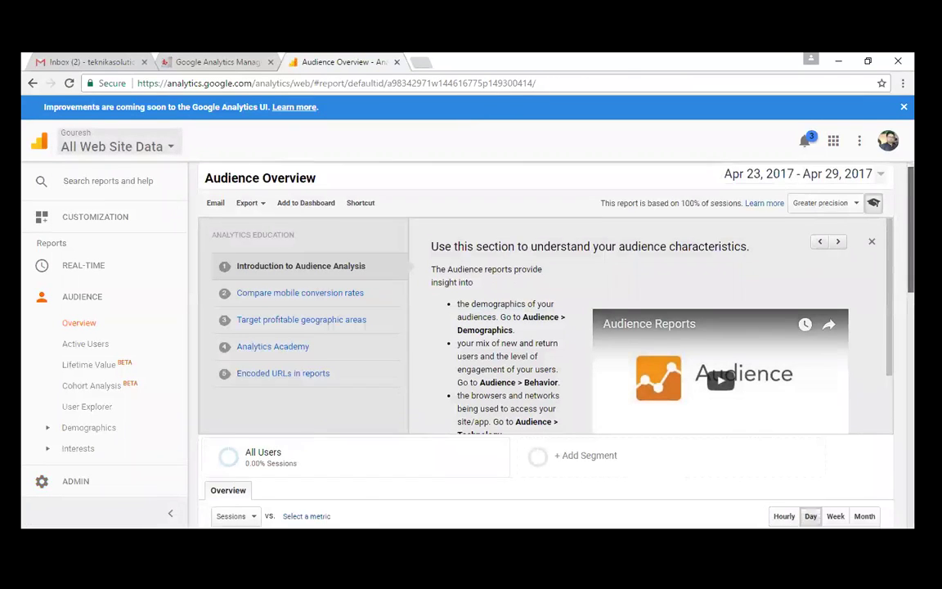
{"action": "scroll", "coordinate": [891, 270], "scroll_direction": "up", "scroll_amount": 1}
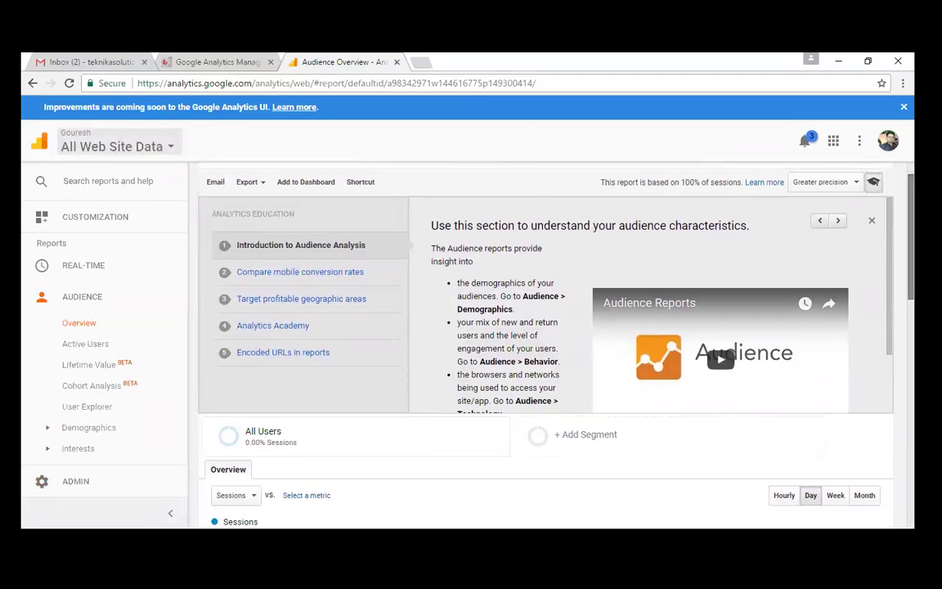
{"action": "left_click_drag", "start_coordinate": [891, 269], "coordinate": [891, 288]}
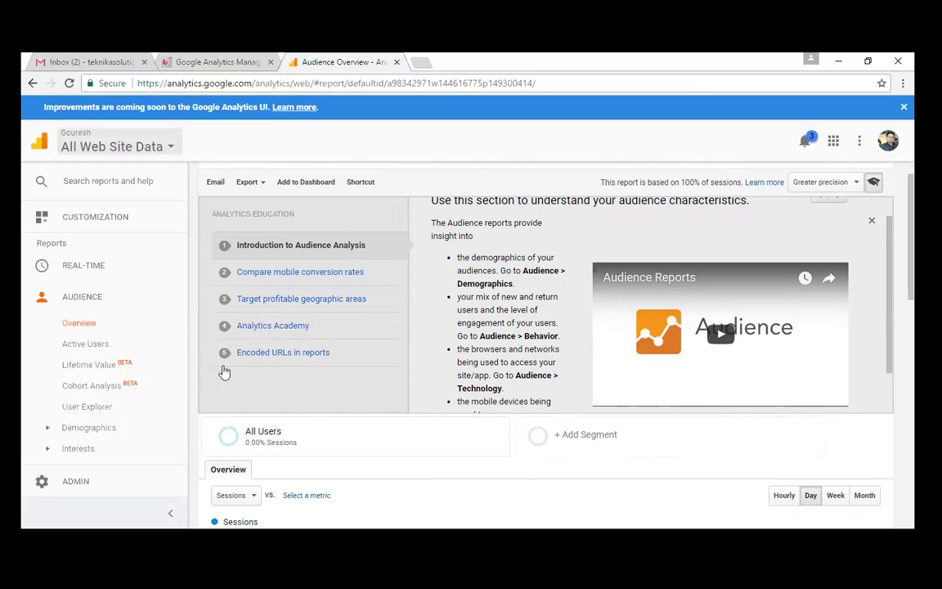
{"action": "left_click", "coordinate": [82, 266]}
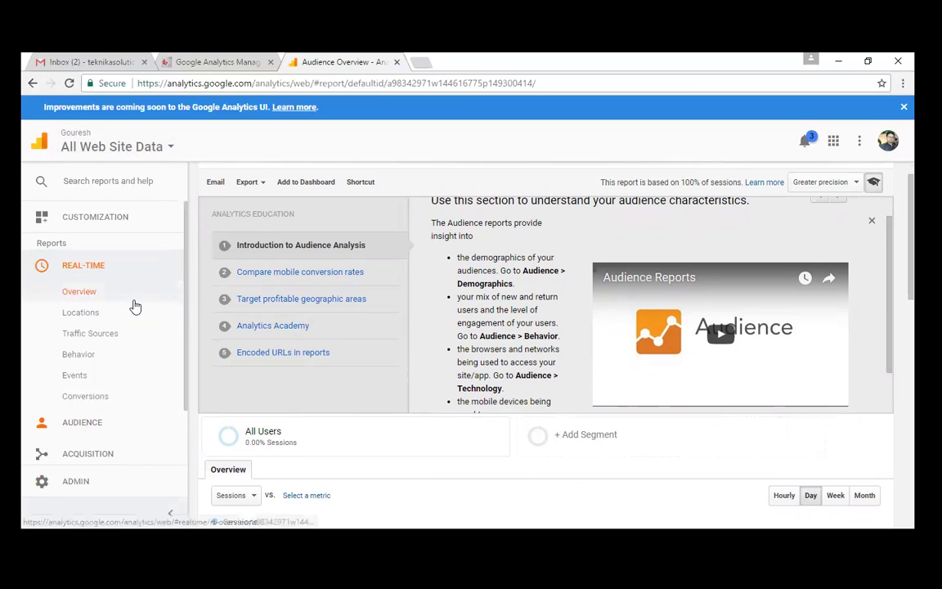
{"action": "left_click", "coordinate": [94, 293]}
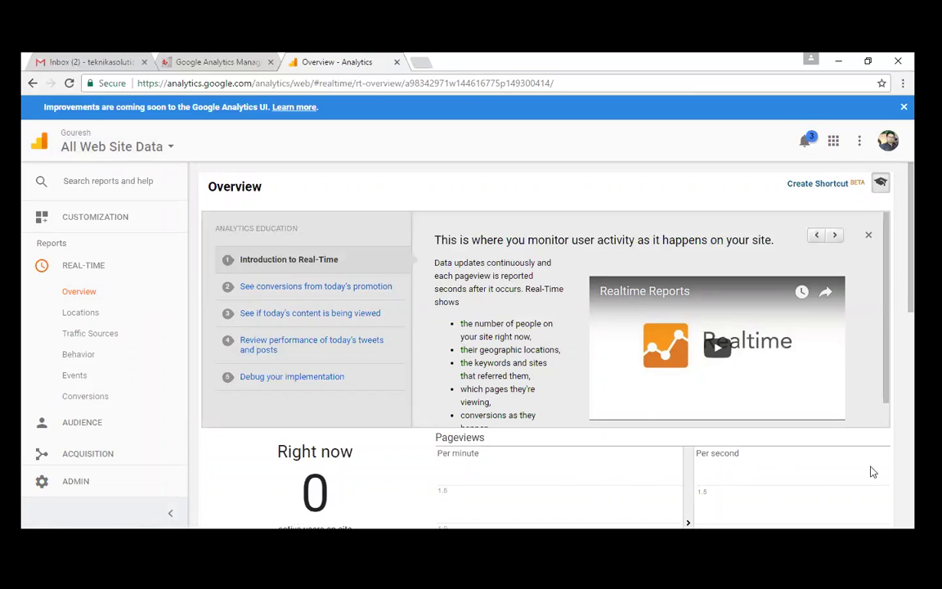
- Close the Analytics Education panel and the Internal error dialog
{"action": "left_click", "coordinate": [869, 236]}
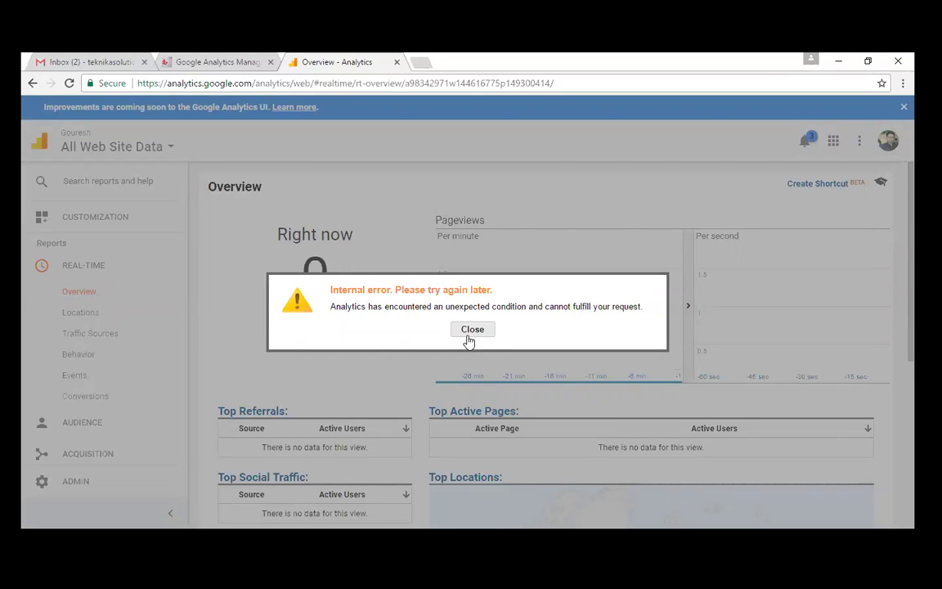
{"action": "left_click", "coordinate": [471, 338]}
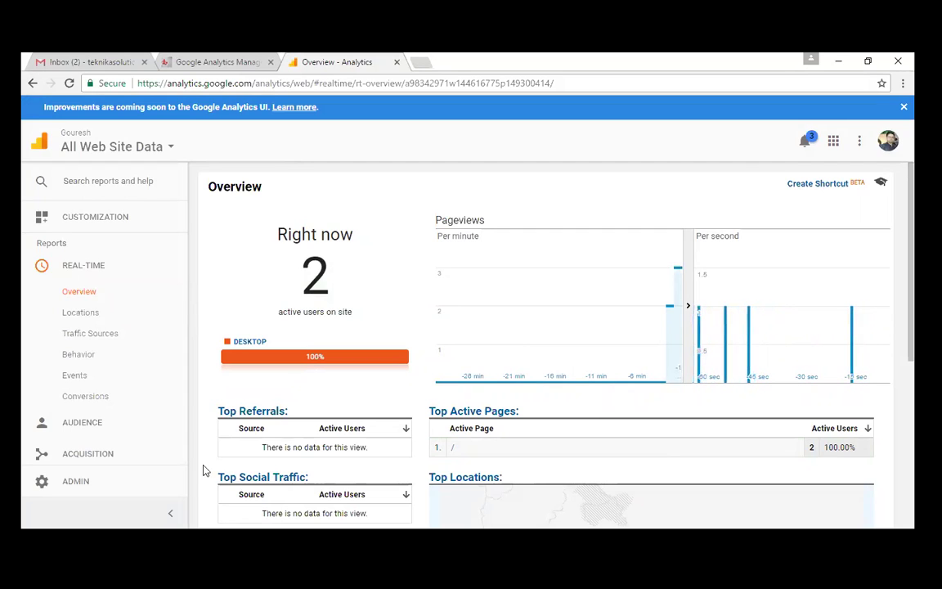
- Open the real-time Locations report and drill into India to see active users in Noida and Pune
{"action": "left_click", "coordinate": [84, 317]}
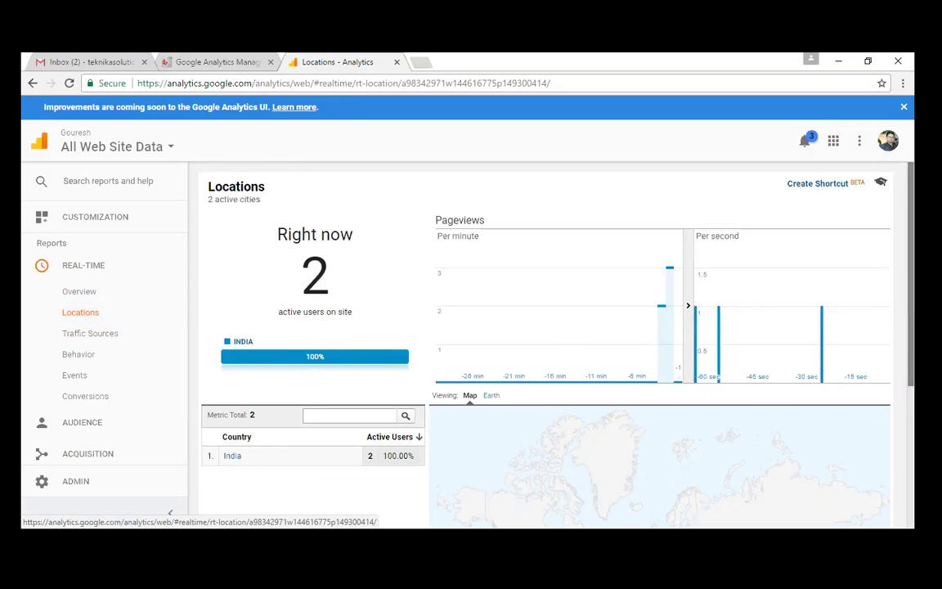
{"action": "scroll", "coordinate": [547, 343], "scroll_direction": "down", "scroll_amount": 3}
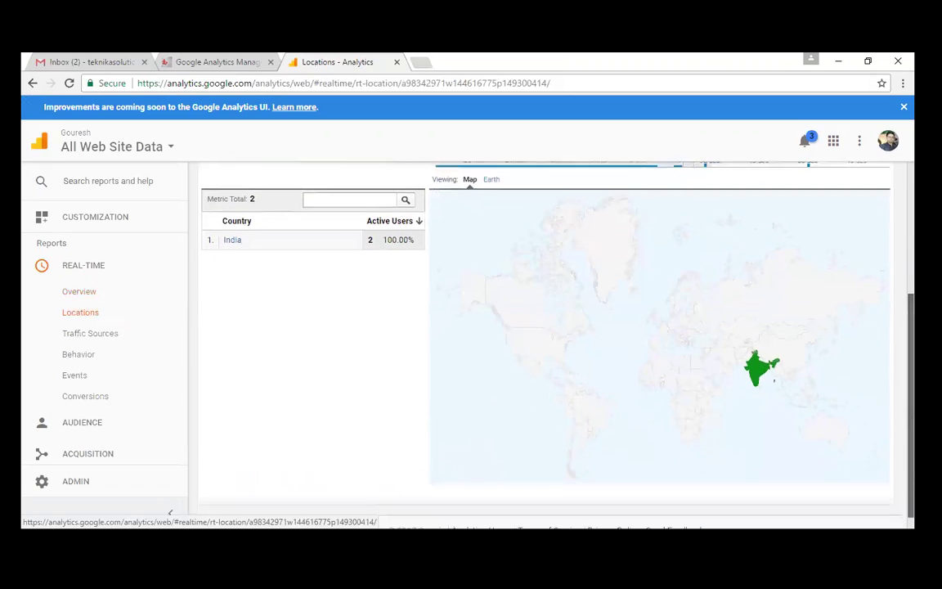
{"action": "left_click", "coordinate": [759, 371]}
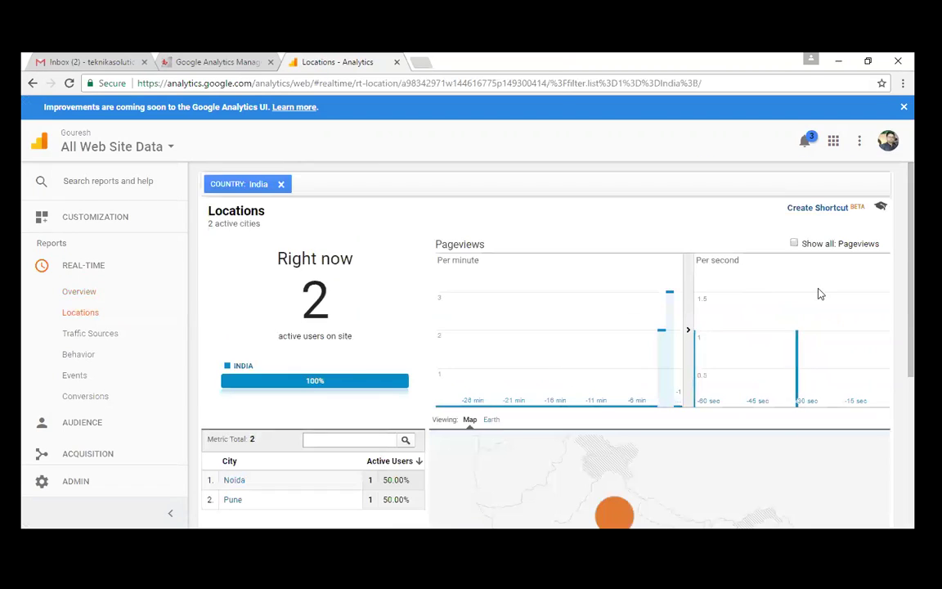
{"action": "scroll", "coordinate": [820, 293], "scroll_direction": "down", "scroll_amount": 1}
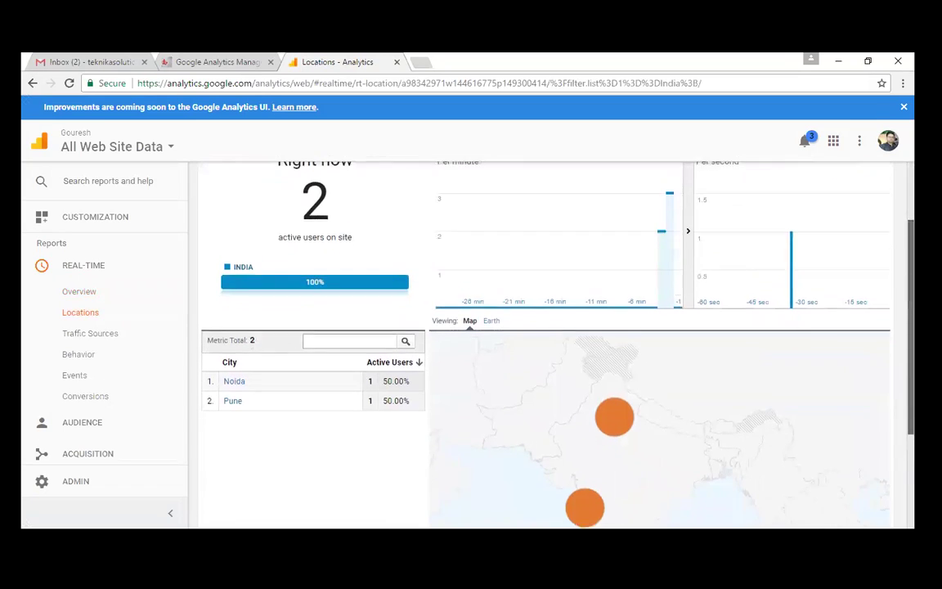
{"action": "scroll", "coordinate": [820, 293], "scroll_direction": "down", "scroll_amount": 2}
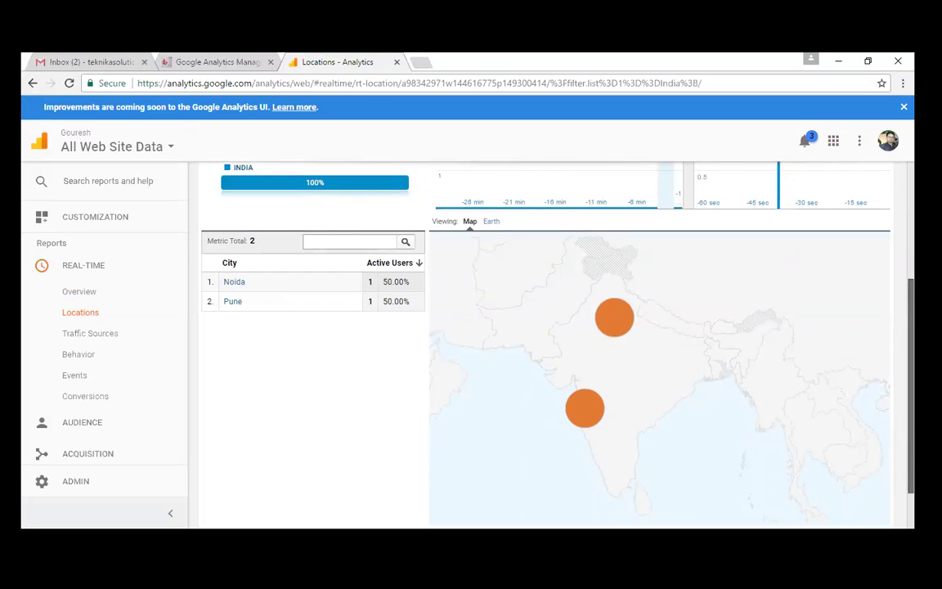
{"action": "scroll", "coordinate": [539, 344], "scroll_direction": "down", "scroll_amount": 1}
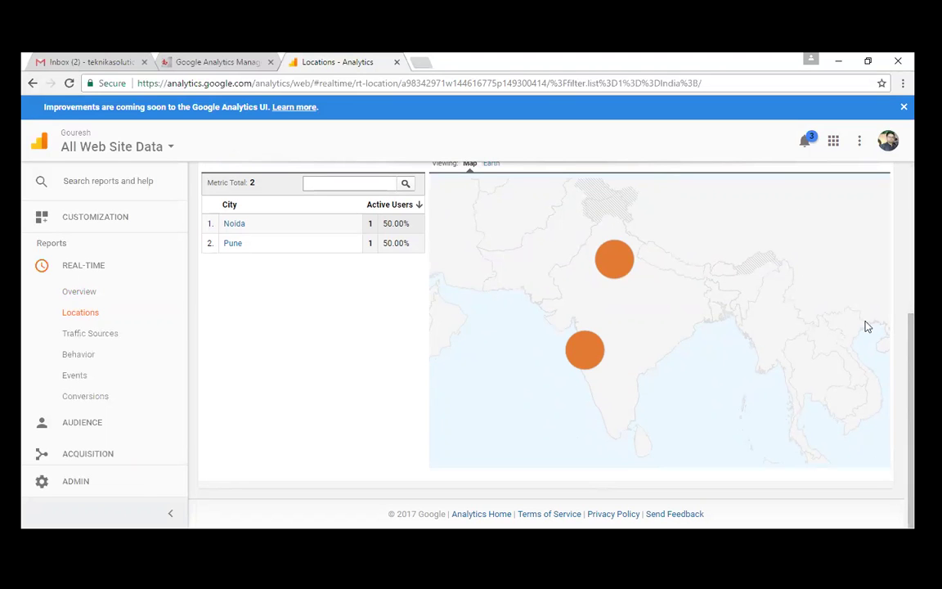
{"action": "scroll", "coordinate": [868, 327], "scroll_direction": "up", "scroll_amount": 3}
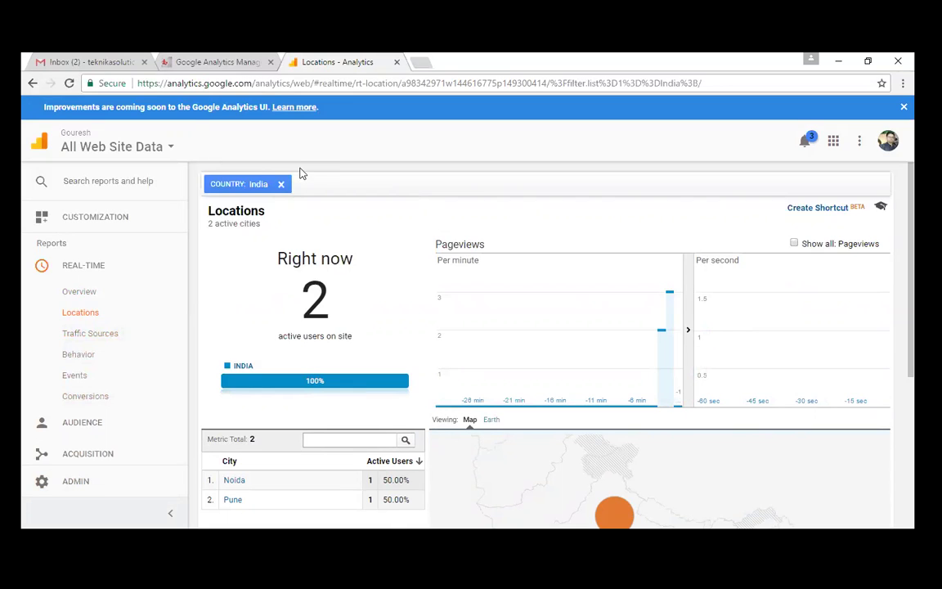
{"action": "left_click", "coordinate": [250, 60]}
{"action": "left_click", "coordinate": [368, 58]}
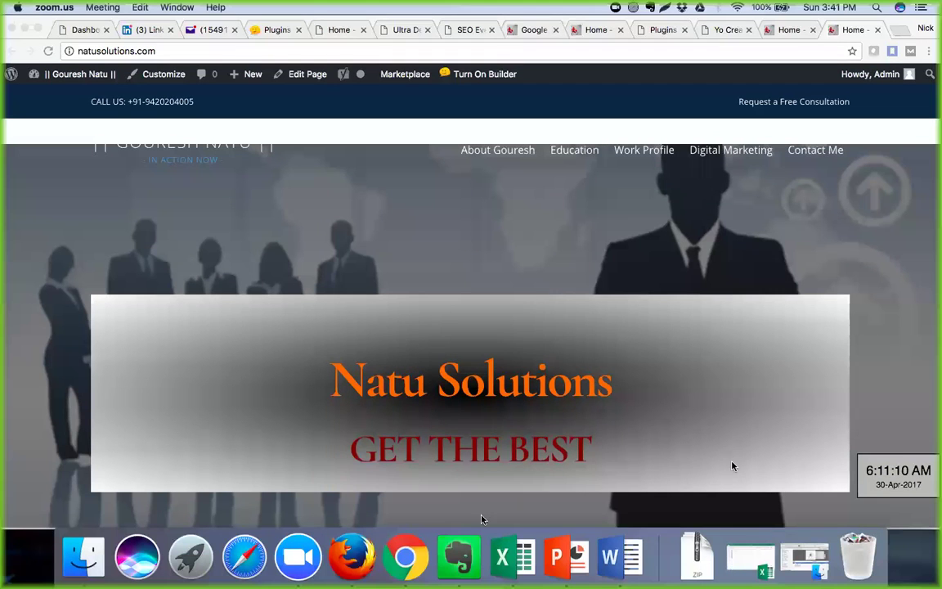
- Navigate the current tab to google.com/analytics via the address bar suggestions
{"action": "left_click", "coordinate": [807, 54]}
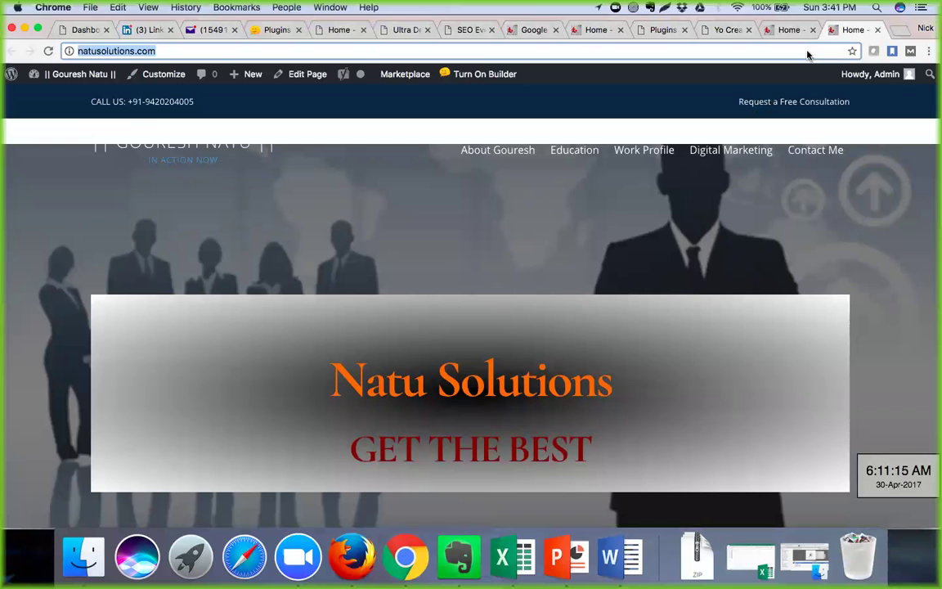
{"action": "type", "text": "google"}
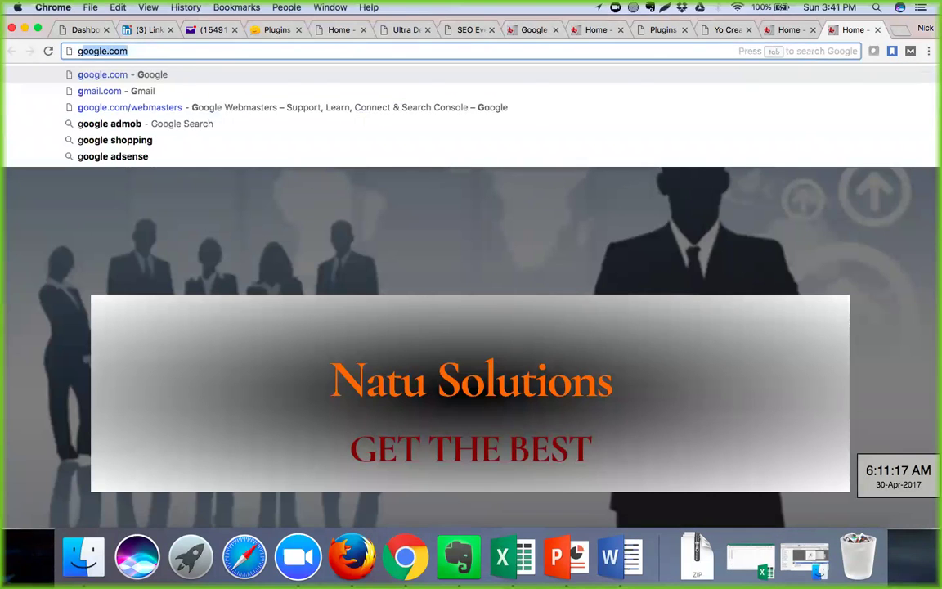
{"action": "key", "text": "Right"}
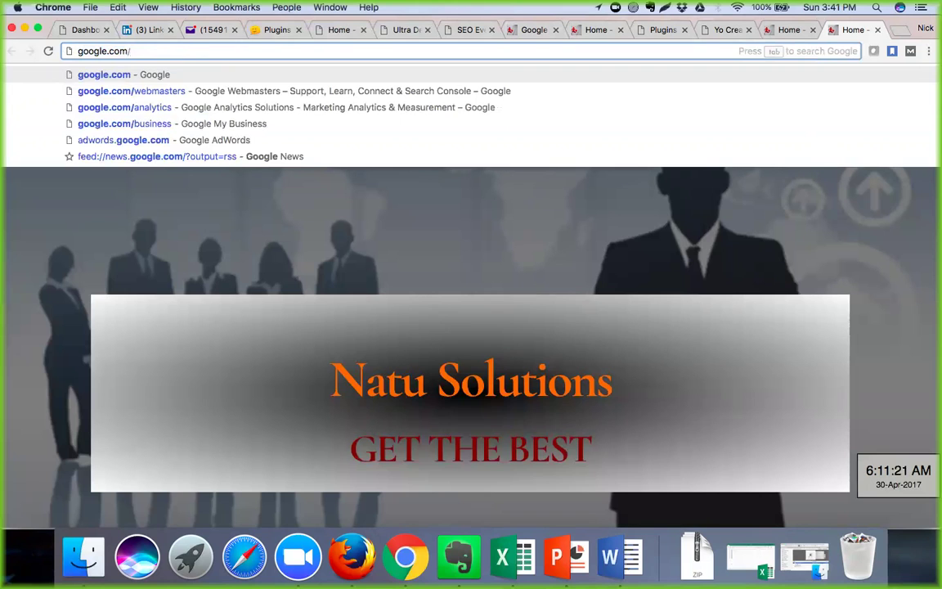
{"action": "key", "text": "Down"}
{"action": "key", "text": "Down"}
{"action": "key", "text": "Return"}
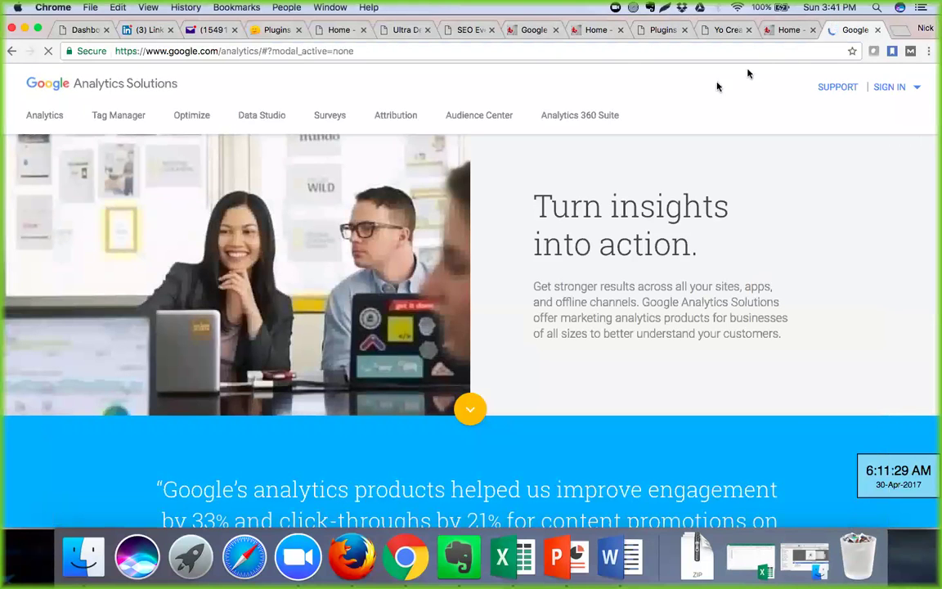
- Close the leftover Home and Ultra Demo tabs, then sign in and pick Analytics from the dropdown
{"action": "left_click", "coordinate": [620, 31]}
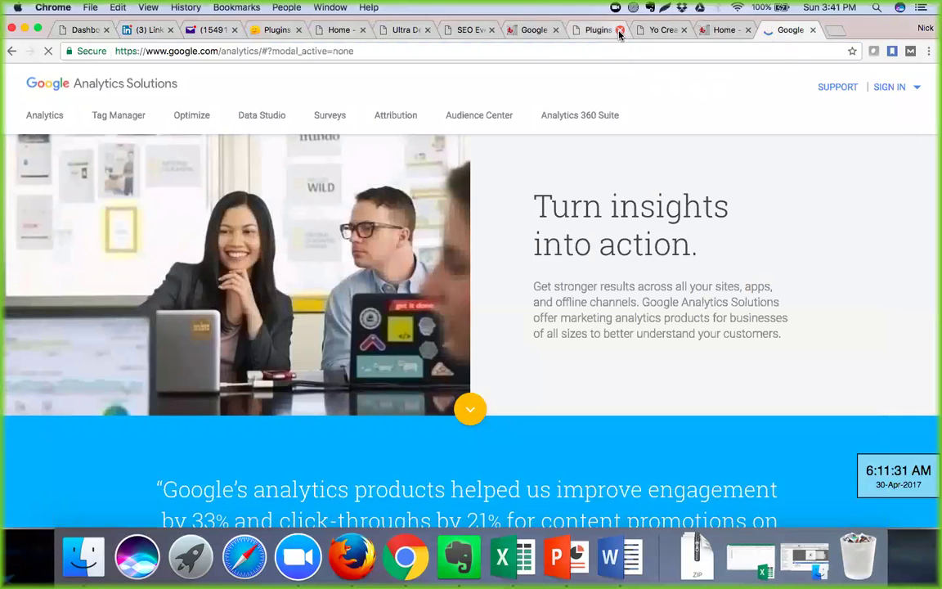
{"action": "left_click", "coordinate": [748, 30]}
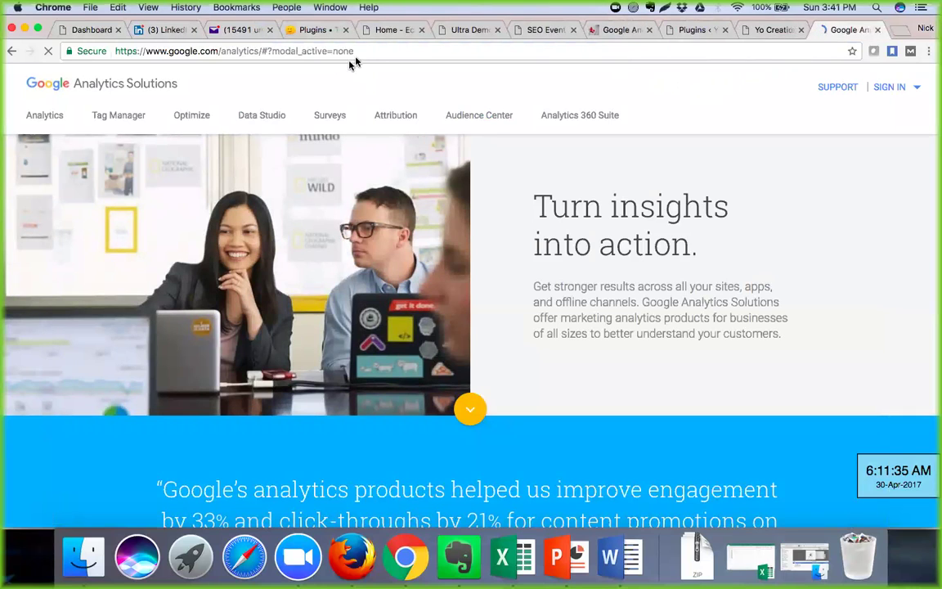
{"action": "left_click", "coordinate": [421, 30]}
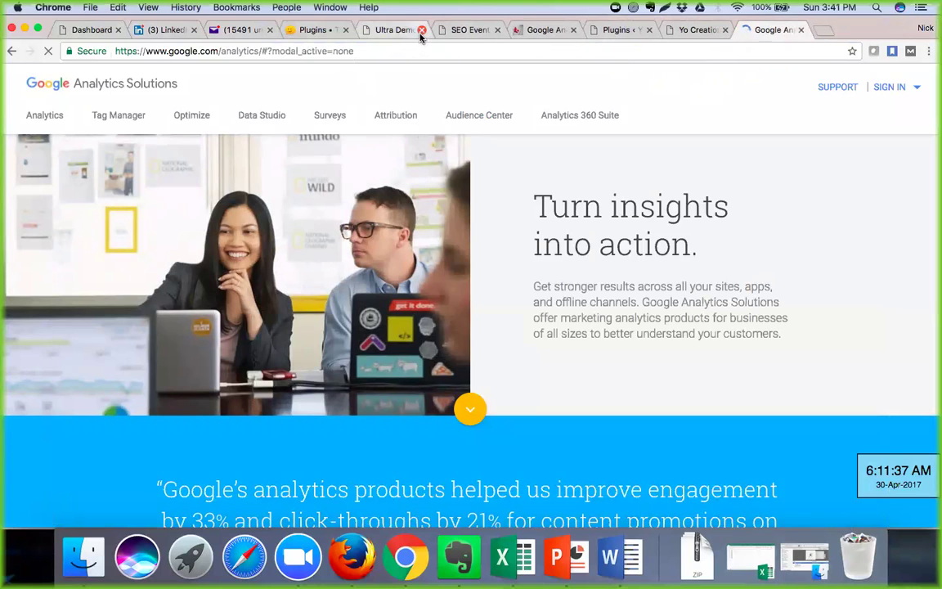
{"action": "left_click", "coordinate": [421, 30]}
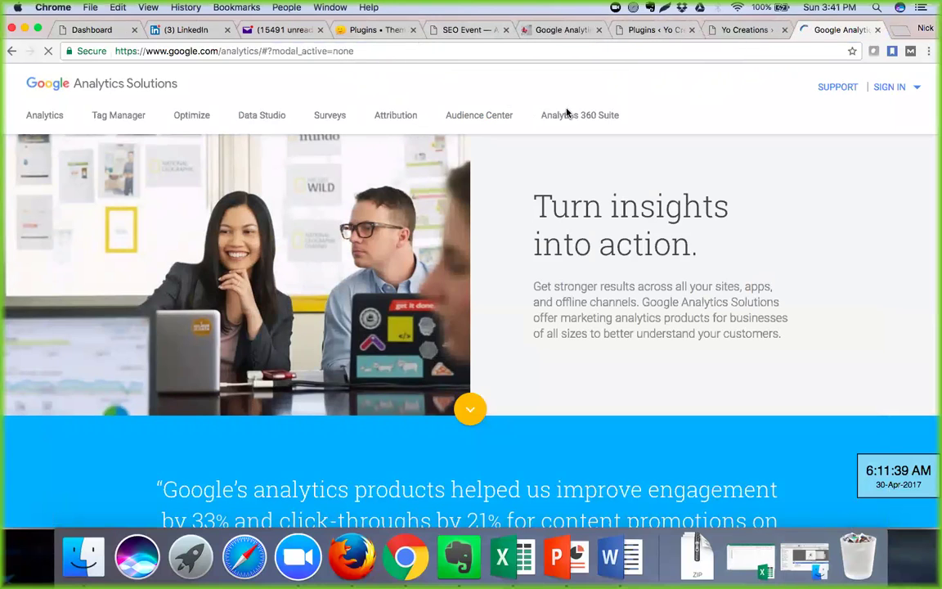
{"action": "left_click", "coordinate": [883, 90]}
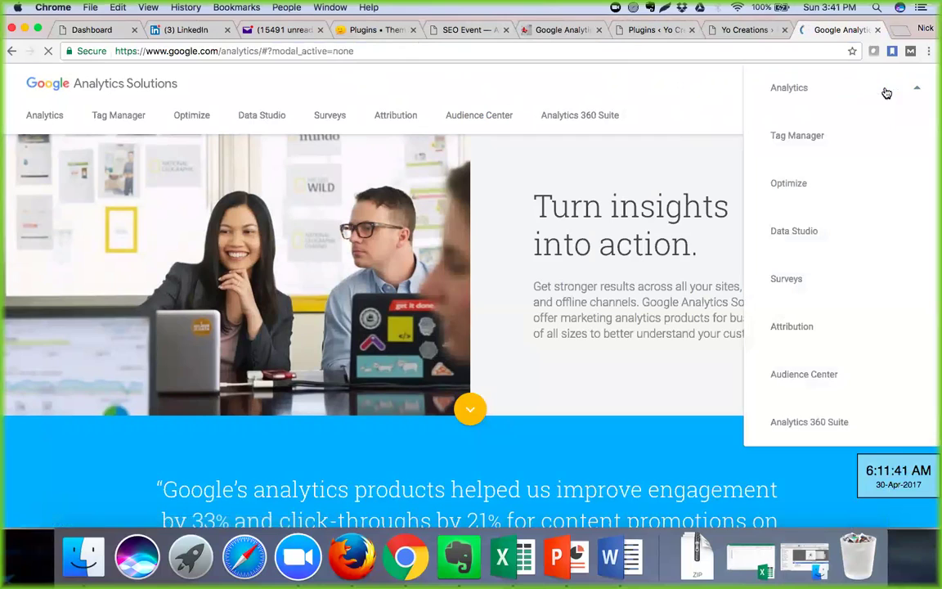
{"action": "left_click", "coordinate": [821, 93]}
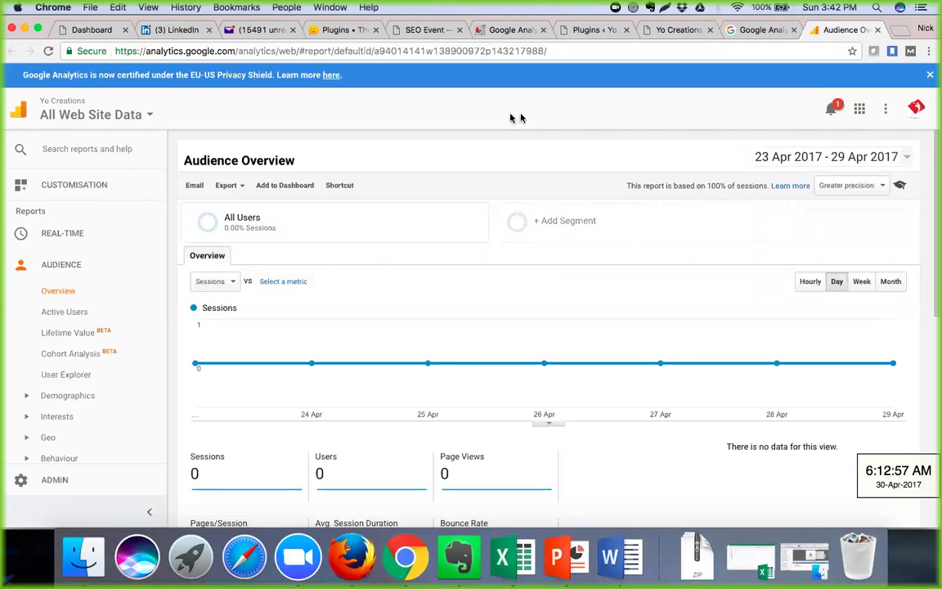
- Browse and dismiss the account picker, then sign out via the avatar's account menu
{"action": "left_click", "coordinate": [112, 115]}
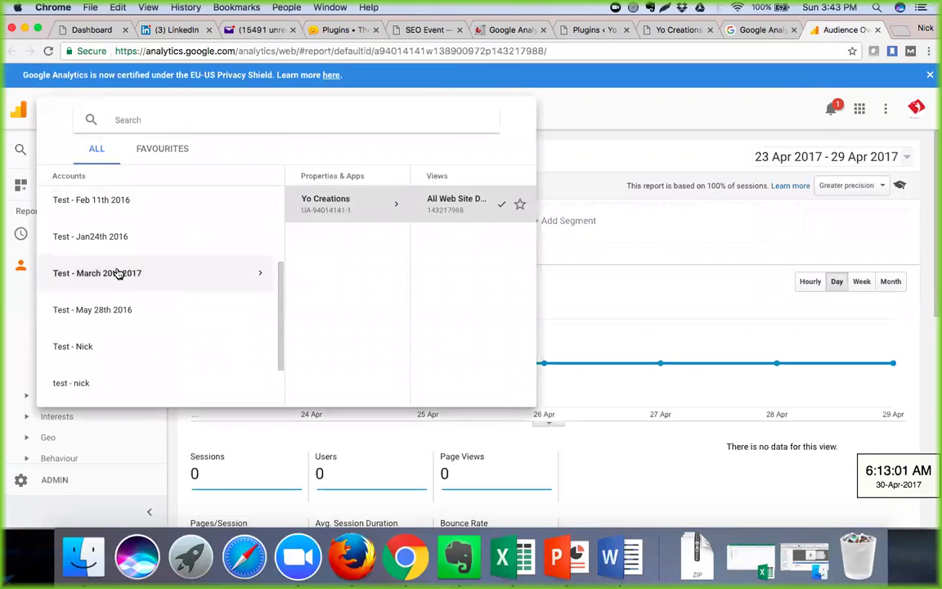
{"action": "scroll", "coordinate": [118, 272], "scroll_direction": "up", "scroll_amount": 4}
{"action": "scroll", "coordinate": [119, 274], "scroll_direction": "down", "scroll_amount": 6}
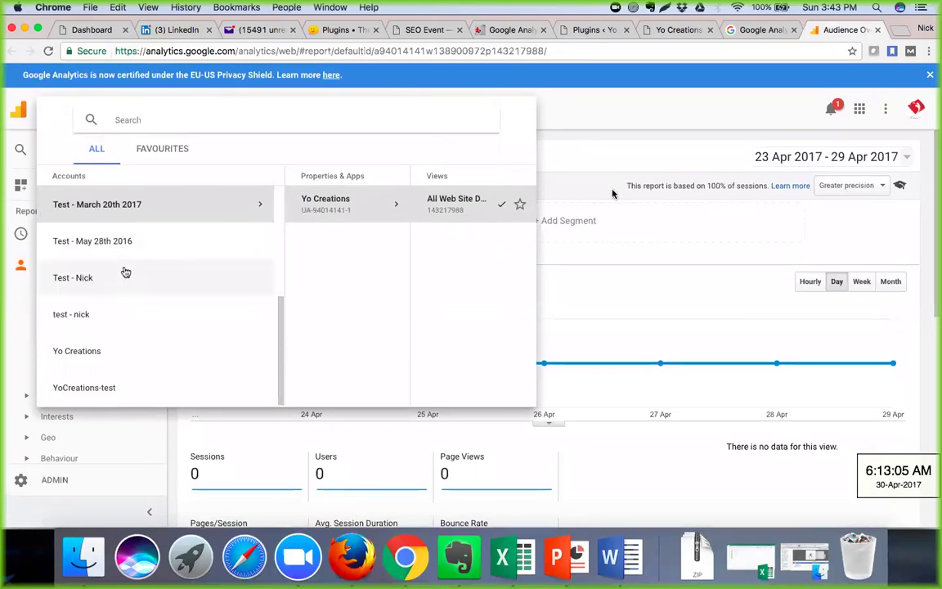
{"action": "key", "text": "Escape"}
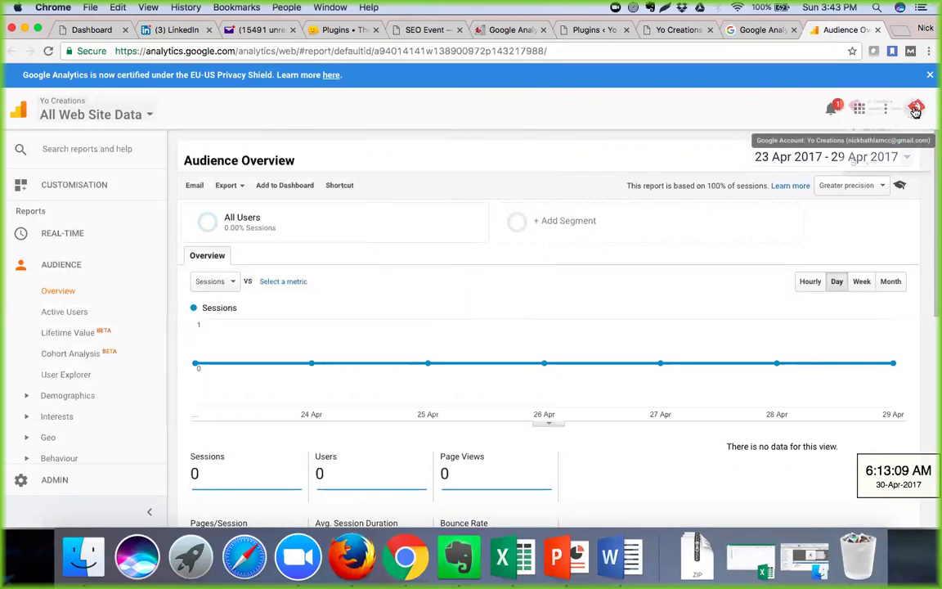
{"action": "left_click", "coordinate": [916, 110]}
{"action": "left_click", "coordinate": [775, 248]}
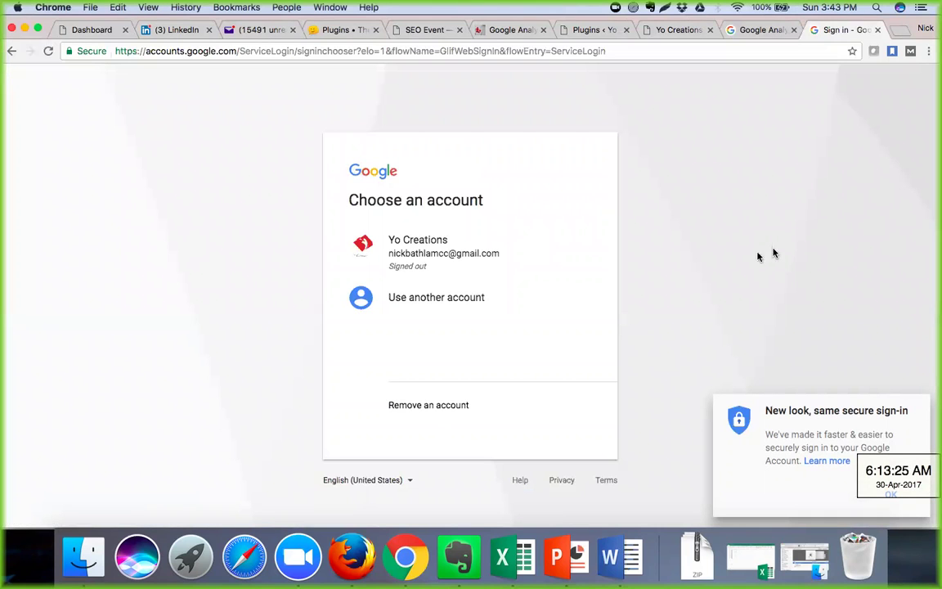
- Remove the signed-out Google account from this browser's account list
{"action": "left_click", "coordinate": [414, 412]}
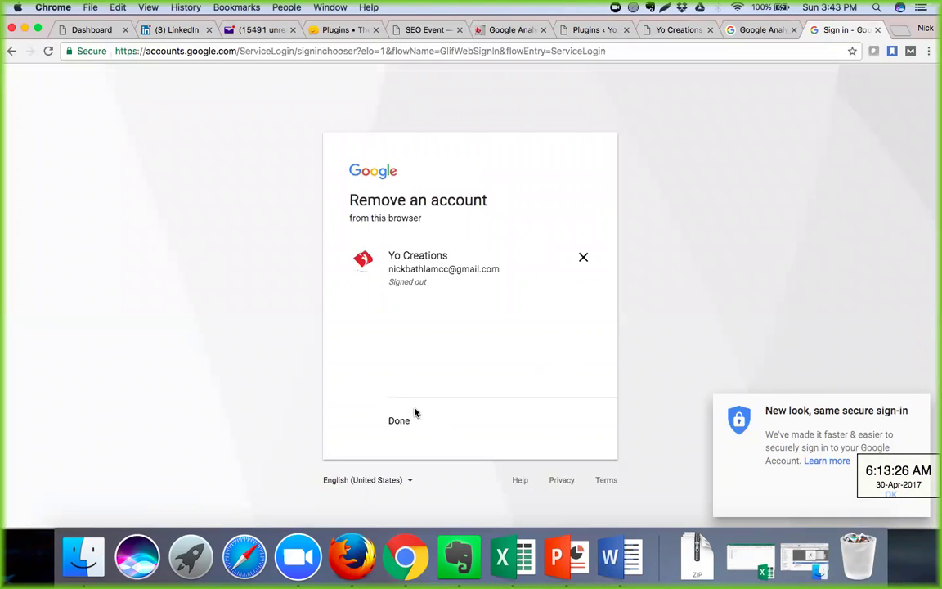
{"action": "left_click", "coordinate": [583, 256]}
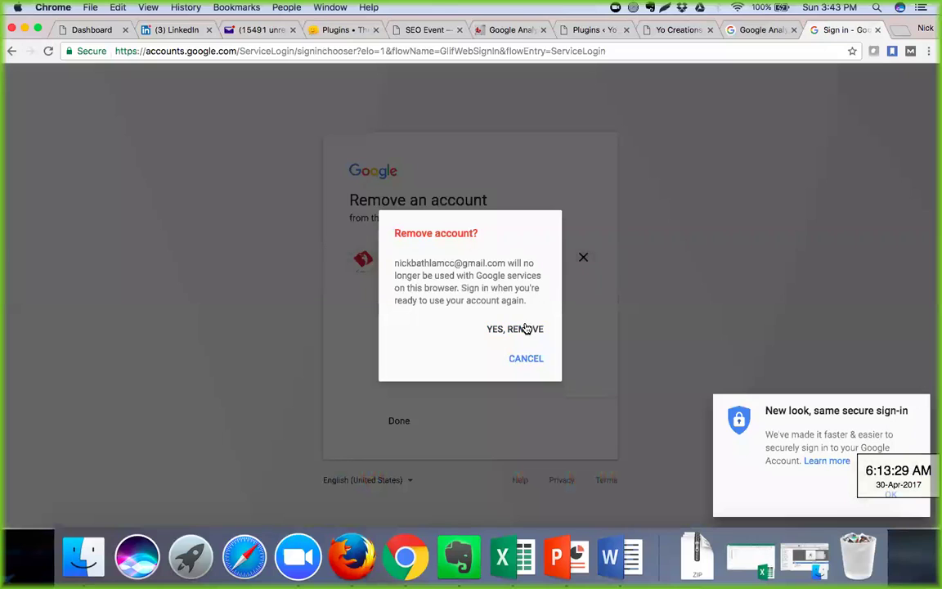
{"action": "left_click", "coordinate": [523, 328]}
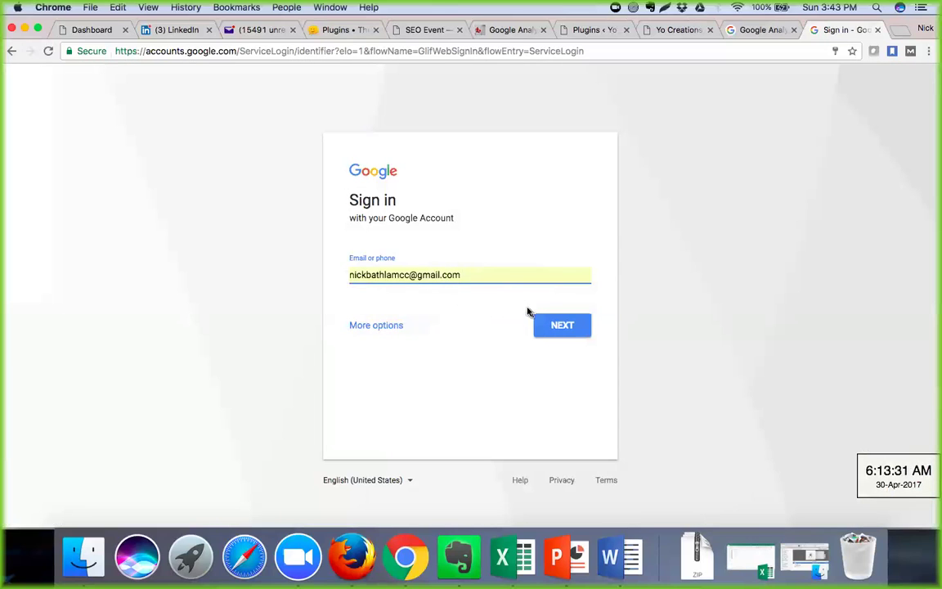
- Sign in with a different Google account's email and password, and let the browser save the password
{"action": "key", "text": "super+a"}
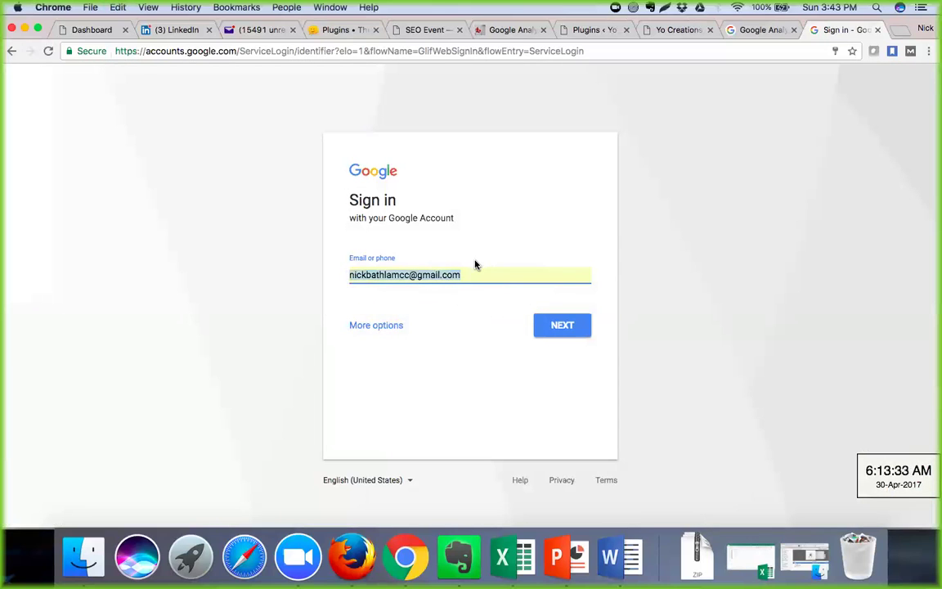
{"action": "left_click", "coordinate": [549, 335]}
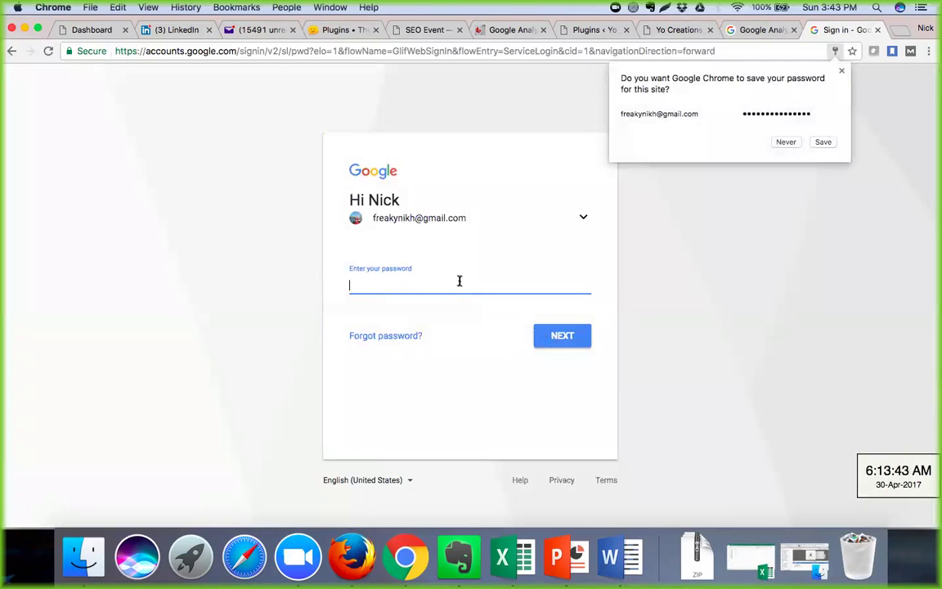
{"action": "left_click", "coordinate": [460, 280]}
{"action": "type", "text": "••••••••"}
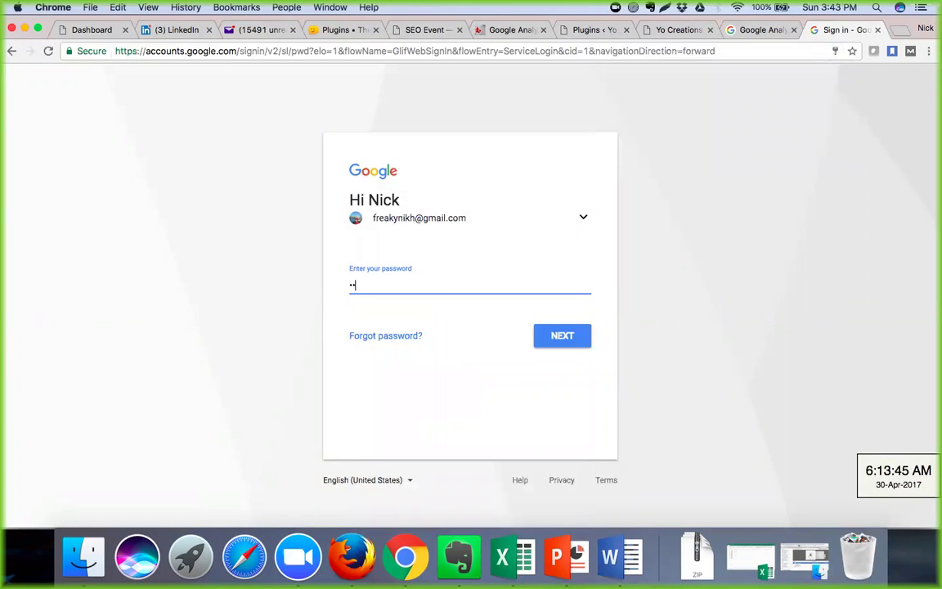
{"action": "type", "text": "•••••••"}
{"action": "left_click", "coordinate": [573, 335]}
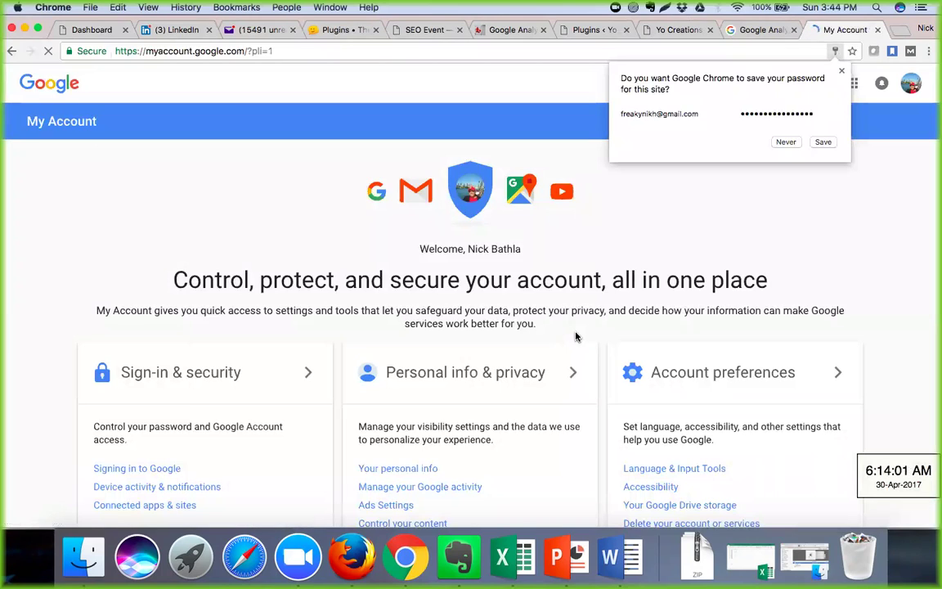
{"action": "left_click", "coordinate": [823, 142]}
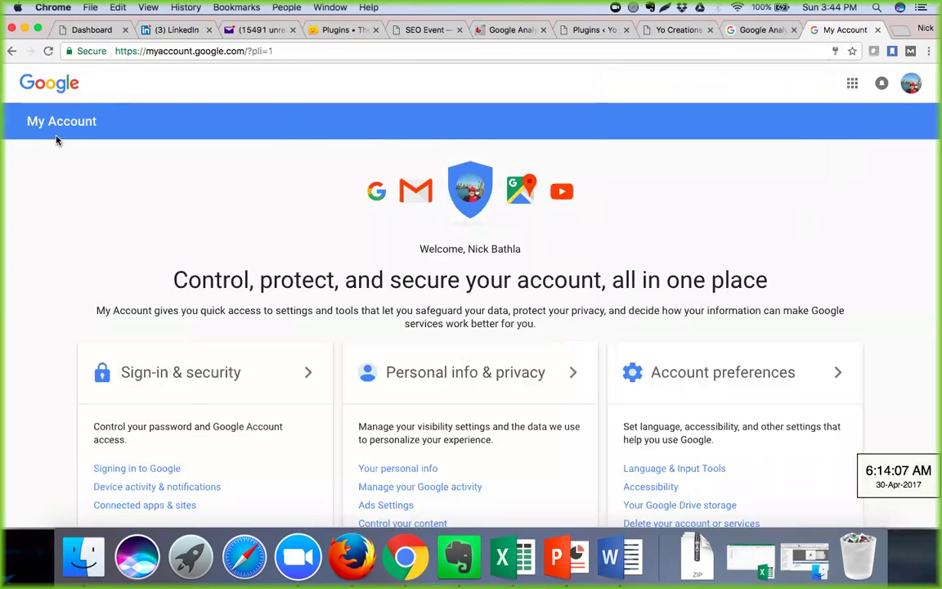
- Go to the google.com/analytics page
{"action": "left_click", "coordinate": [696, 54]}
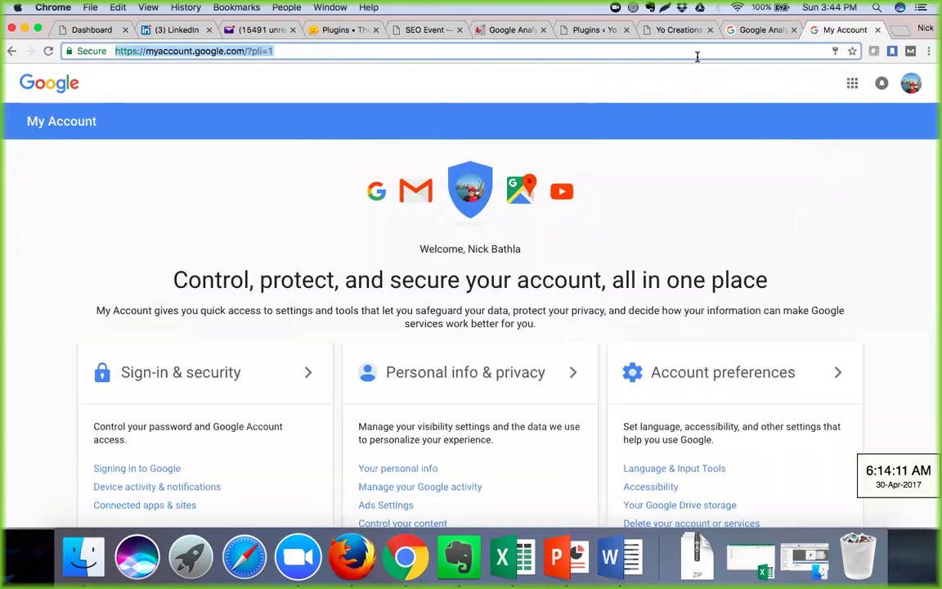
{"action": "type", "text": "google"}
{"action": "key", "text": "Down"}
{"action": "key", "text": "Return"}
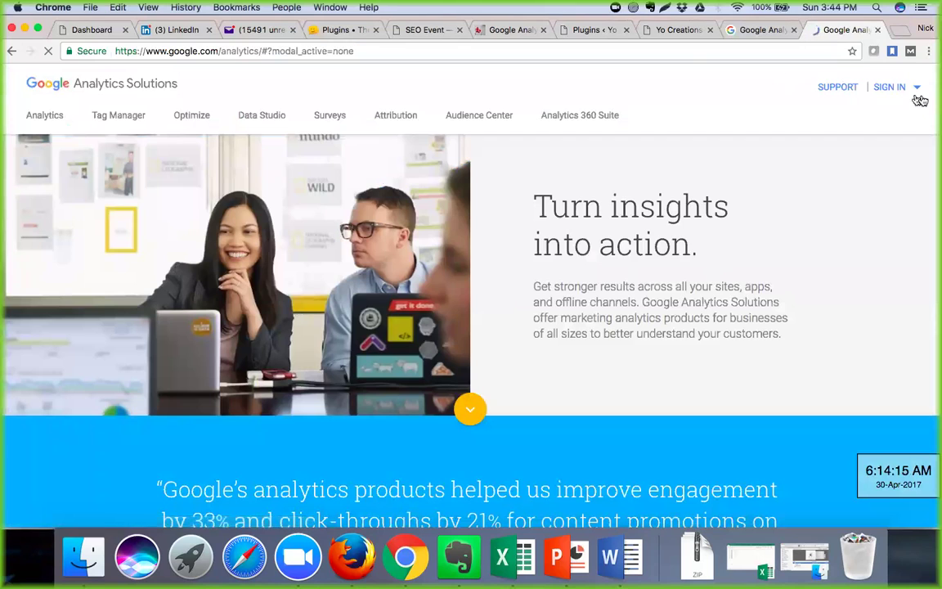
{"action": "left_click", "coordinate": [900, 88]}
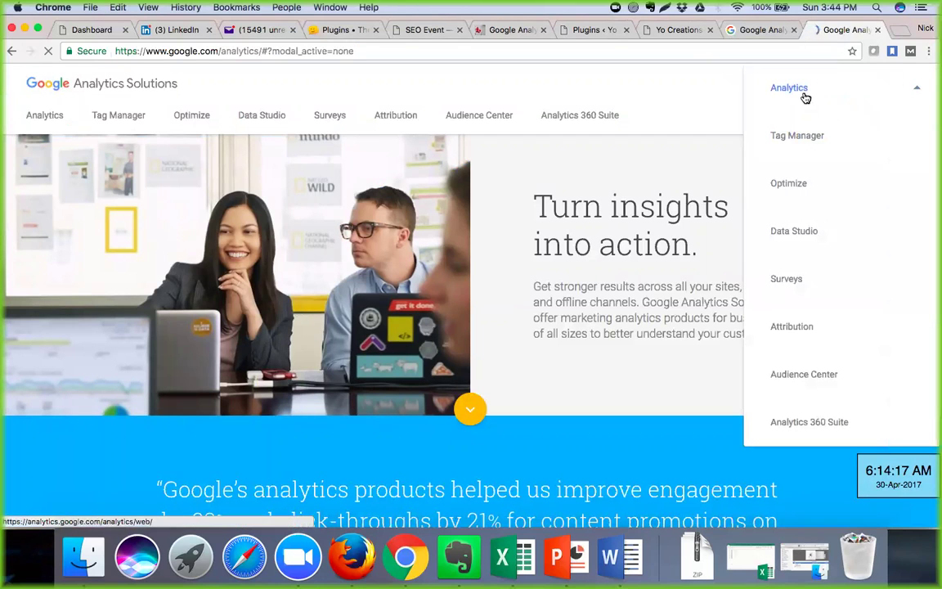
{"action": "left_click", "coordinate": [804, 96]}
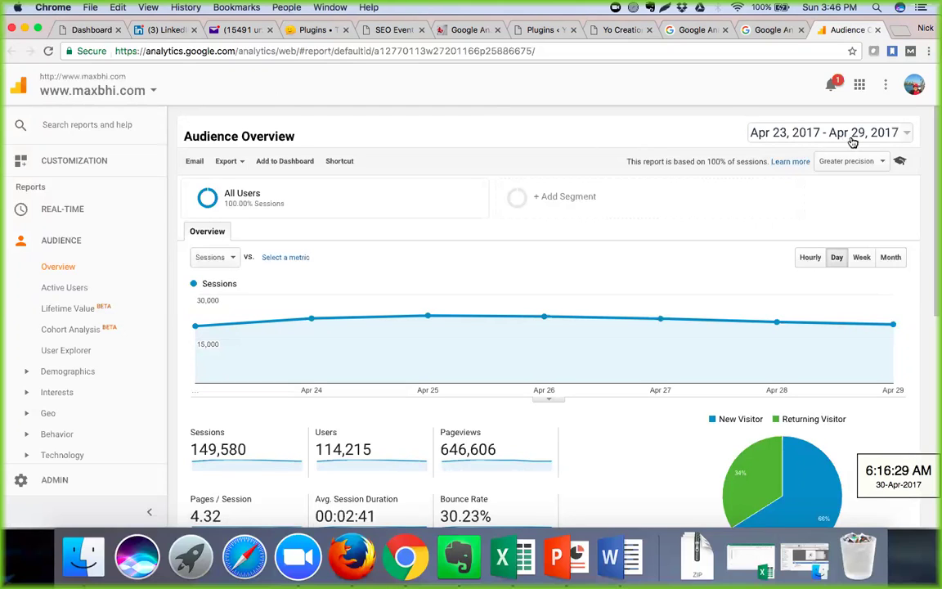
{"action": "left_click", "coordinate": [853, 142]}
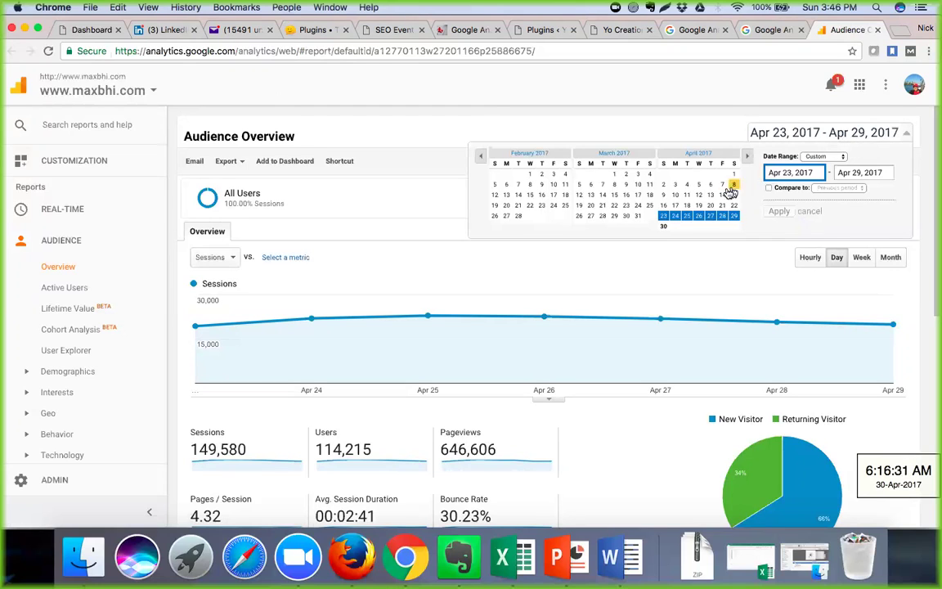
{"action": "left_click", "coordinate": [616, 175]}
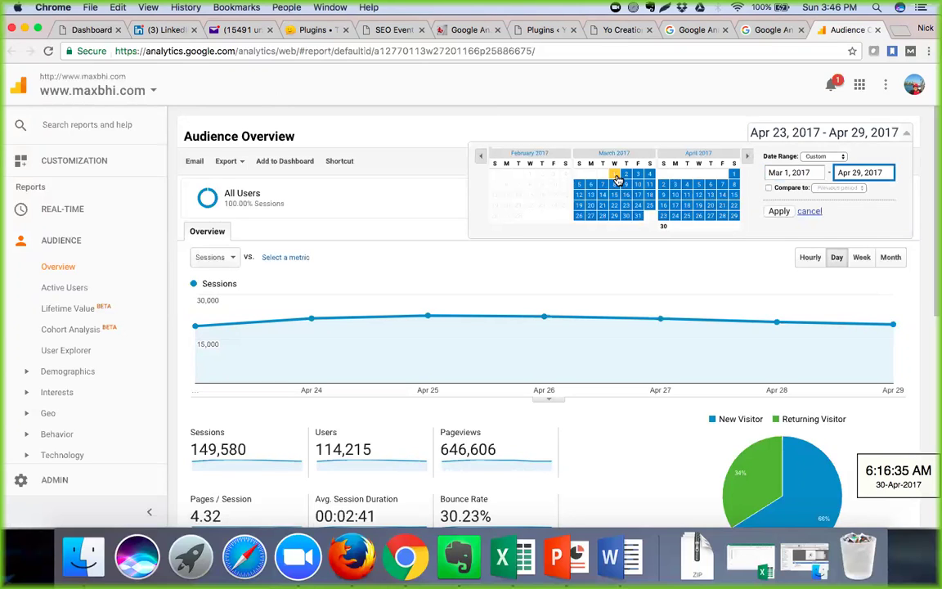
- Apply the Mar 1 – Apr 29, 2017 range, then reopen the date range settings
{"action": "left_click", "coordinate": [778, 212]}
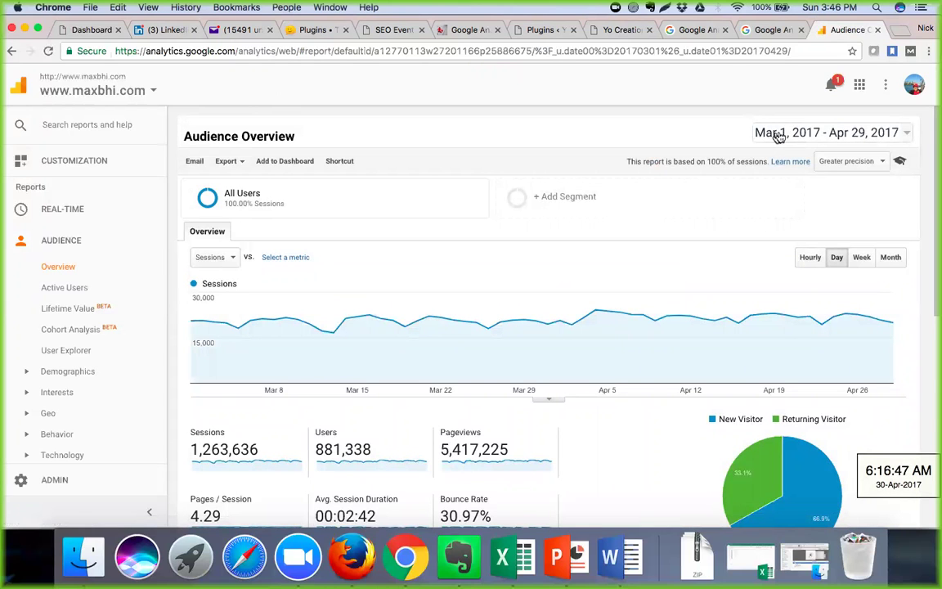
{"action": "mouse_move", "coordinate": [318, 335]}
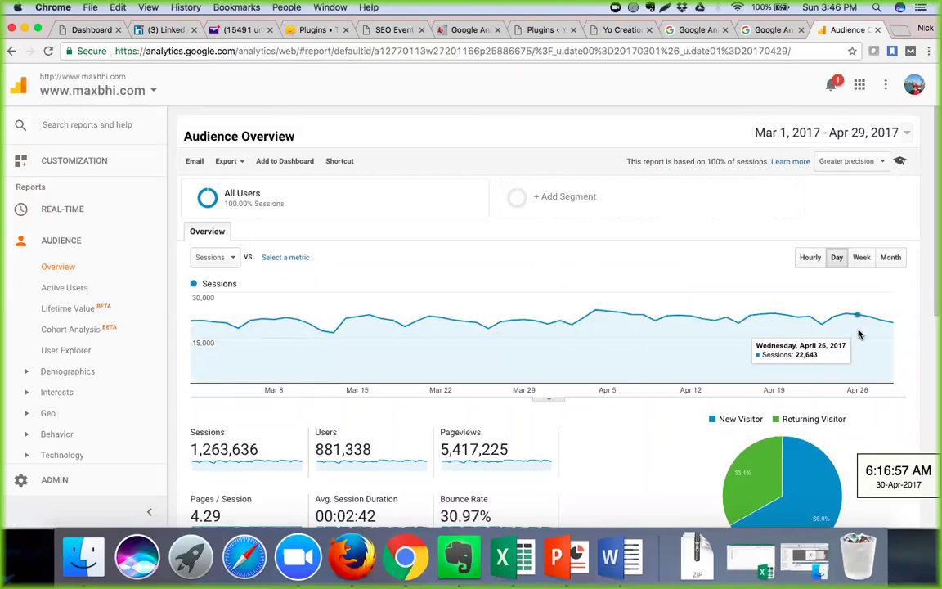
{"action": "left_click", "coordinate": [865, 139]}
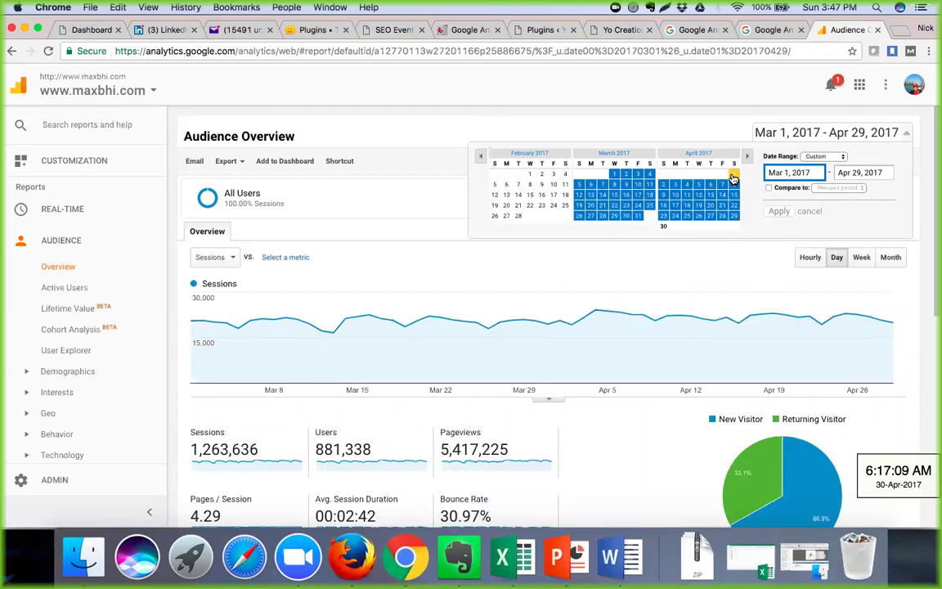
- Try custom start and end dates with comparison, then discard those date changes
{"action": "left_click", "coordinate": [731, 175]}
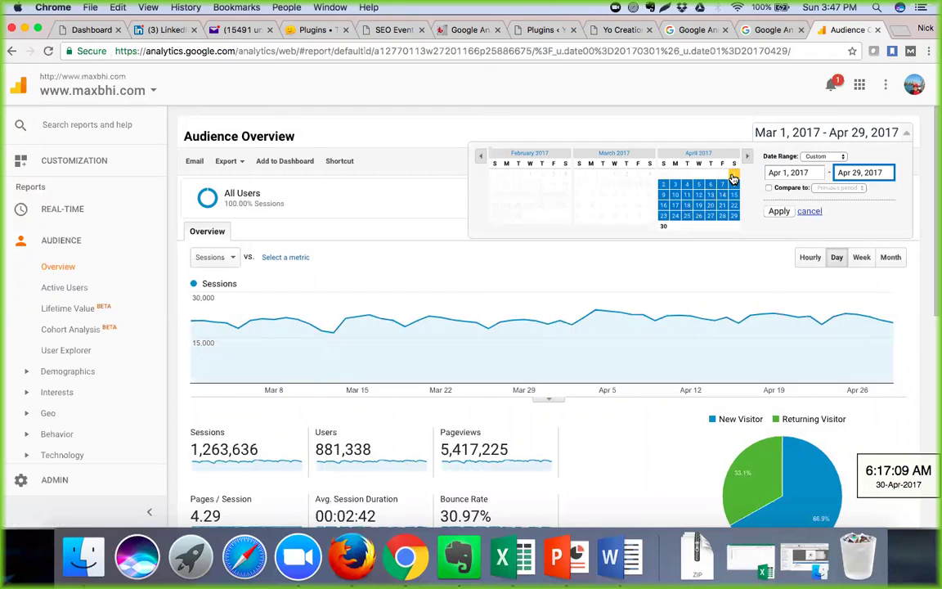
{"action": "left_click", "coordinate": [730, 217]}
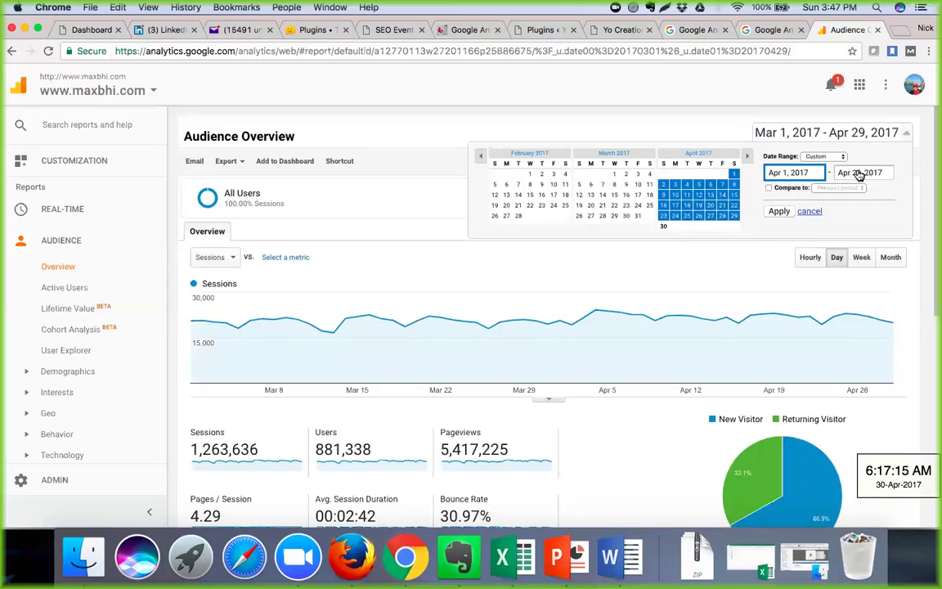
{"action": "left_click", "coordinate": [768, 188]}
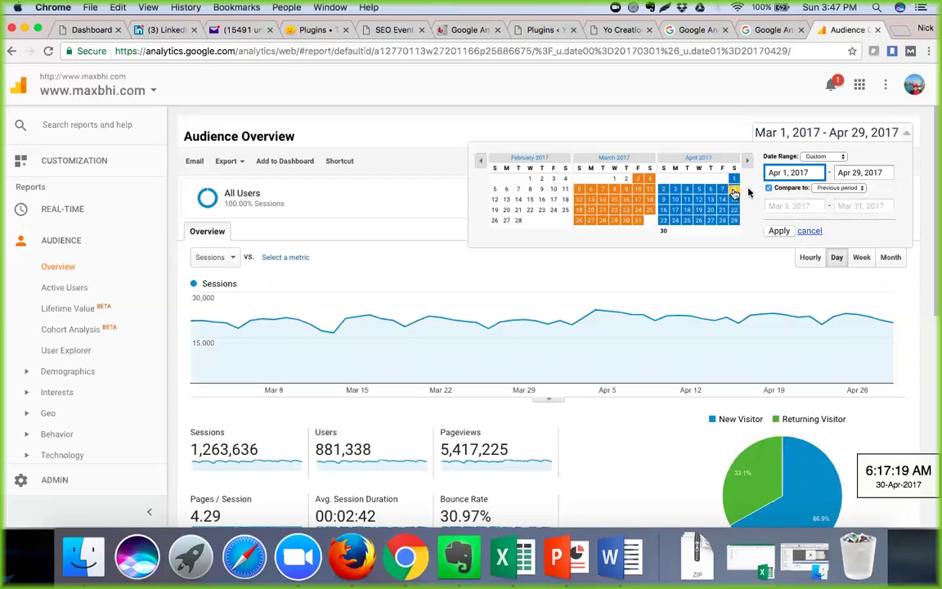
{"action": "left_click", "coordinate": [626, 179]}
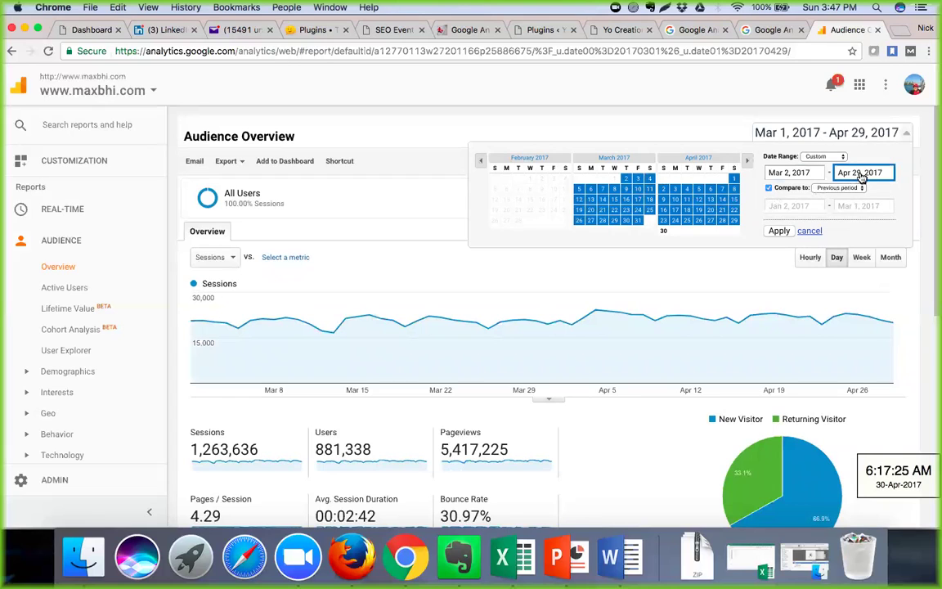
{"action": "left_click", "coordinate": [806, 173]}
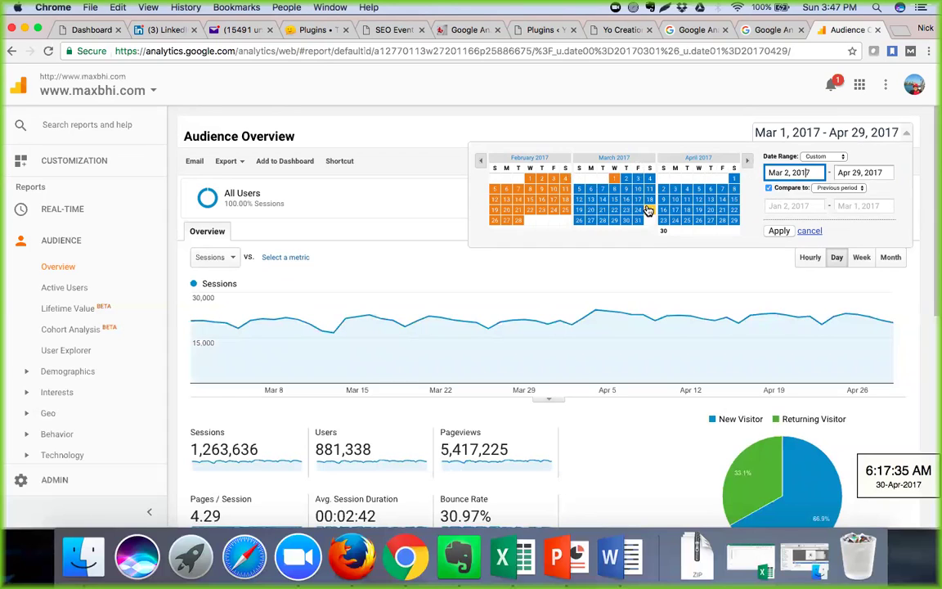
{"action": "left_click", "coordinate": [649, 210]}
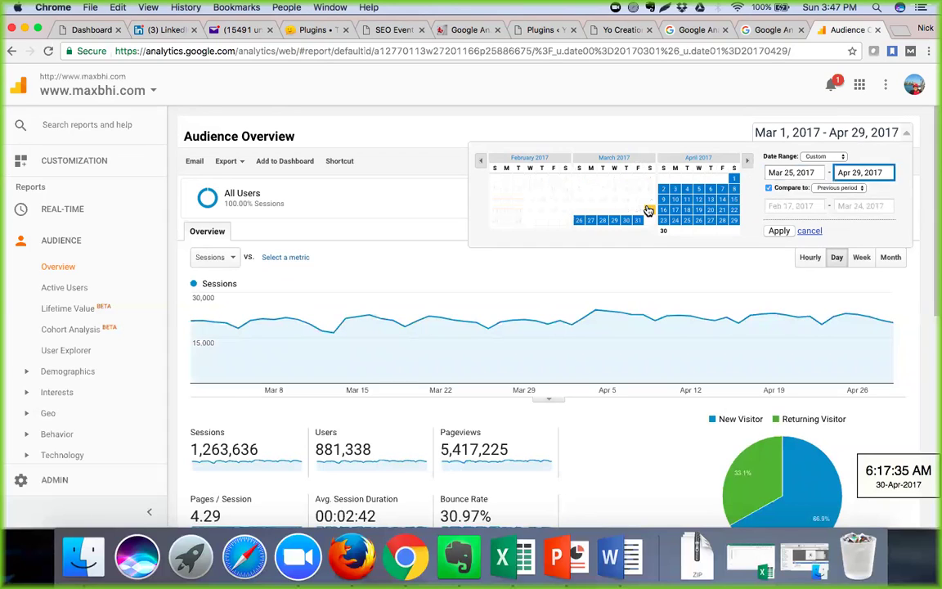
{"action": "left_click", "coordinate": [809, 231]}
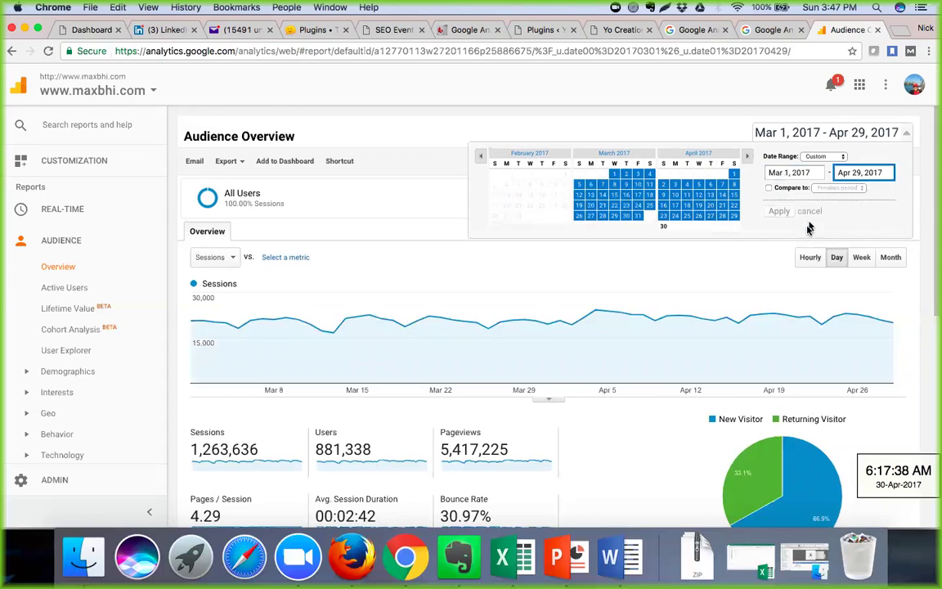
- Apply the Last 30 days preset compared to the previous period
{"action": "left_click", "coordinate": [832, 157]}
{"action": "left_click", "coordinate": [833, 157]}
{"action": "left_click", "coordinate": [828, 157]}
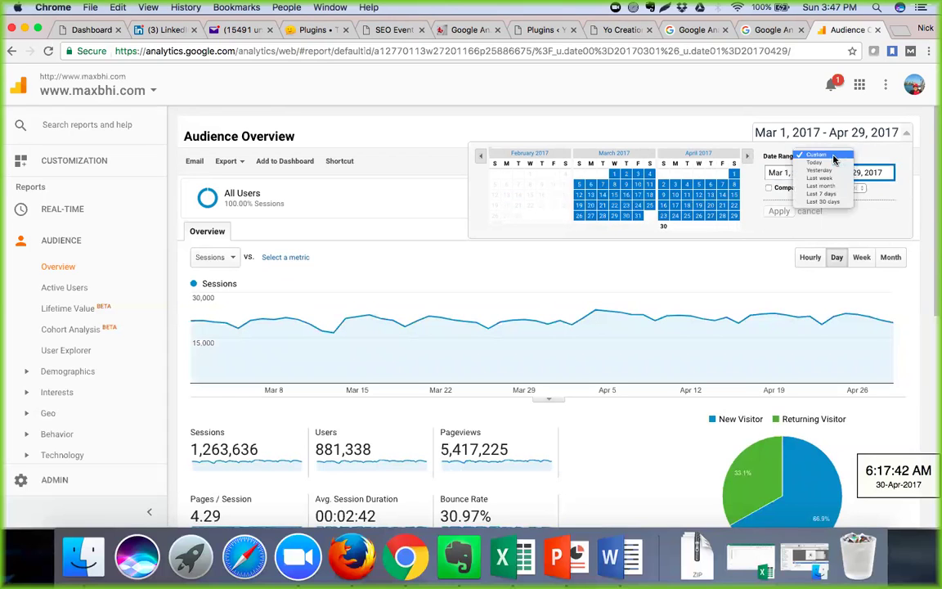
{"action": "left_click", "coordinate": [829, 202]}
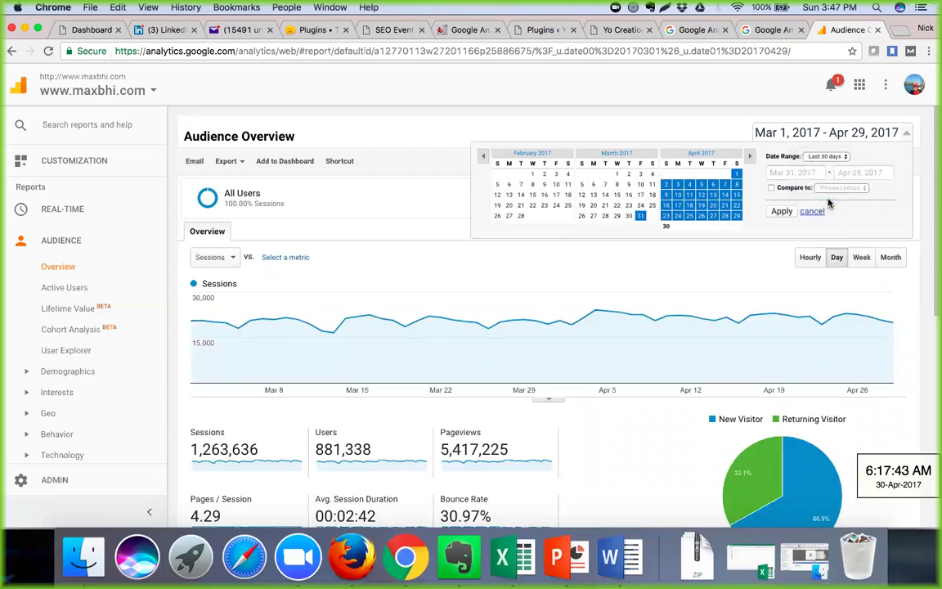
{"action": "left_click", "coordinate": [770, 189]}
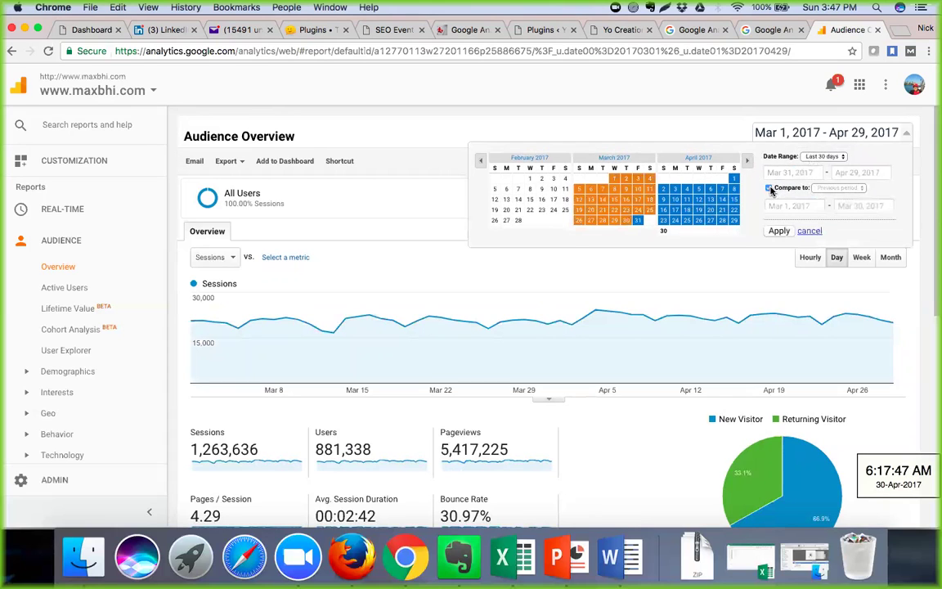
{"action": "left_click", "coordinate": [778, 231]}
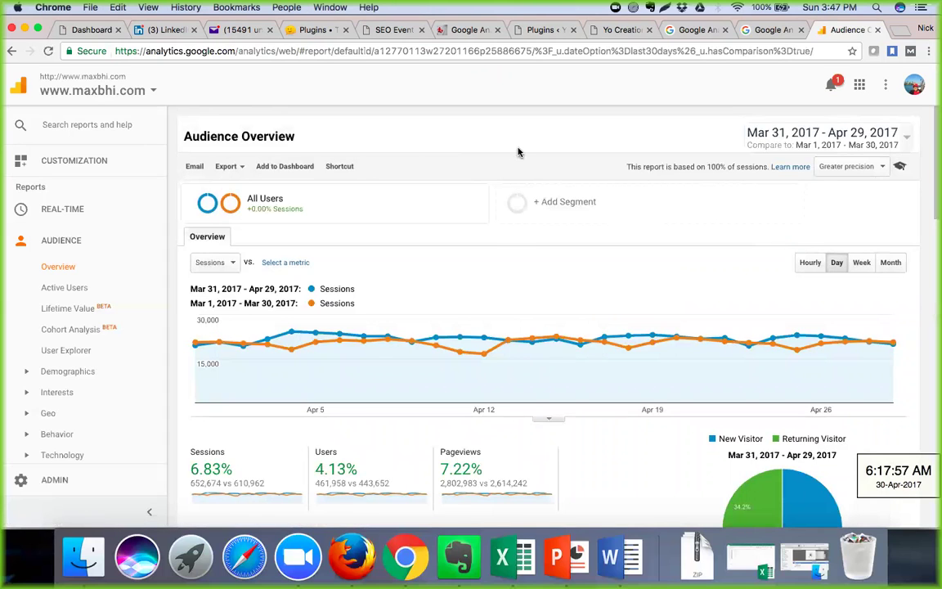
- Scroll down to review the Sessions, Users, Pageviews and Bounce Rate comparisons
{"action": "scroll", "coordinate": [370, 260], "scroll_direction": "down", "scroll_amount": 3}
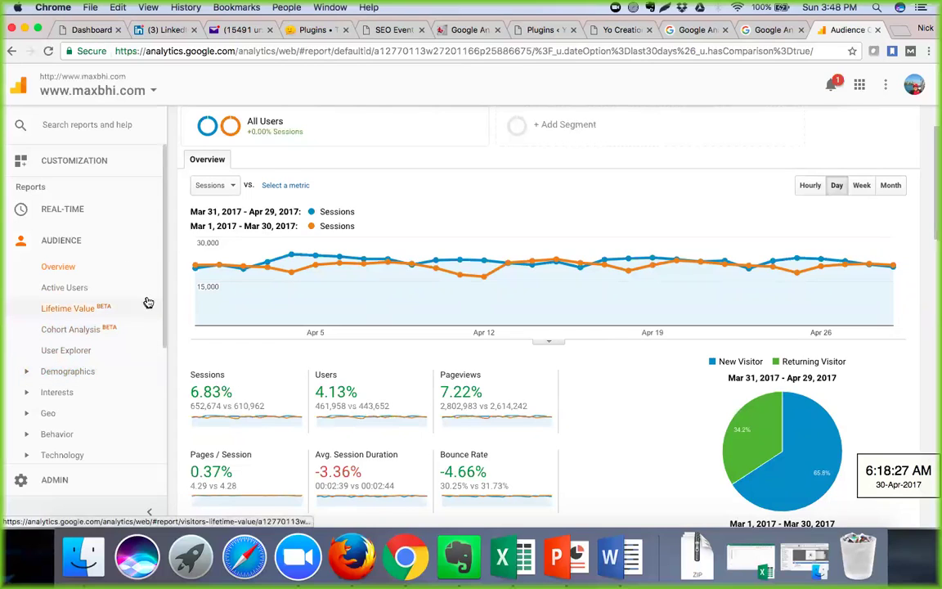
{"action": "scroll", "coordinate": [164, 278], "scroll_direction": "down", "scroll_amount": 1}
{"action": "left_click_drag", "start_coordinate": [164, 278], "coordinate": [172, 358]}
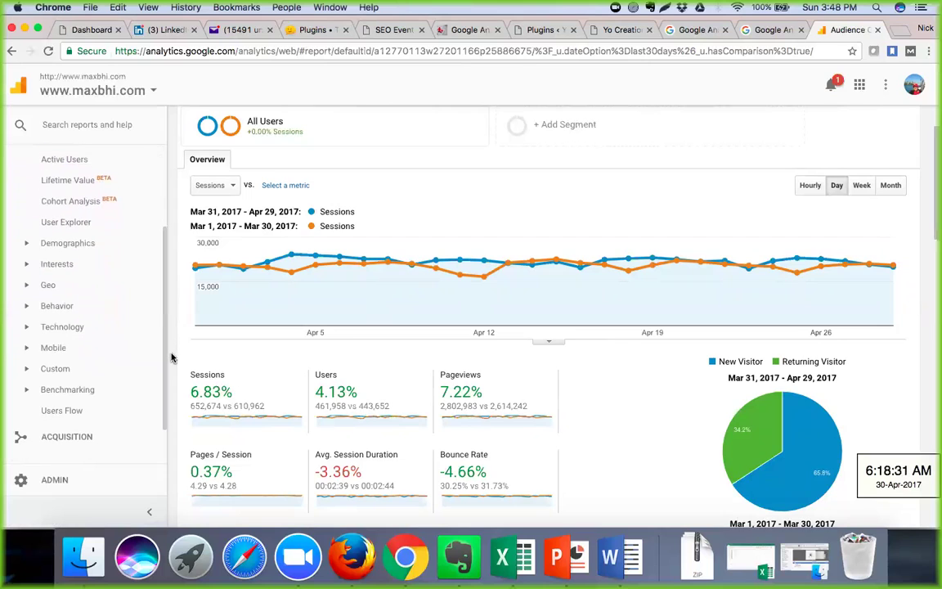
- Open Acquisition > All Traffic > Channels and scroll through the channel table
{"action": "left_click", "coordinate": [78, 264]}
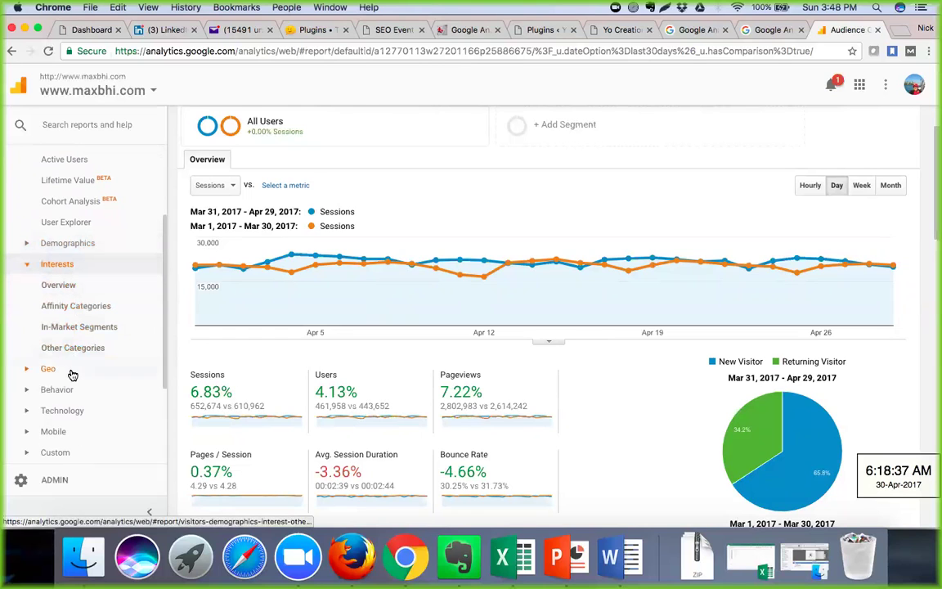
{"action": "left_click", "coordinate": [49, 369]}
{"action": "scroll", "coordinate": [90, 368], "scroll_direction": "down", "scroll_amount": 4}
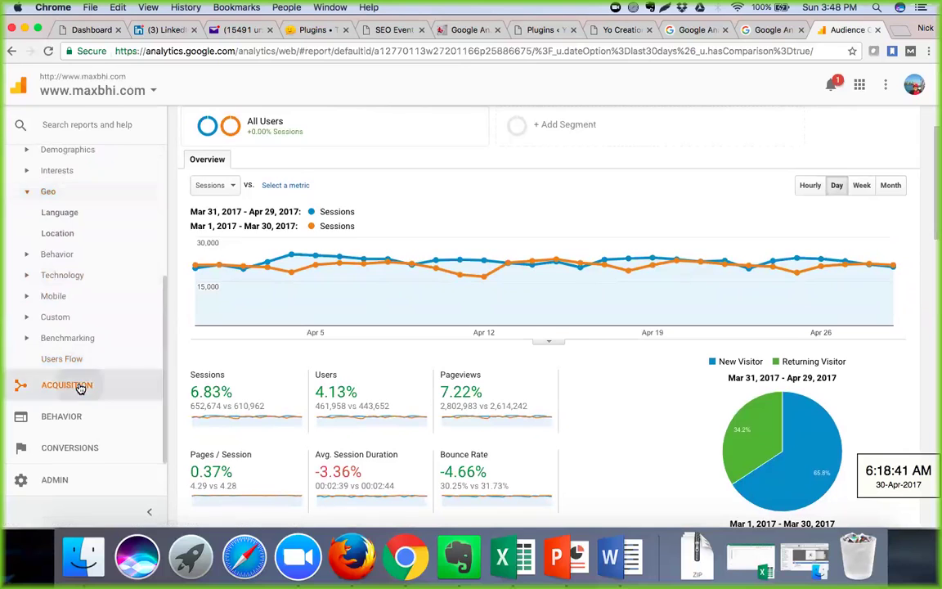
{"action": "left_click", "coordinate": [78, 384]}
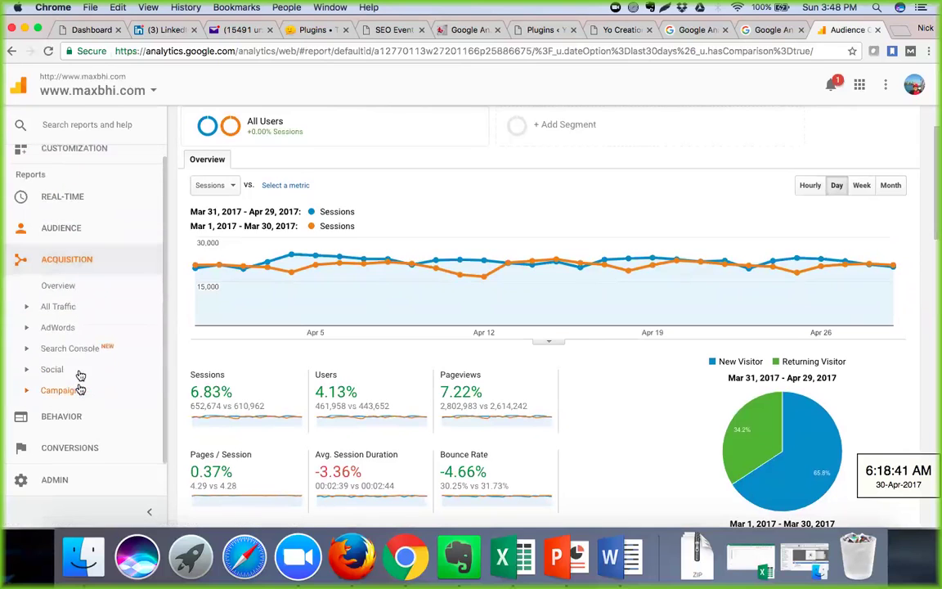
{"action": "left_click", "coordinate": [70, 306]}
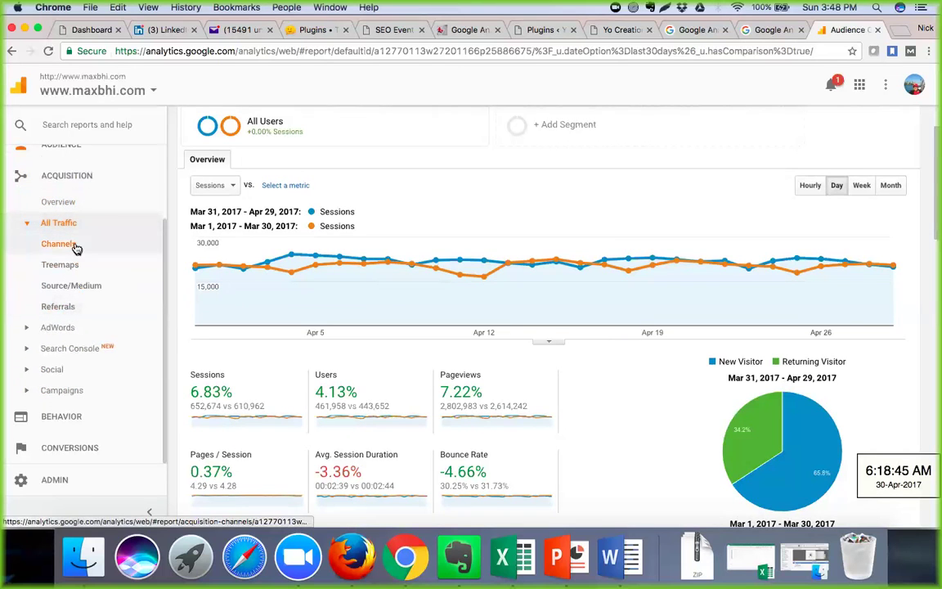
{"action": "left_click", "coordinate": [74, 246]}
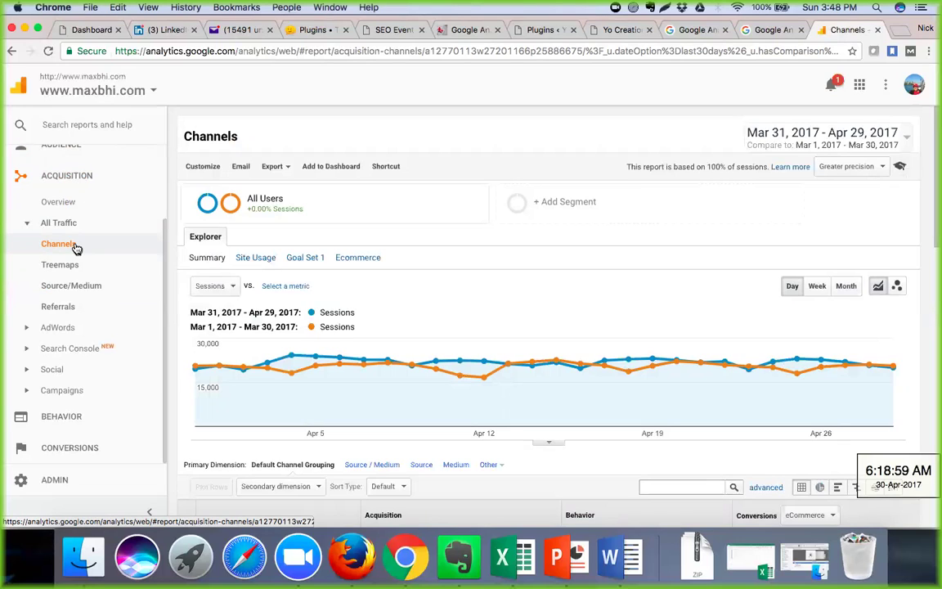
{"action": "scroll", "coordinate": [75, 248], "scroll_direction": "up", "scroll_amount": 3}
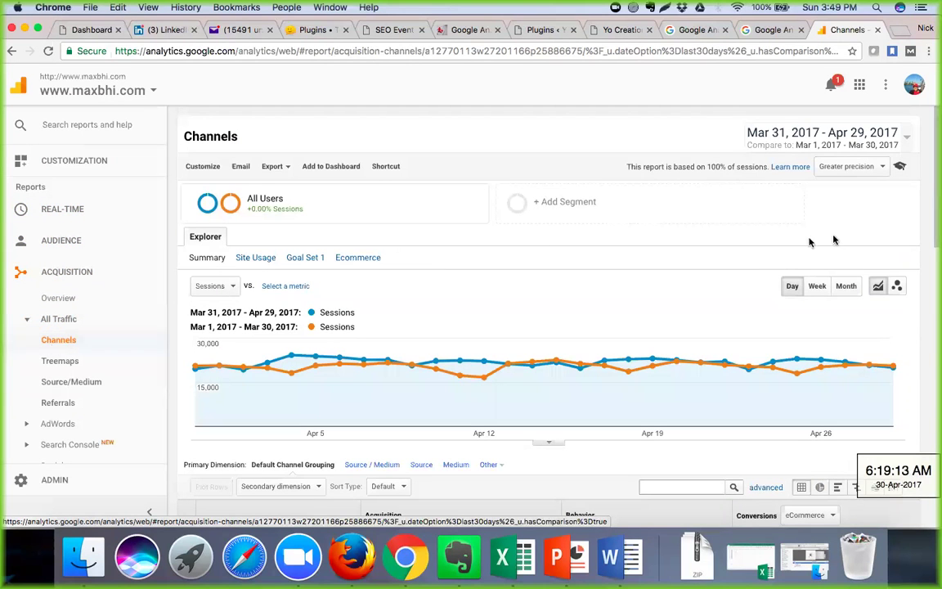
{"action": "scroll", "coordinate": [697, 292], "scroll_direction": "down", "scroll_amount": 2}
{"action": "scroll", "coordinate": [698, 292], "scroll_direction": "down", "scroll_amount": 5}
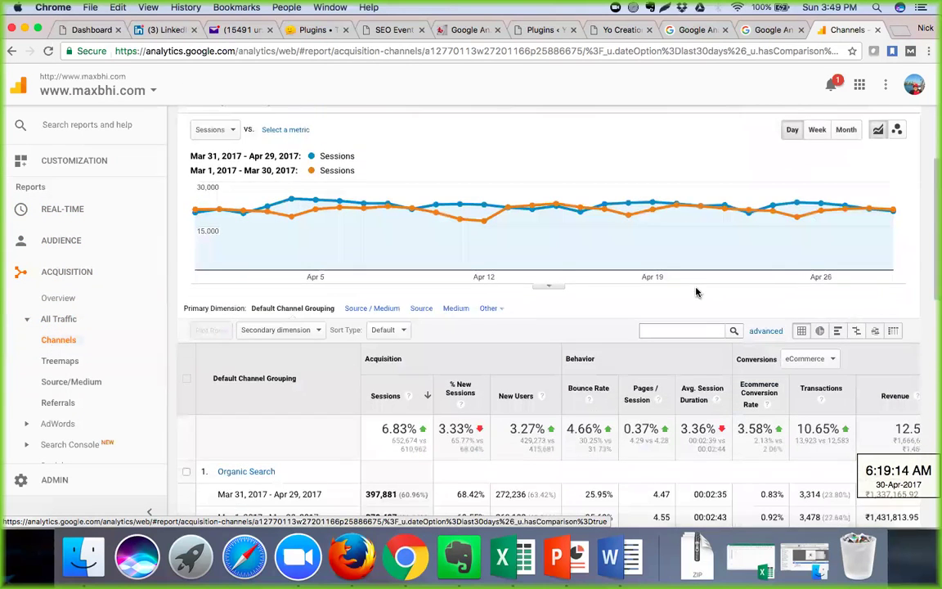
{"action": "scroll", "coordinate": [697, 292], "scroll_direction": "up", "scroll_amount": 4}
{"action": "scroll", "coordinate": [697, 292], "scroll_direction": "up", "scroll_amount": 3}
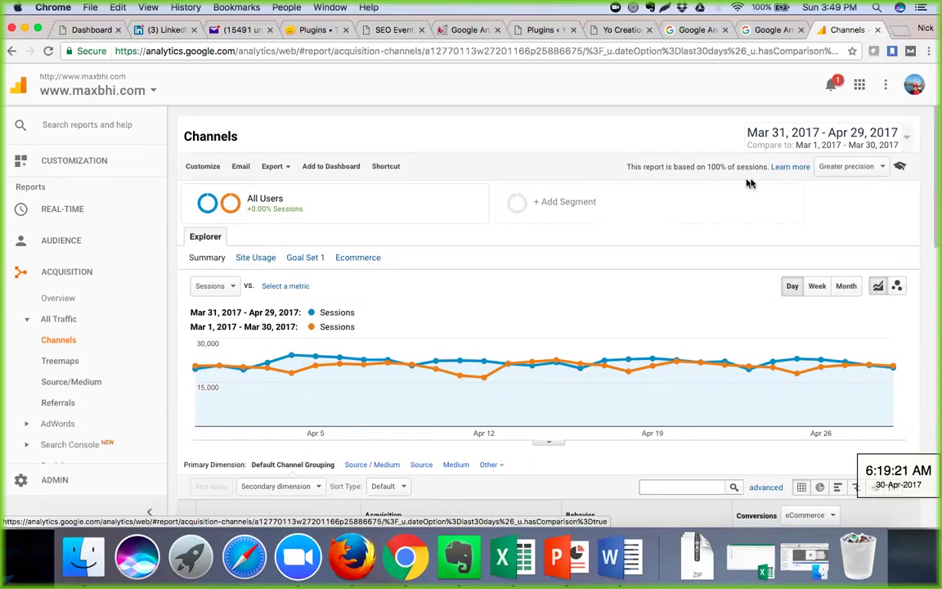
- Open the Customize report builder from the segment list, then switch to Audience > Overview
{"action": "left_click", "coordinate": [342, 210]}
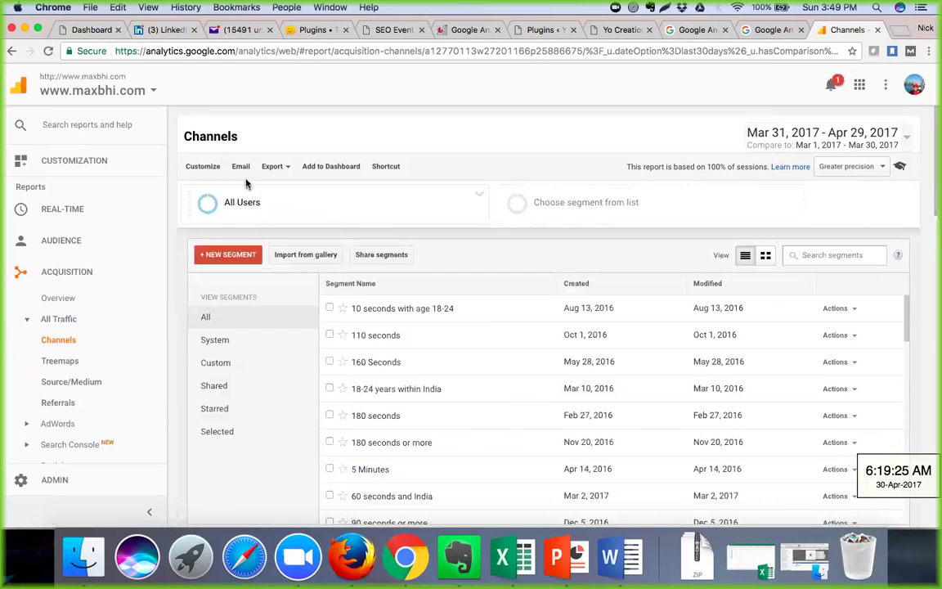
{"action": "left_click", "coordinate": [209, 169]}
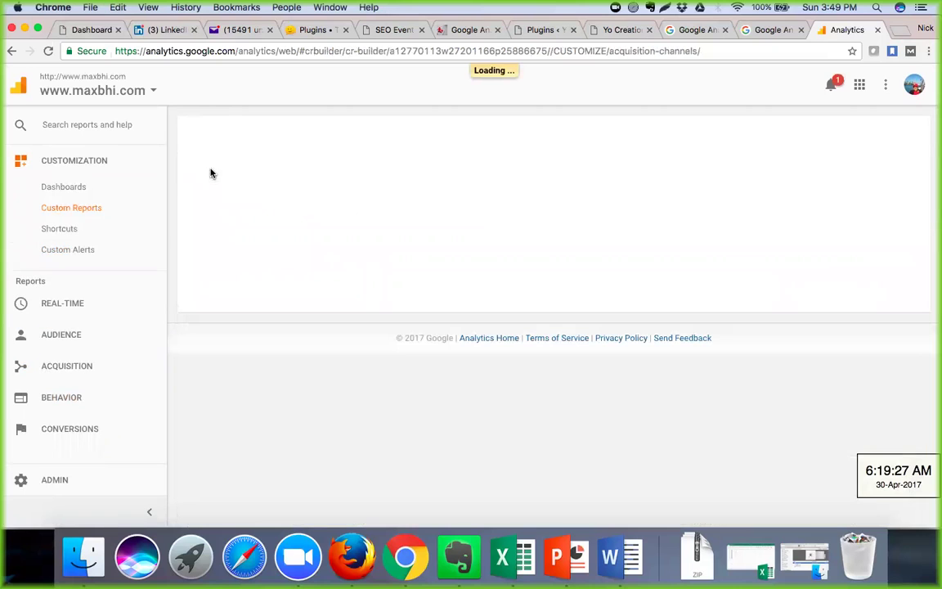
{"action": "left_click", "coordinate": [74, 334]}
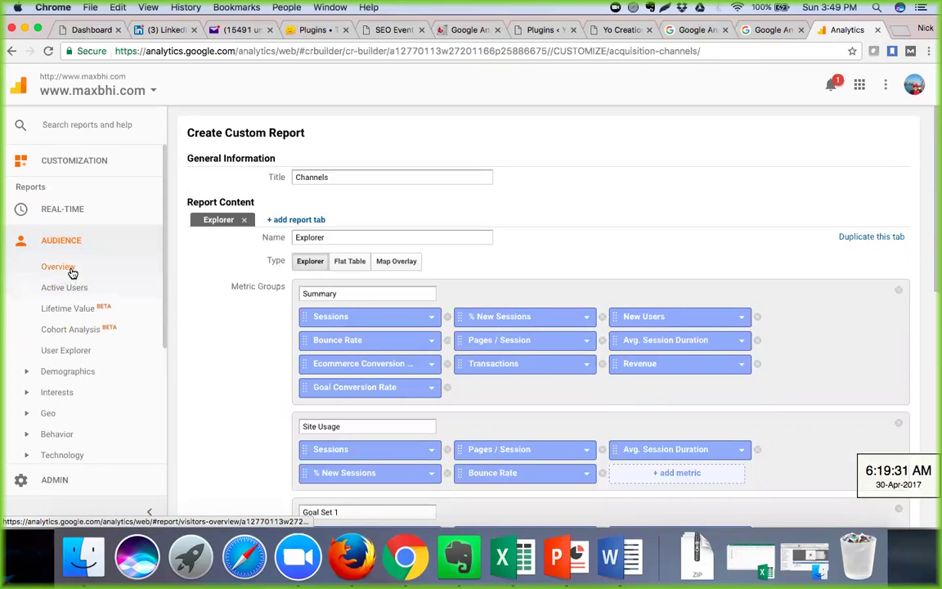
{"action": "left_click", "coordinate": [71, 272]}
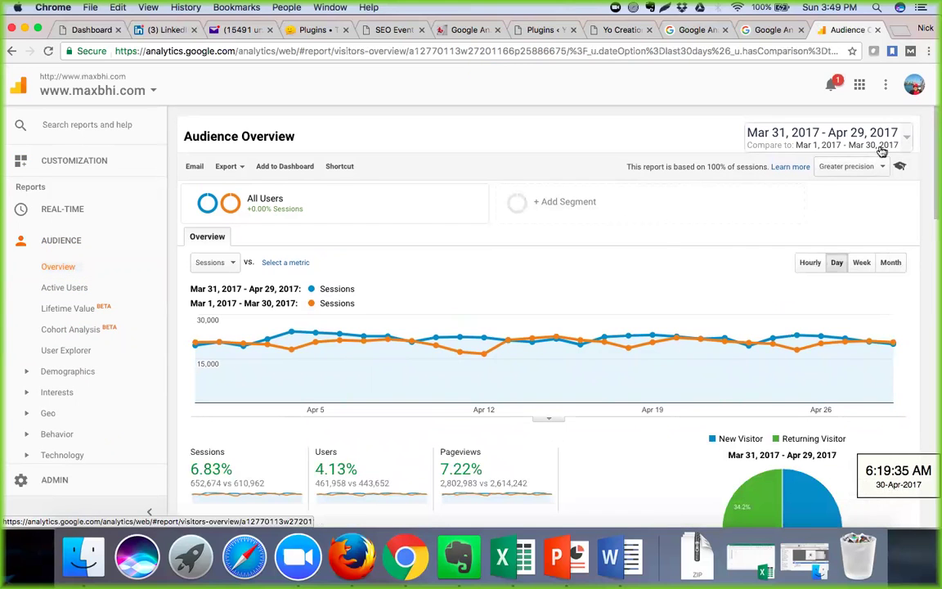
- Drop the previous-period comparison so Mar 31 – Apr 29, 2017 shows alone, then scroll the overview
{"action": "left_click", "coordinate": [881, 144]}
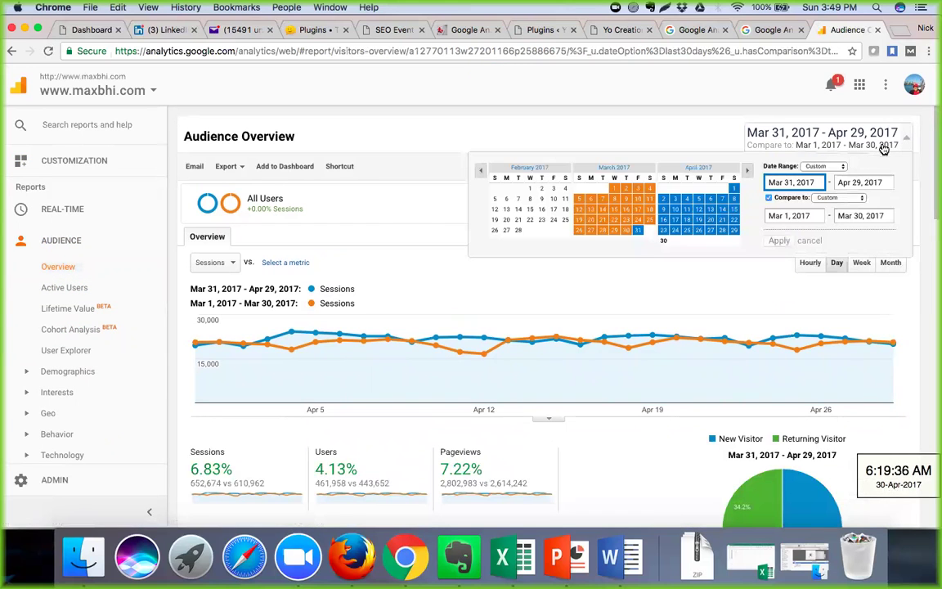
{"action": "left_click", "coordinate": [769, 198]}
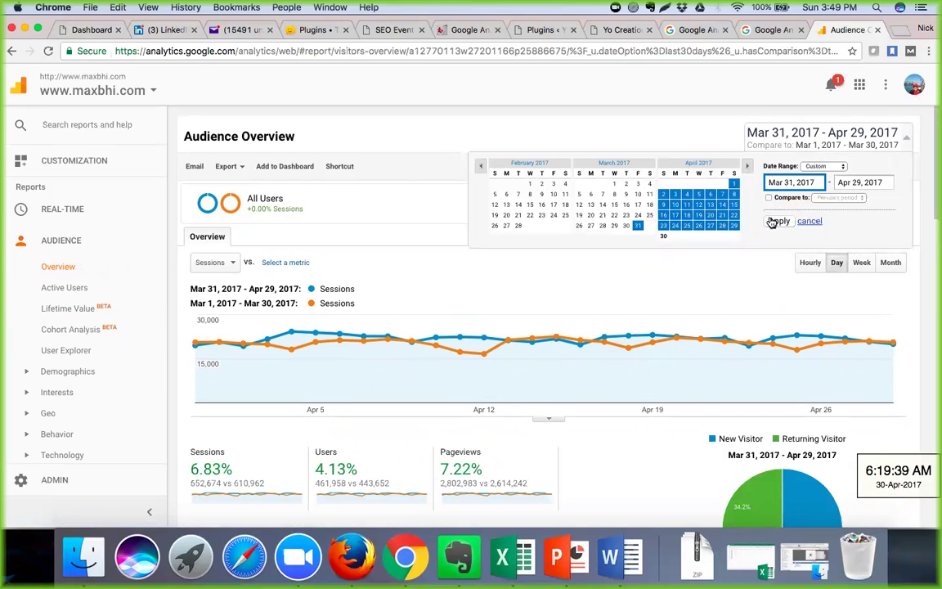
{"action": "left_click", "coordinate": [772, 221]}
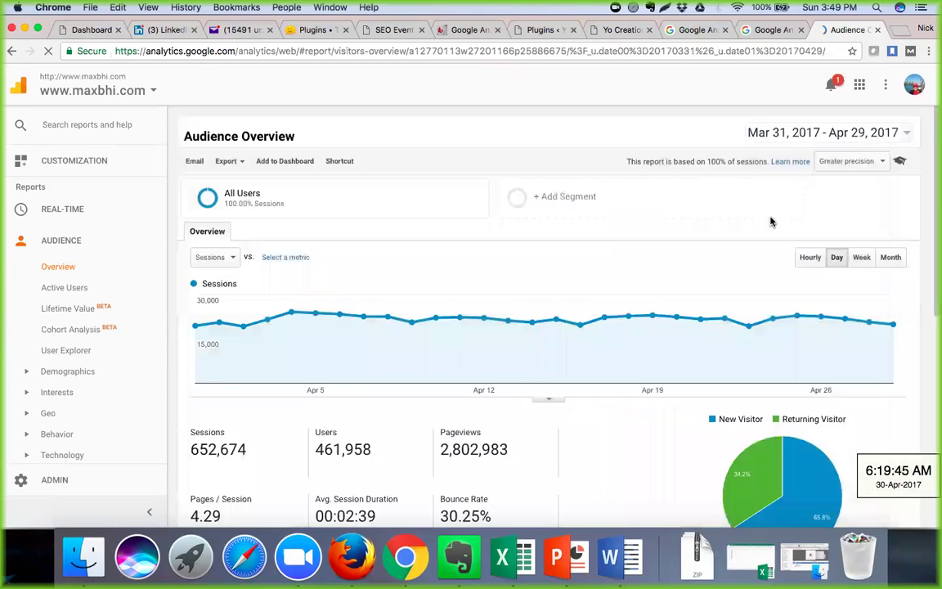
{"action": "scroll", "coordinate": [521, 287], "scroll_direction": "down", "scroll_amount": 3}
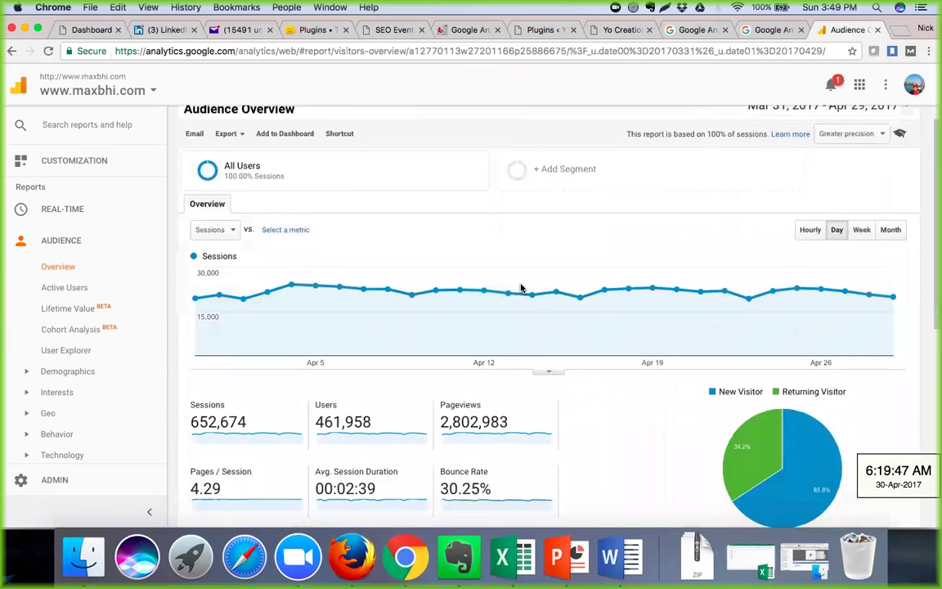
{"action": "scroll", "coordinate": [521, 287], "scroll_direction": "down", "scroll_amount": 1}
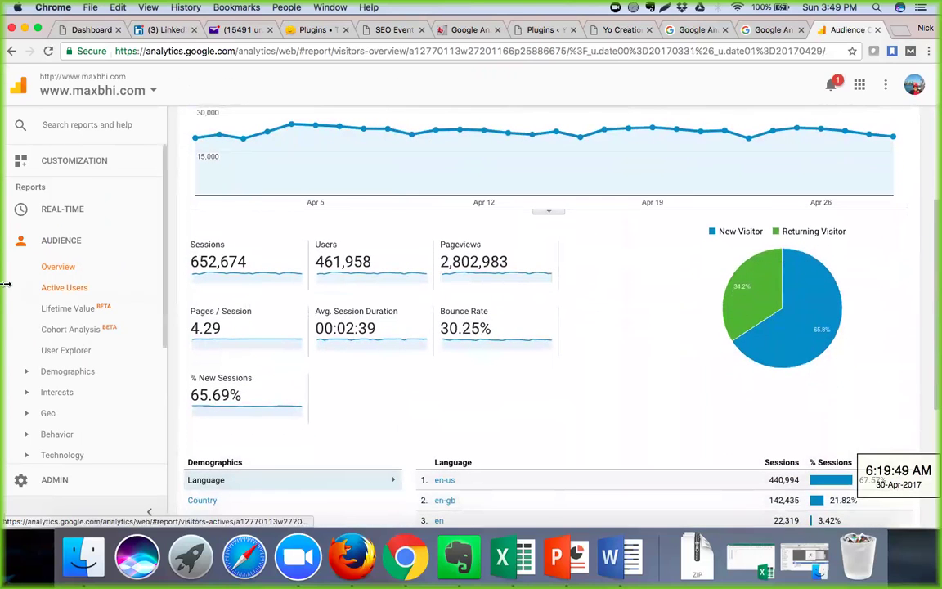
{"action": "scroll", "coordinate": [49, 386], "scroll_direction": "down", "scroll_amount": 1}
{"action": "scroll", "coordinate": [49, 386], "scroll_direction": "down", "scroll_amount": 2}
- Open Acquisition > All Traffic > Channels and scroll down to the channel sessions table
{"action": "left_click", "coordinate": [49, 386]}
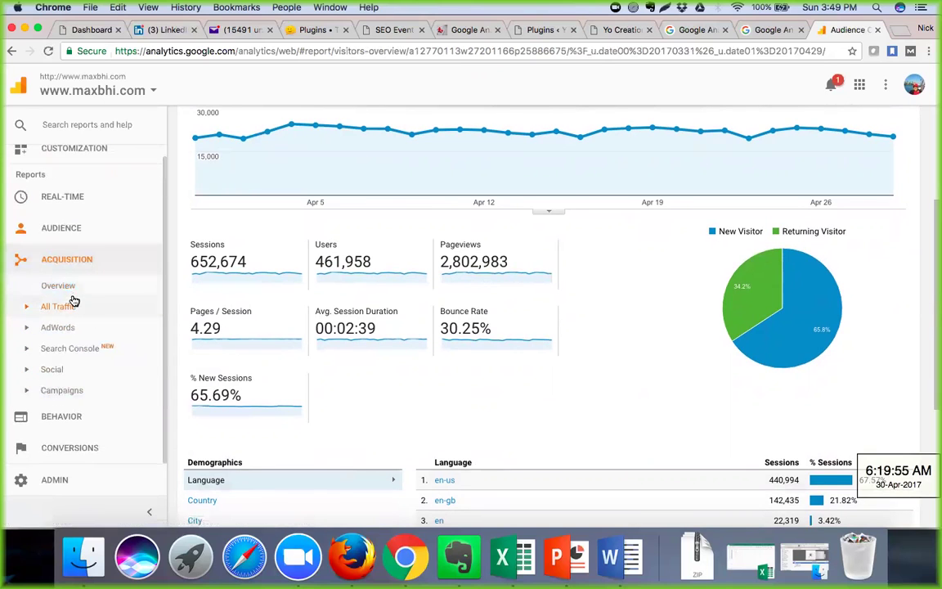
{"action": "left_click", "coordinate": [73, 311]}
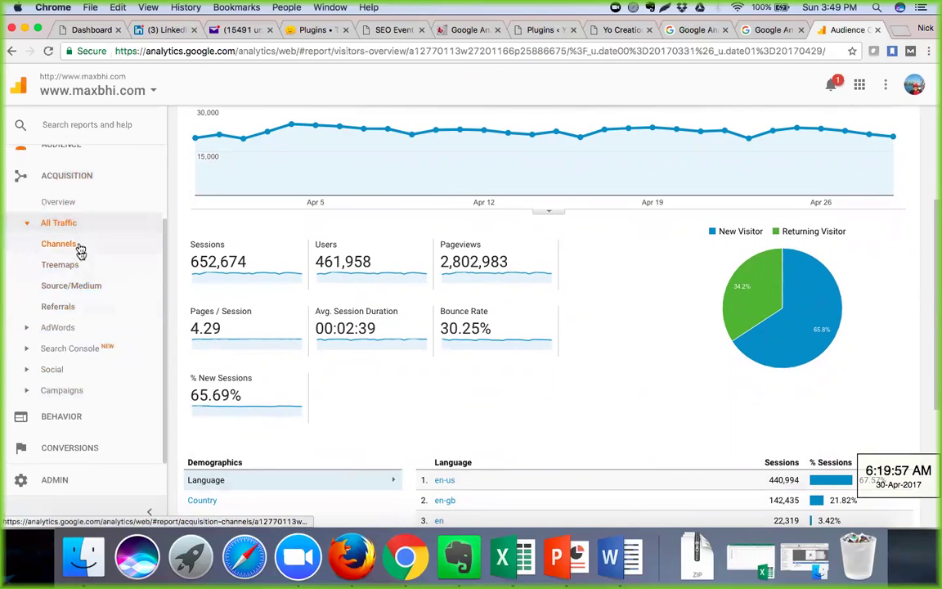
{"action": "left_click", "coordinate": [80, 246]}
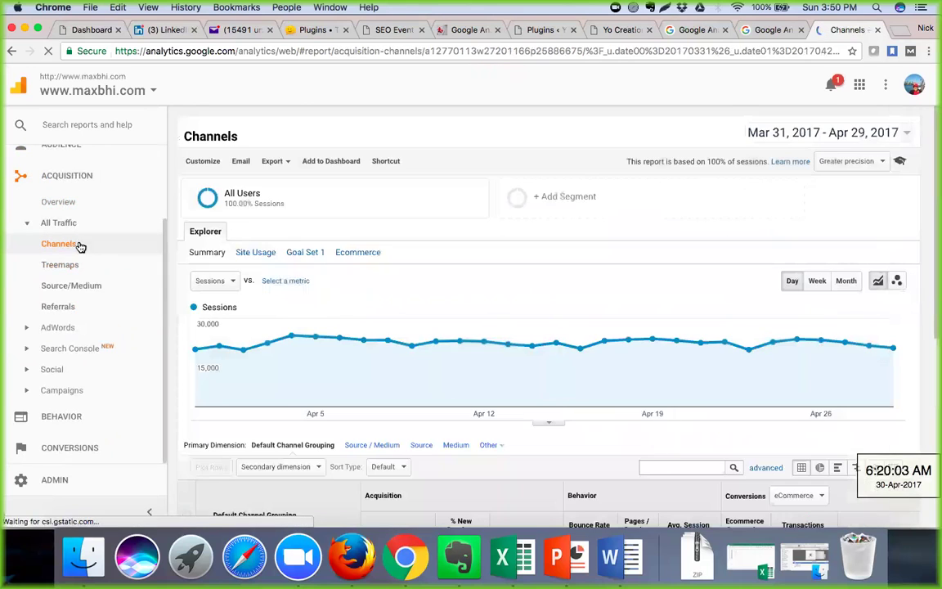
{"action": "scroll", "coordinate": [410, 312], "scroll_direction": "down", "scroll_amount": 3}
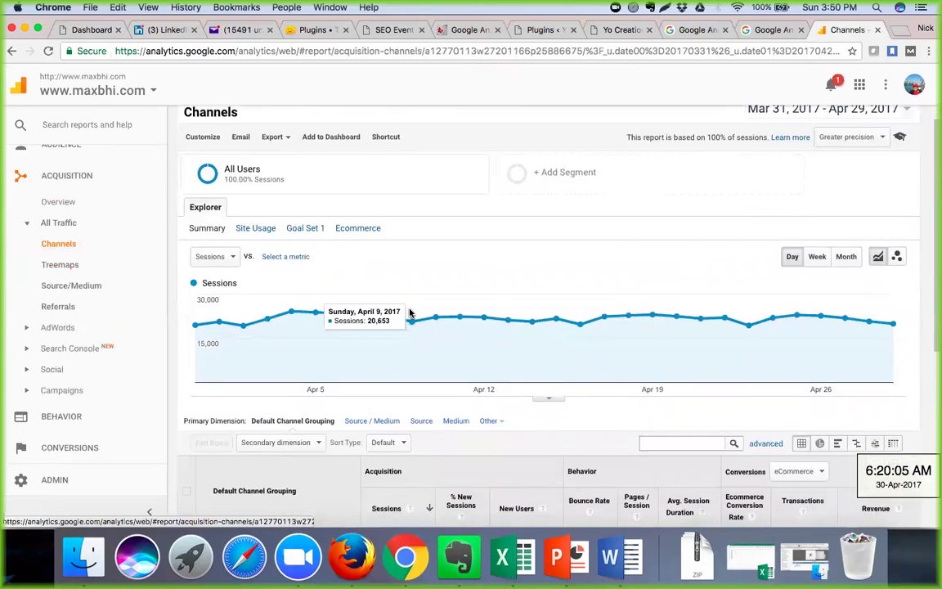
{"action": "scroll", "coordinate": [410, 312], "scroll_direction": "down", "scroll_amount": 3}
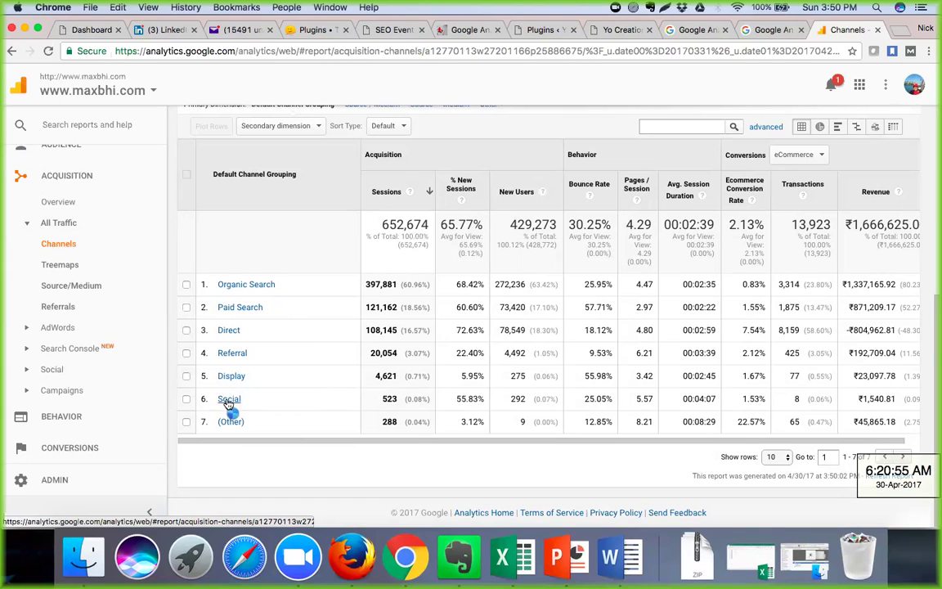
- Drill into the Social channel and scroll through its sessions by social network
{"action": "left_click", "coordinate": [228, 401]}
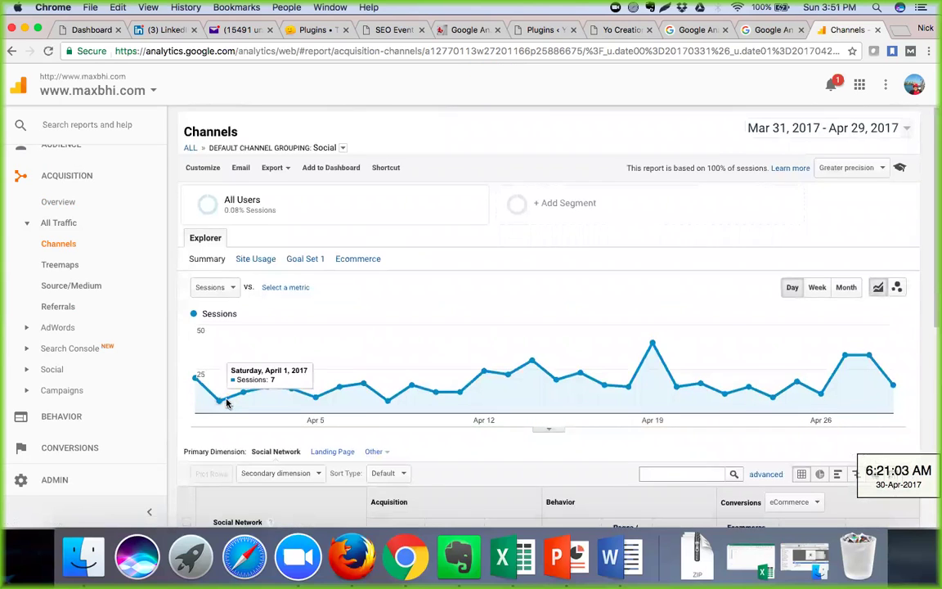
{"action": "scroll", "coordinate": [228, 402], "scroll_direction": "down", "scroll_amount": 5}
{"action": "scroll", "coordinate": [227, 400], "scroll_direction": "down", "scroll_amount": 3}
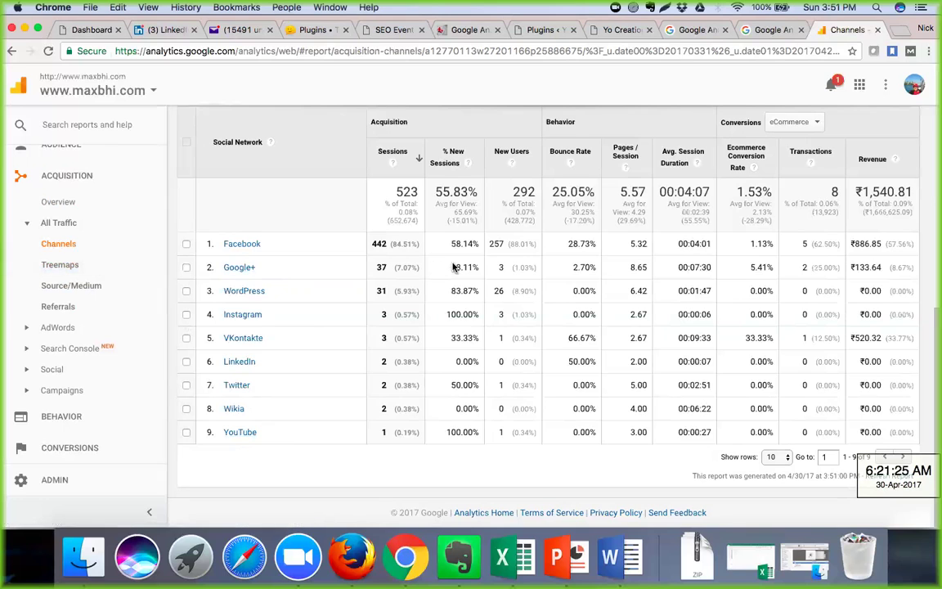
{"action": "scroll", "coordinate": [453, 267], "scroll_direction": "up", "scroll_amount": 3}
{"action": "scroll", "coordinate": [454, 267], "scroll_direction": "up", "scroll_amount": 8}
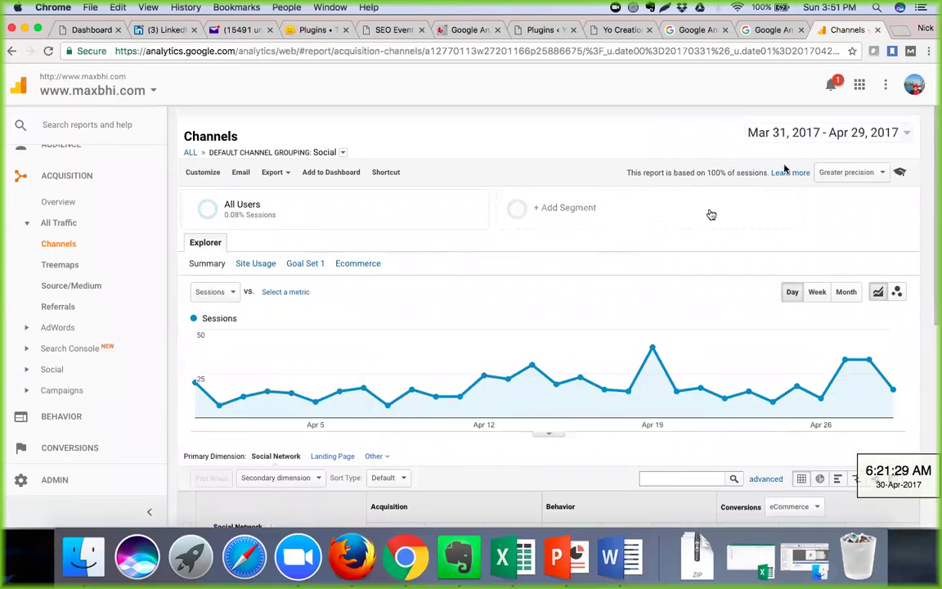
{"action": "scroll", "coordinate": [602, 256], "scroll_direction": "down", "scroll_amount": 8}
{"action": "scroll", "coordinate": [602, 255], "scroll_direction": "down", "scroll_amount": 3}
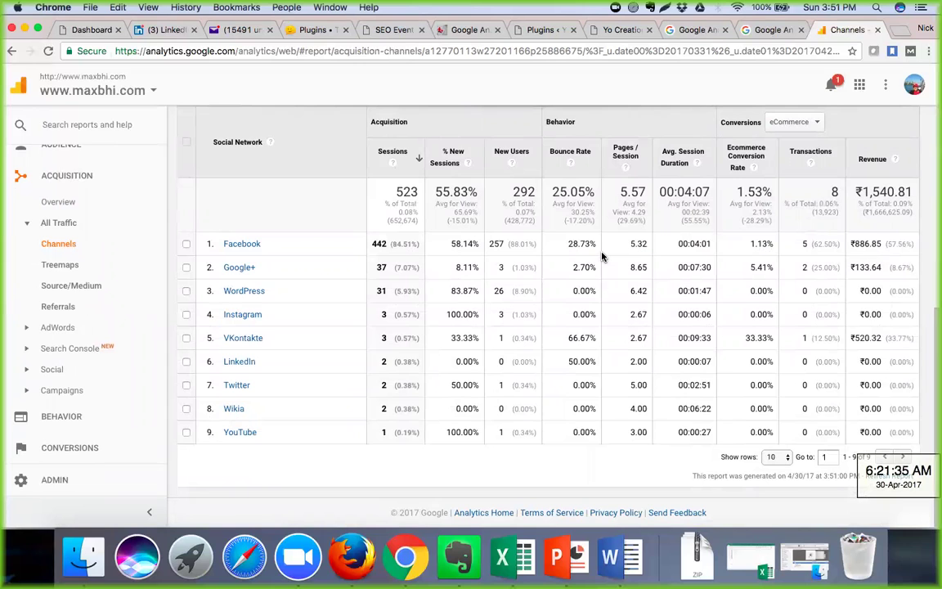
{"action": "scroll", "coordinate": [602, 256], "scroll_direction": "up", "scroll_amount": 3}
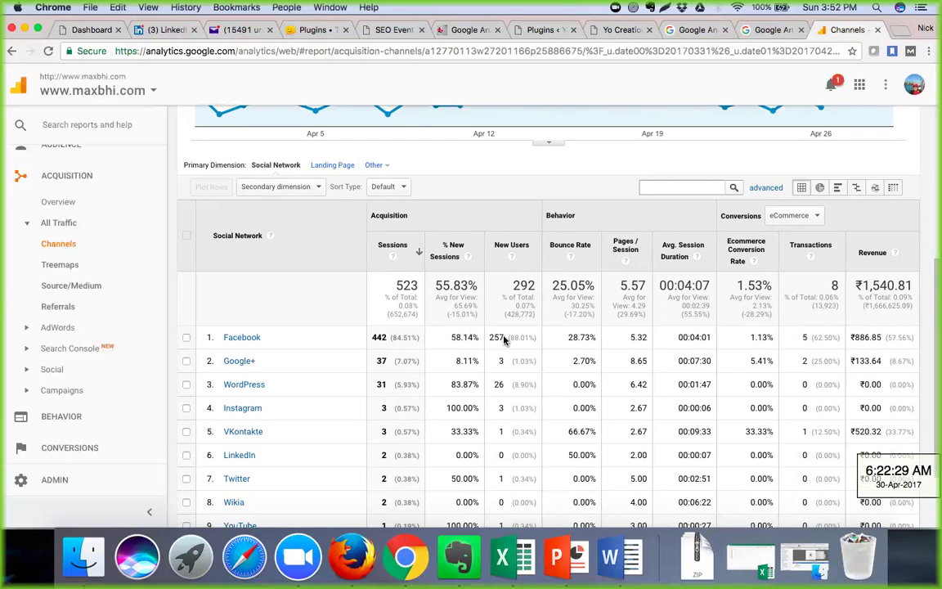
{"action": "scroll", "coordinate": [505, 340], "scroll_direction": "up", "scroll_amount": 5}
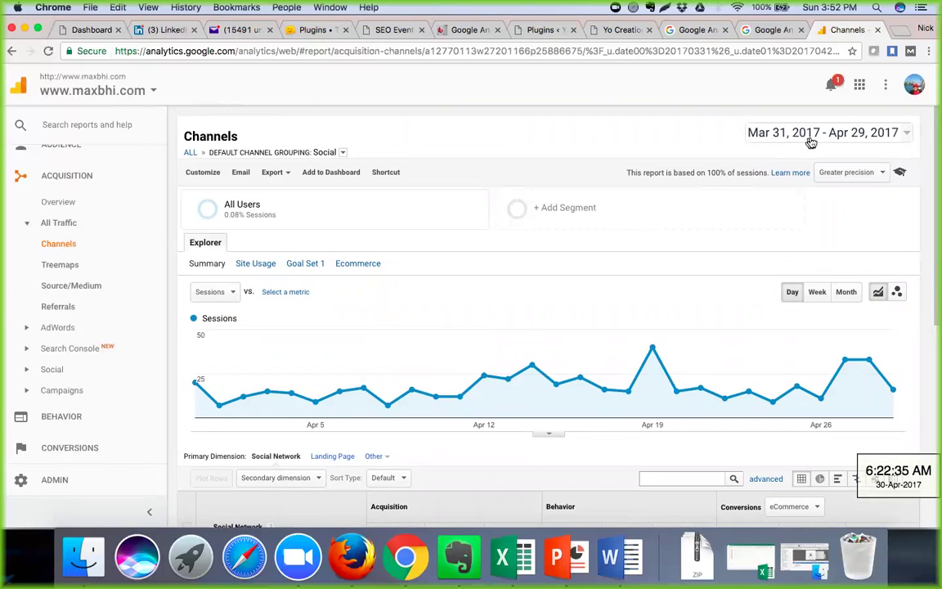
{"action": "scroll", "coordinate": [465, 353], "scroll_direction": "down", "scroll_amount": 1}
{"action": "scroll", "coordinate": [466, 354], "scroll_direction": "down", "scroll_amount": 5}
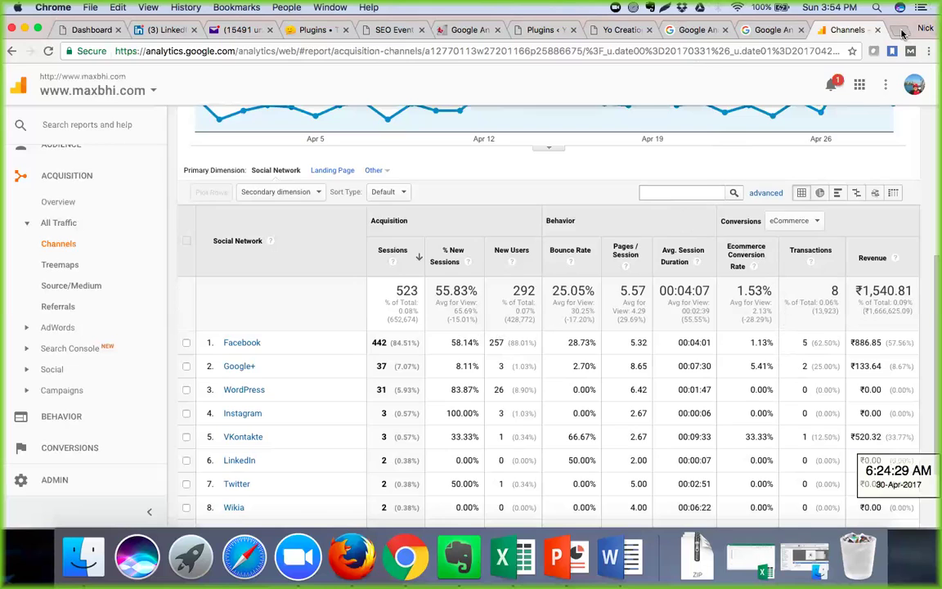
- Open the Digital Marketing Trainer Facebook business page in a new tab from the 'face' address suggestion
{"action": "left_click", "coordinate": [901, 31]}
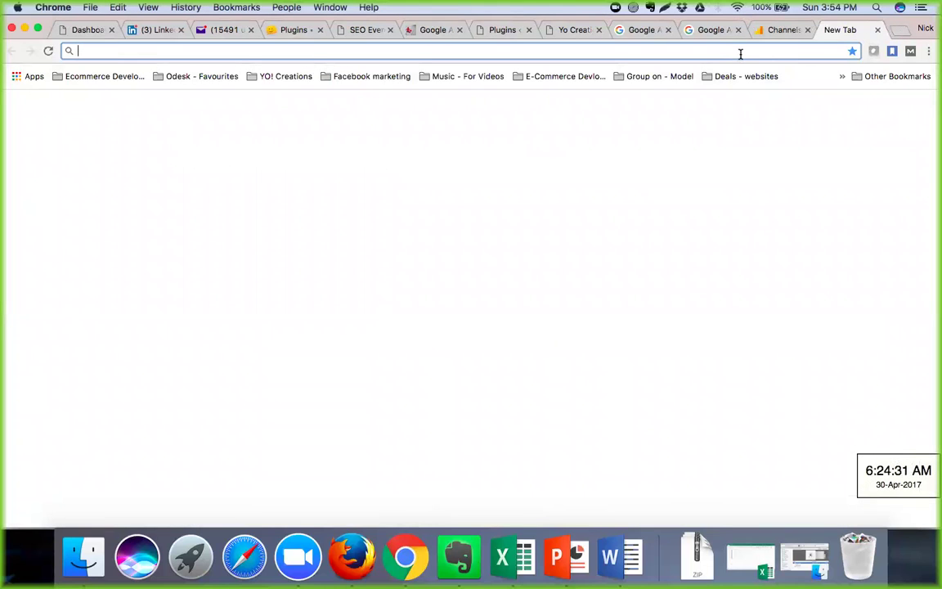
{"action": "type", "text": "facebook.com"}
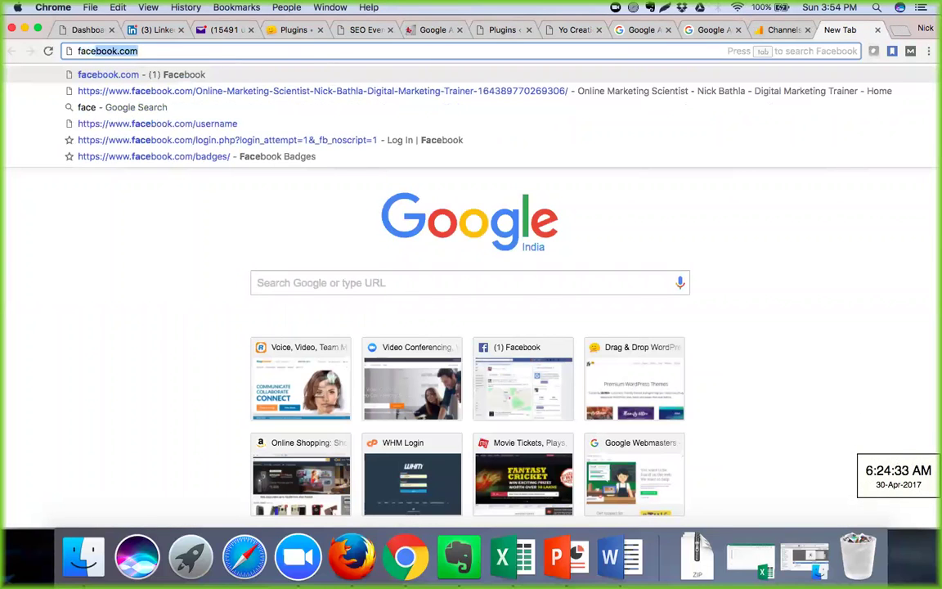
{"action": "key", "text": "Right"}
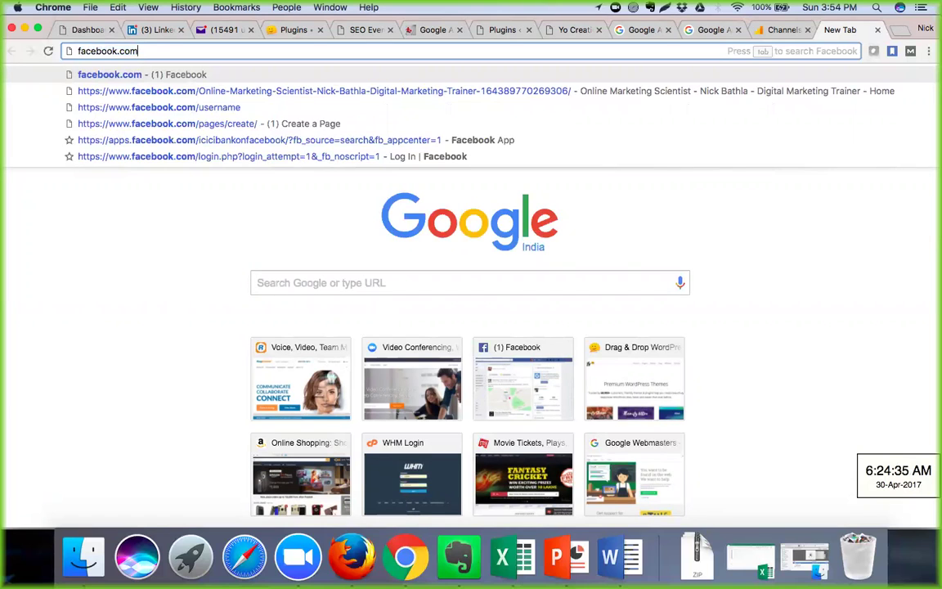
{"action": "key", "text": "Down"}
{"action": "key", "text": "Return"}
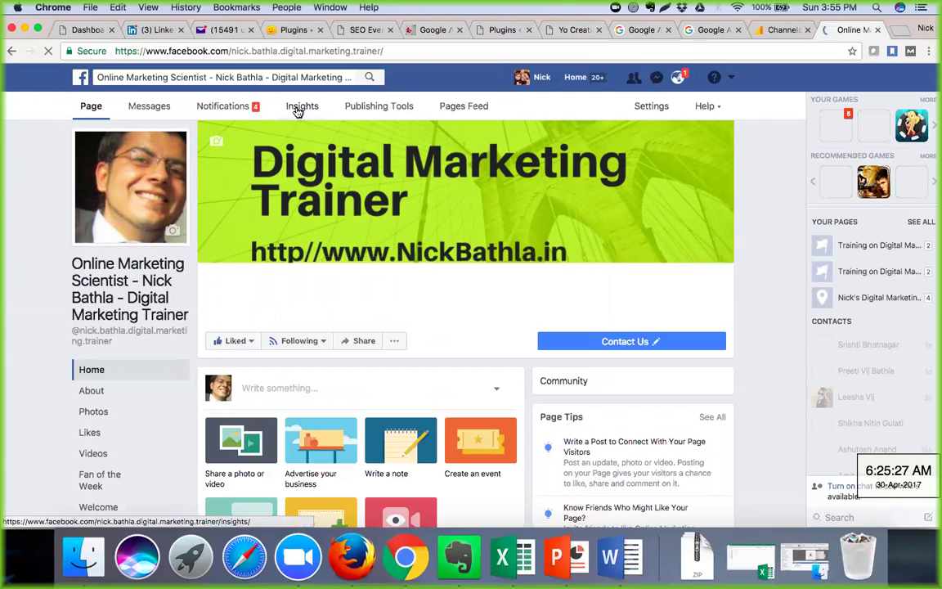
- Open the page's Insights and close the 'New! See Your Top Videos' announcement
{"action": "left_click", "coordinate": [298, 112]}
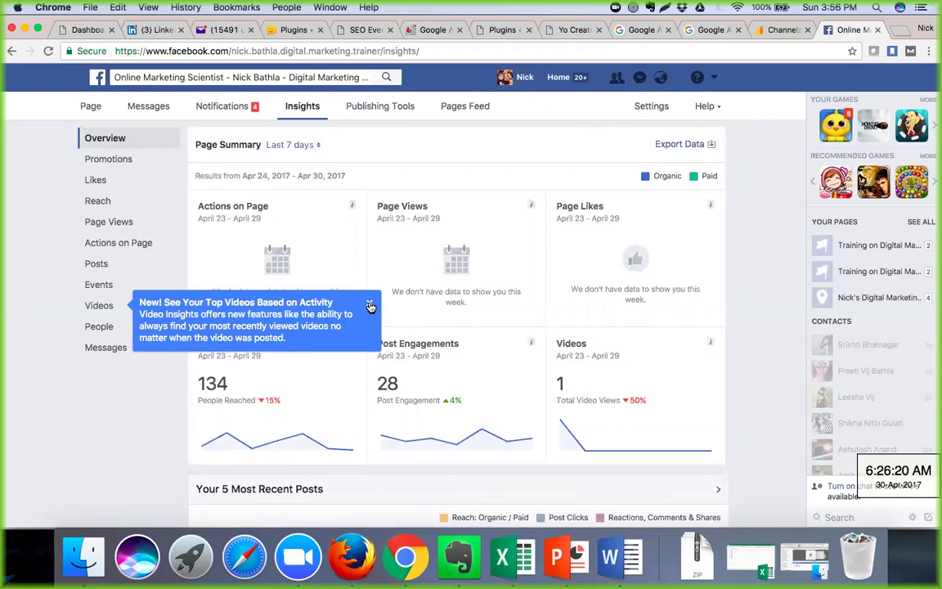
{"action": "left_click", "coordinate": [371, 306]}
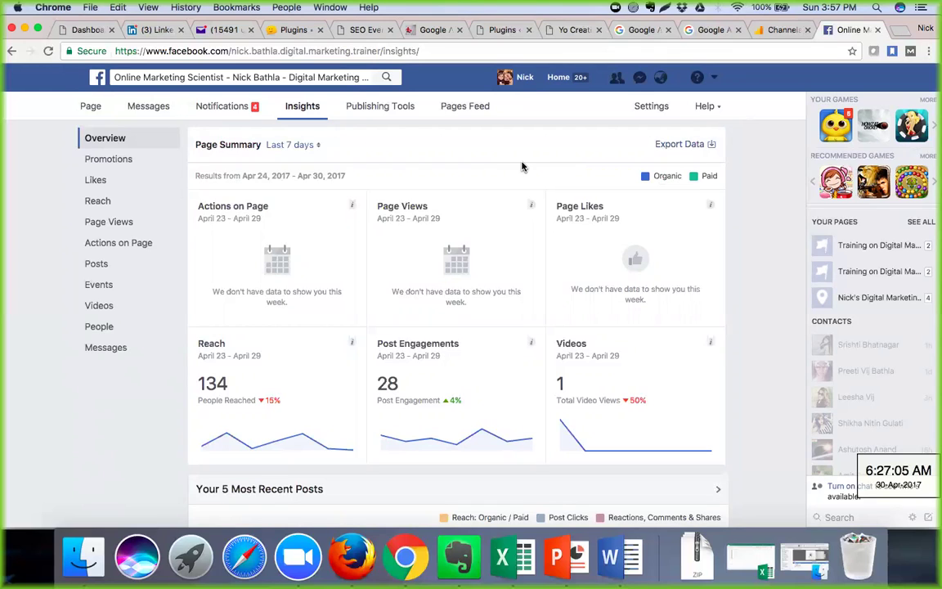
- Return to the Analytics Social channels tab and expand AdWords under Acquisition
{"action": "left_click", "coordinate": [783, 30]}
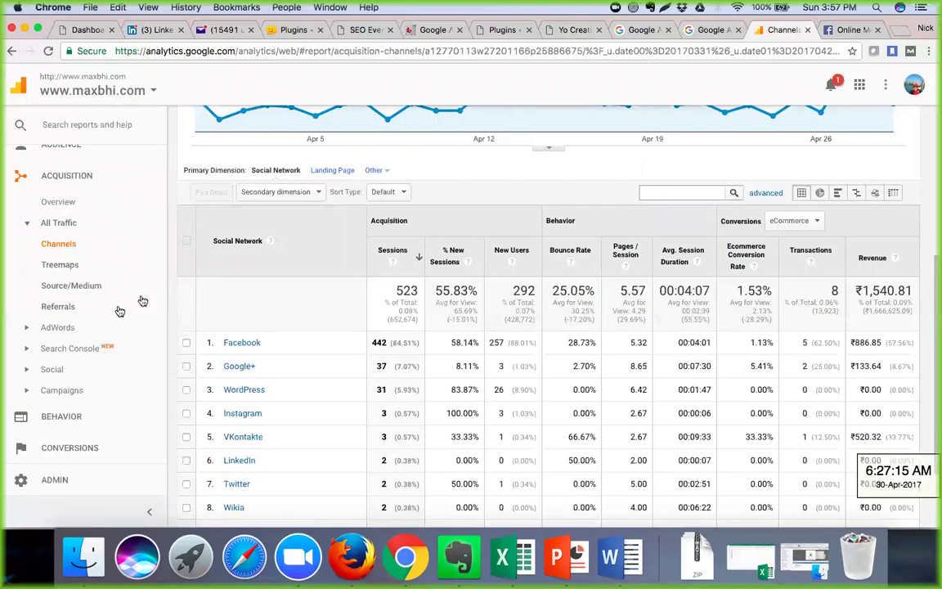
{"action": "left_click", "coordinate": [83, 328]}
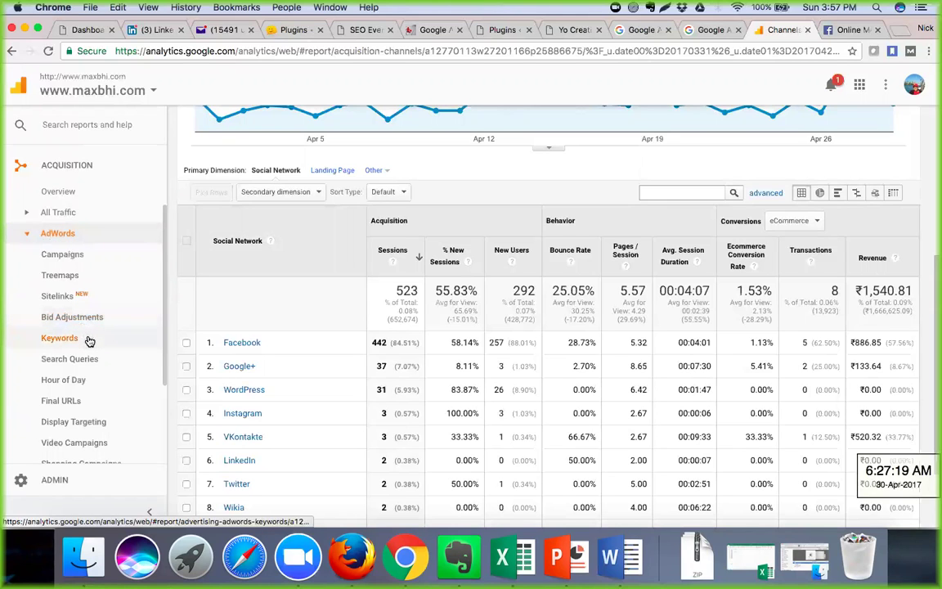
- Open the AdWords Campaigns report, then the Video Campaigns report for Mar 31 – Apr 29, 2017
{"action": "left_click", "coordinate": [93, 259]}
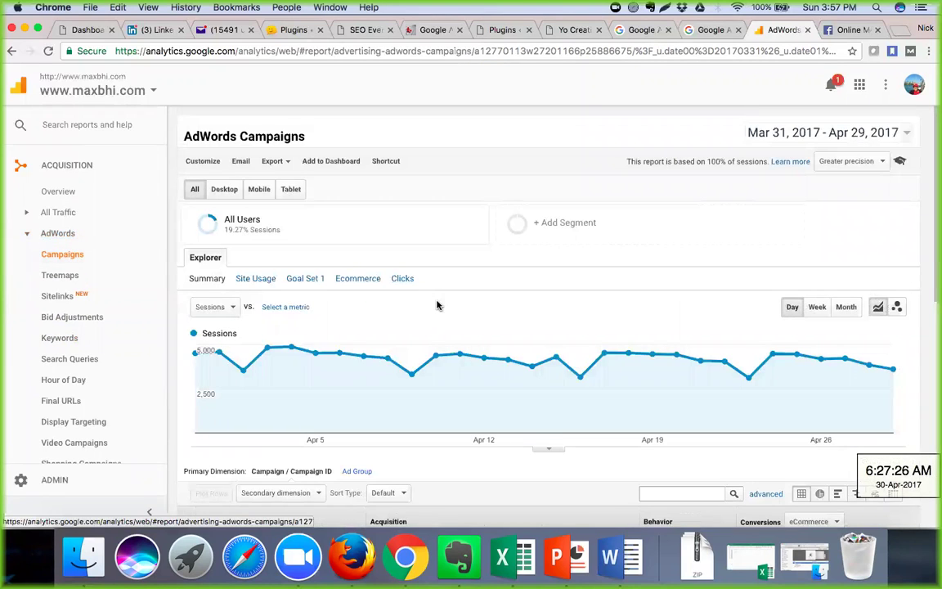
{"action": "scroll", "coordinate": [437, 305], "scroll_direction": "down", "scroll_amount": 5}
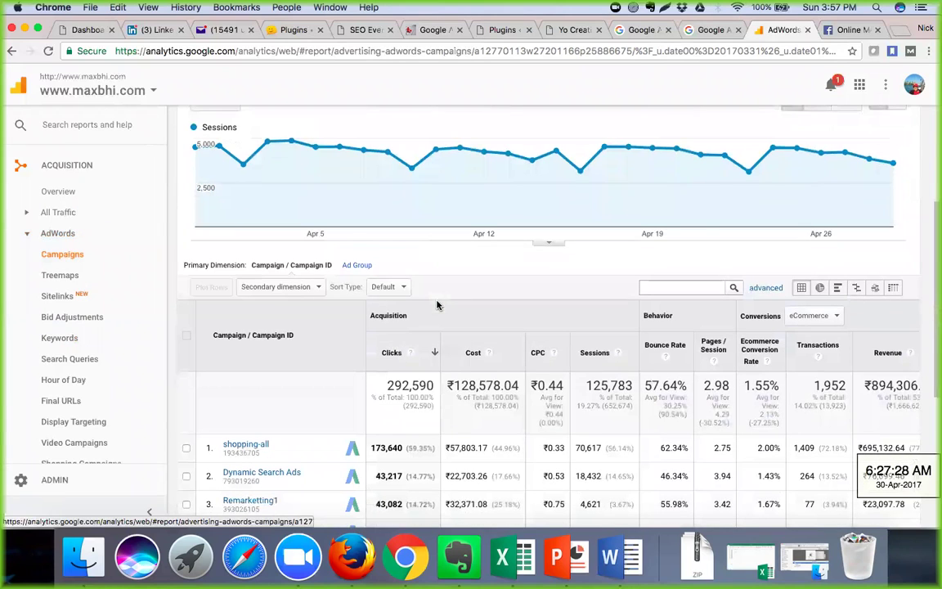
{"action": "scroll", "coordinate": [436, 305], "scroll_direction": "down", "scroll_amount": 4}
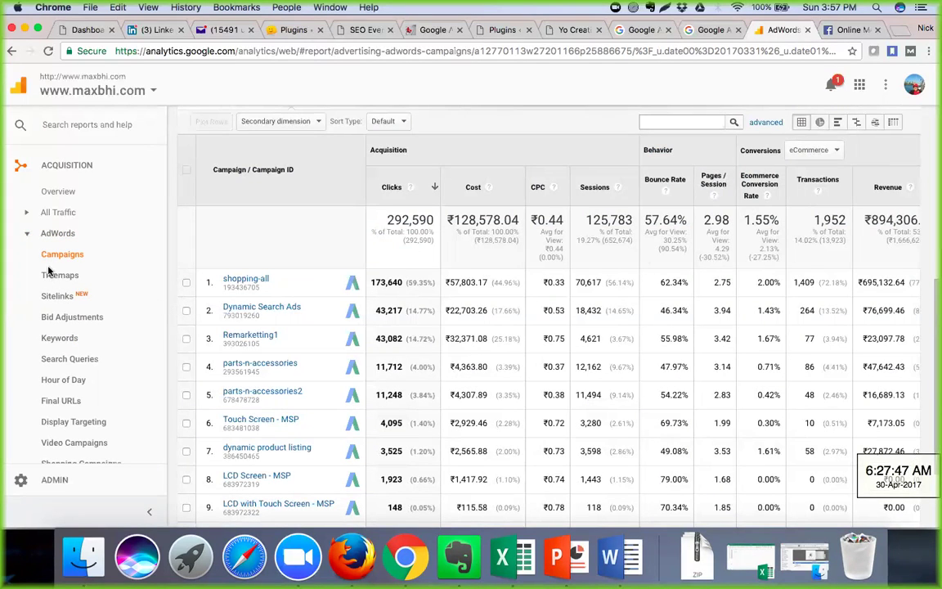
{"action": "scroll", "coordinate": [74, 368], "scroll_direction": "down", "scroll_amount": 1}
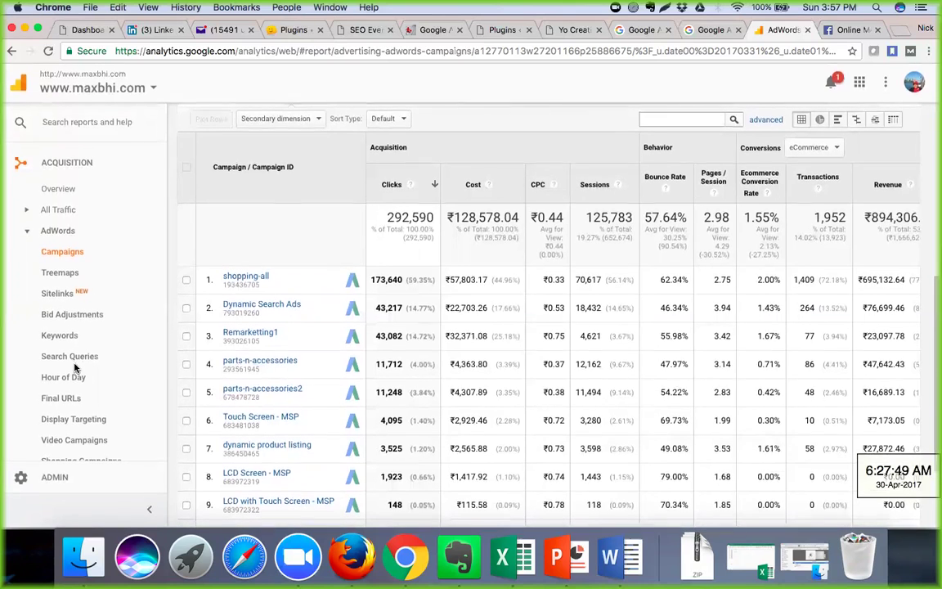
{"action": "left_click", "coordinate": [67, 445]}
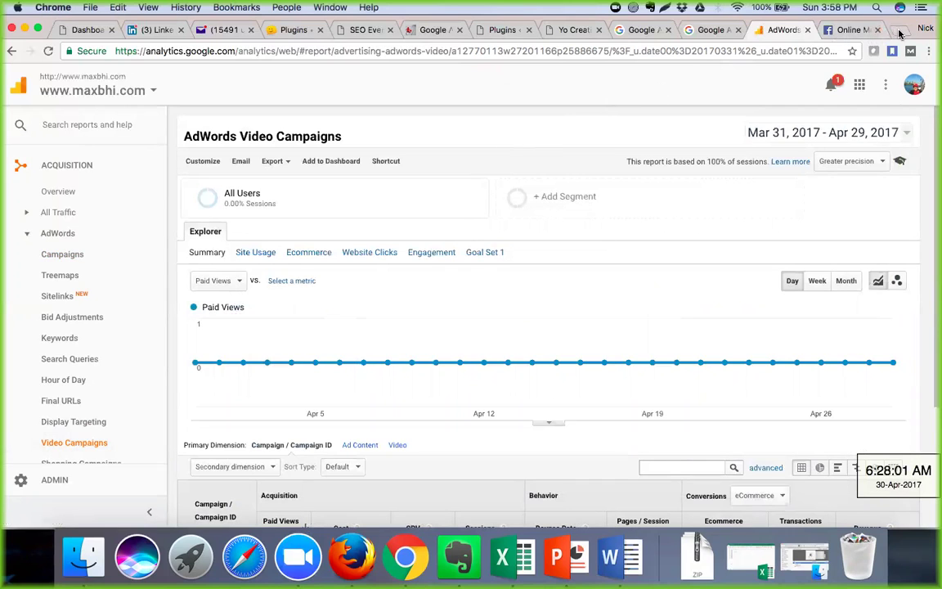
{"action": "left_click", "coordinate": [898, 30]}
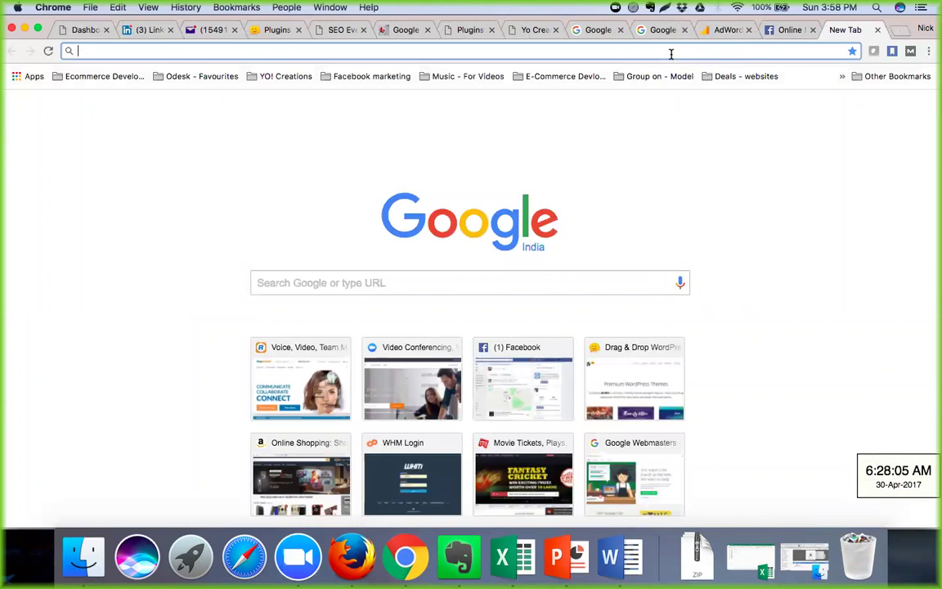
- Go to adwords.google.com and sign in with the Google account password
{"action": "type", "text": "adwords."}
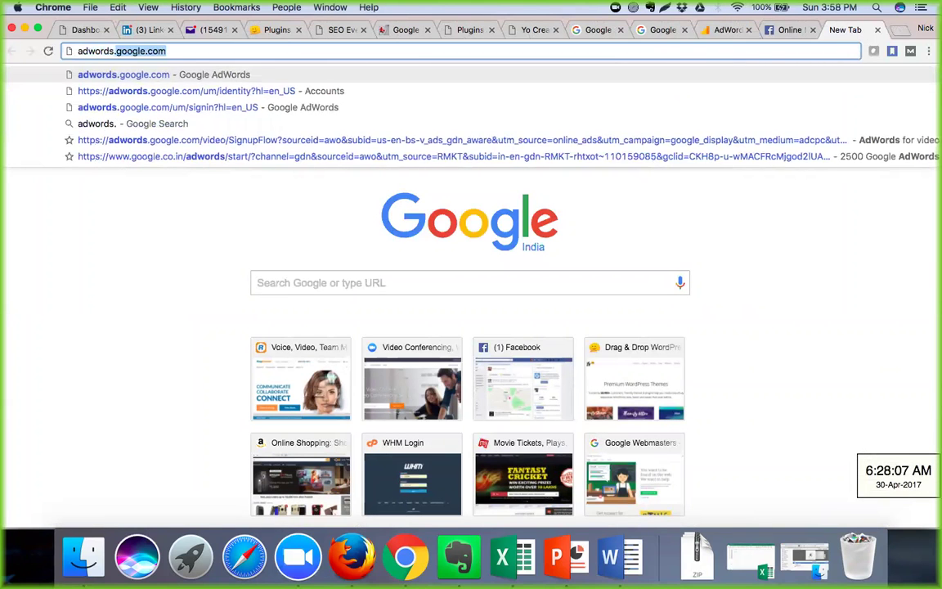
{"action": "type", "text": "google.com"}
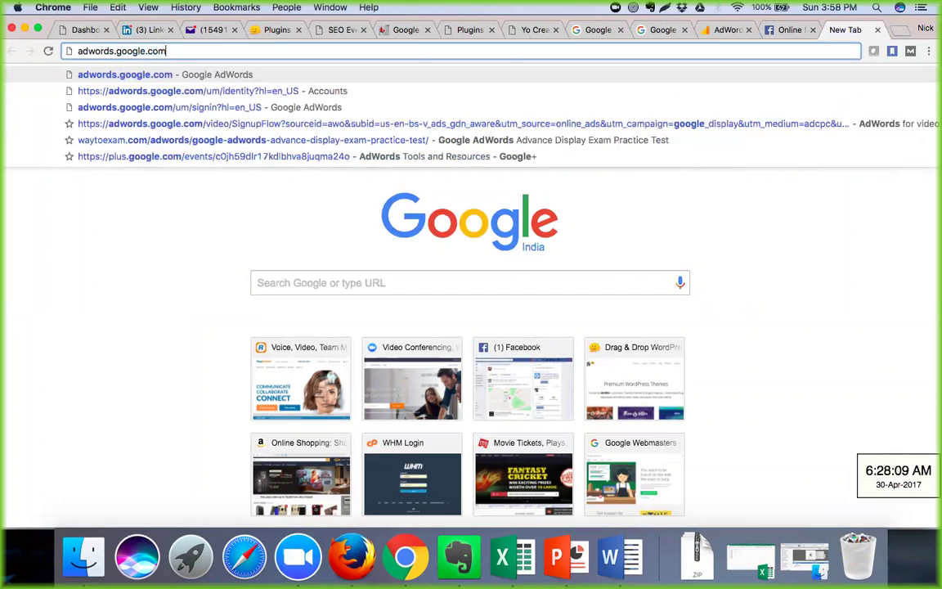
{"action": "key", "text": "Return"}
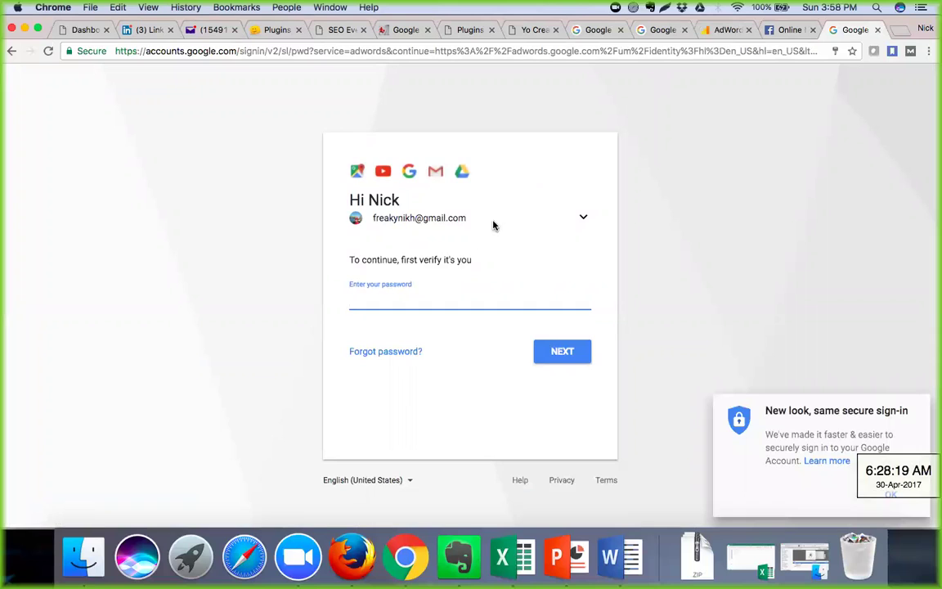
{"action": "type", "text": "********"}
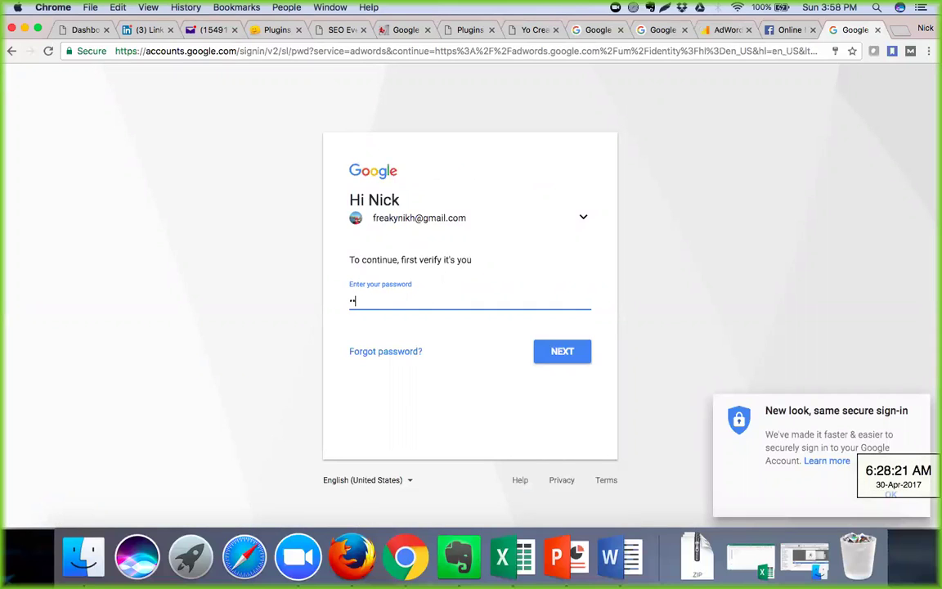
{"action": "type", "text": "*******"}
{"action": "left_click", "coordinate": [550, 367]}
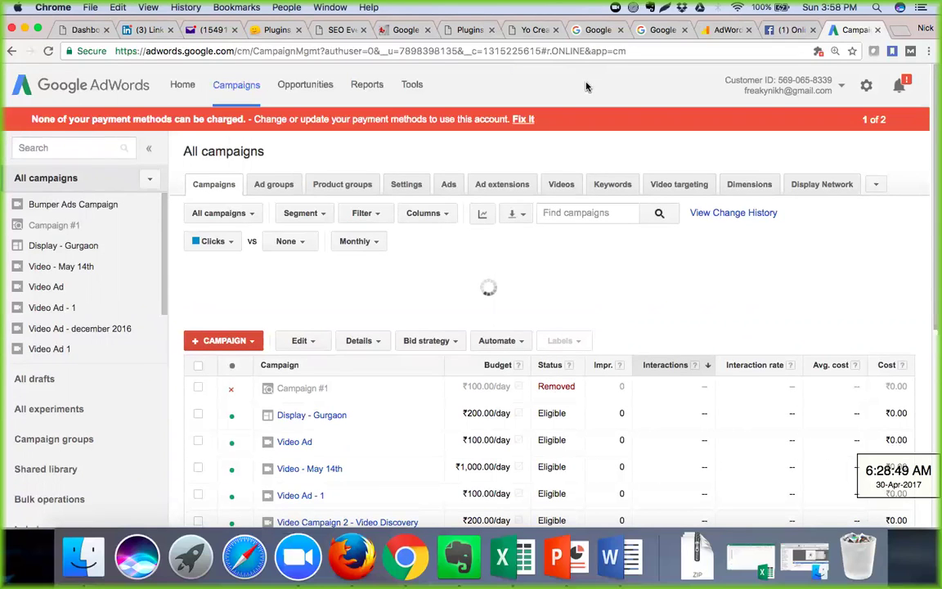
- Open Google Analytics from the AdWords Tools menu to view the Audience Overview
{"action": "left_click", "coordinate": [409, 88]}
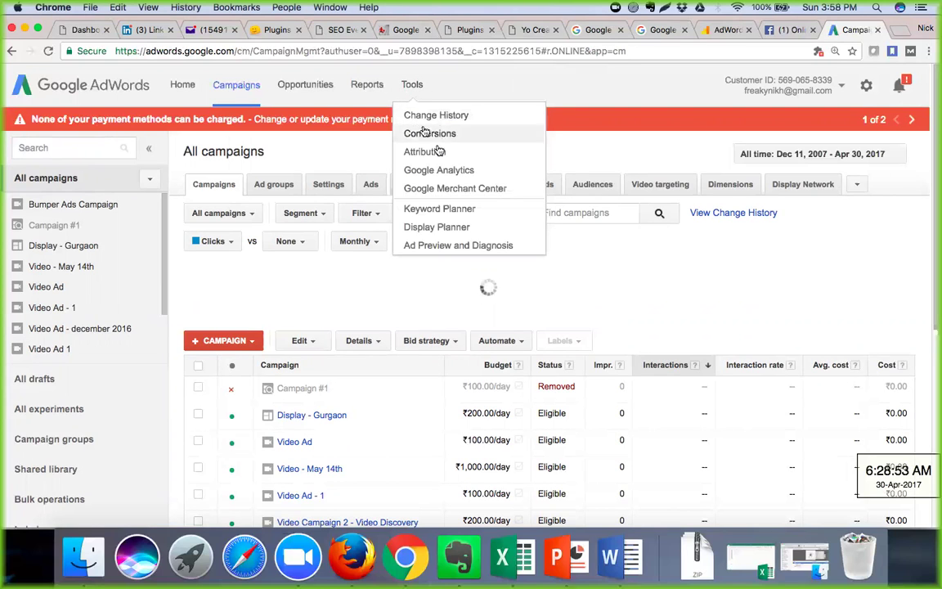
{"action": "left_click", "coordinate": [444, 171]}
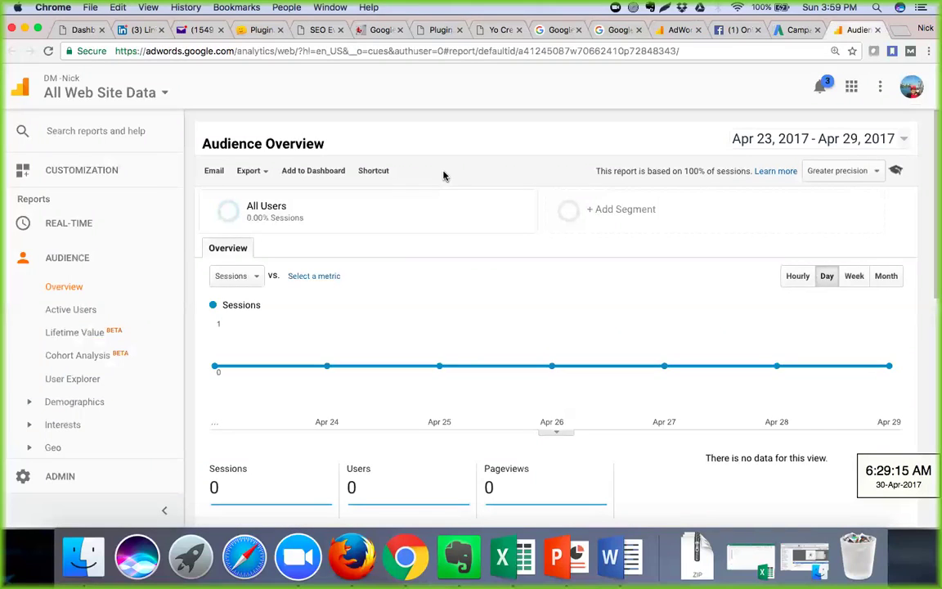
- Check the Facebook Insights tab and its notifications, then switch to LinkedIn's Manage invitations tab
{"action": "left_click", "coordinate": [739, 31]}
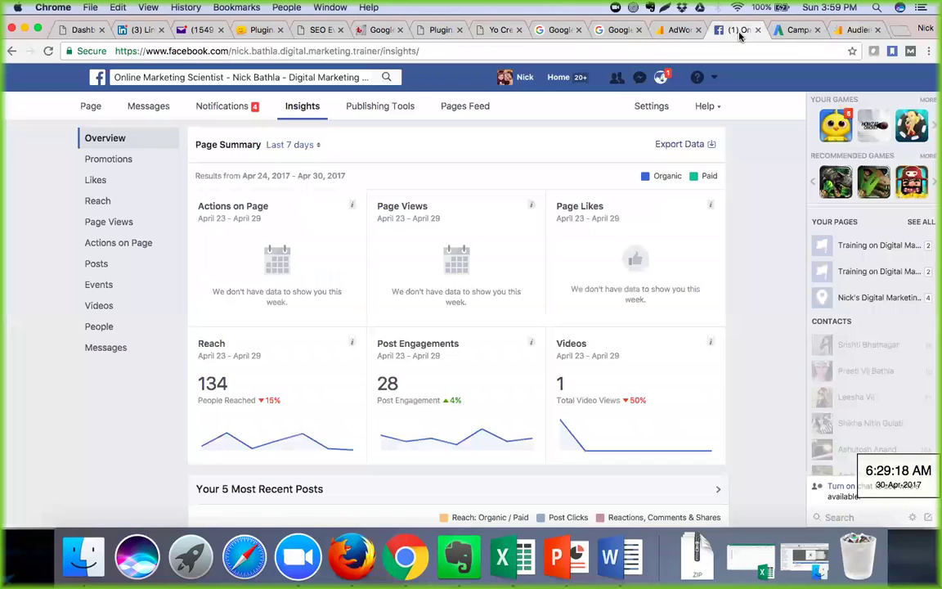
{"action": "left_click", "coordinate": [660, 78]}
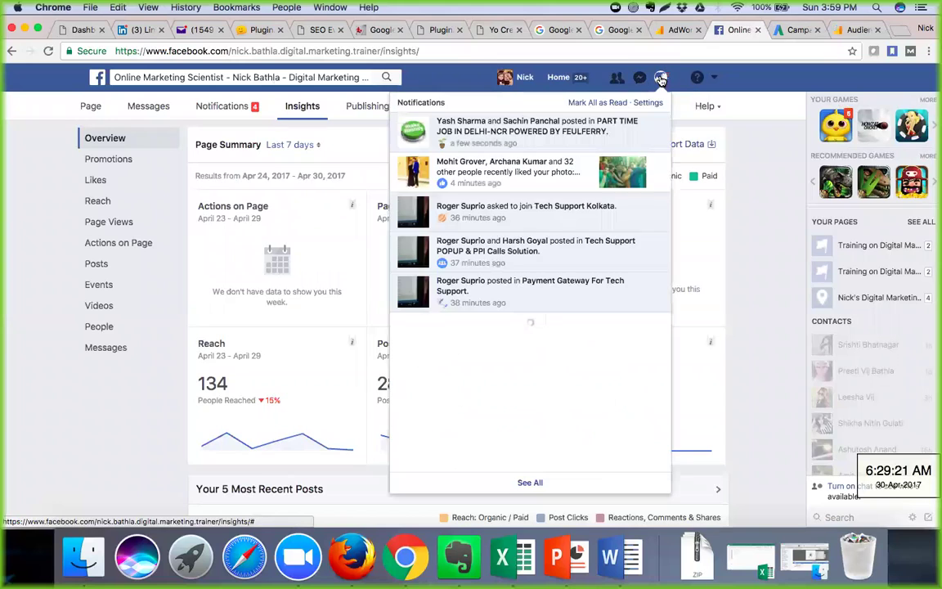
{"action": "left_click", "coordinate": [661, 78]}
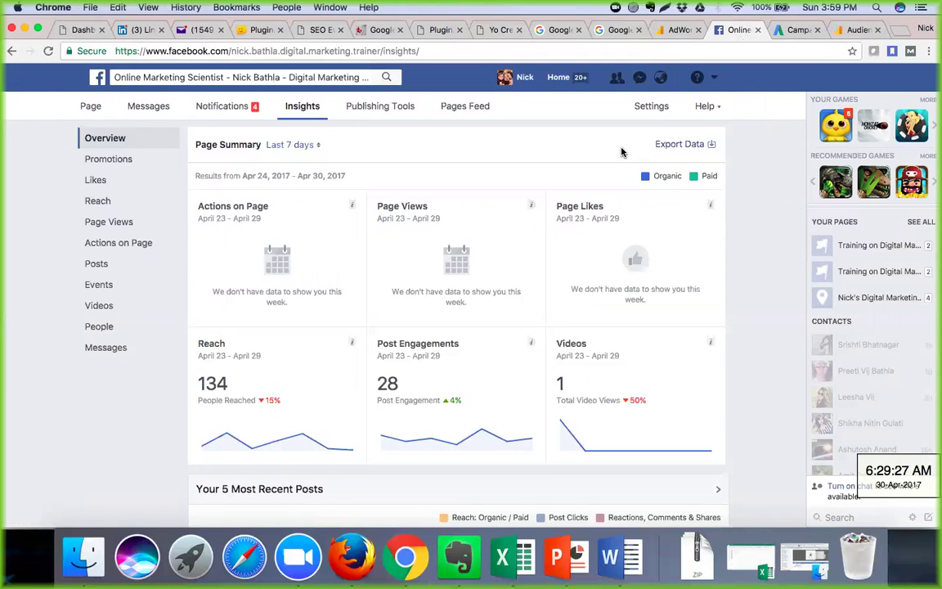
{"action": "left_click", "coordinate": [128, 30]}
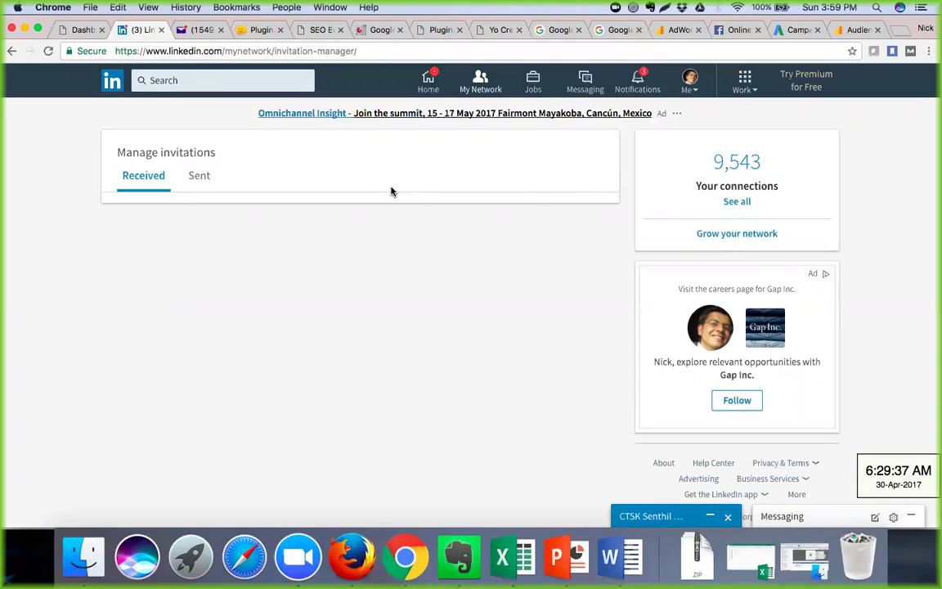
- Expand the minimized LinkedIn chat conversation, then close it
{"action": "left_click", "coordinate": [659, 514]}
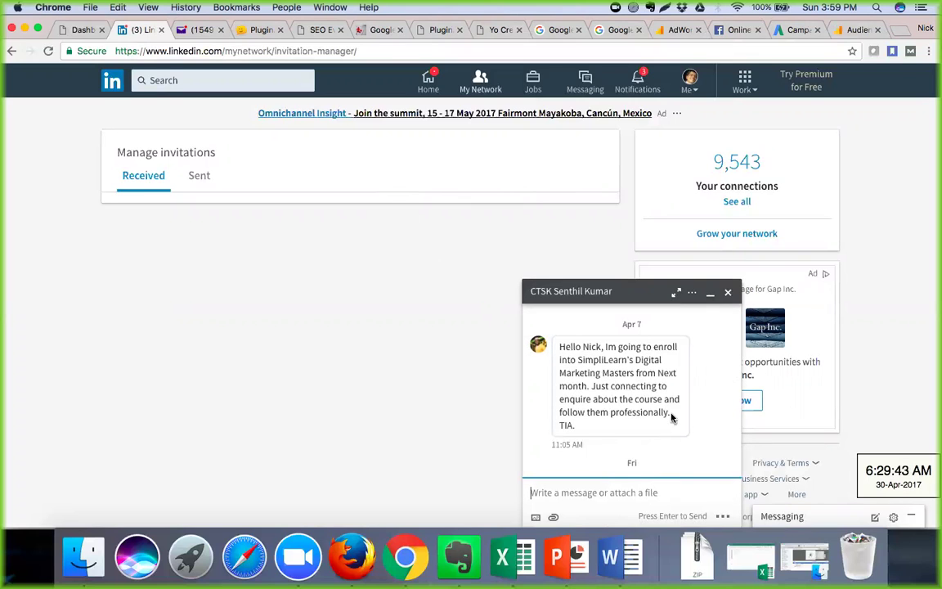
{"action": "scroll", "coordinate": [668, 415], "scroll_direction": "down", "scroll_amount": 5}
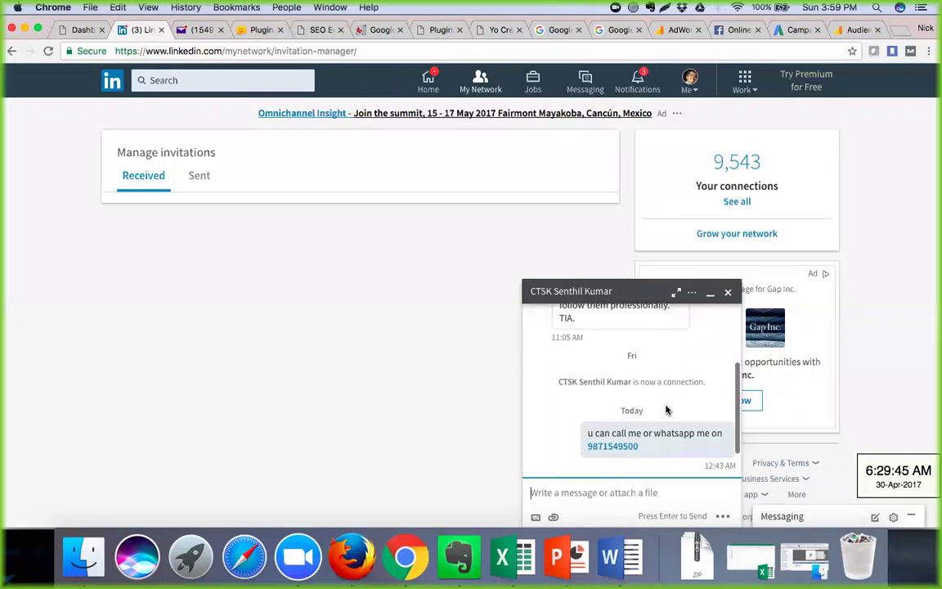
{"action": "left_click", "coordinate": [727, 291]}
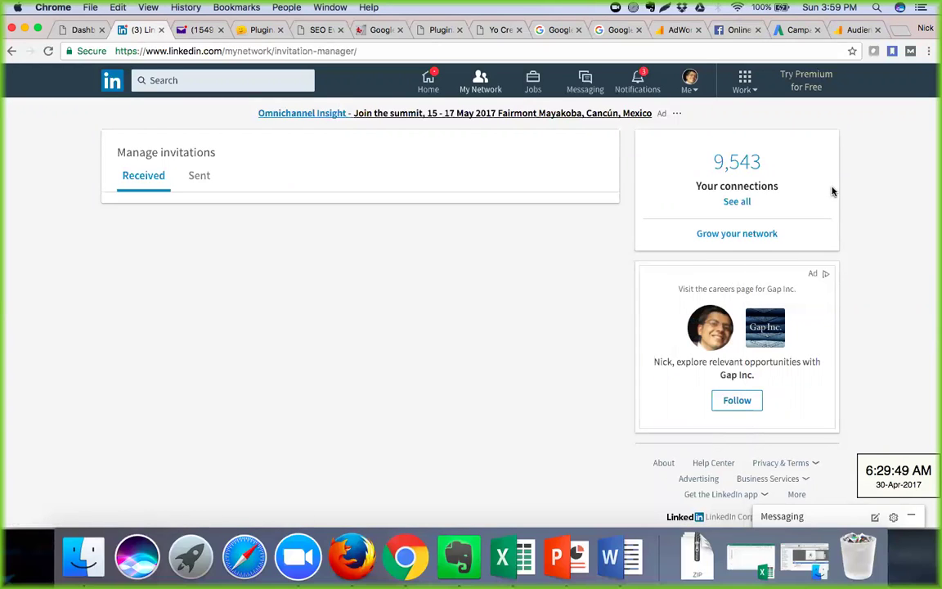
- Glance at the Analytics and AdWords tabs, then open LinkedIn's Work menu of products
{"action": "left_click", "coordinate": [853, 30]}
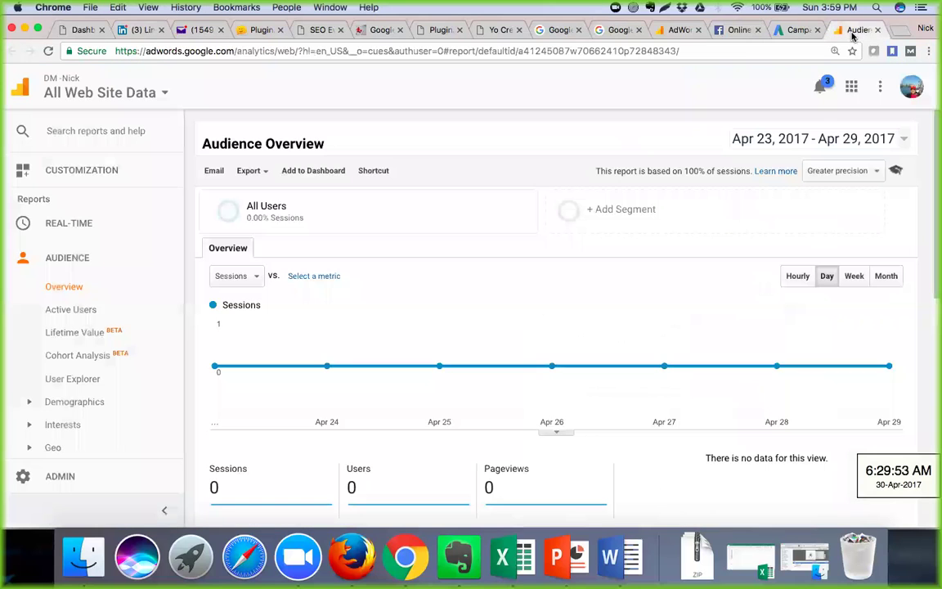
{"action": "left_click", "coordinate": [791, 32]}
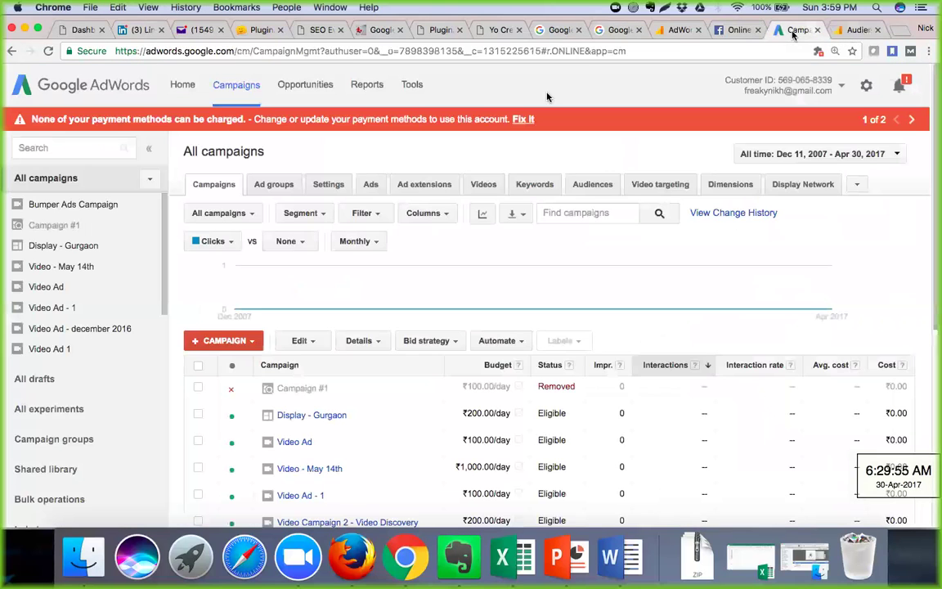
{"action": "left_click", "coordinate": [130, 32]}
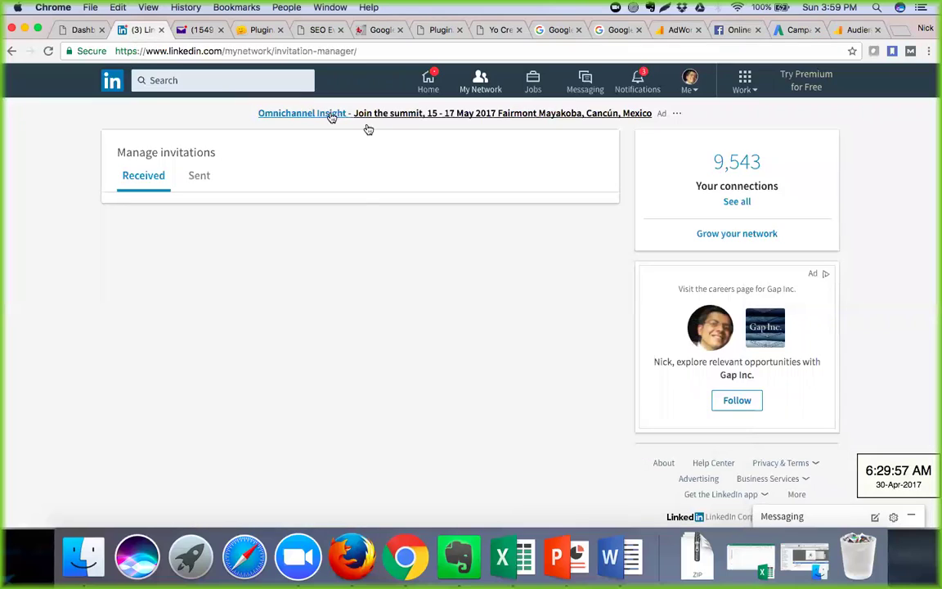
{"action": "left_click", "coordinate": [753, 88]}
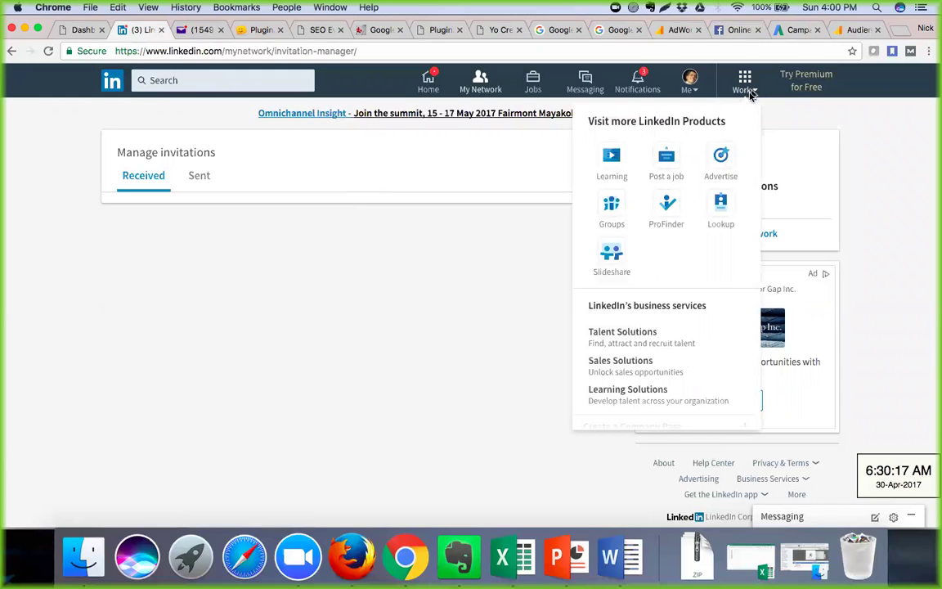
- Choose Advertise from the Work menu, then Create ad and Sign In on Marketing Solutions
{"action": "left_click", "coordinate": [718, 159]}
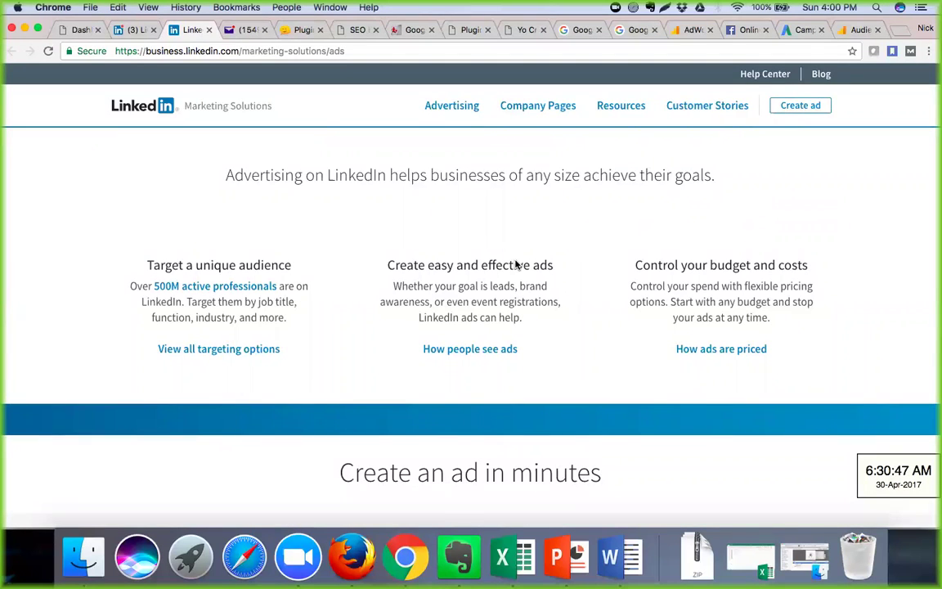
{"action": "scroll", "coordinate": [513, 237], "scroll_direction": "down", "scroll_amount": 5}
{"action": "scroll", "coordinate": [515, 263], "scroll_direction": "down", "scroll_amount": 8}
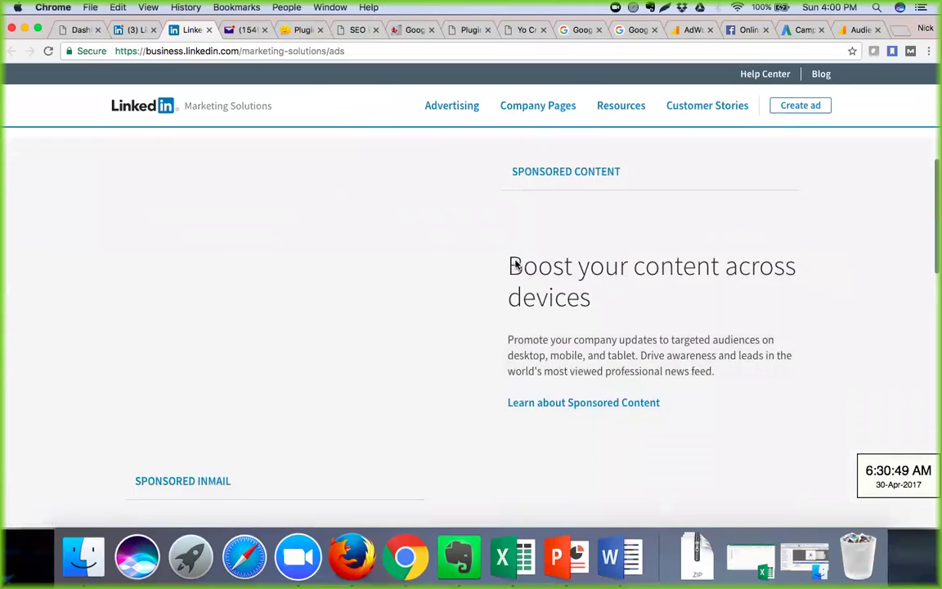
{"action": "scroll", "coordinate": [515, 263], "scroll_direction": "down", "scroll_amount": 16}
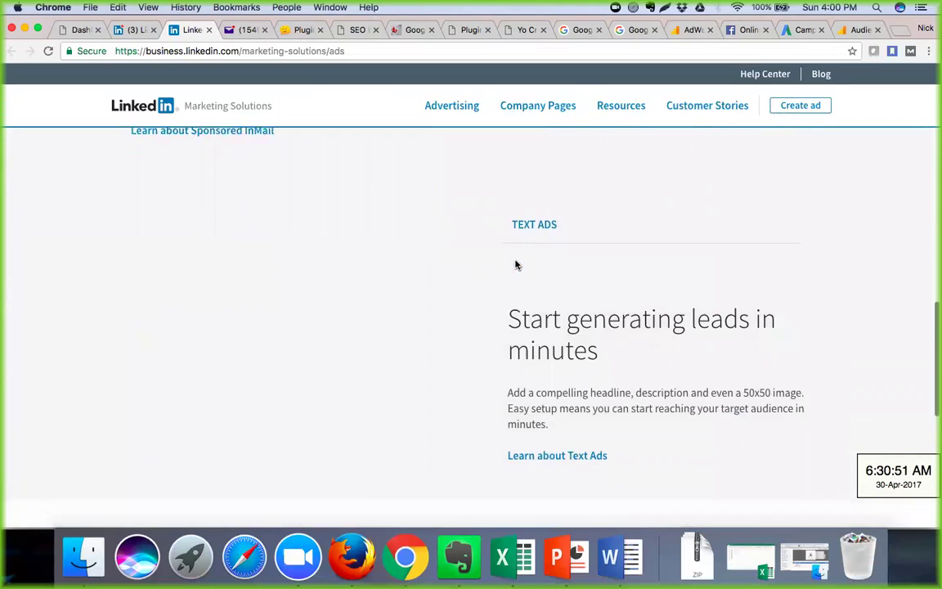
{"action": "scroll", "coordinate": [515, 264], "scroll_direction": "down", "scroll_amount": 6}
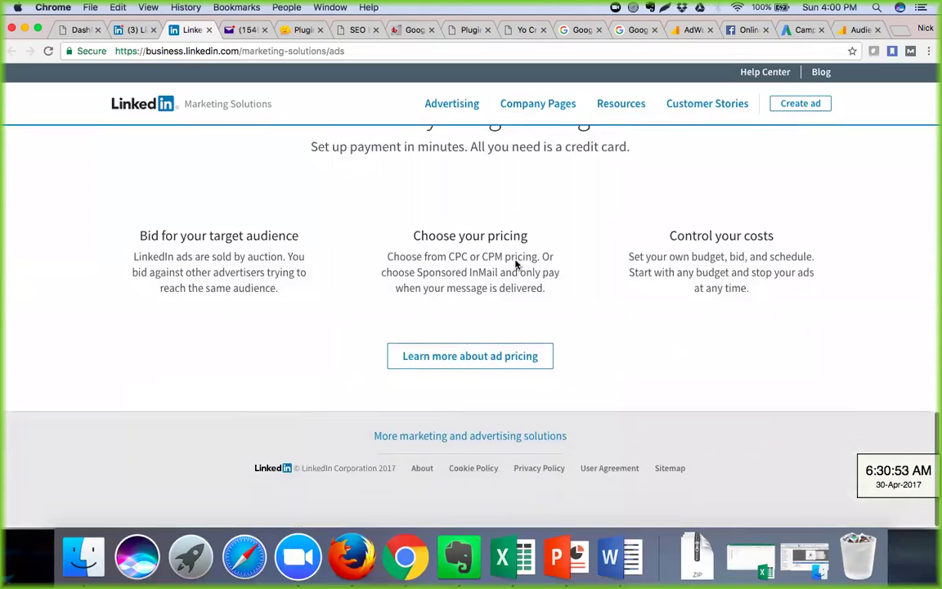
{"action": "left_click", "coordinate": [789, 106]}
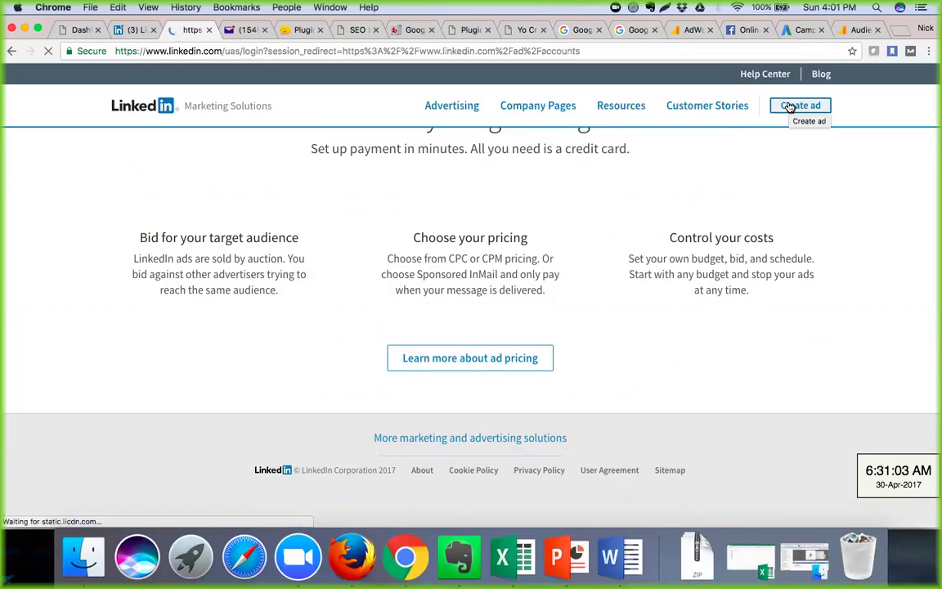
{"action": "left_click", "coordinate": [458, 333]}
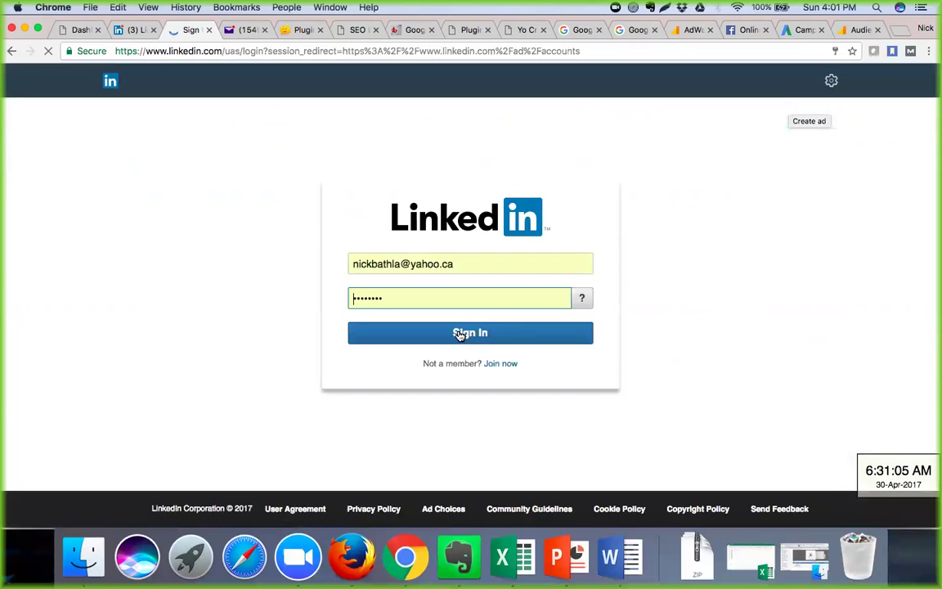
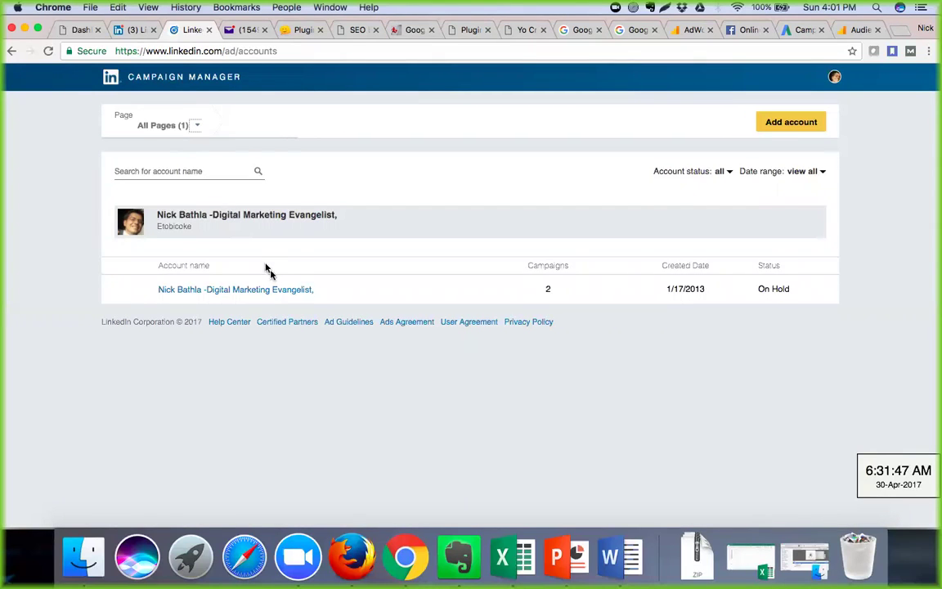
- Open the ad account's Campaign Manager dashboard showing All campaigns (2) and 30-day performance
{"action": "left_click", "coordinate": [281, 291]}
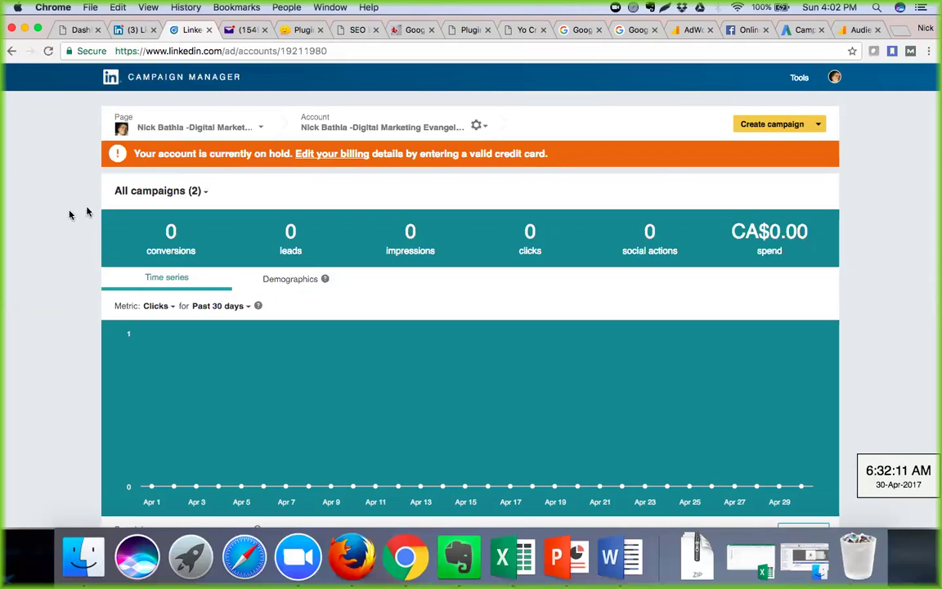
{"action": "scroll", "coordinate": [66, 216], "scroll_direction": "down", "scroll_amount": 1}
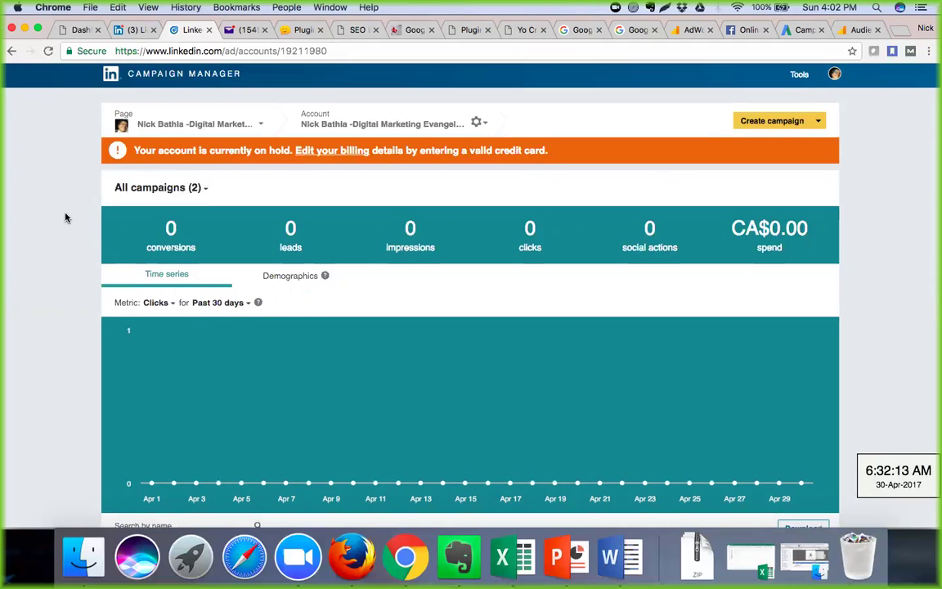
- Begin a new campaign at the goal-choice step, then switch to the LinkedIn invitations tab
{"action": "left_click", "coordinate": [782, 119]}
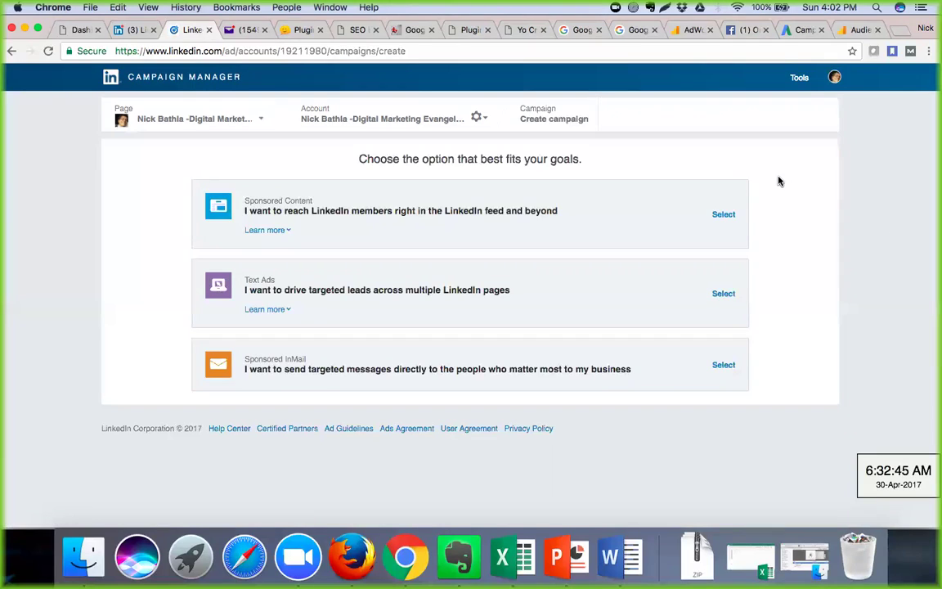
{"action": "left_click", "coordinate": [128, 31]}
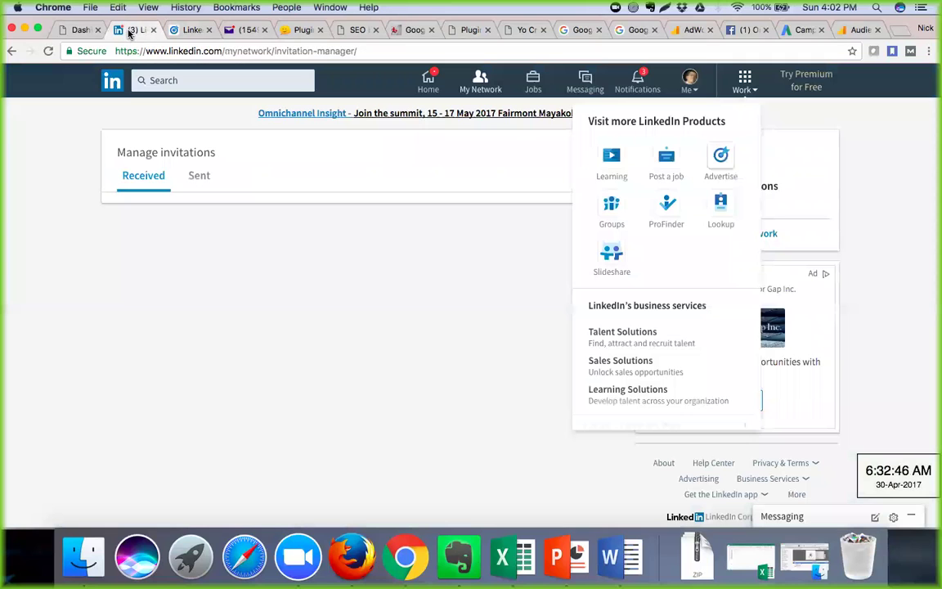
- Visit My Network, then open your own profile through the Me menu
{"action": "left_click", "coordinate": [482, 89]}
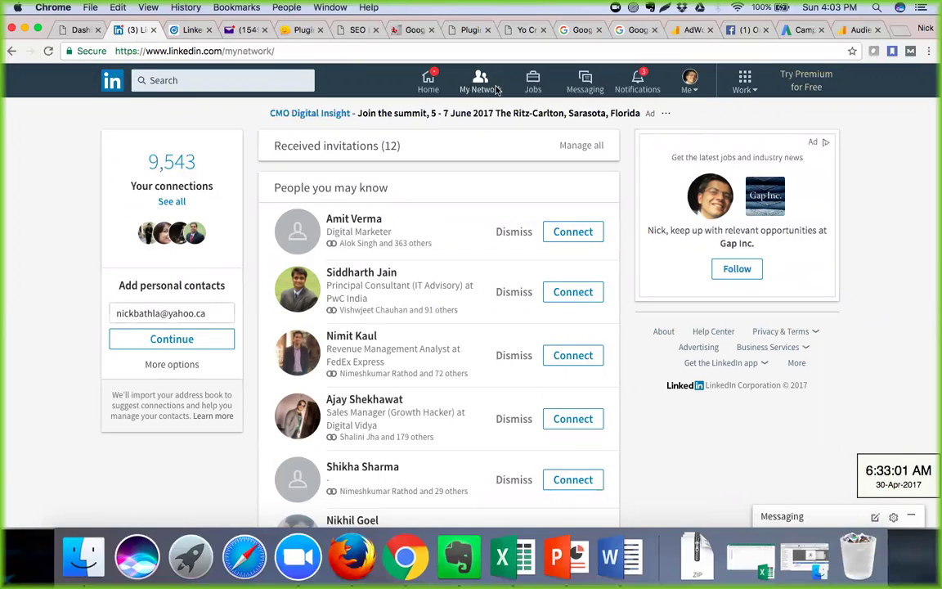
{"action": "left_click", "coordinate": [691, 87]}
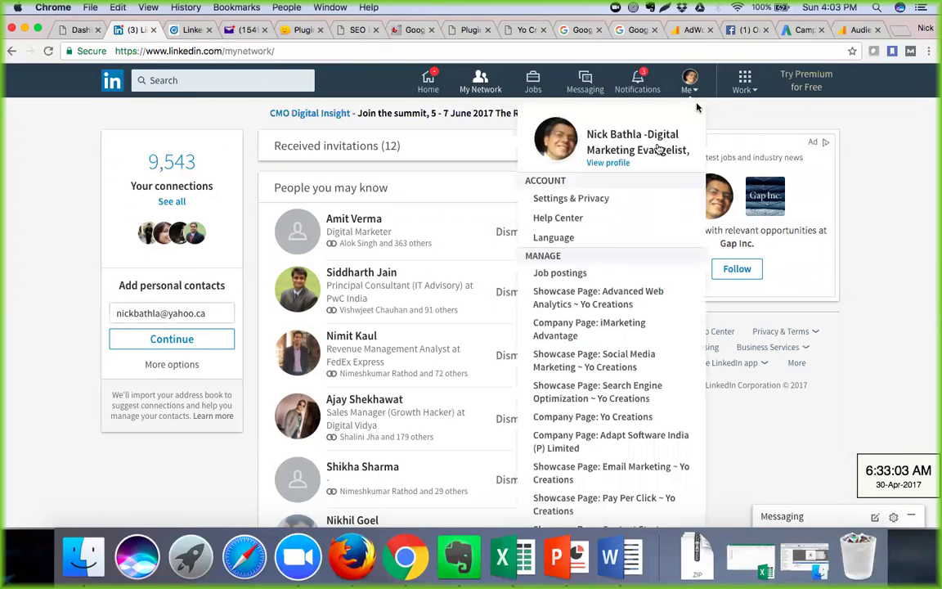
{"action": "left_click", "coordinate": [609, 164]}
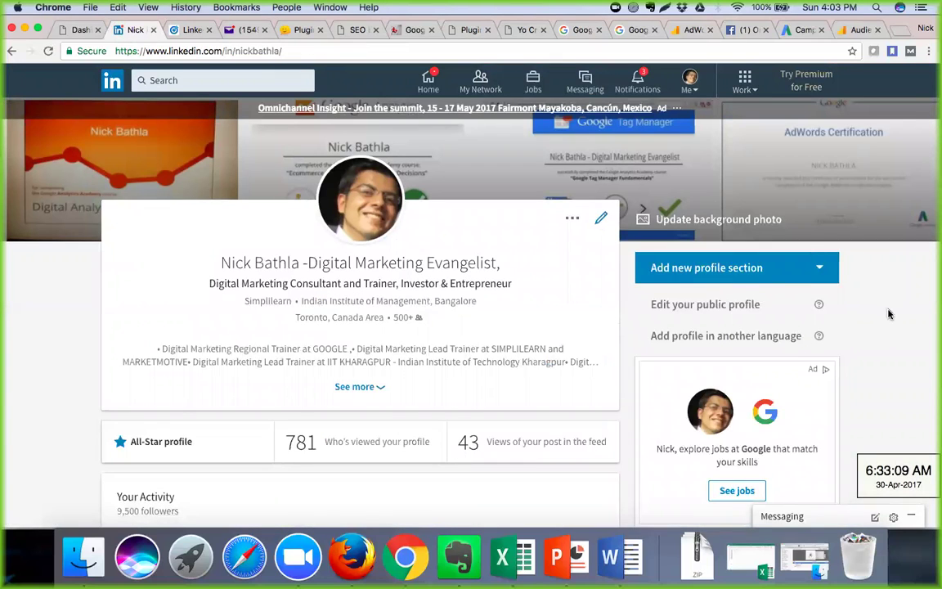
{"action": "scroll", "coordinate": [890, 315], "scroll_direction": "down", "scroll_amount": 3}
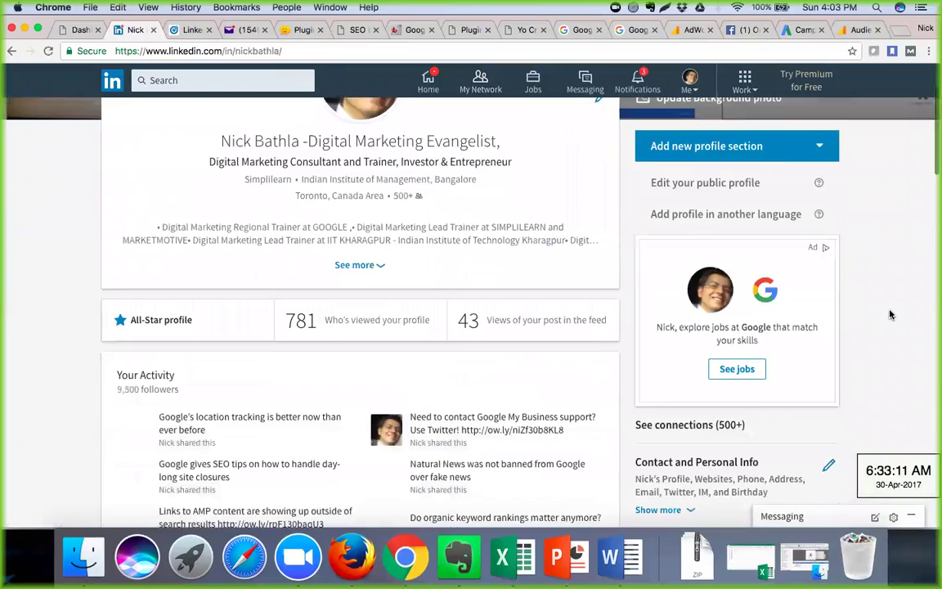
{"action": "scroll", "coordinate": [891, 315], "scroll_direction": "down", "scroll_amount": 10}
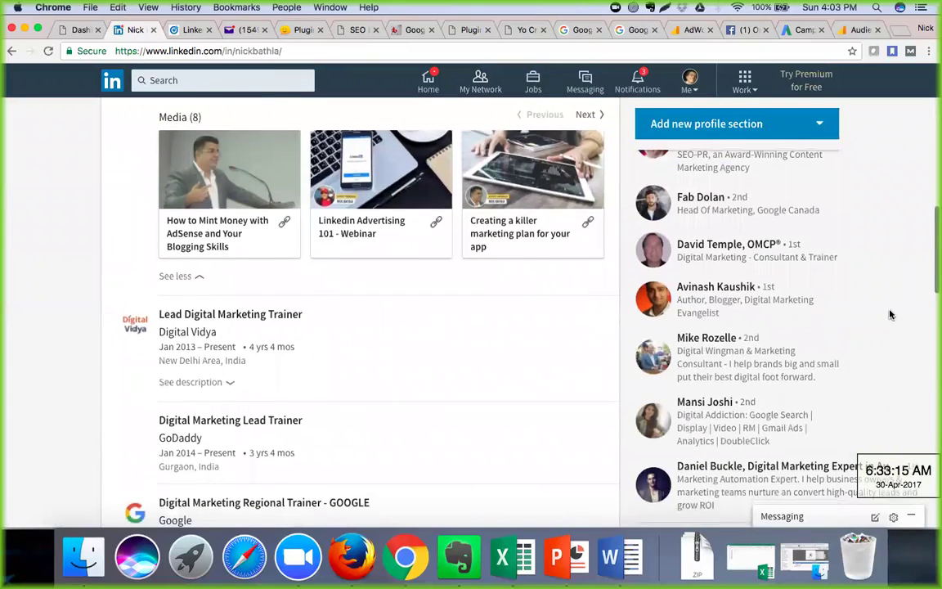
{"action": "scroll", "coordinate": [891, 315], "scroll_direction": "down", "scroll_amount": 2}
{"action": "scroll", "coordinate": [891, 315], "scroll_direction": "down", "scroll_amount": 8}
{"action": "scroll", "coordinate": [890, 315], "scroll_direction": "up", "scroll_amount": 3}
{"action": "scroll", "coordinate": [891, 314], "scroll_direction": "up", "scroll_amount": 3}
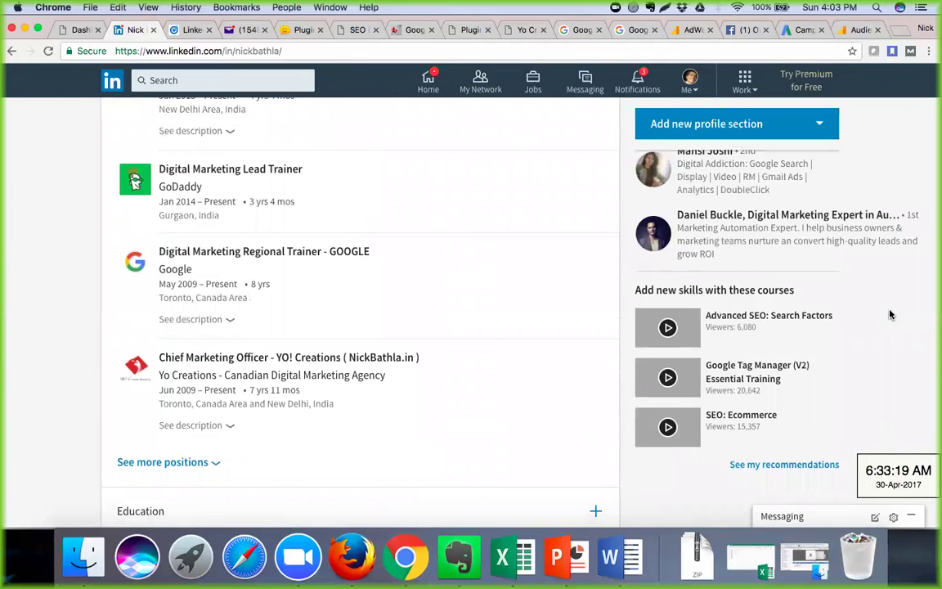
{"action": "scroll", "coordinate": [890, 315], "scroll_direction": "up", "scroll_amount": 5}
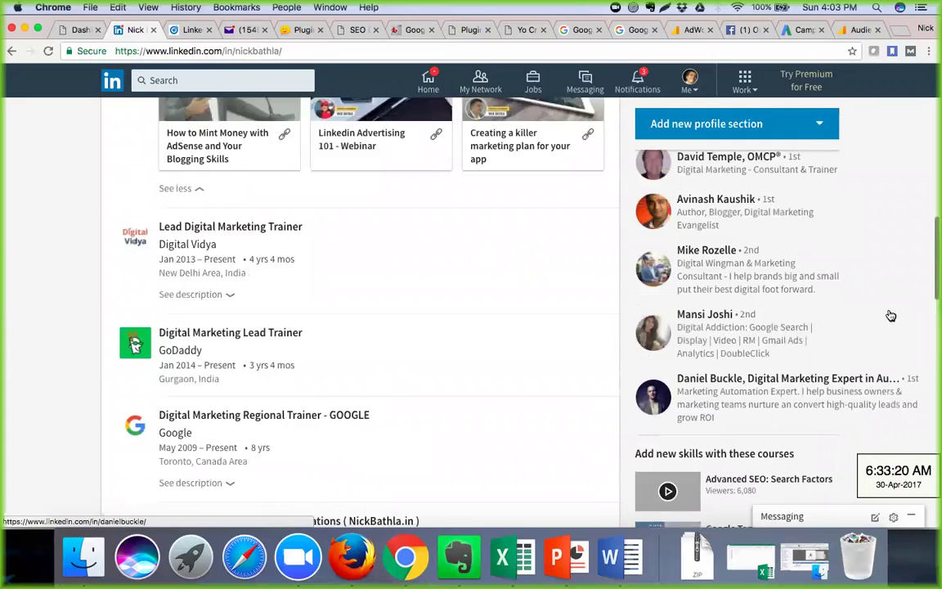
{"action": "scroll", "coordinate": [890, 315], "scroll_direction": "down", "scroll_amount": 4}
{"action": "scroll", "coordinate": [890, 315], "scroll_direction": "down", "scroll_amount": 6}
{"action": "scroll", "coordinate": [891, 315], "scroll_direction": "up", "scroll_amount": 3}
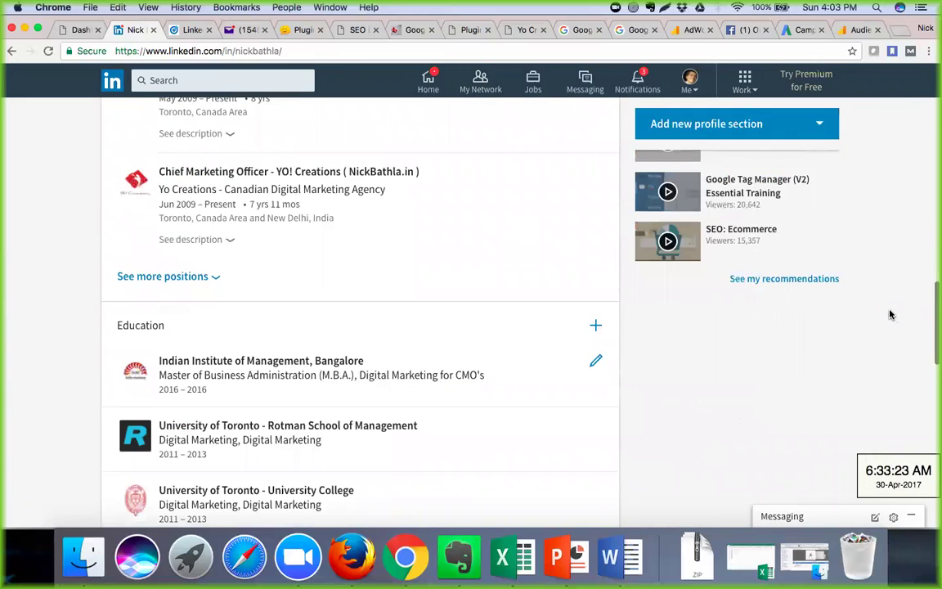
{"action": "scroll", "coordinate": [891, 315], "scroll_direction": "up", "scroll_amount": 1}
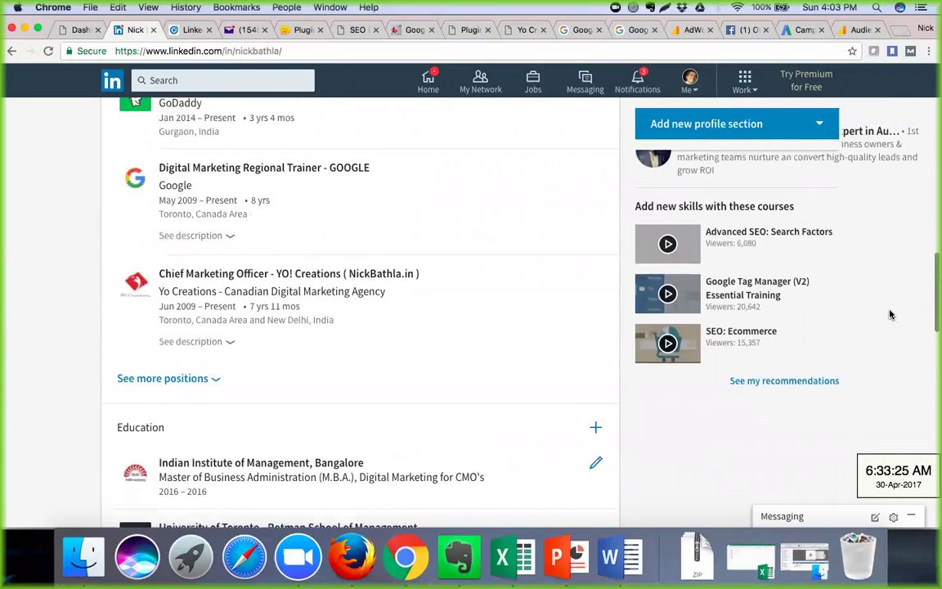
{"action": "scroll", "coordinate": [891, 315], "scroll_direction": "down", "scroll_amount": 15}
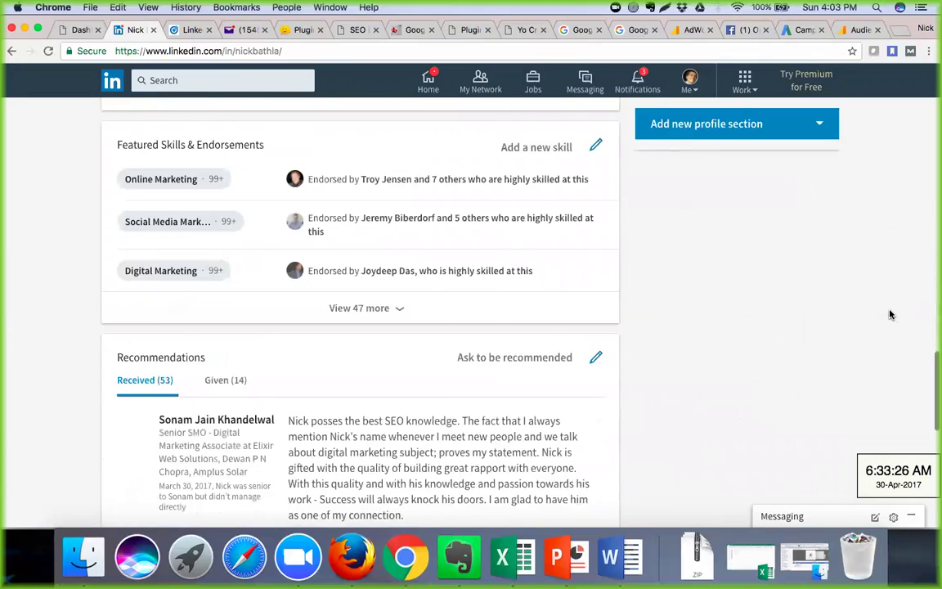
{"action": "scroll", "coordinate": [890, 315], "scroll_direction": "down", "scroll_amount": 4}
{"action": "scroll", "coordinate": [890, 314], "scroll_direction": "down", "scroll_amount": 6}
{"action": "scroll", "coordinate": [890, 315], "scroll_direction": "up", "scroll_amount": 15}
{"action": "scroll", "coordinate": [891, 314], "scroll_direction": "up", "scroll_amount": 15}
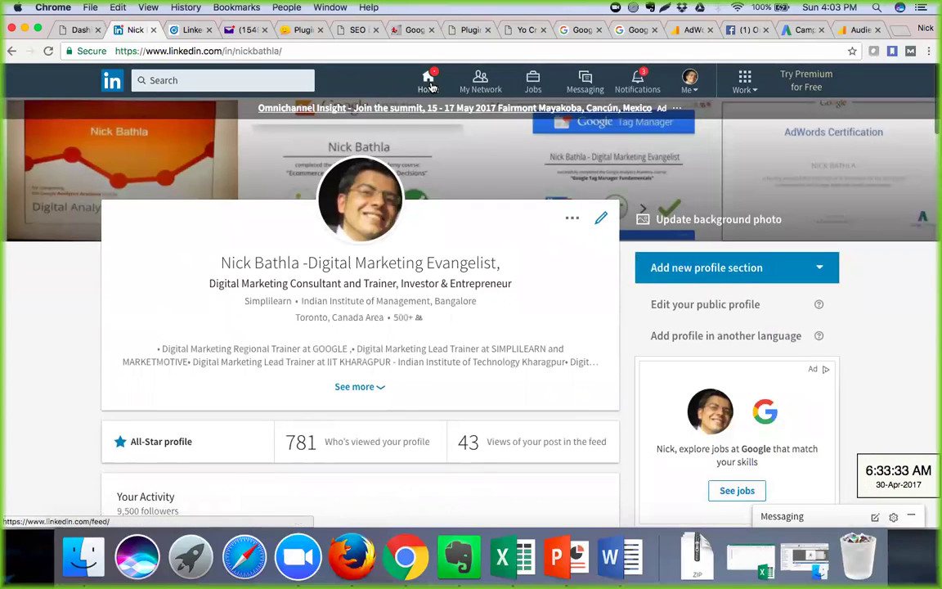
- Scroll through the LinkedIn home feed, then return to My Network
{"action": "left_click", "coordinate": [430, 85]}
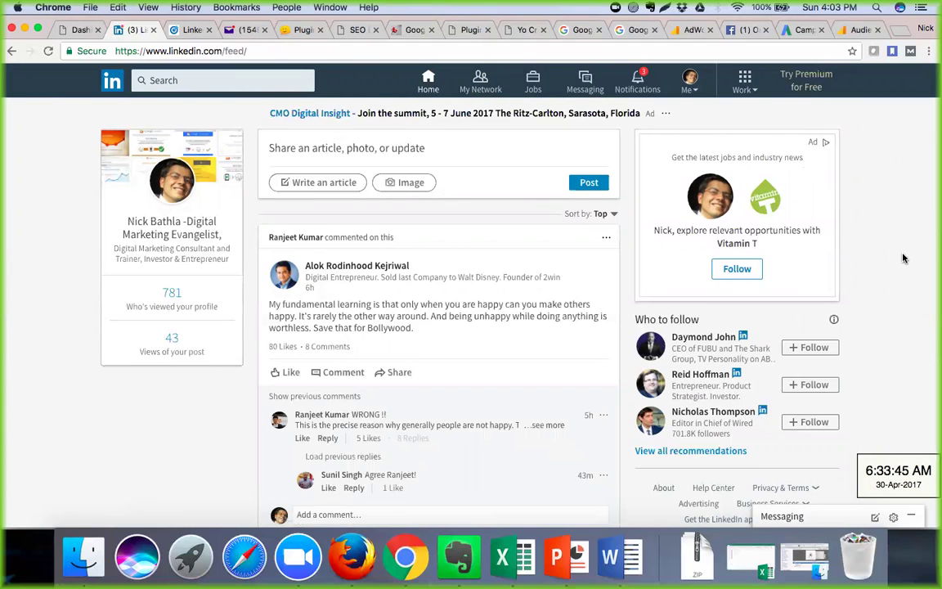
{"action": "scroll", "coordinate": [903, 258], "scroll_direction": "down", "scroll_amount": 4}
{"action": "scroll", "coordinate": [904, 259], "scroll_direction": "down", "scroll_amount": 18}
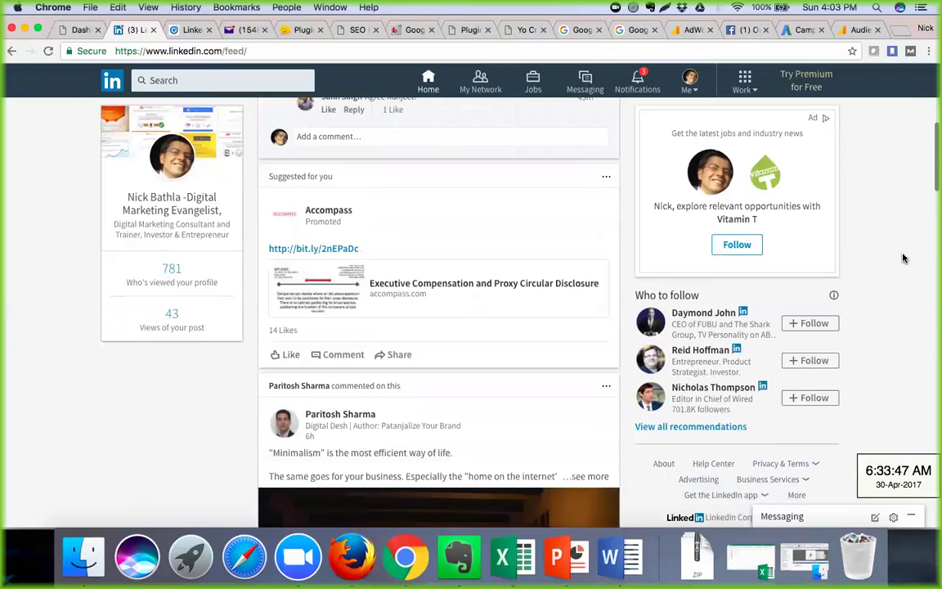
{"action": "scroll", "coordinate": [904, 260], "scroll_direction": "down", "scroll_amount": 8}
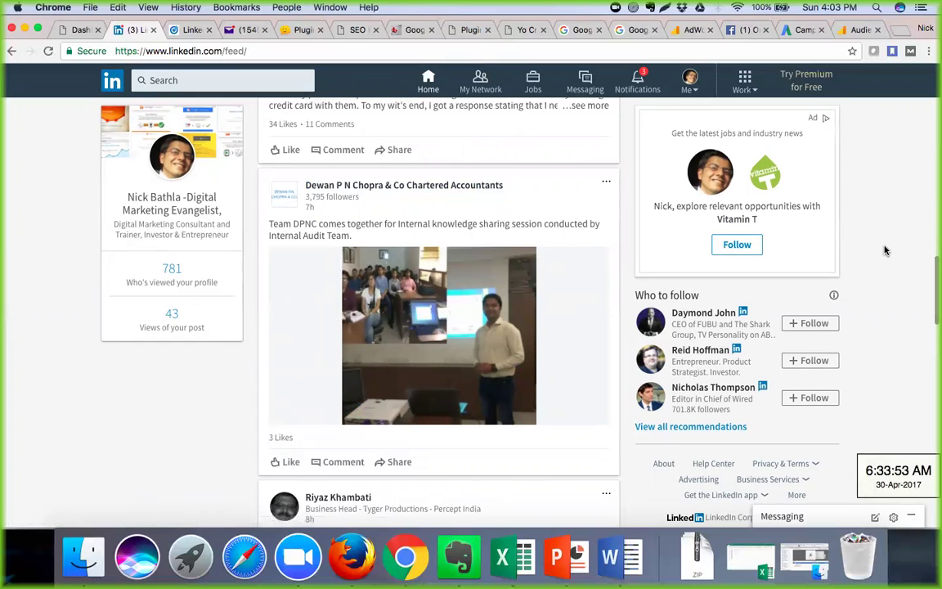
{"action": "scroll", "coordinate": [885, 250], "scroll_direction": "down", "scroll_amount": 8}
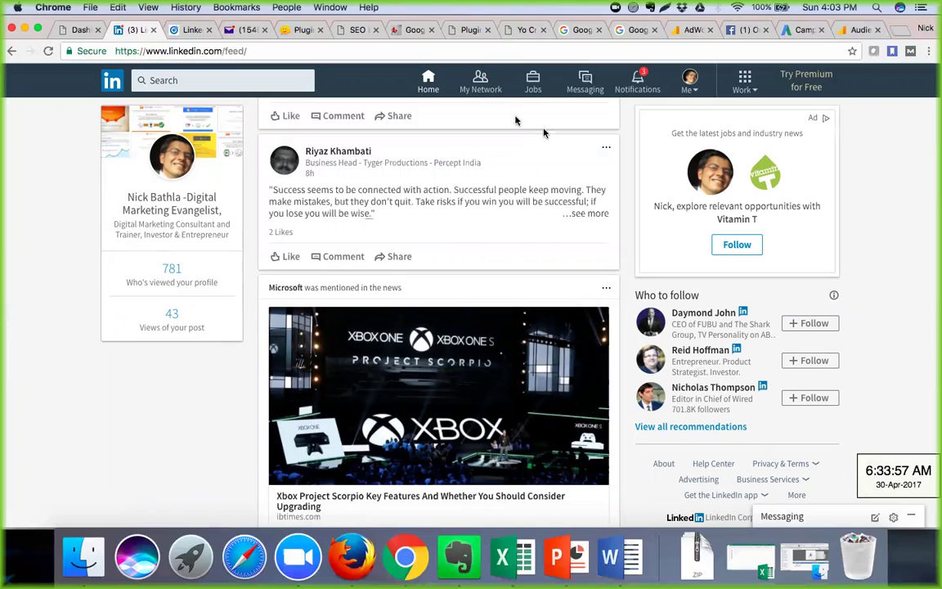
{"action": "left_click", "coordinate": [482, 86]}
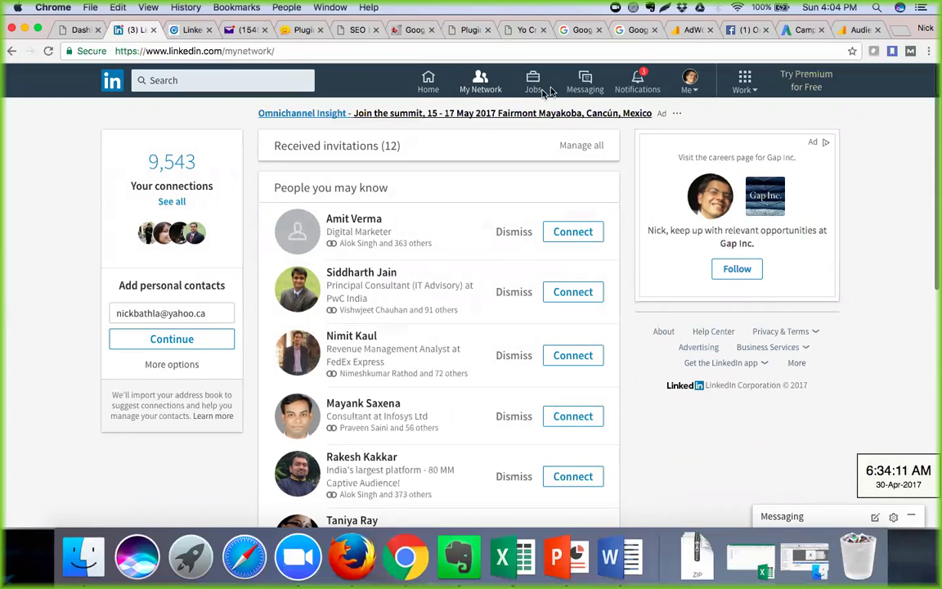
- Check the 3 new notifications and go back to My Network
{"action": "left_click", "coordinate": [642, 79]}
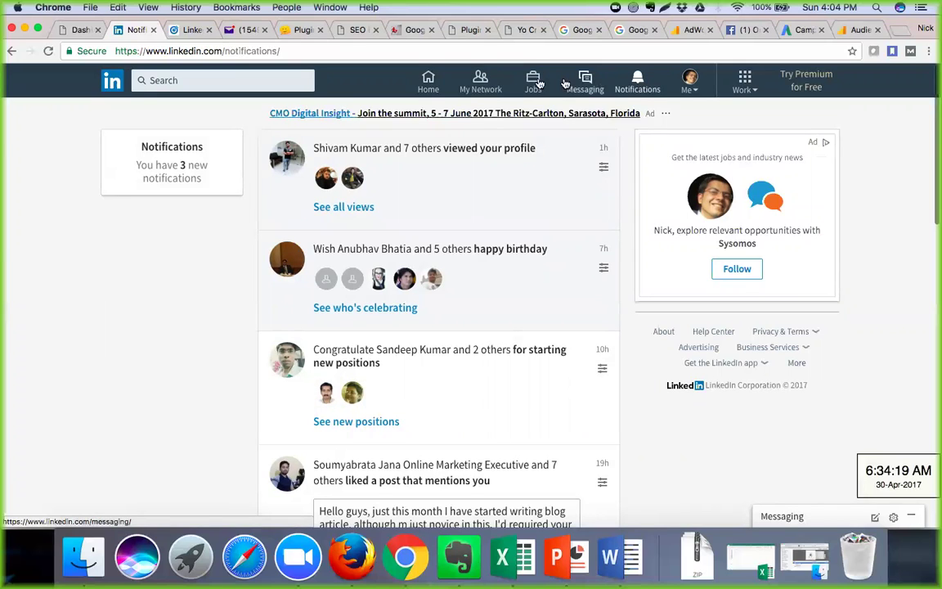
{"action": "left_click", "coordinate": [487, 82]}
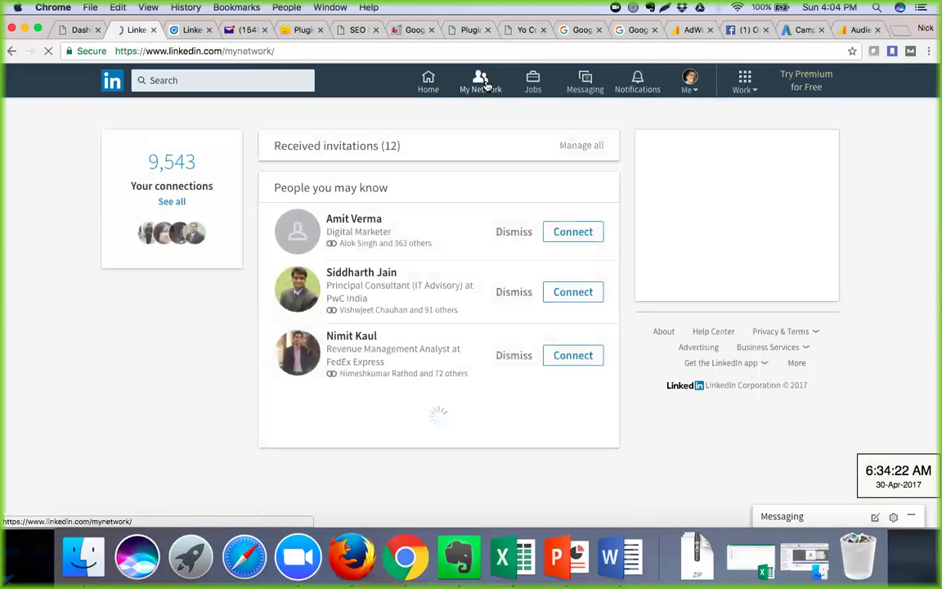
- Back in Campaign Manager, choose Text Ads as the campaign type
{"action": "left_click", "coordinate": [178, 31]}
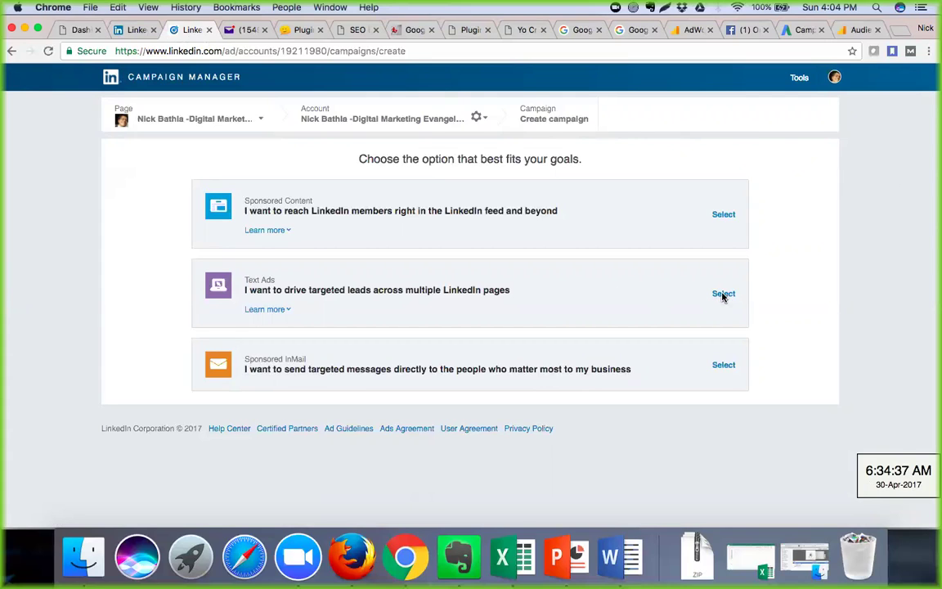
{"action": "left_click", "coordinate": [723, 296]}
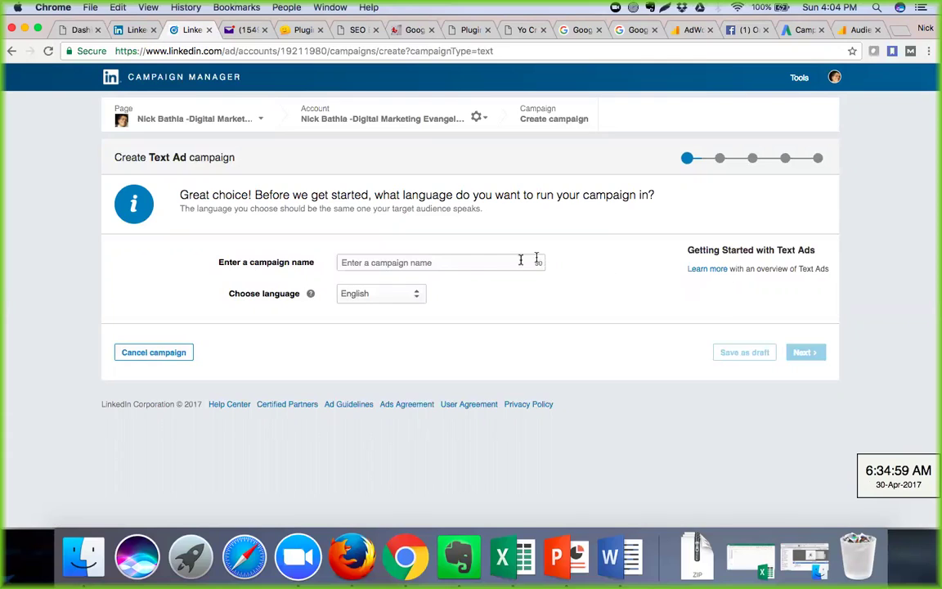
- Name the campaign 'Test', keep English as the language, and continue to ad building
{"action": "left_click", "coordinate": [482, 262]}
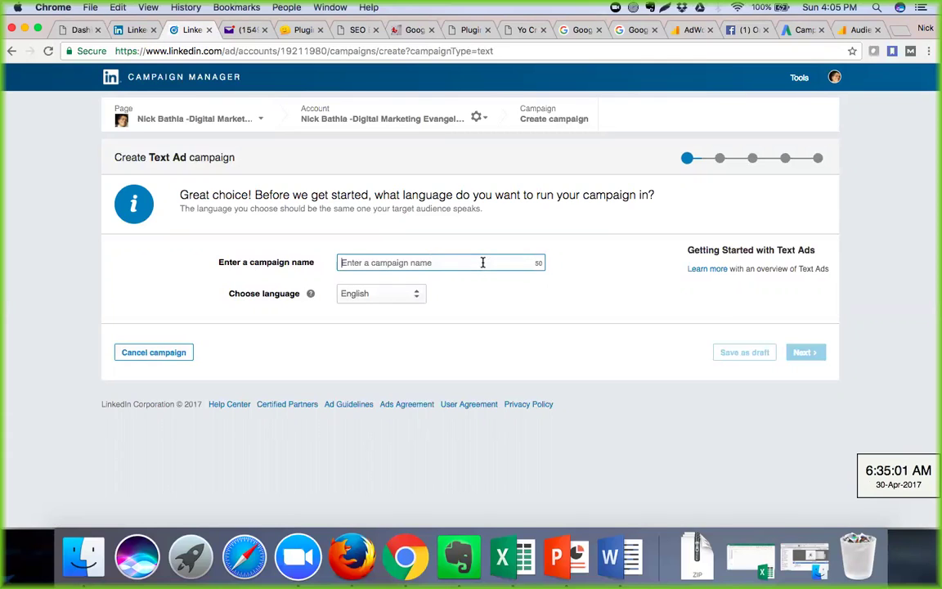
{"action": "type", "text": "Te"}
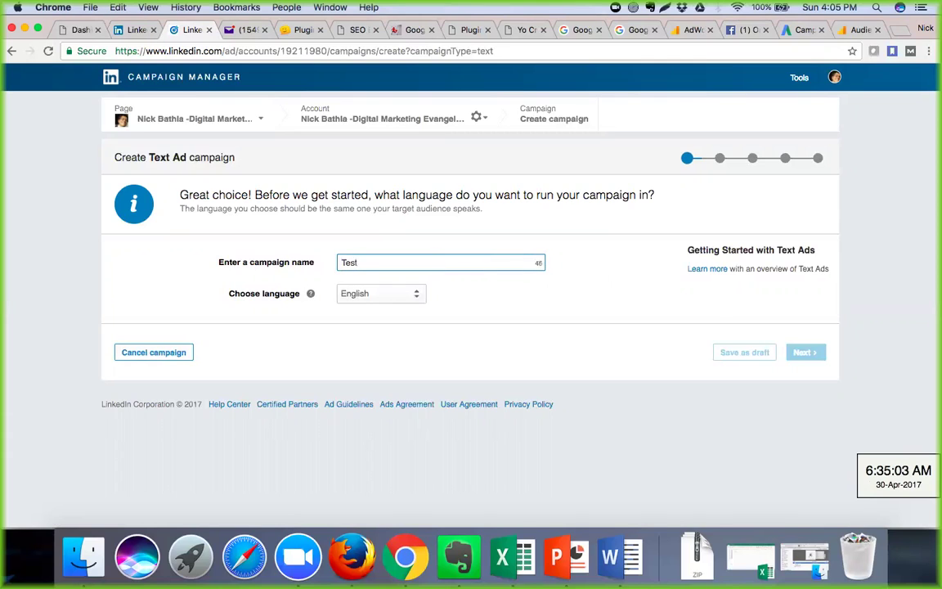
{"action": "type", "text": "st"}
{"action": "left_click", "coordinate": [797, 352]}
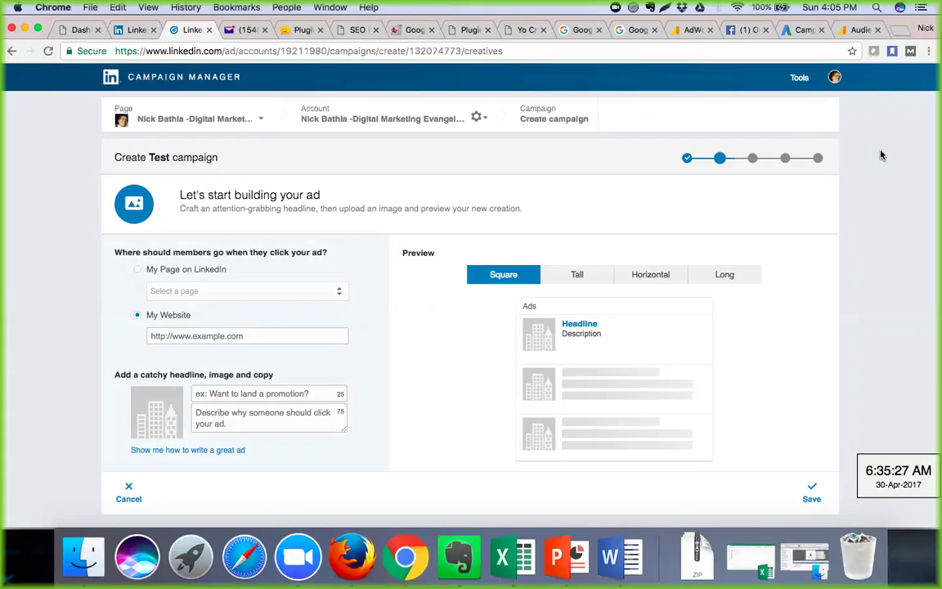
{"action": "left_click", "coordinate": [250, 336]}
{"action": "type", "text": "www.nickbal"}
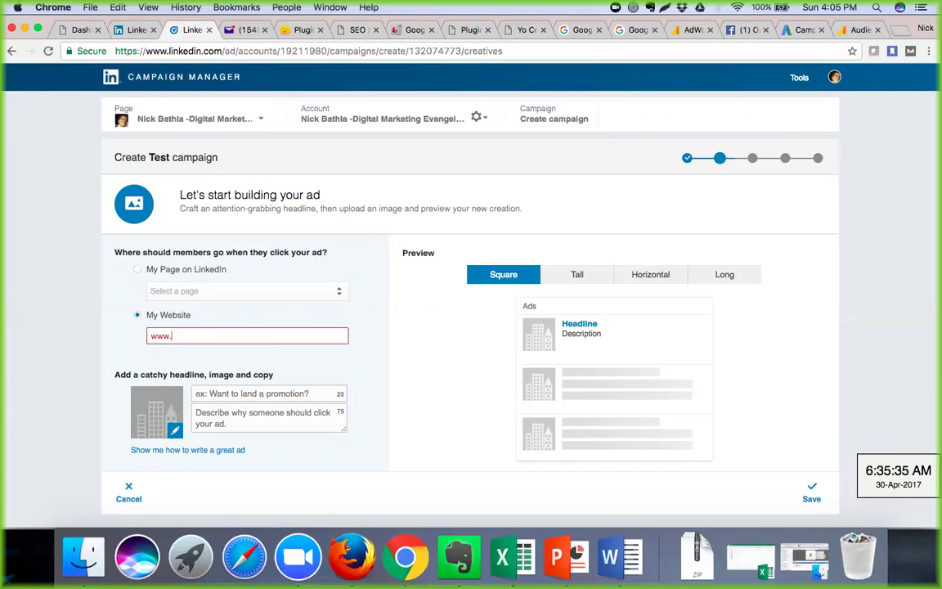
{"action": "type", "text": "hla.in"}
{"action": "scroll", "coordinate": [444, 340], "scroll_direction": "down", "scroll_amount": 1}
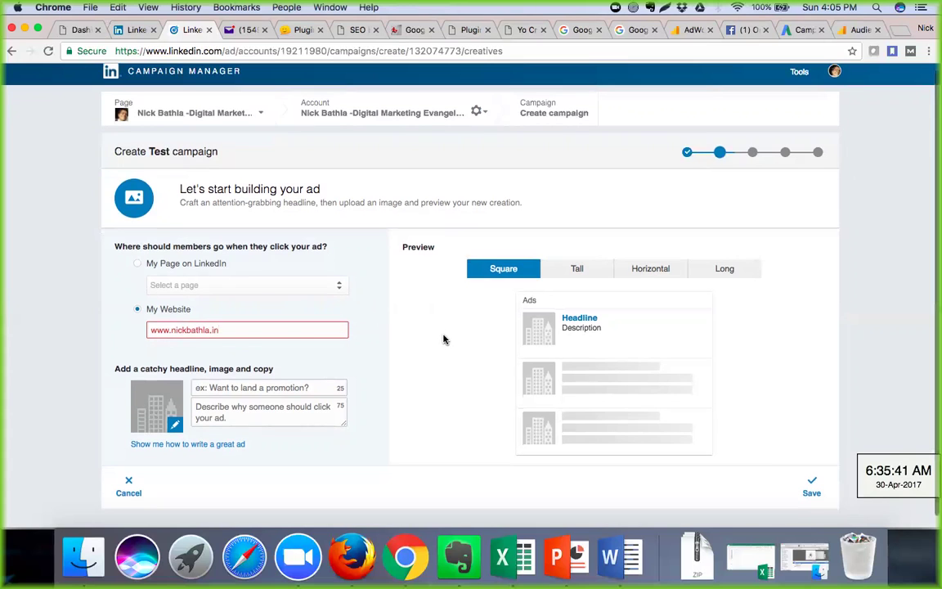
{"action": "left_click", "coordinate": [150, 330]}
{"action": "type", "text": "http://"}
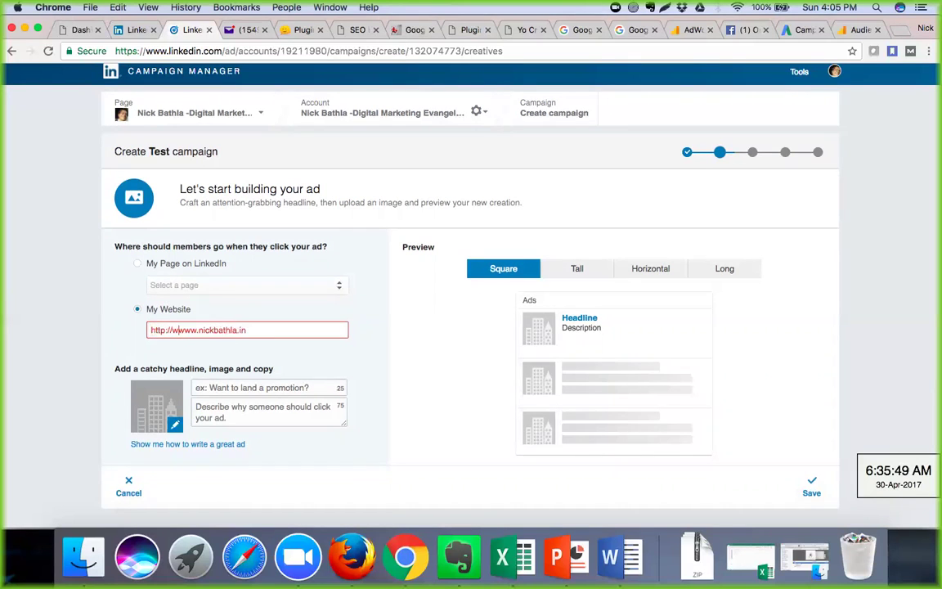
{"action": "left_click", "coordinate": [178, 329]}
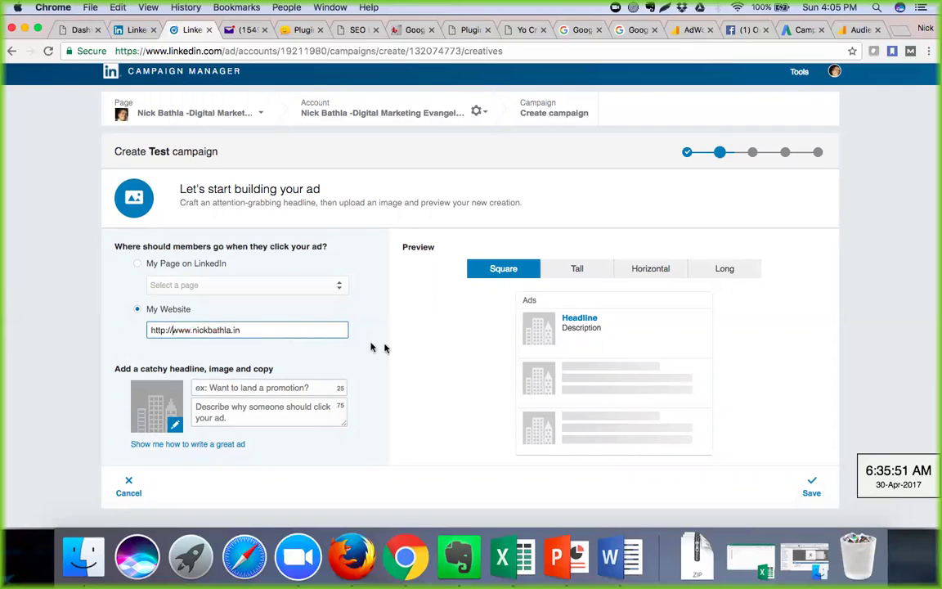
{"action": "left_click", "coordinate": [409, 352]}
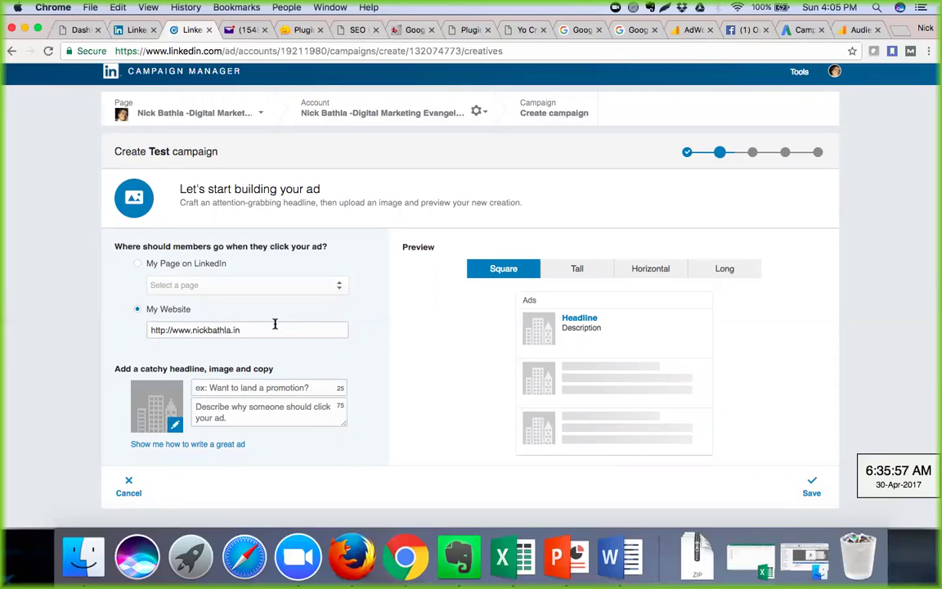
- Give the ad headline 'Headline 1' and description 'Demo description', then save it
{"action": "left_click", "coordinate": [279, 387]}
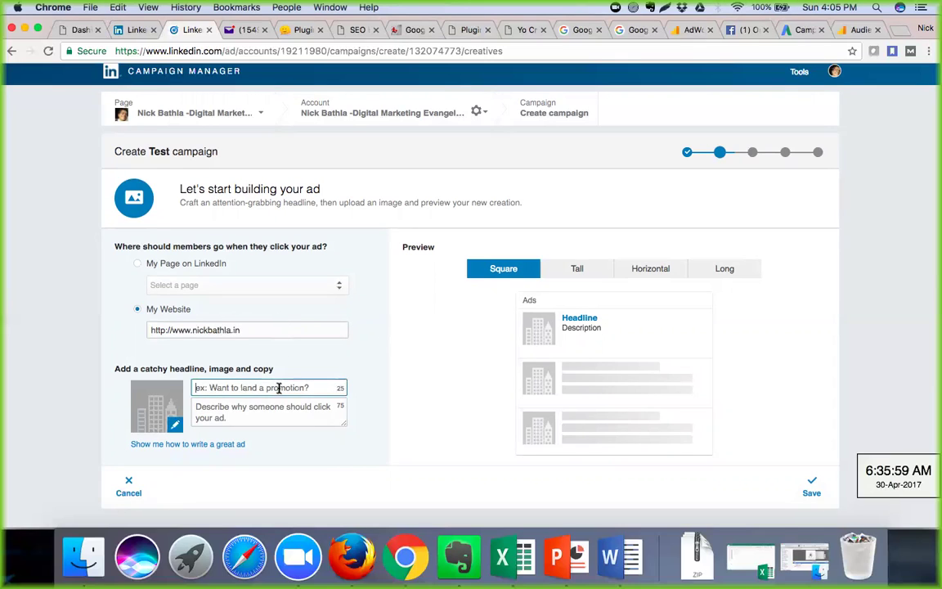
{"action": "type", "text": "Headline 1"}
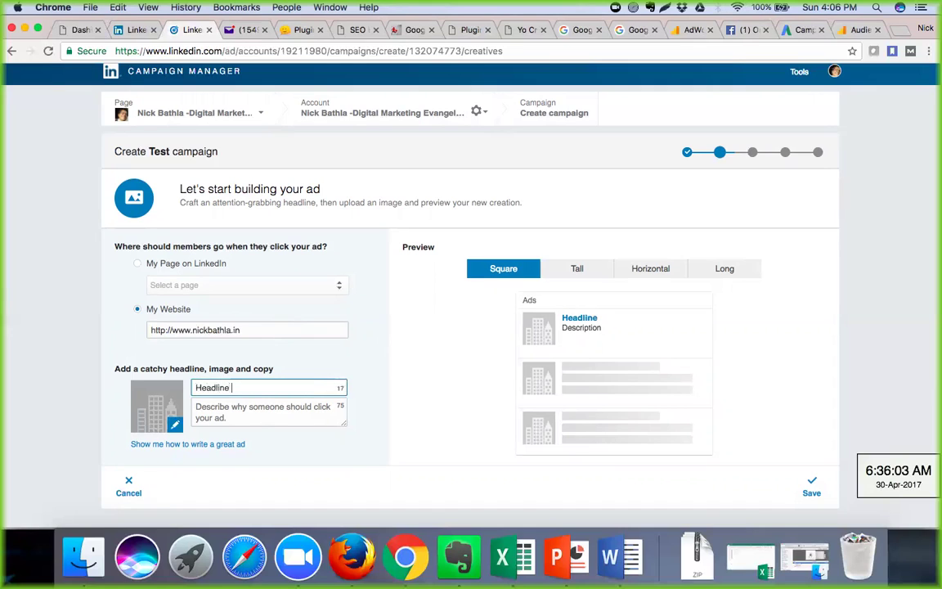
{"action": "left_click", "coordinate": [251, 415]}
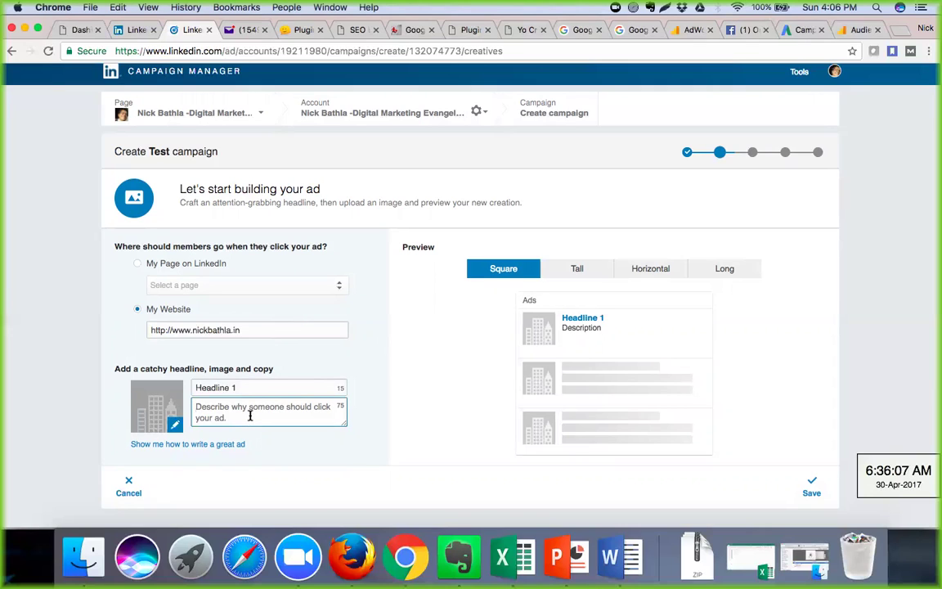
{"action": "type", "text": "De"}
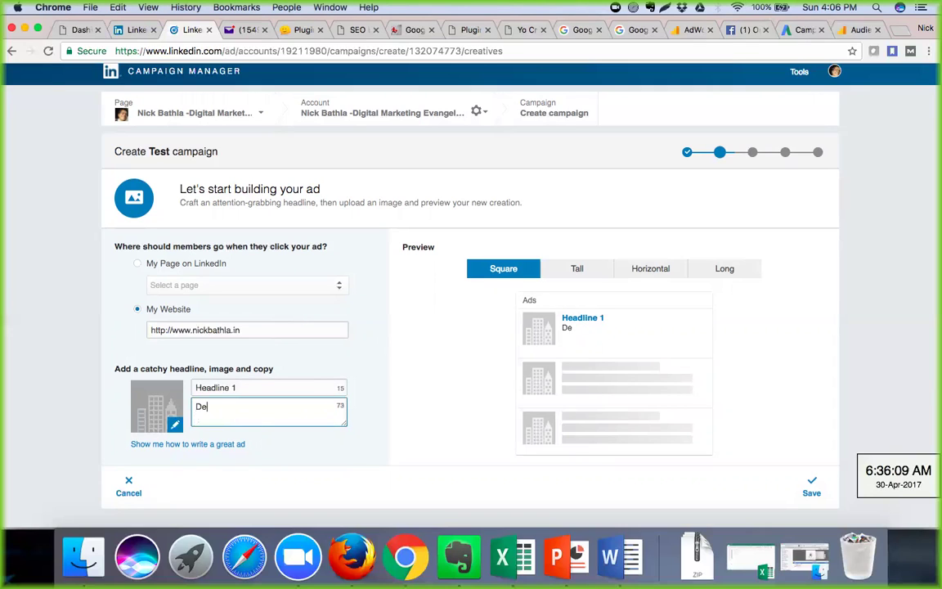
{"action": "type", "text": "mo dec"}
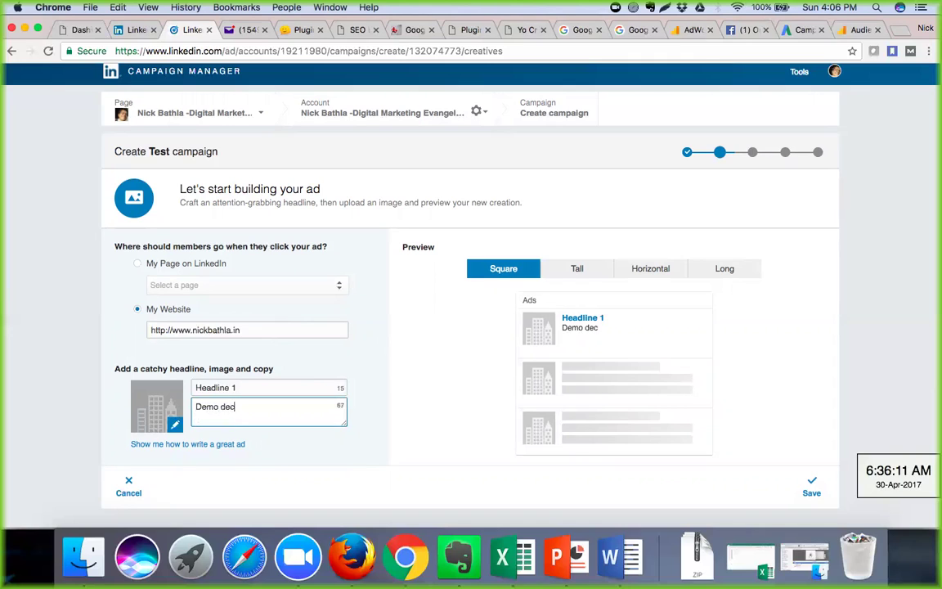
{"action": "key", "text": "BackSpace"}
{"action": "type", "text": "scri"}
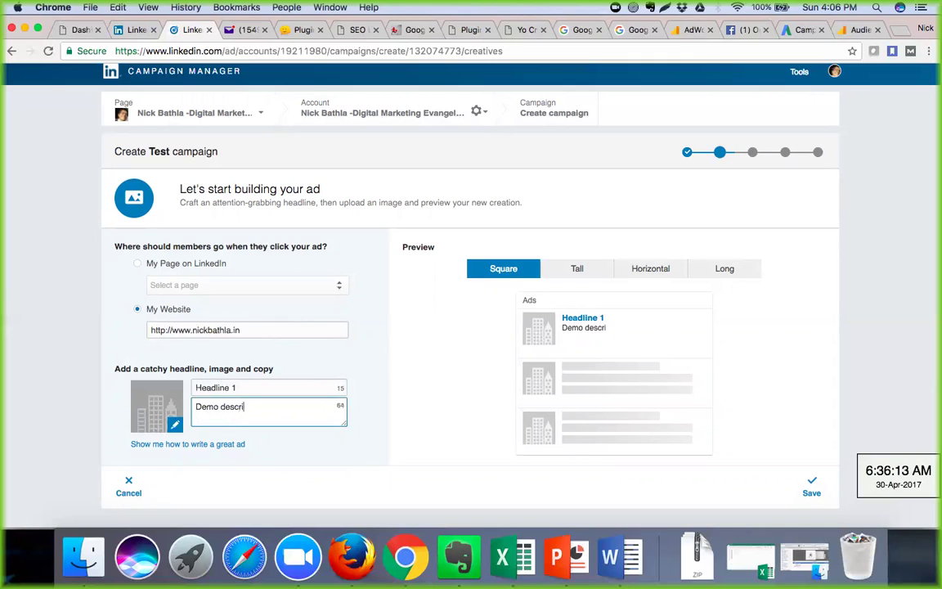
{"action": "type", "text": "ption"}
{"action": "left_click", "coordinate": [425, 404]}
{"action": "scroll", "coordinate": [426, 404], "scroll_direction": "down", "scroll_amount": 1}
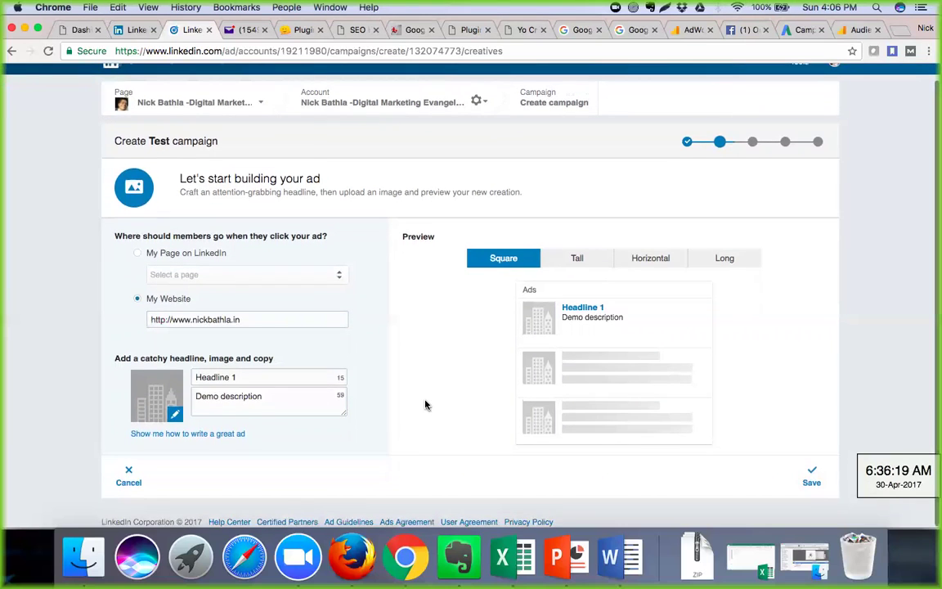
{"action": "left_click", "coordinate": [809, 474]}
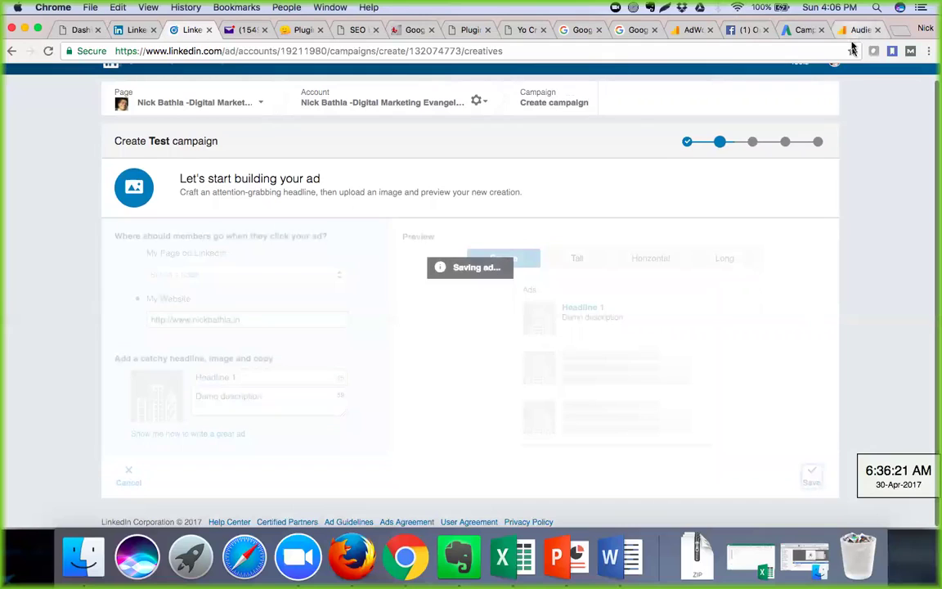
{"action": "left_click", "coordinate": [833, 63]}
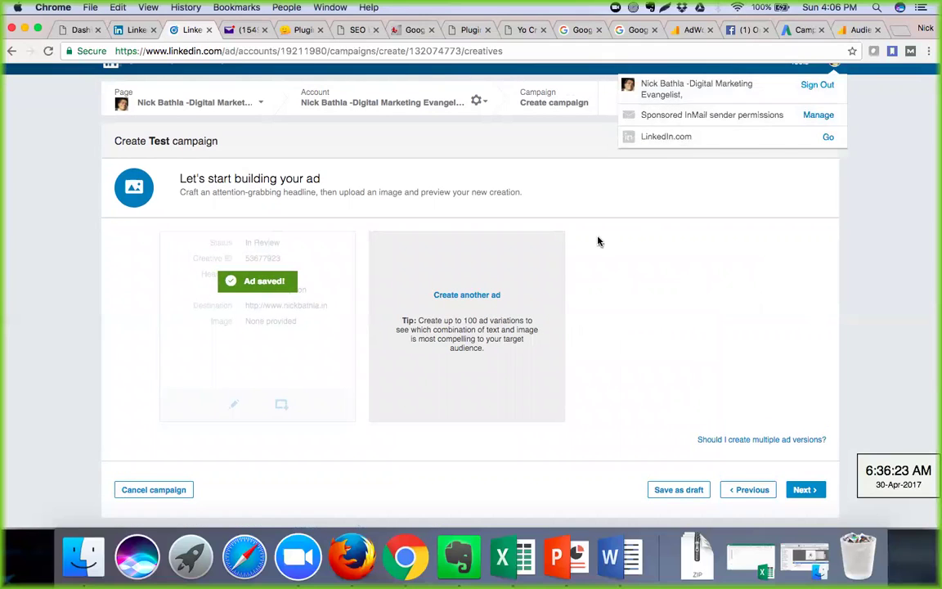
- Advance the Test campaign to audience targeting and start entering a target location
{"action": "left_click", "coordinate": [805, 490]}
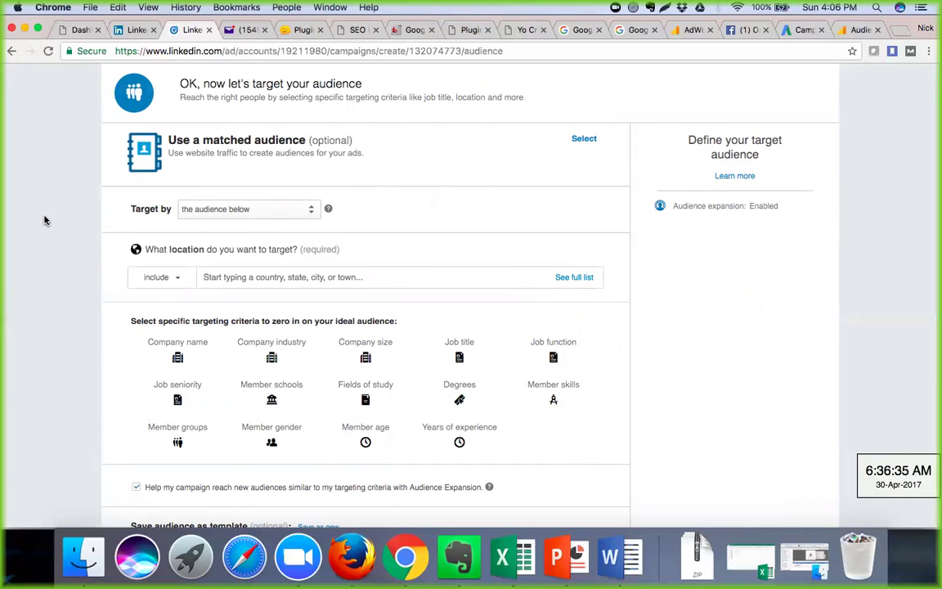
{"action": "scroll", "coordinate": [45, 220], "scroll_direction": "down", "scroll_amount": 2}
{"action": "scroll", "coordinate": [45, 220], "scroll_direction": "down", "scroll_amount": 1}
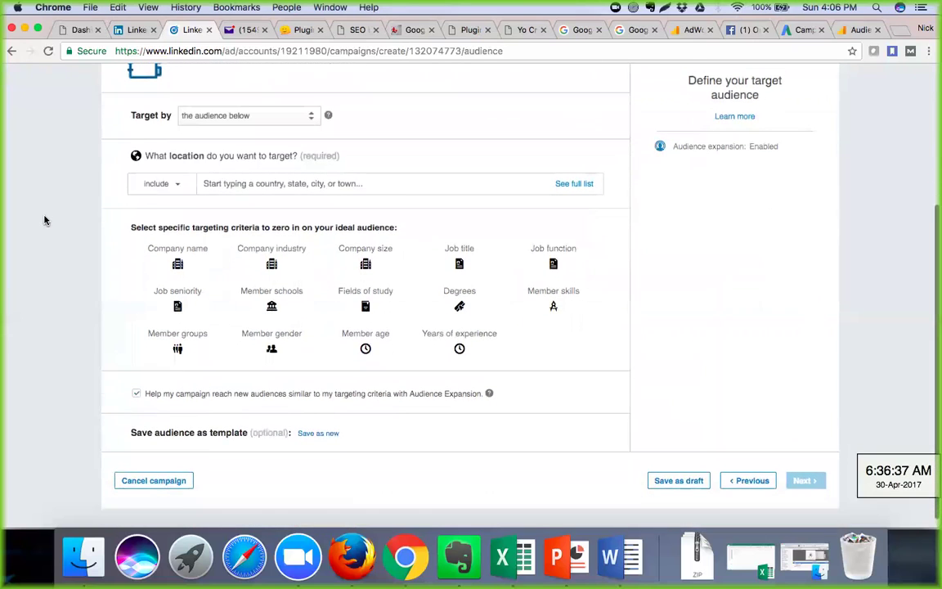
{"action": "scroll", "coordinate": [45, 220], "scroll_direction": "down", "scroll_amount": 1}
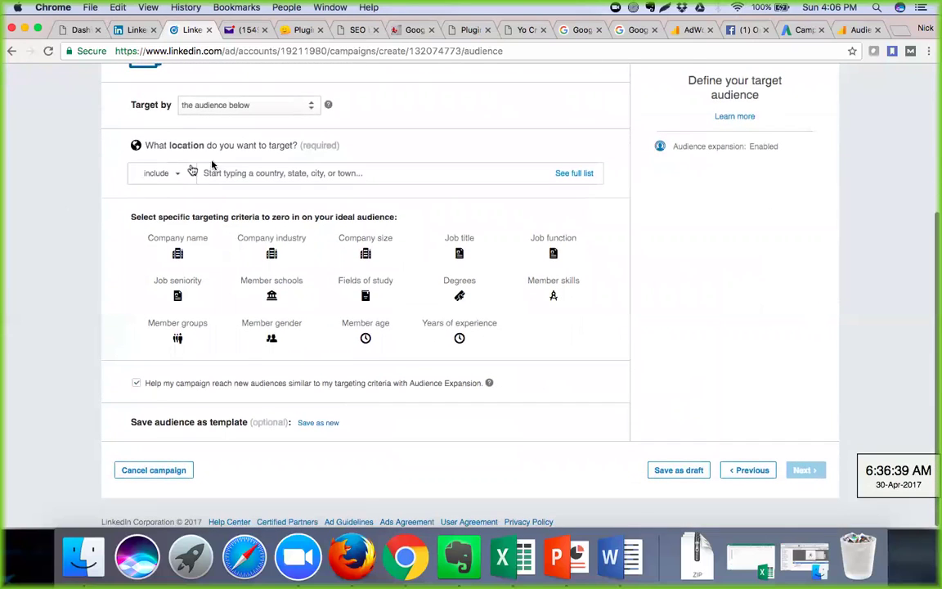
{"action": "left_click", "coordinate": [249, 172]}
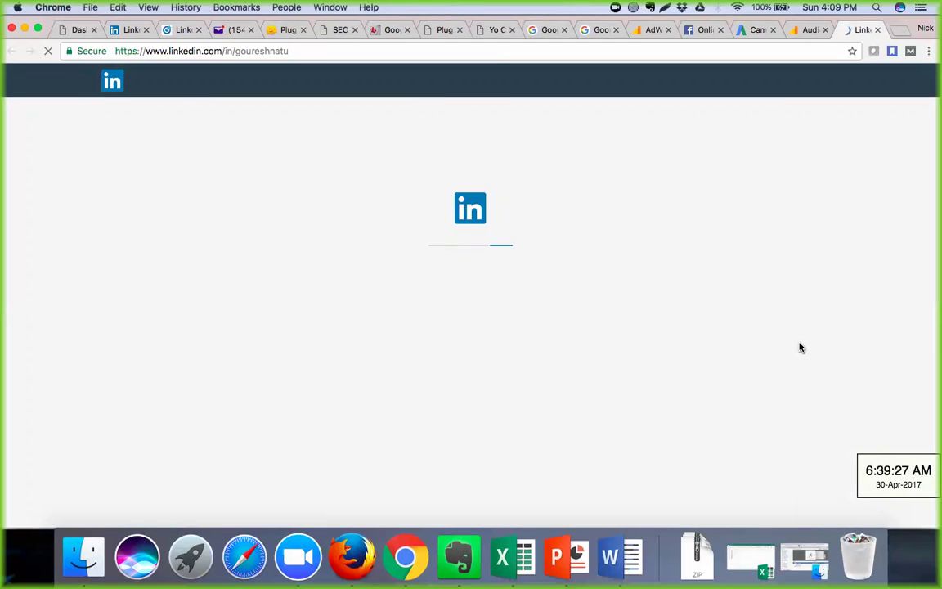
- Close the AdWords, Facebook, mail inbox, Plugins, SEO and other unneeded Chrome tabs
{"action": "left_click", "coordinate": [667, 30]}
{"action": "left_click", "coordinate": [667, 30]}
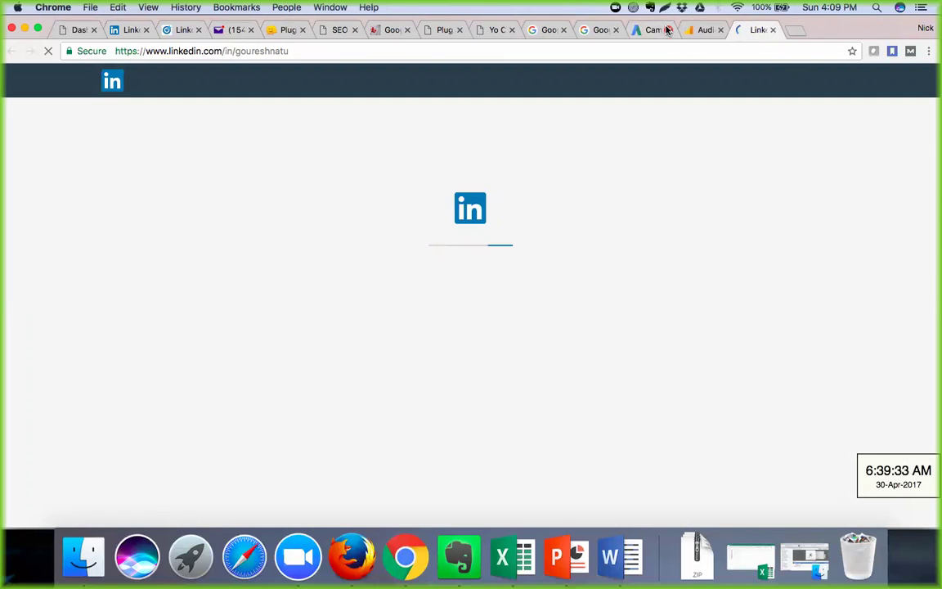
{"action": "left_click", "coordinate": [667, 30]}
{"action": "left_click", "coordinate": [667, 30]}
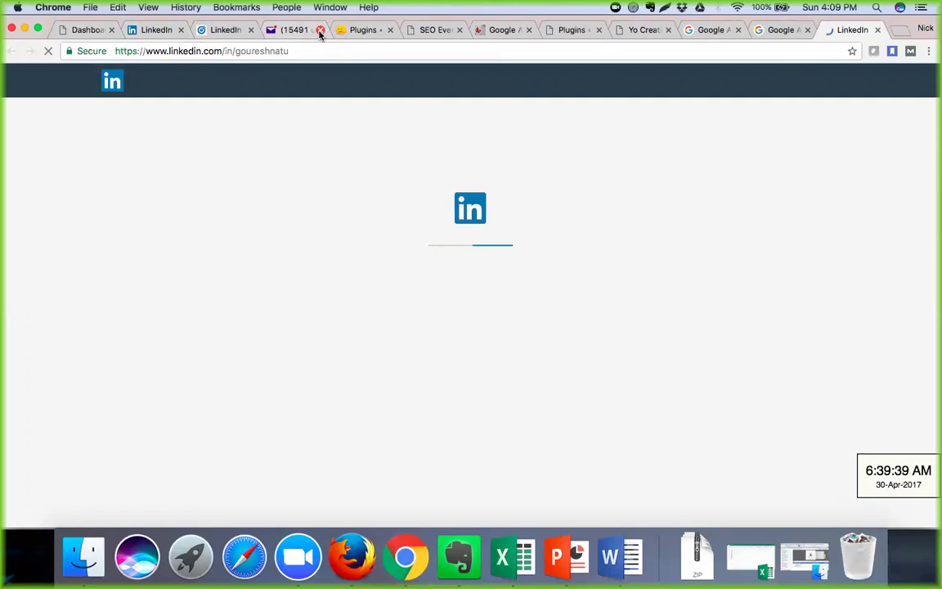
{"action": "left_click", "coordinate": [320, 30]}
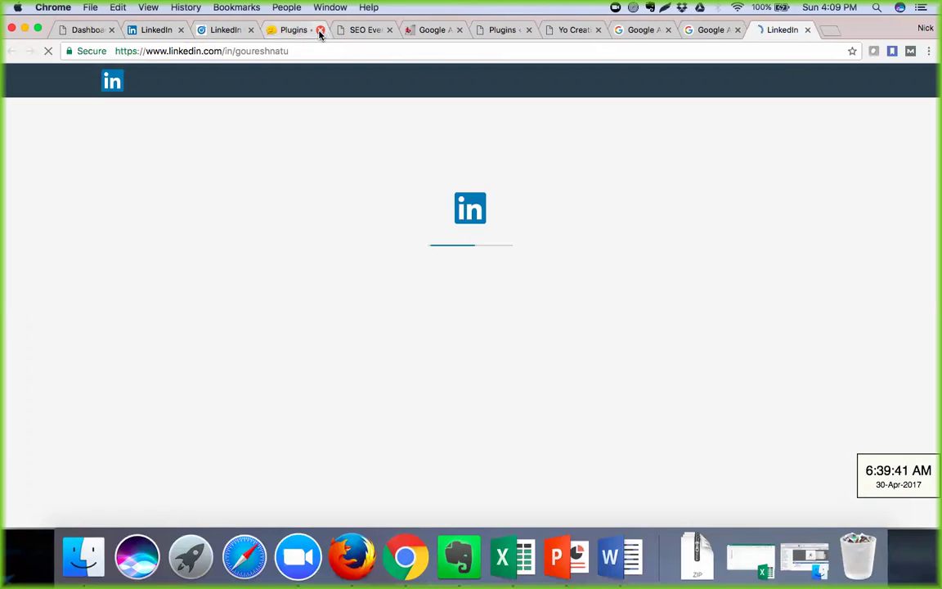
{"action": "left_click", "coordinate": [320, 31]}
{"action": "left_click", "coordinate": [320, 30]}
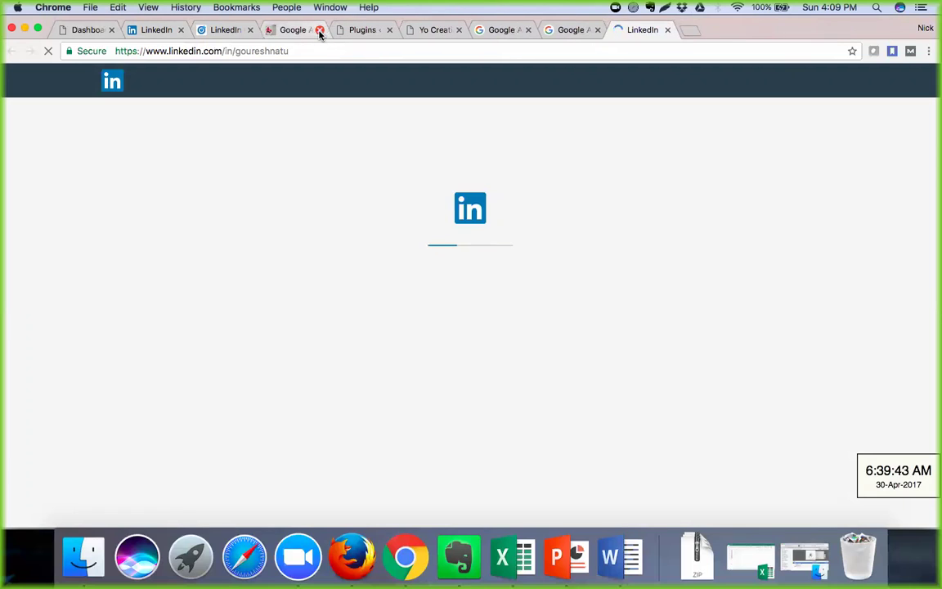
{"action": "left_click", "coordinate": [320, 30]}
{"action": "left_click", "coordinate": [320, 30]}
{"action": "left_click", "coordinate": [320, 31]}
{"action": "left_click", "coordinate": [319, 30]}
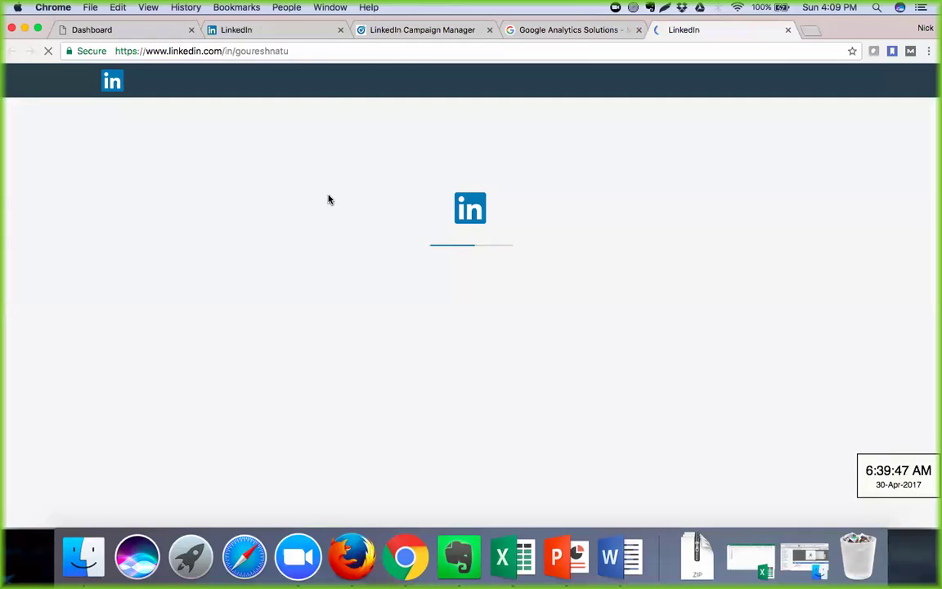